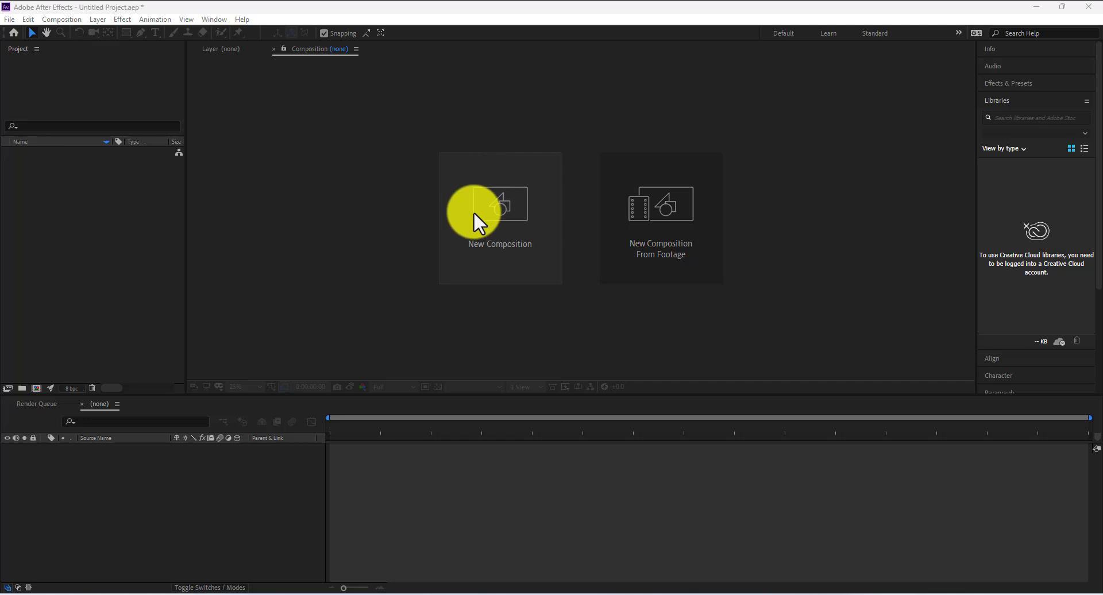
- Create a new composition using the HDTV 1080 24 preset
left_click(487, 201)
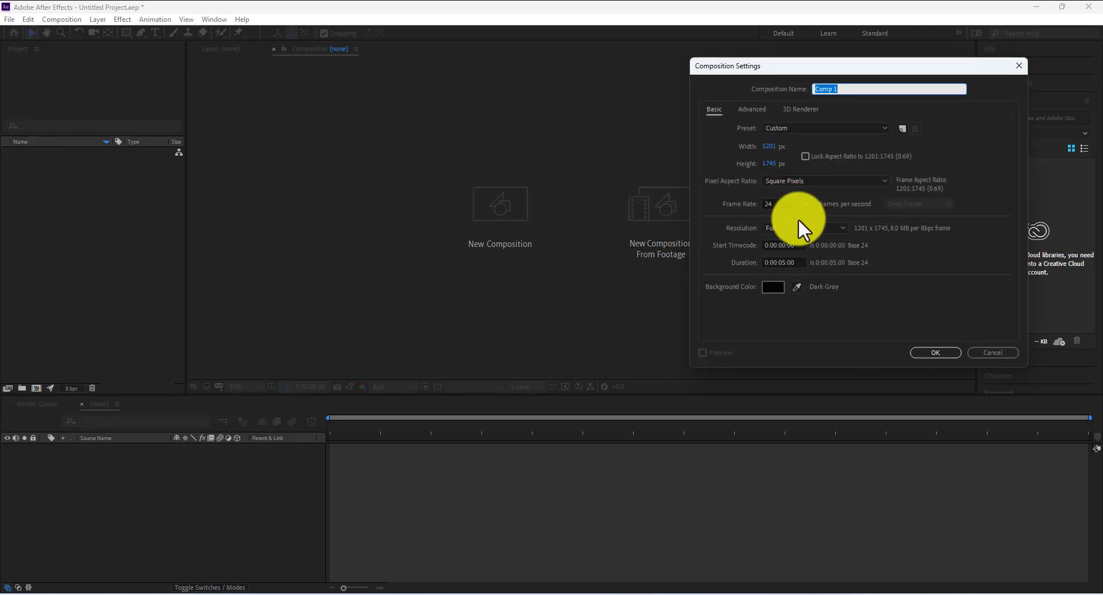
left_click(814, 127)
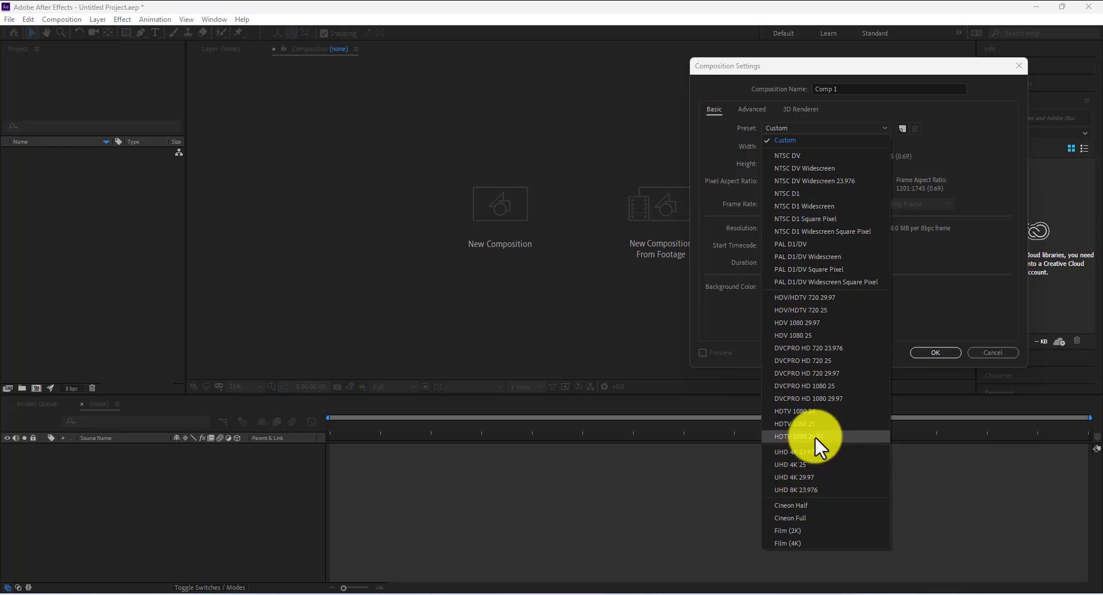
left_click(822, 412)
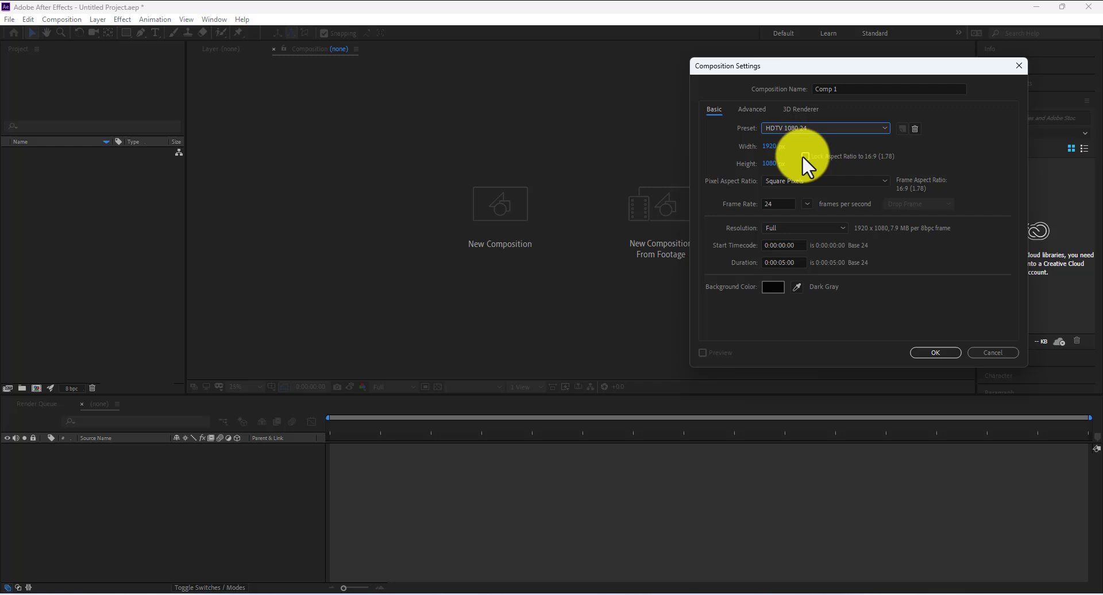
left_click(937, 352)
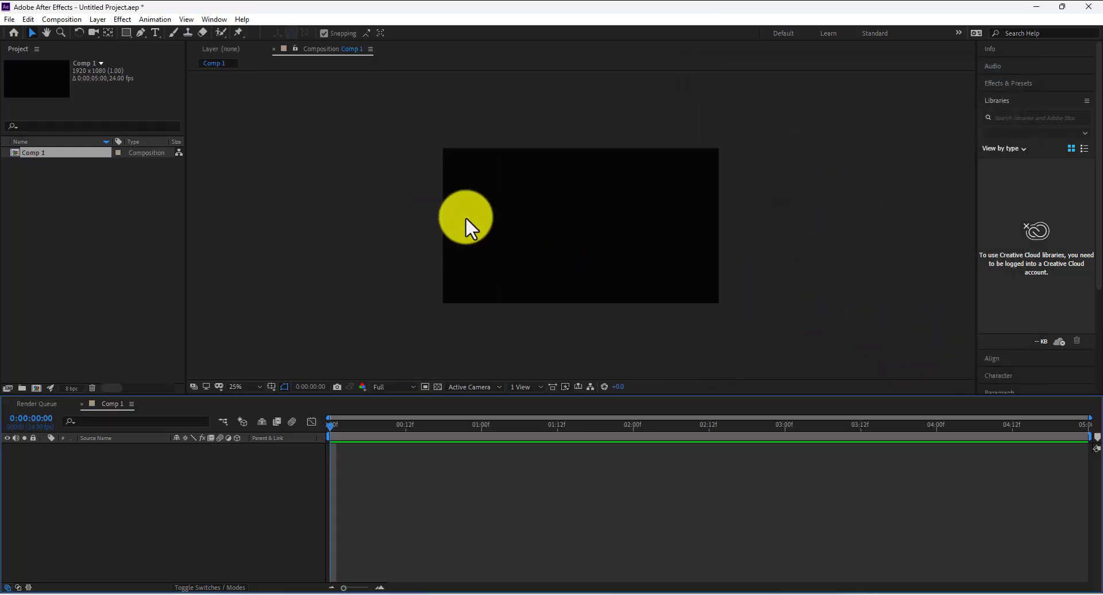
- Import the Pngtree vector icon gedung sate bandung PNG from Downloads into the project as footage
left_click(37, 206)
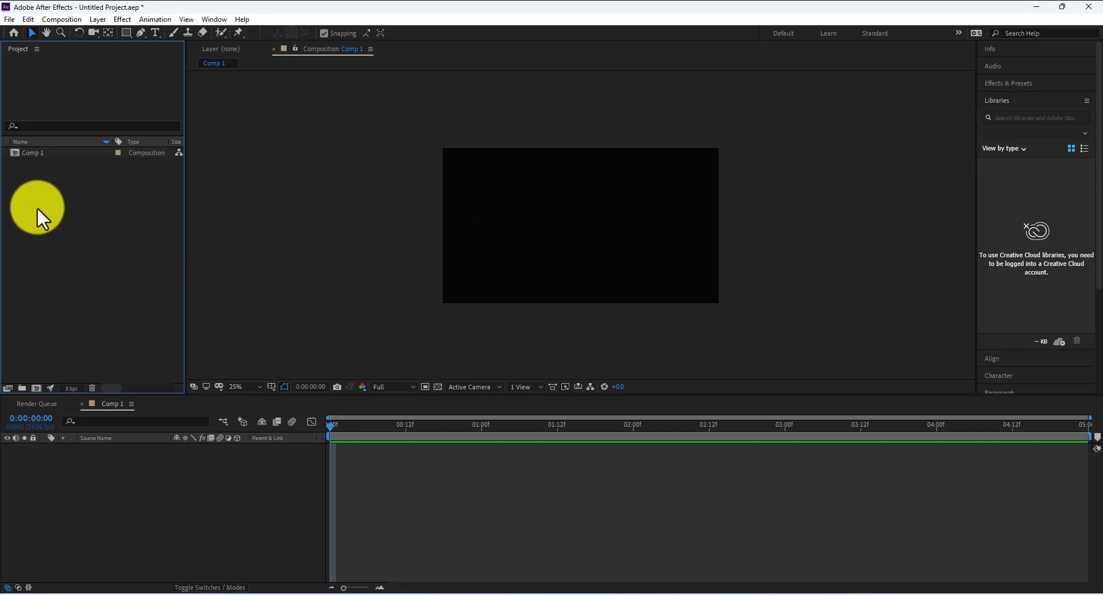
right_click(36, 207)
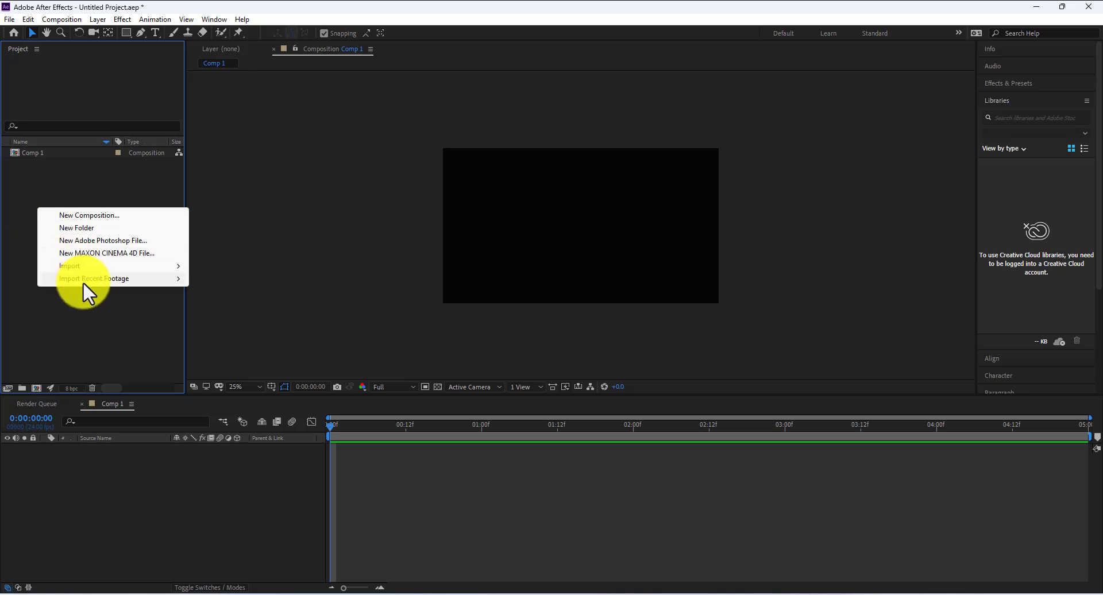
mouse_move(87, 271)
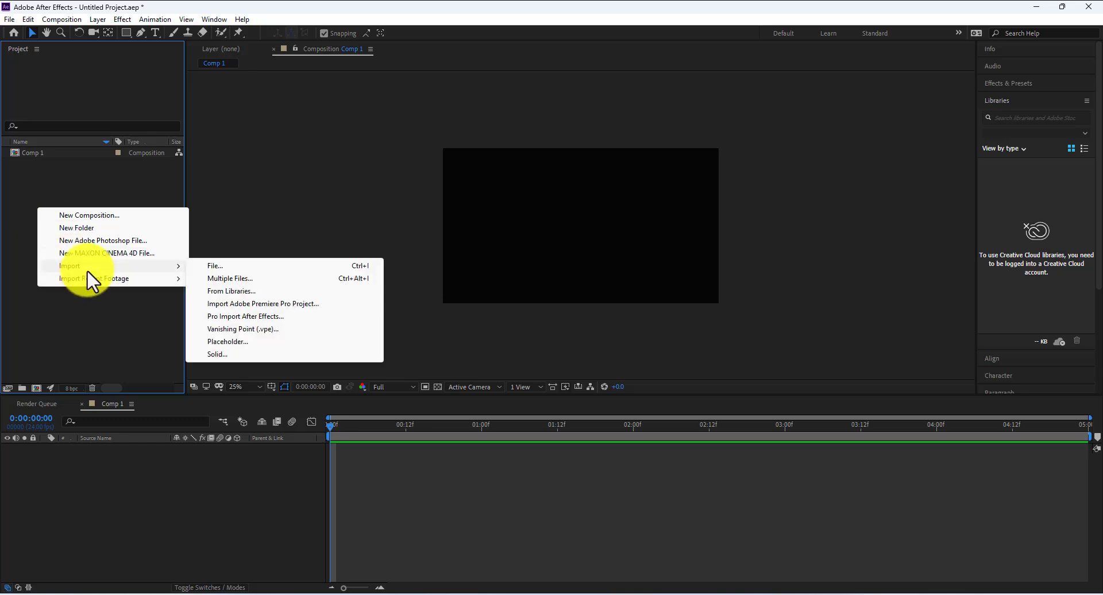
left_click(235, 265)
left_click(148, 148)
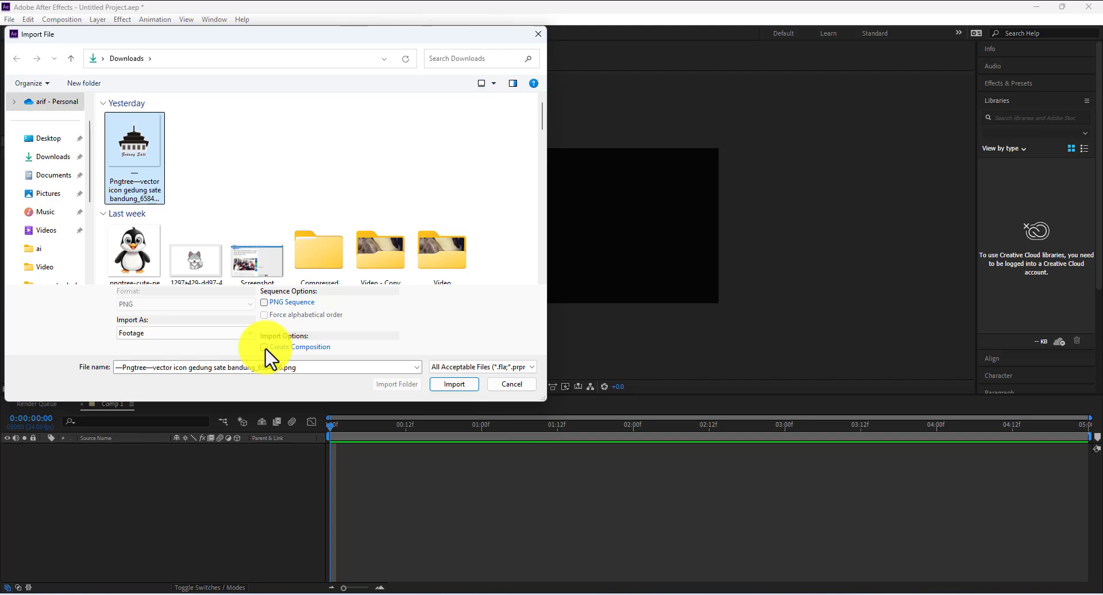
left_click(452, 385)
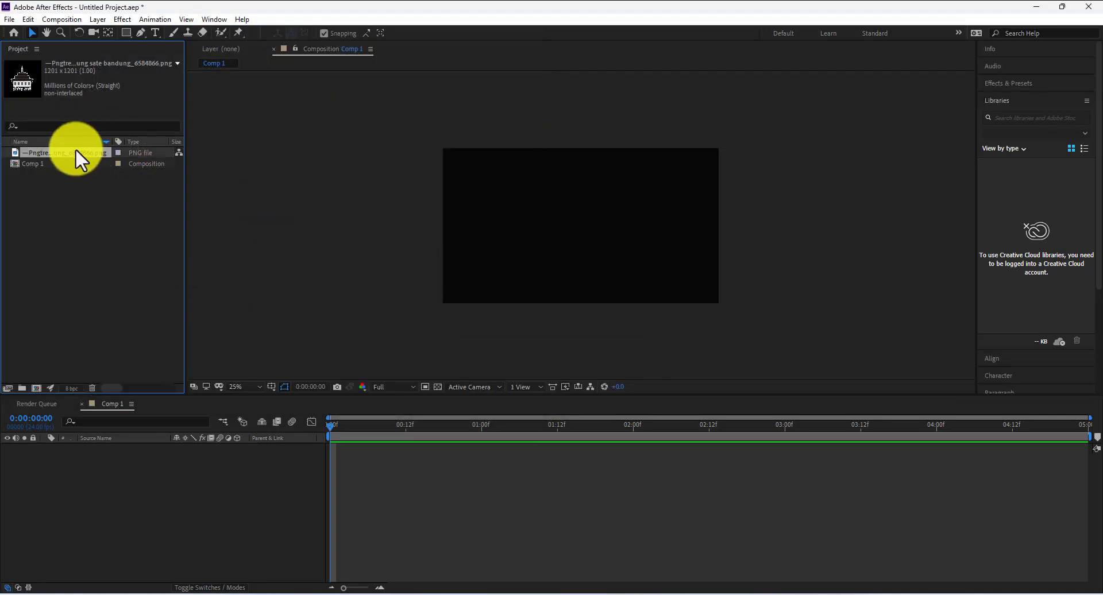
- Add the imported Gedung Sate PNG to the Comp 1 timeline as a layer and select it
left_click_drag(64, 153, 123, 452)
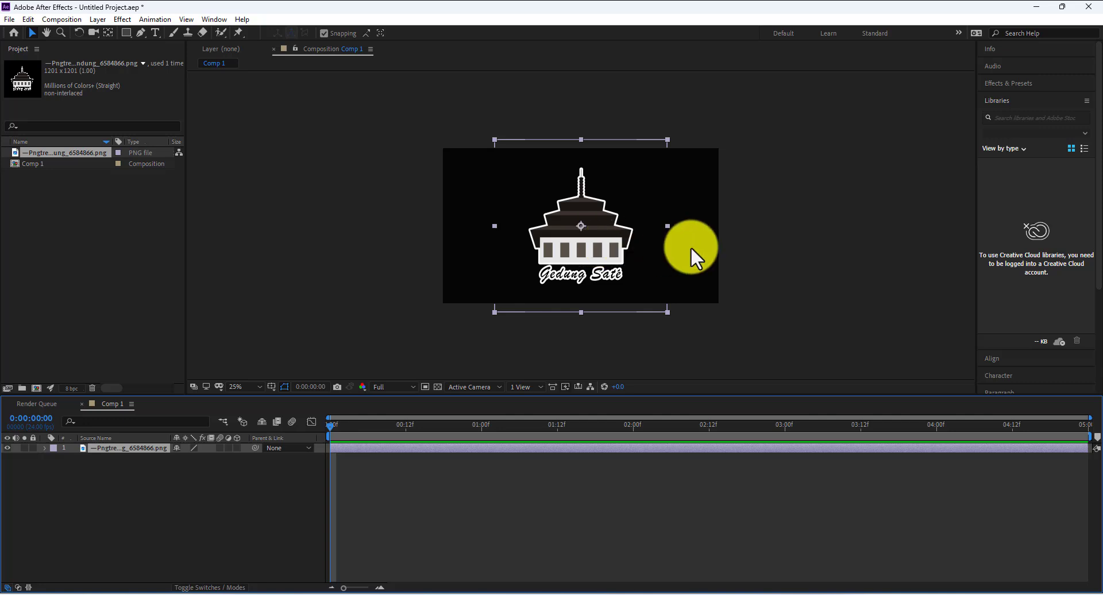
left_click(808, 246)
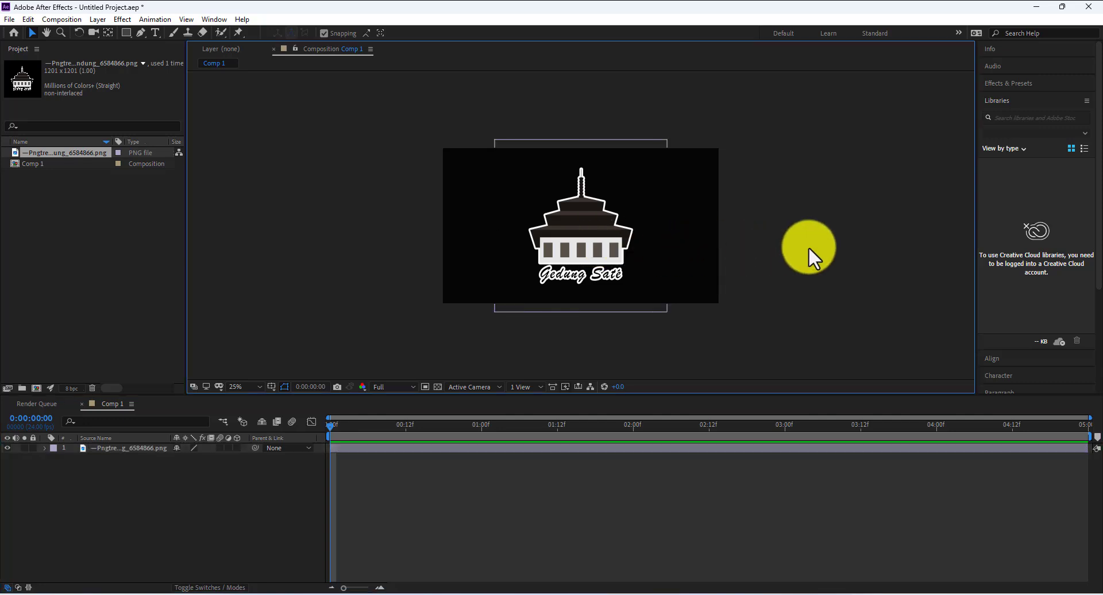
left_click(602, 228)
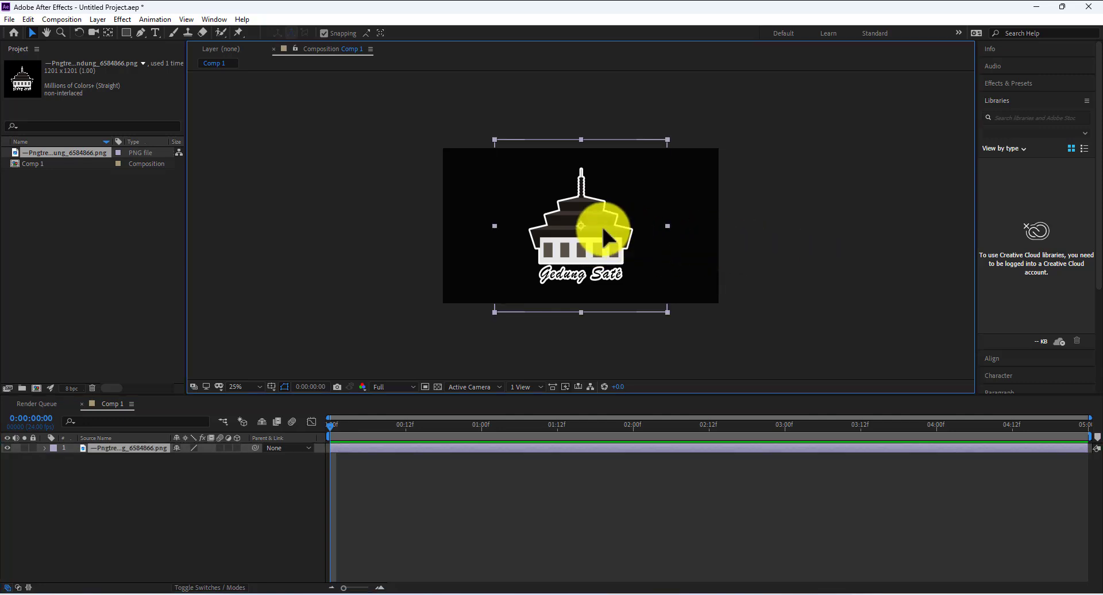
left_click(112, 502)
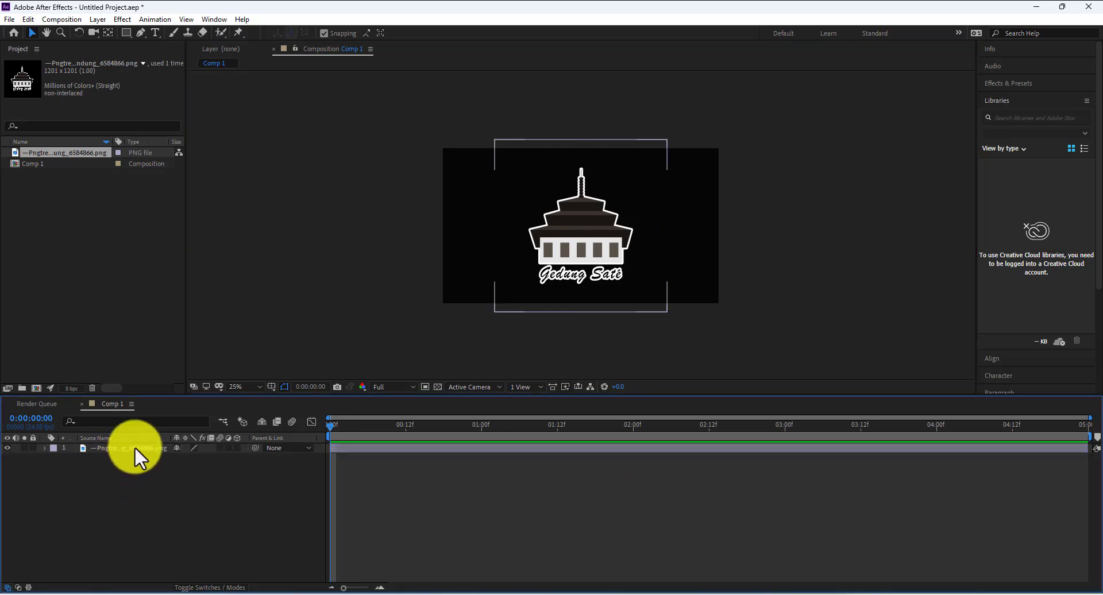
left_click(135, 446)
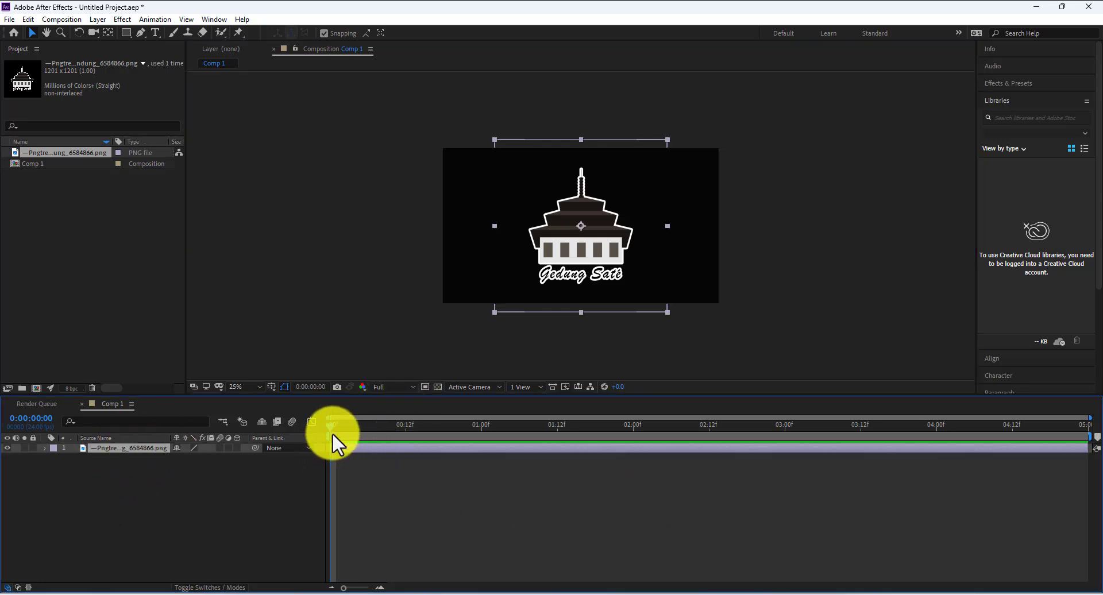
- Scrub the playhead to 0:00:01:00 and back to the start of the timeline
mouse_move(330, 428)
left_mouse_down()
mouse_move(353, 427)
mouse_move(318, 433)
left_mouse_up()
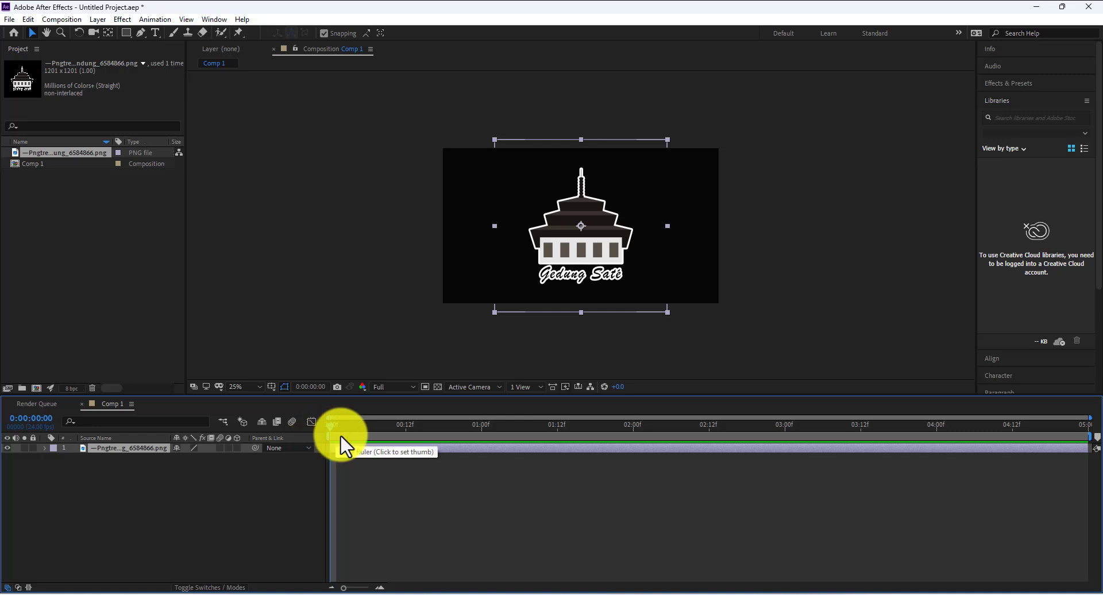
left_click(483, 432)
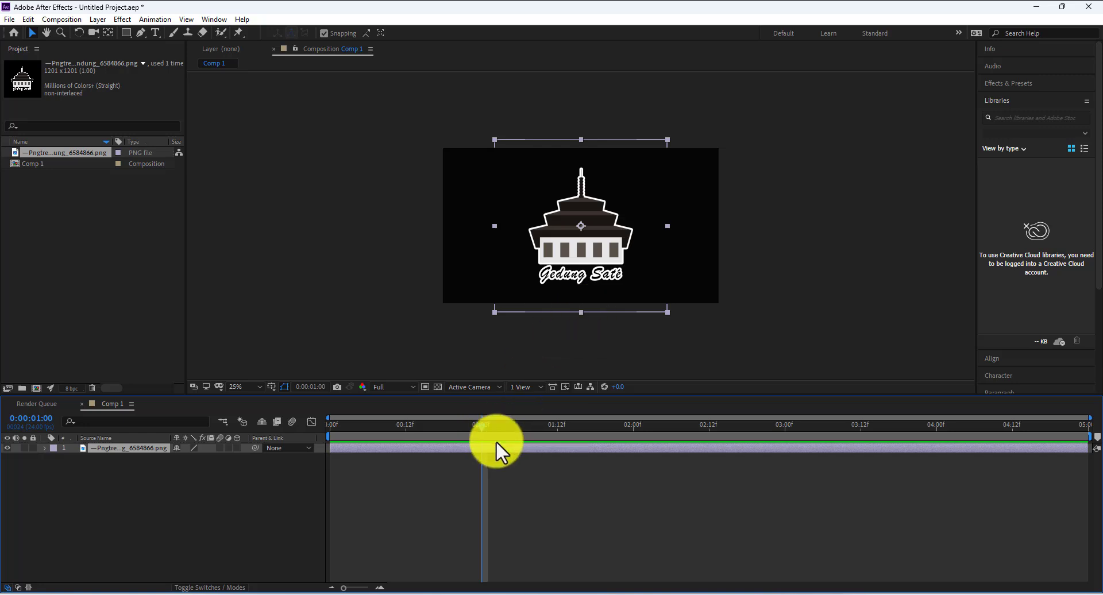
left_click_drag(482, 423, 272, 464)
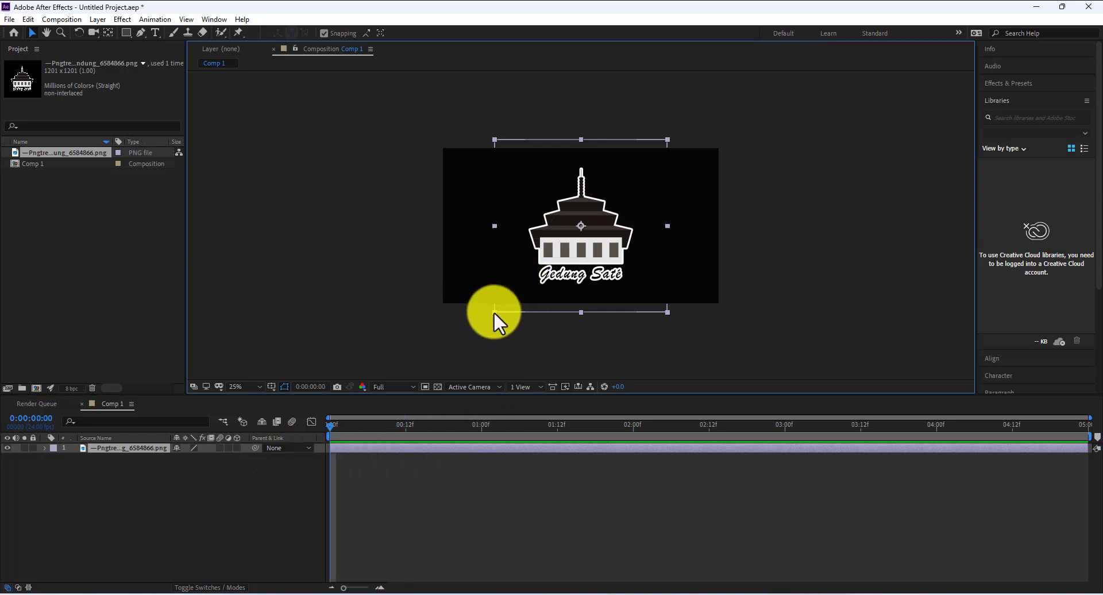
- Scale the logo layer down to about 40.7% and move it to about (920, 196) near the frame's upper edge
left_click_drag(494, 312, 531, 260)
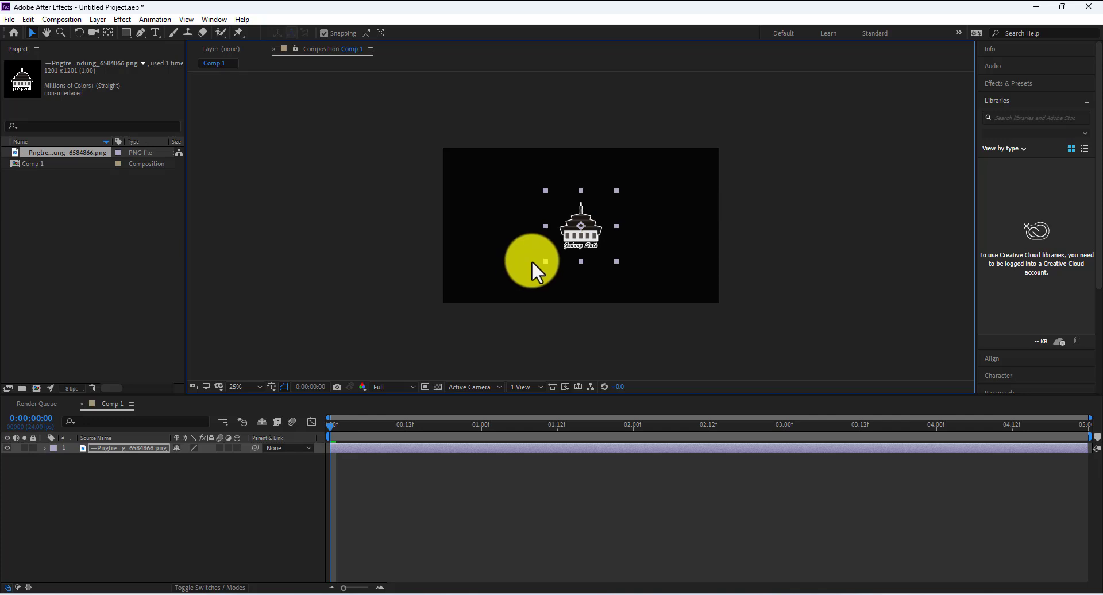
left_click(777, 233)
left_click_drag(577, 231, 572, 178)
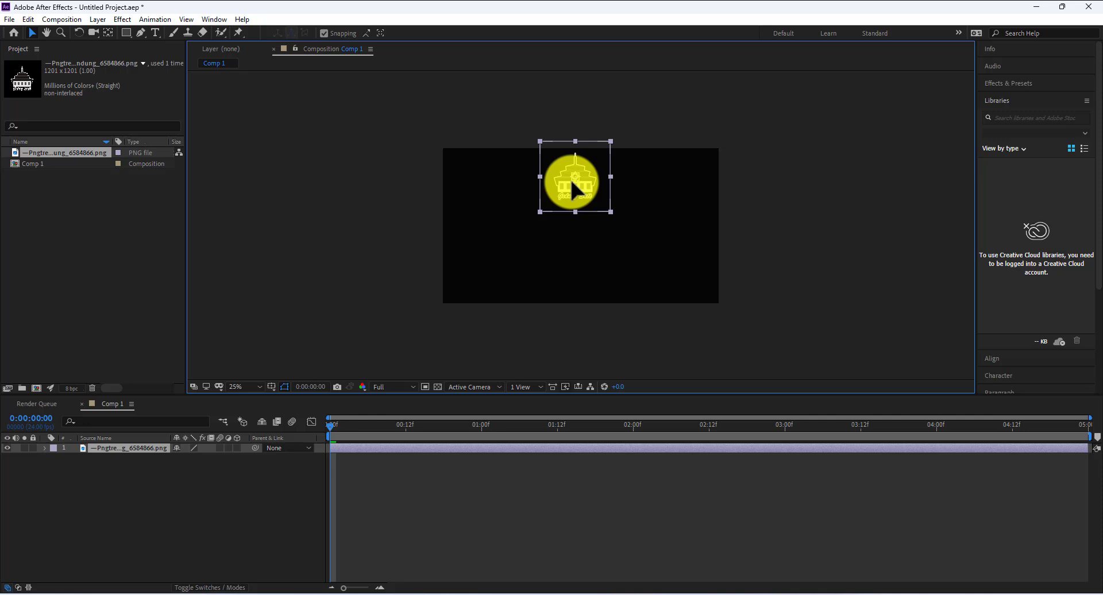
left_click(823, 213)
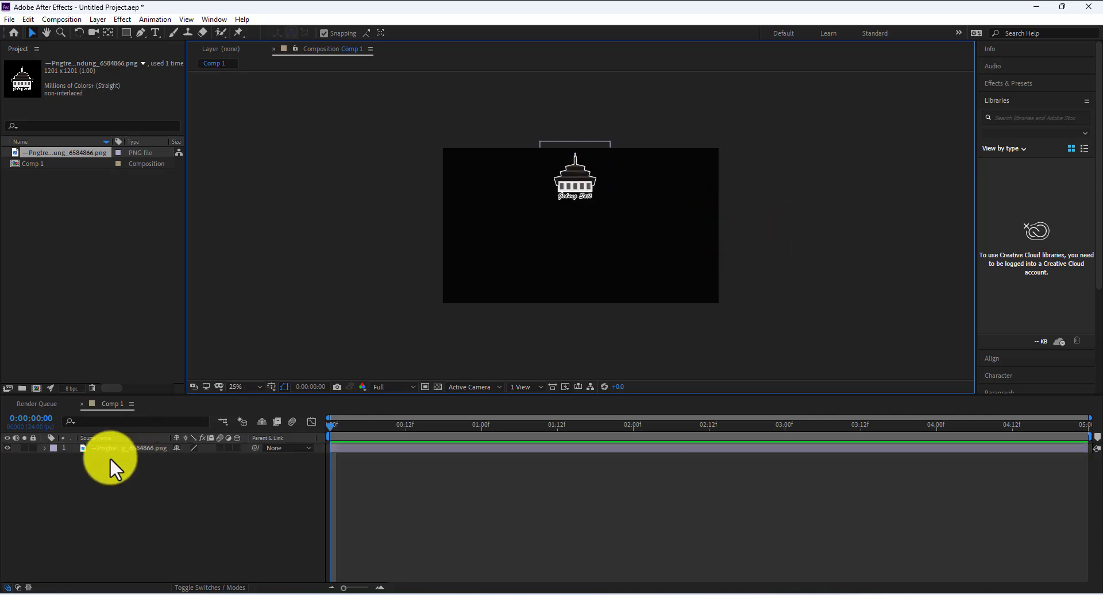
- Animate the logo's Position with a keyframe at 0:00:00:00 and one at 0:00:01:00 at about (928, 868) near the frame's lower edge
left_click(133, 447)
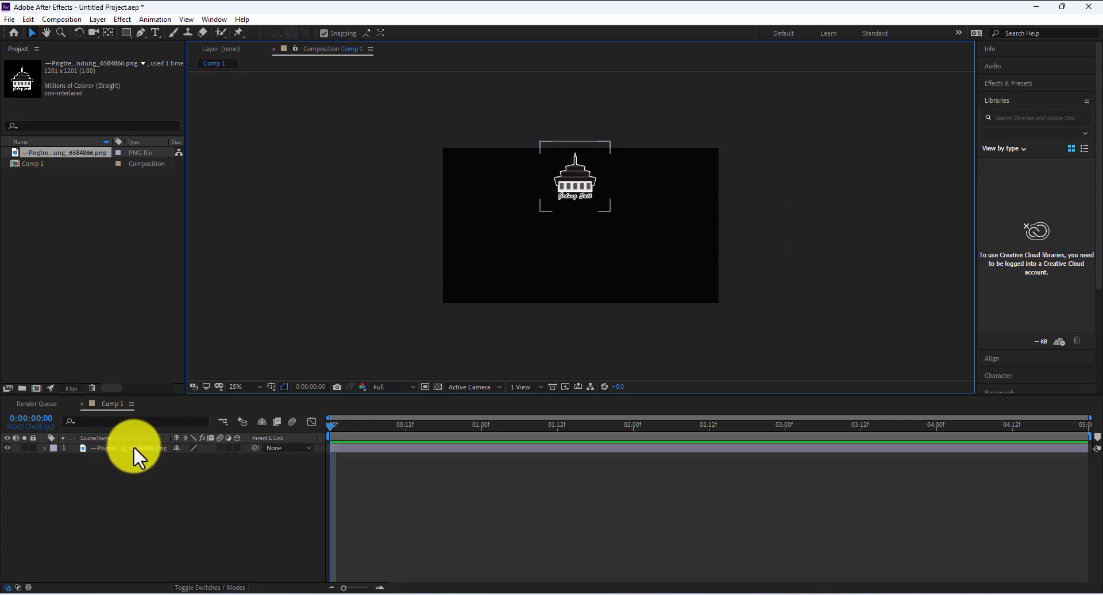
left_click(43, 447)
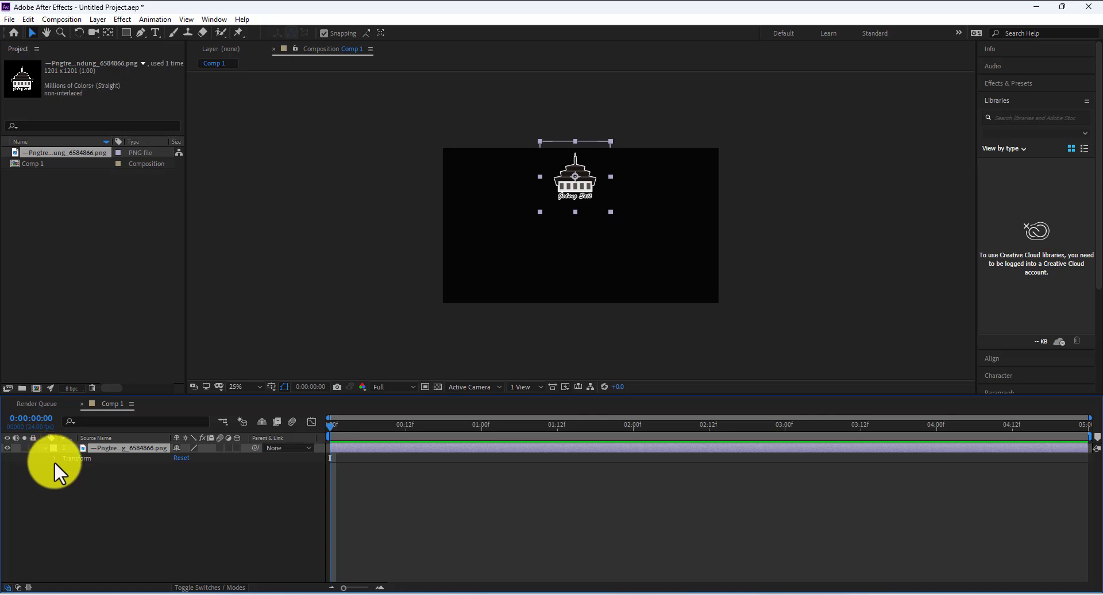
left_click(55, 460)
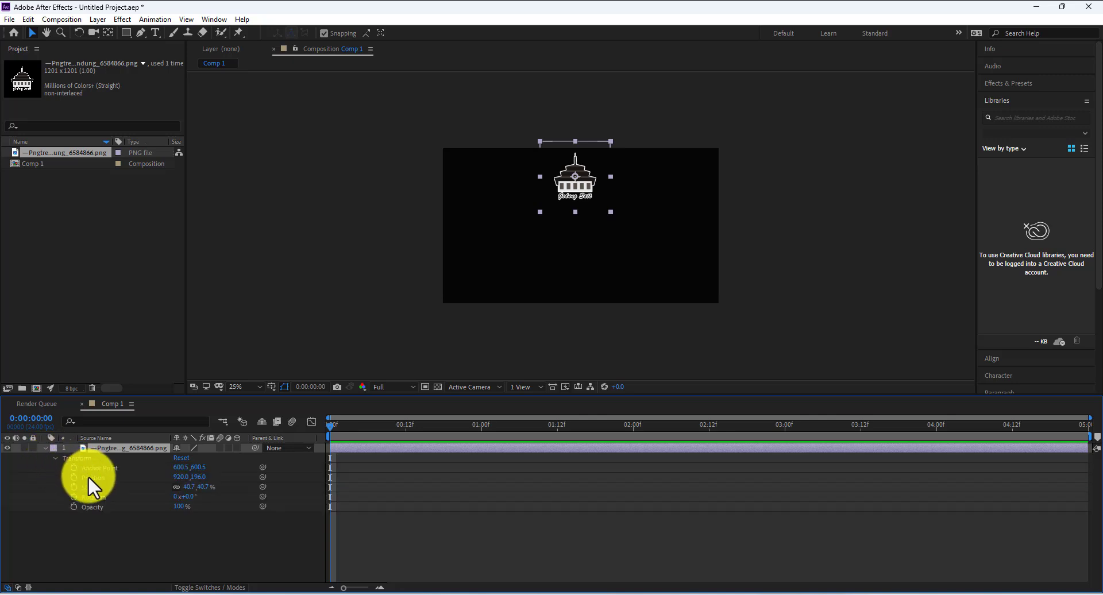
left_click_drag(330, 427, 305, 430)
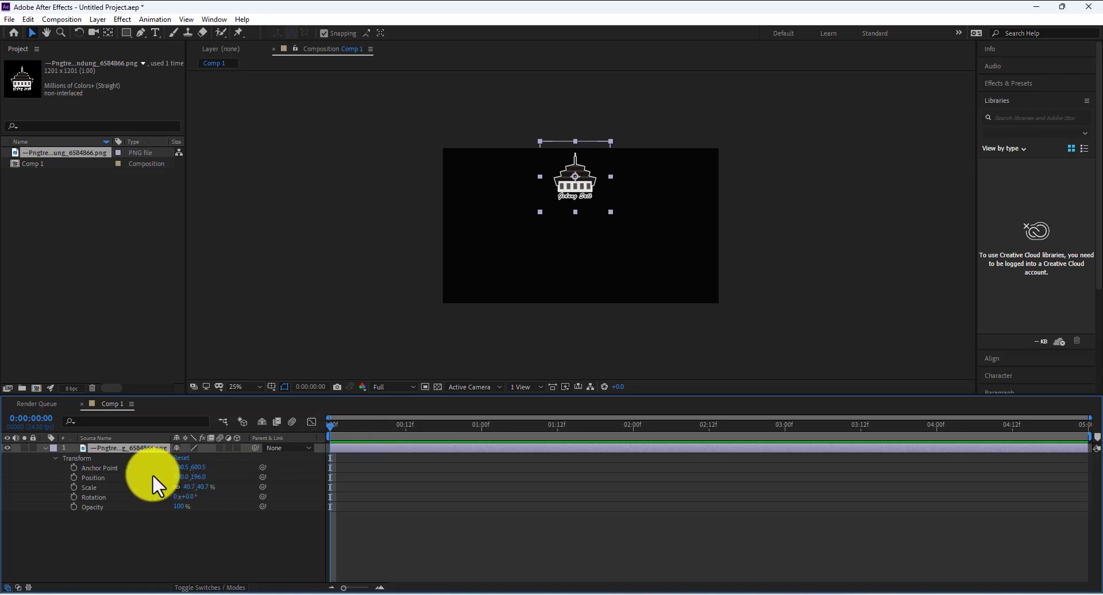
left_click(73, 477)
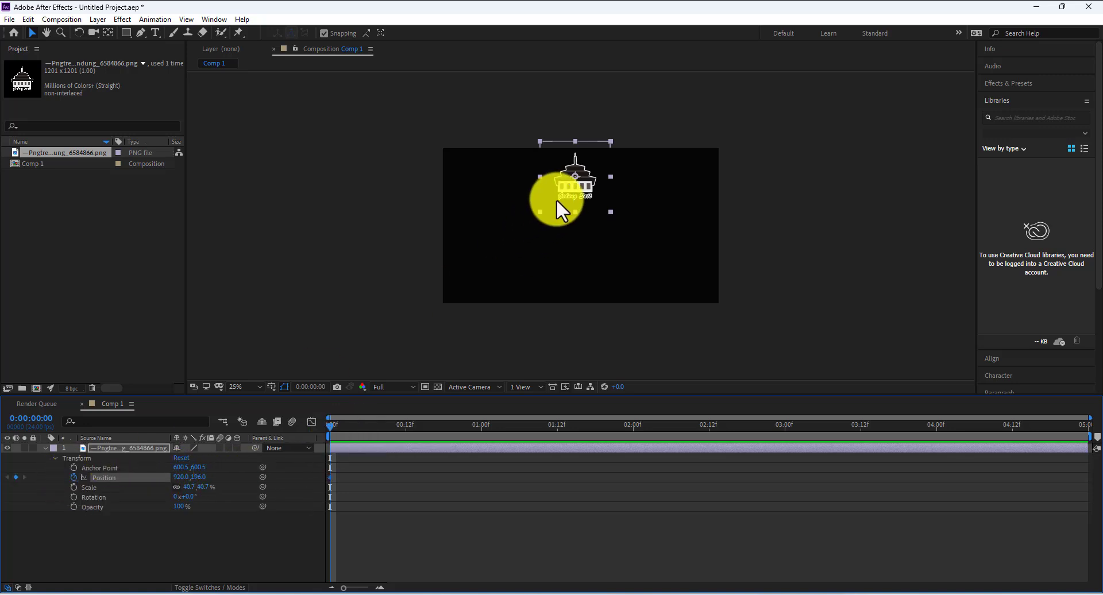
left_click_drag(332, 422, 481, 427)
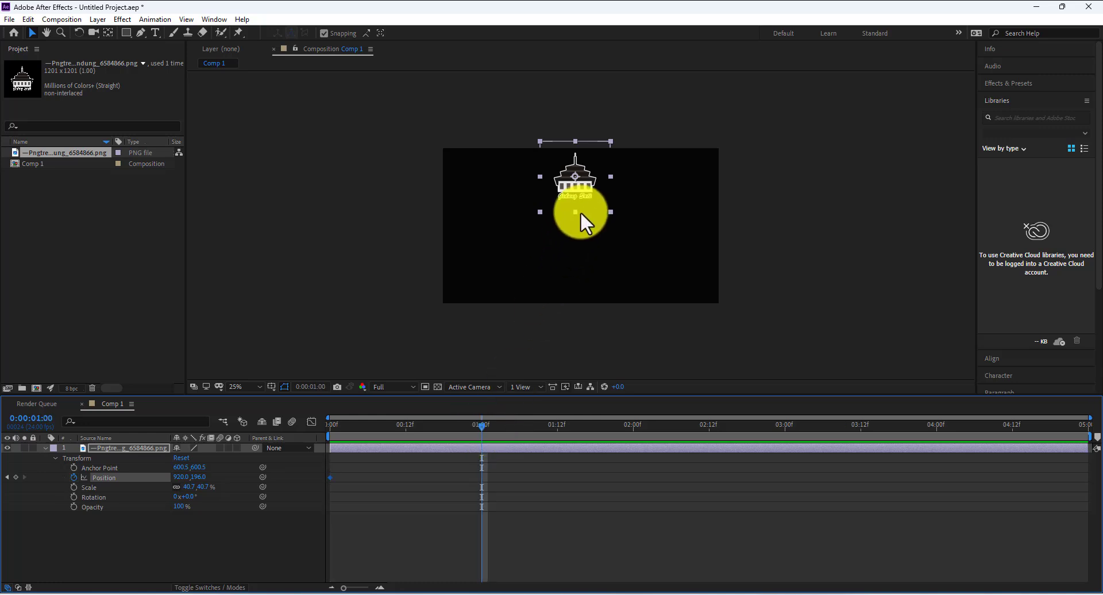
left_click_drag(585, 194, 306, 457)
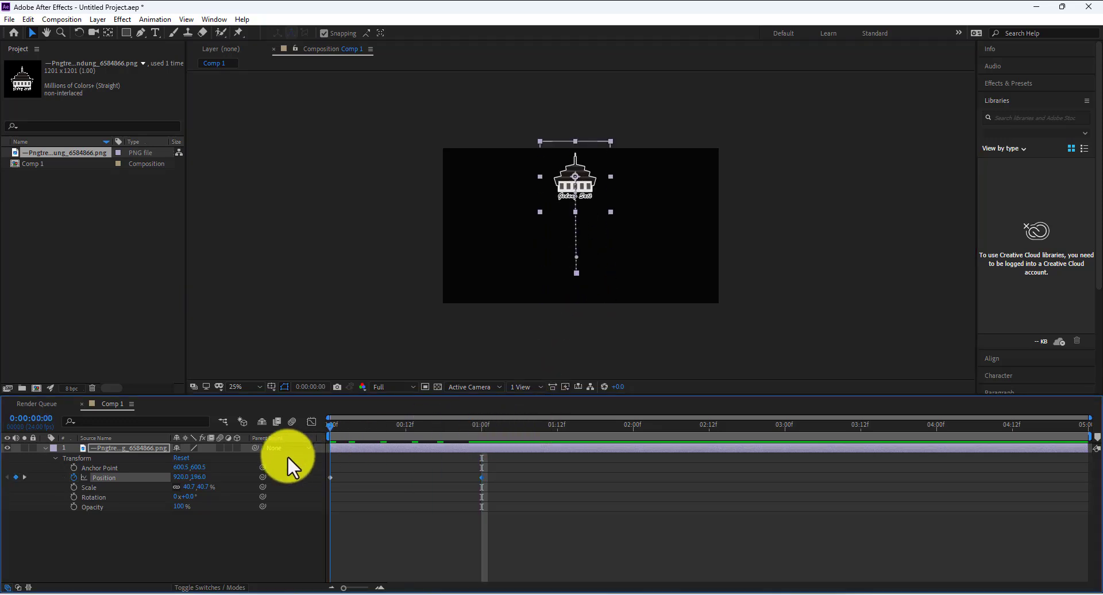
- Preview the logo's Position animation and check the movement between the start and 0:00:01:00
left_click(287, 456)
key("space")
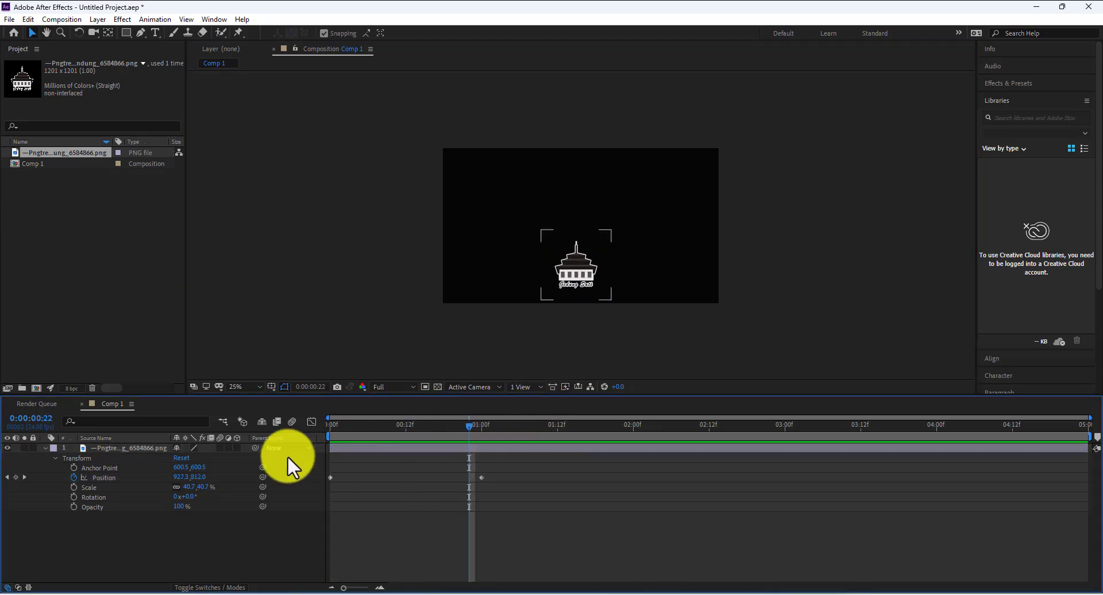
key("space")
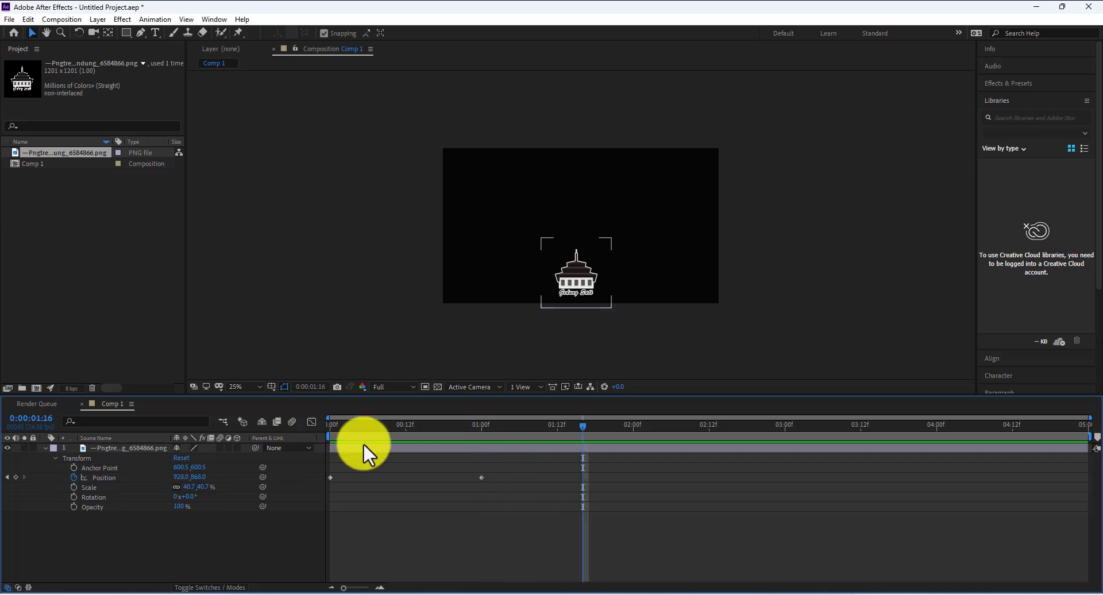
left_click_drag(584, 423, 192, 481)
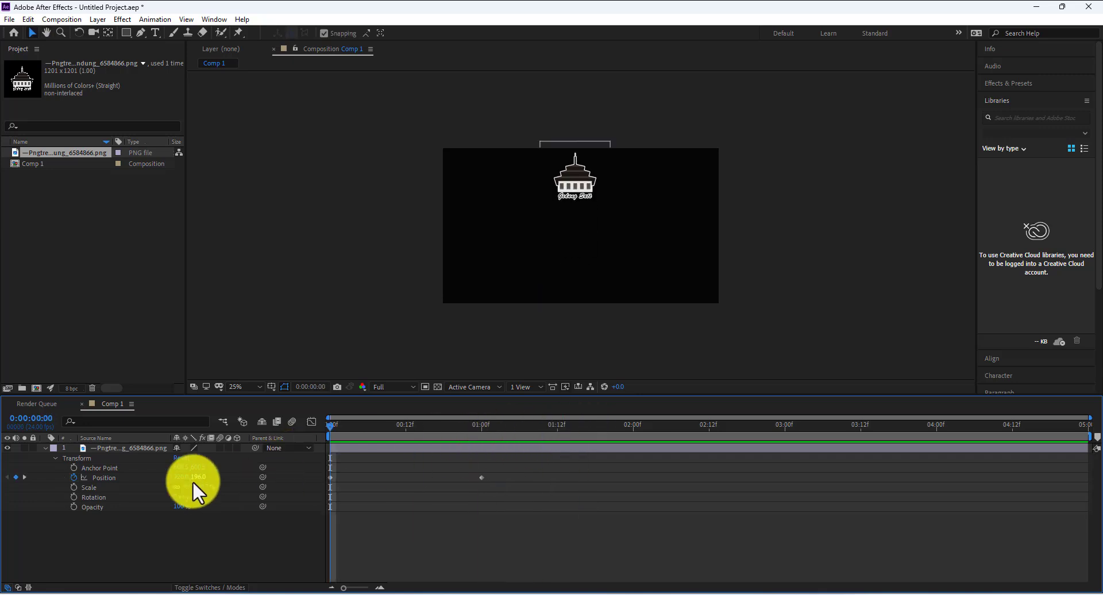
left_click(479, 475)
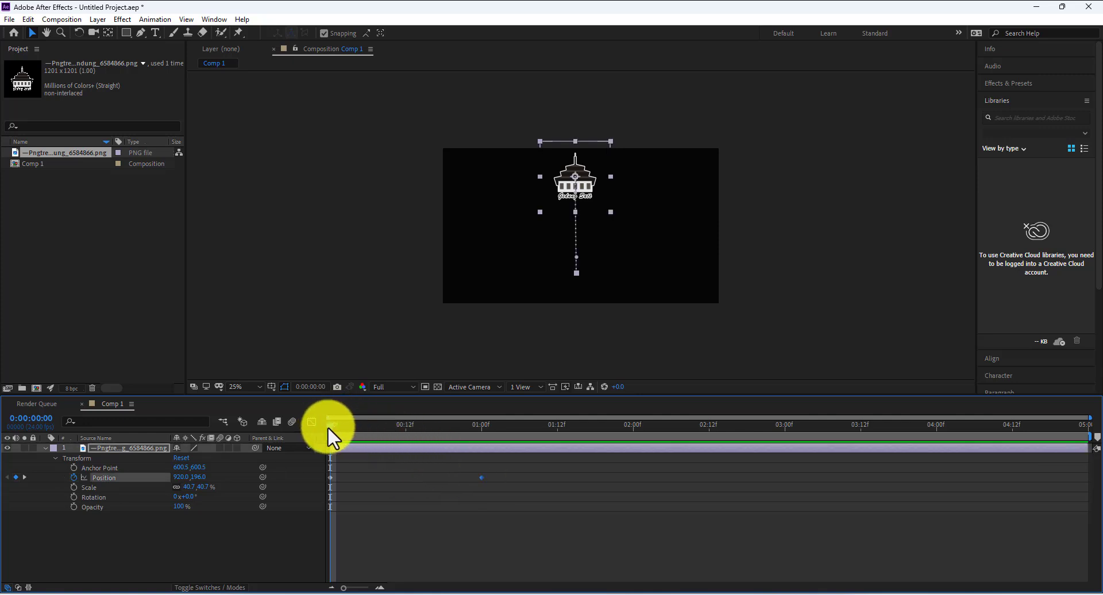
left_click_drag(329, 425, 477, 449)
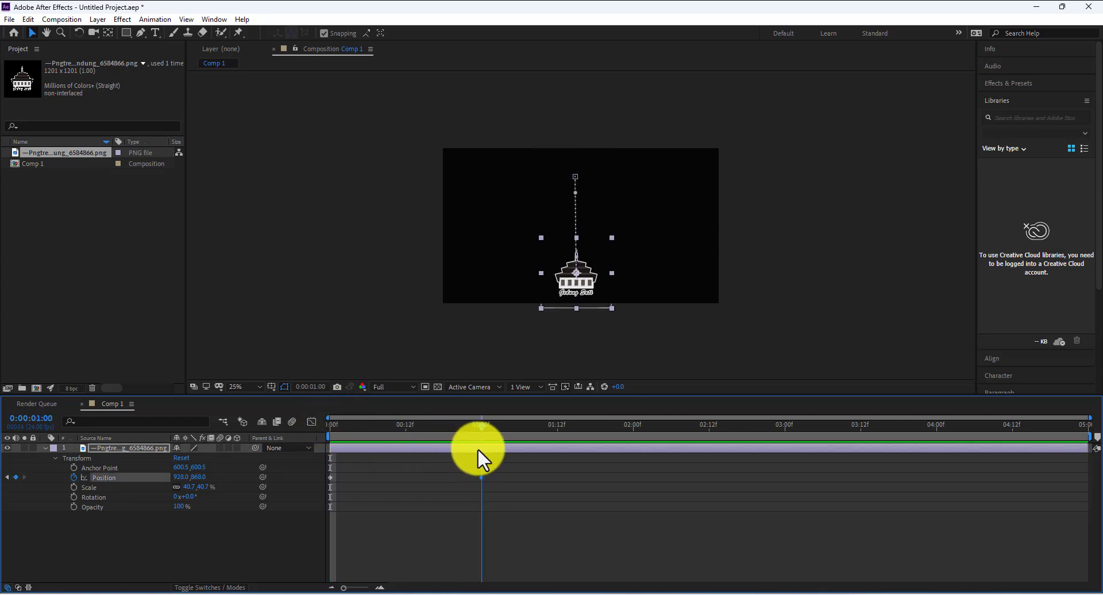
left_click(579, 478)
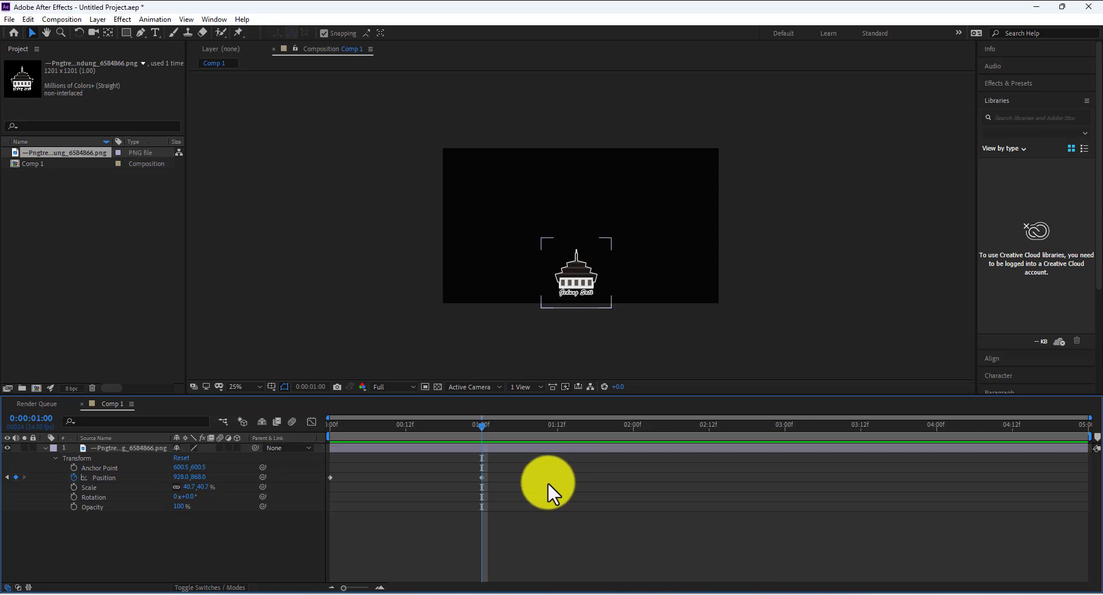
- Move the logo's second Position keyframe to 0:00:02:00
left_click(481, 478)
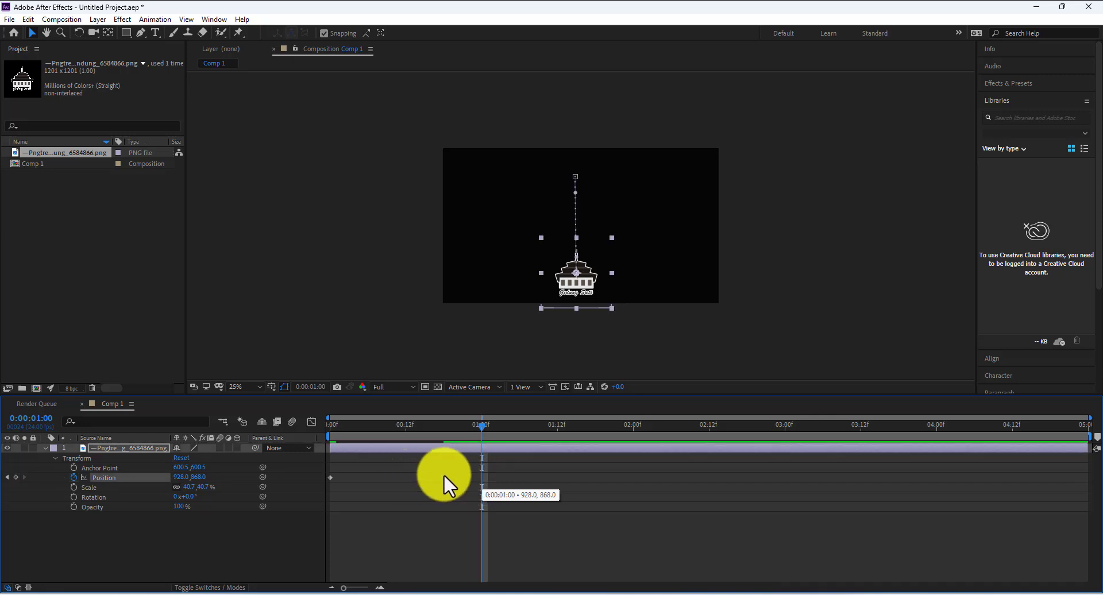
key("Delete")
key("F9")
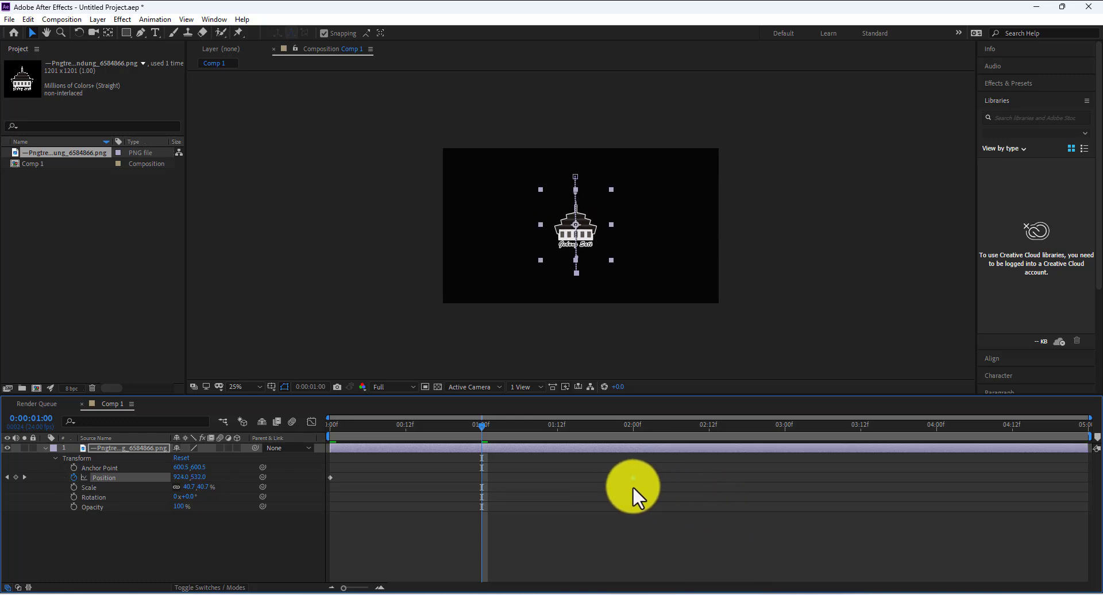
- Preview the logo's Position animation from the start to past 0:00:02:00 and check the movement speed
left_click_drag(479, 430, 312, 448)
key("space")
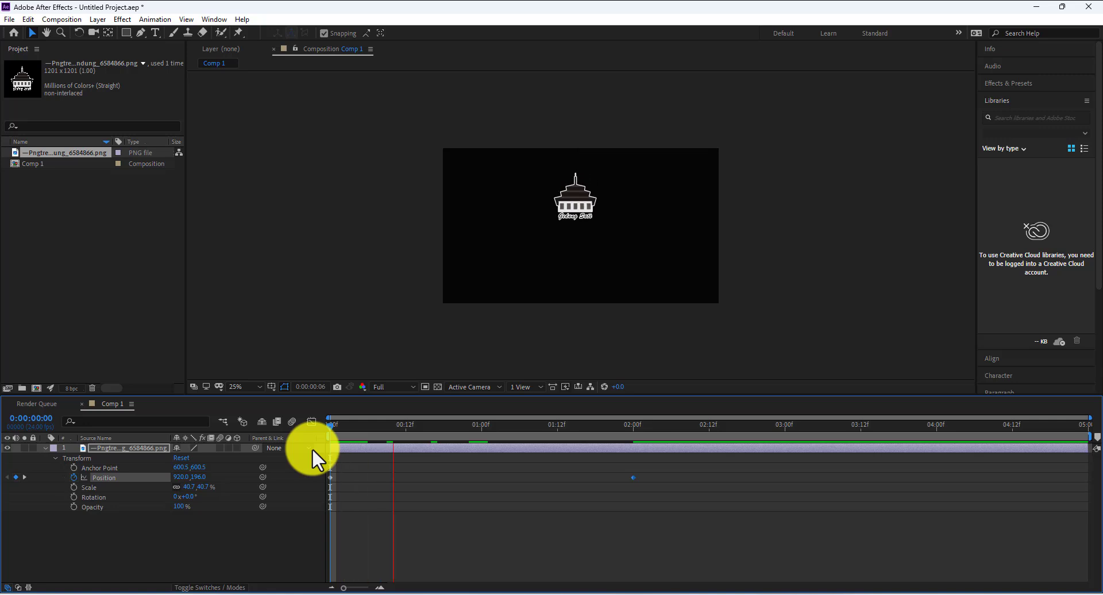
key("space")
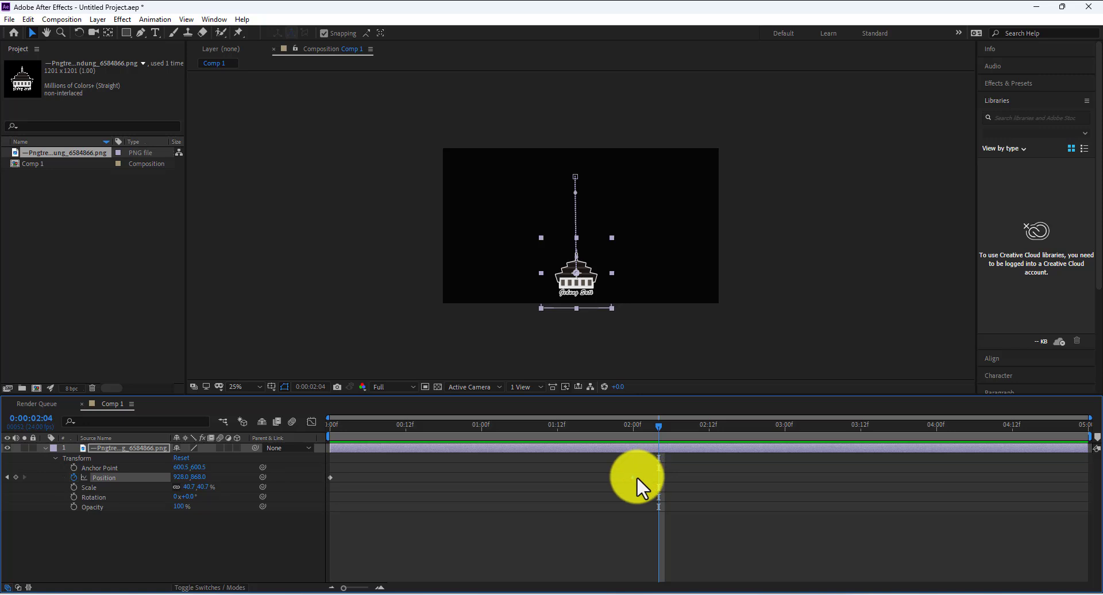
- Move the logo's second Position keyframe to 0:00:00:12 and preview the movement from the start
left_click_drag(634, 477, 403, 492)
left_click(403, 488)
left_click(418, 478)
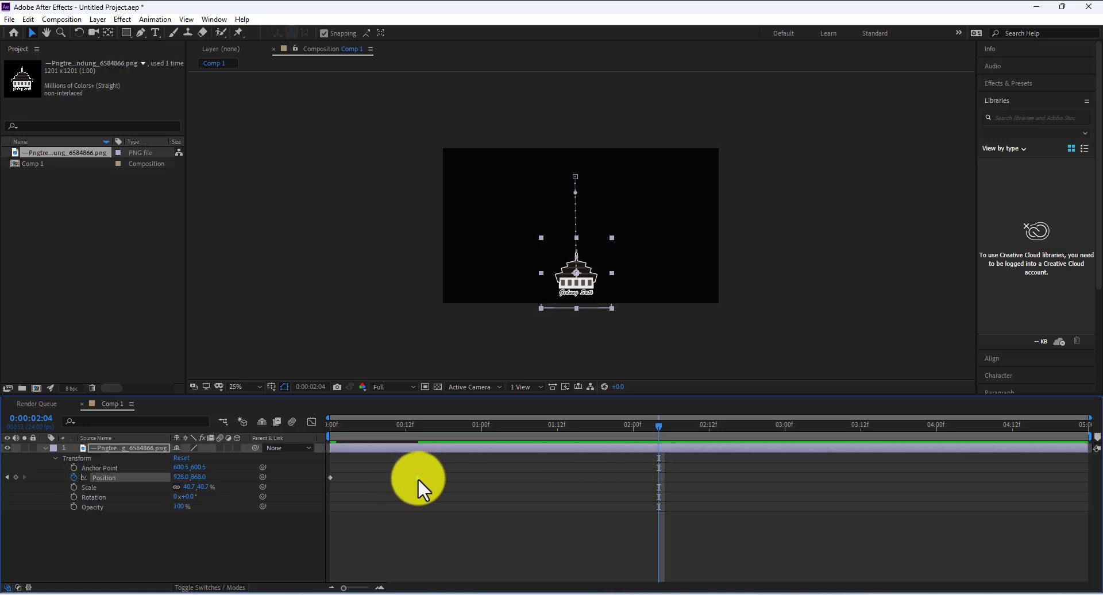
left_click_drag(656, 423, 319, 447)
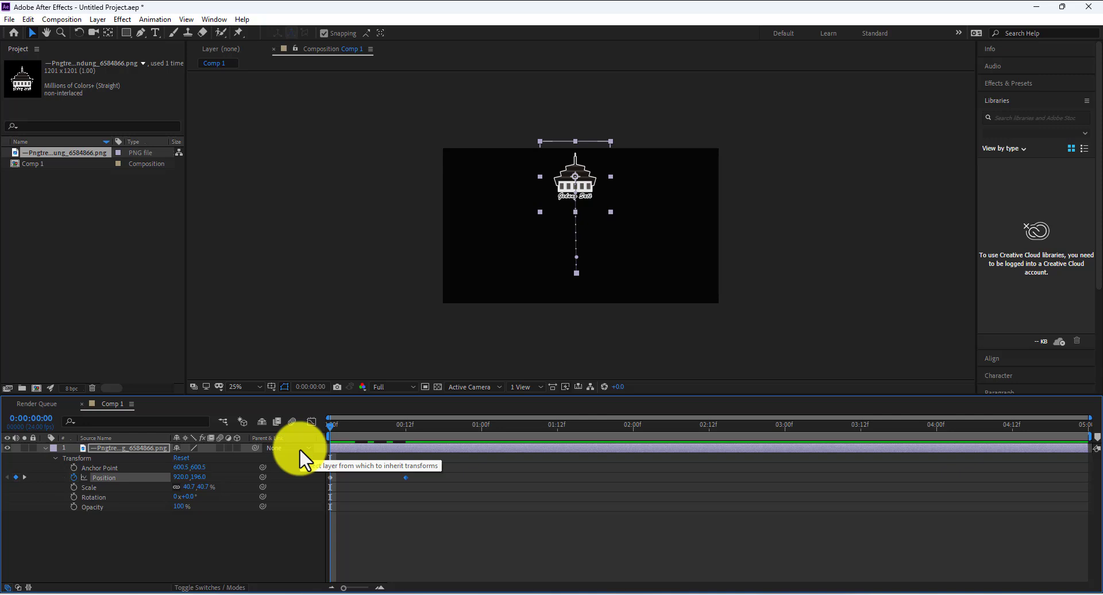
key("space")
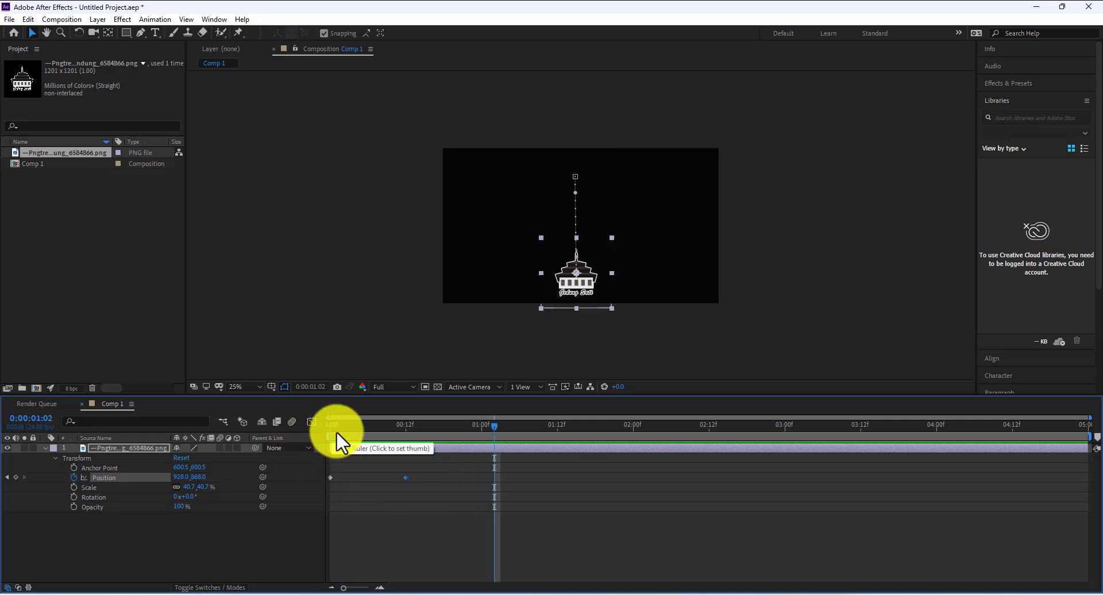
- Move the logo's second Position keyframe back to 0:00:02:00 and preview the movement from the start
left_click_drag(407, 477, 634, 481)
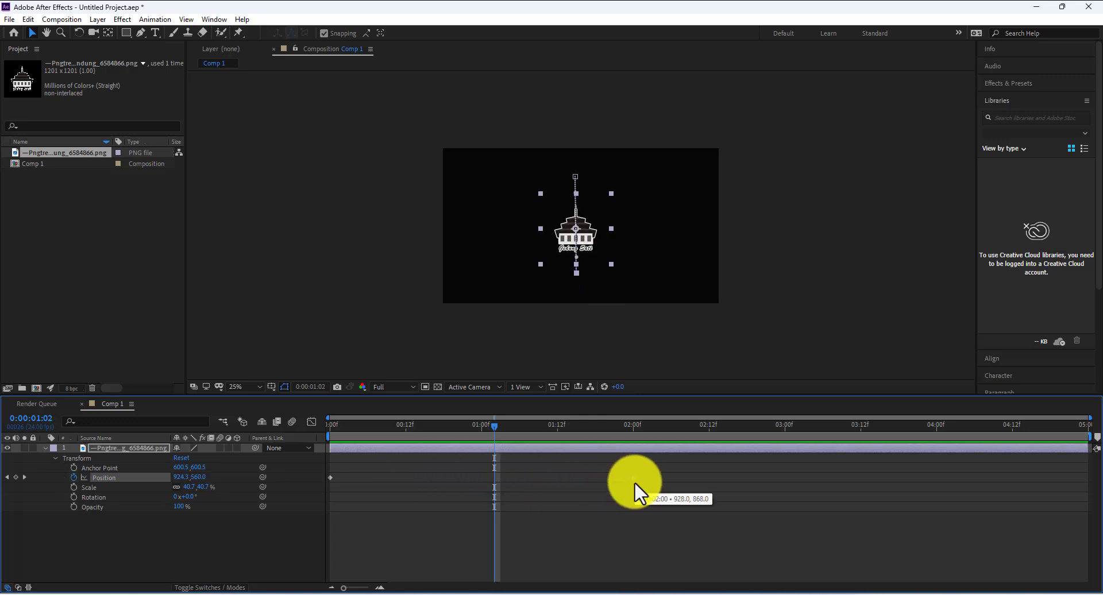
left_click_drag(494, 429, 273, 456)
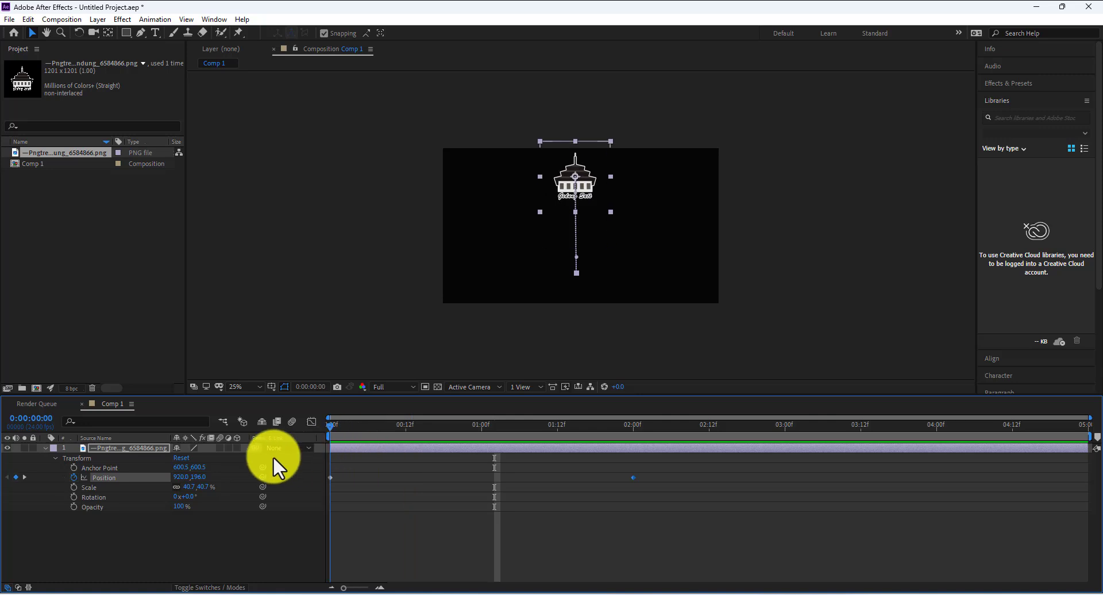
key("space")
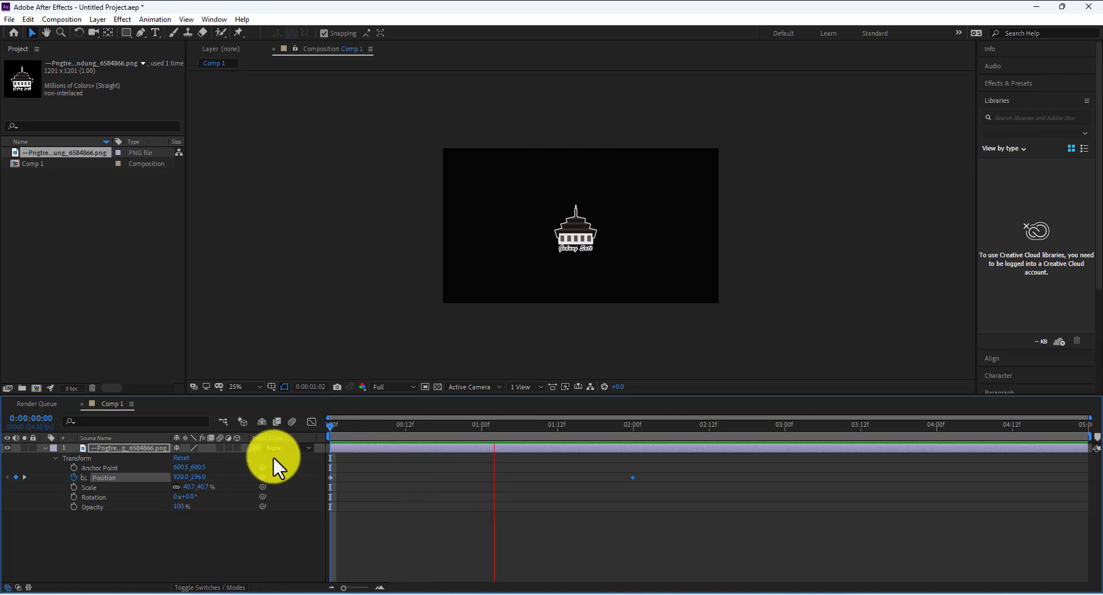
key("space")
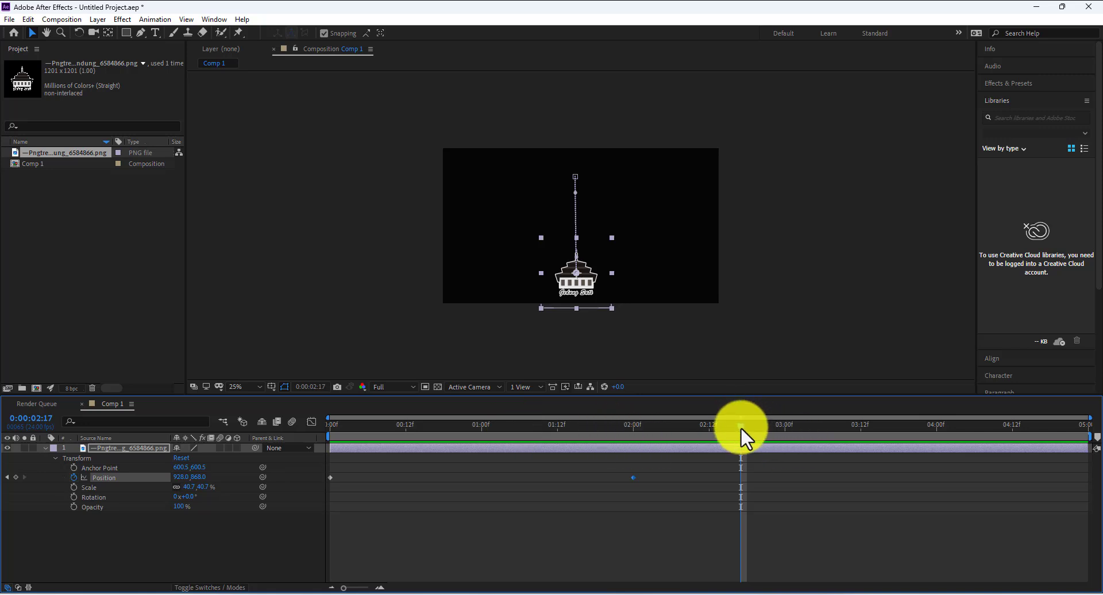
- Remove the logo's Position keyframe at 0:00:00:00
left_click_drag(740, 426, 301, 470)
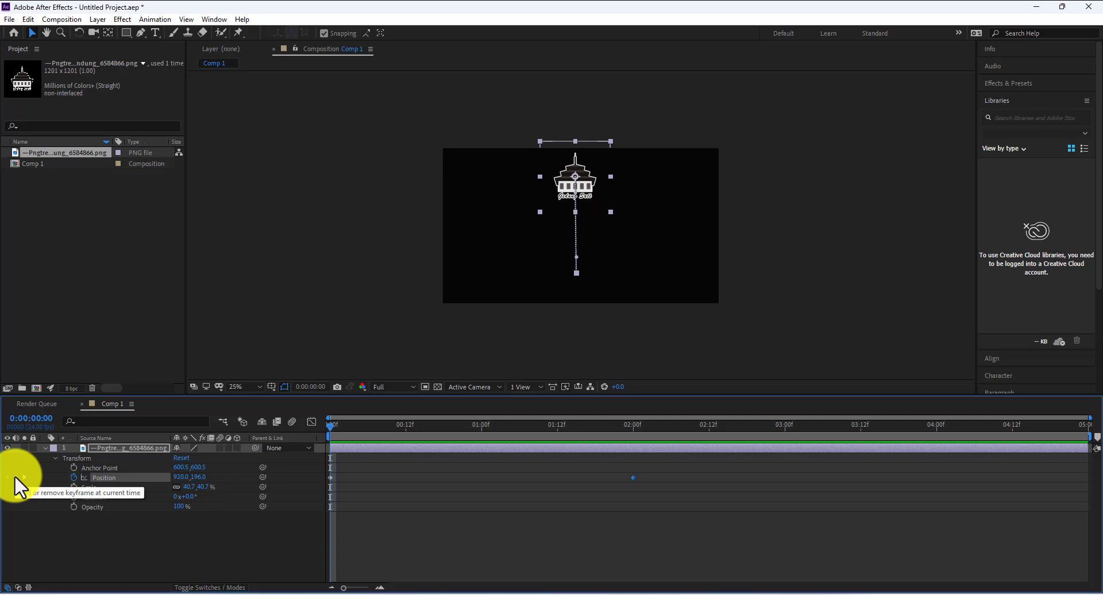
left_click(646, 501)
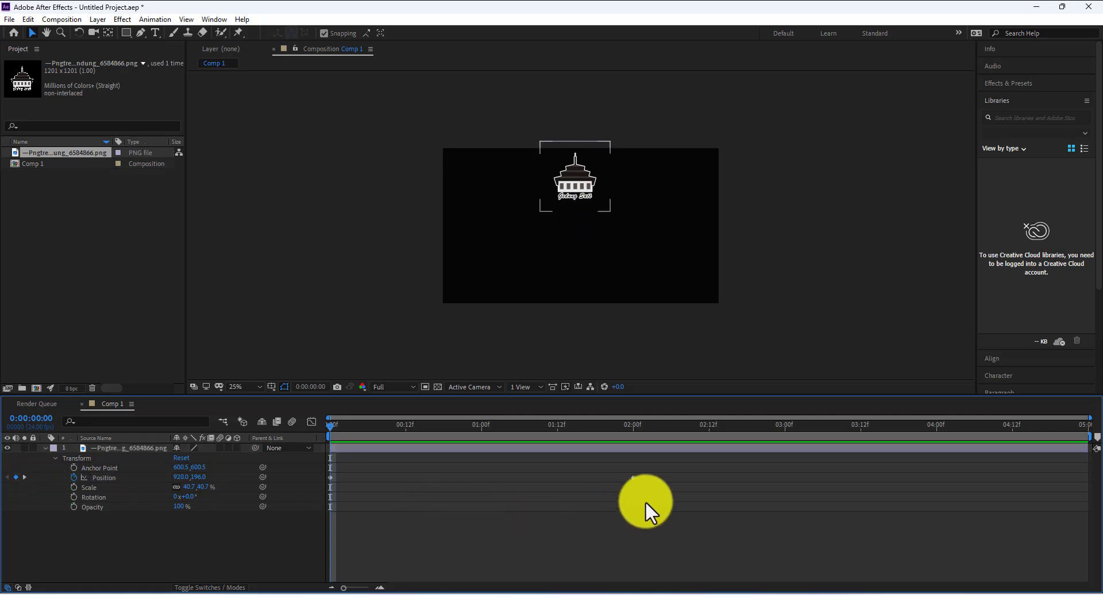
left_click(633, 476)
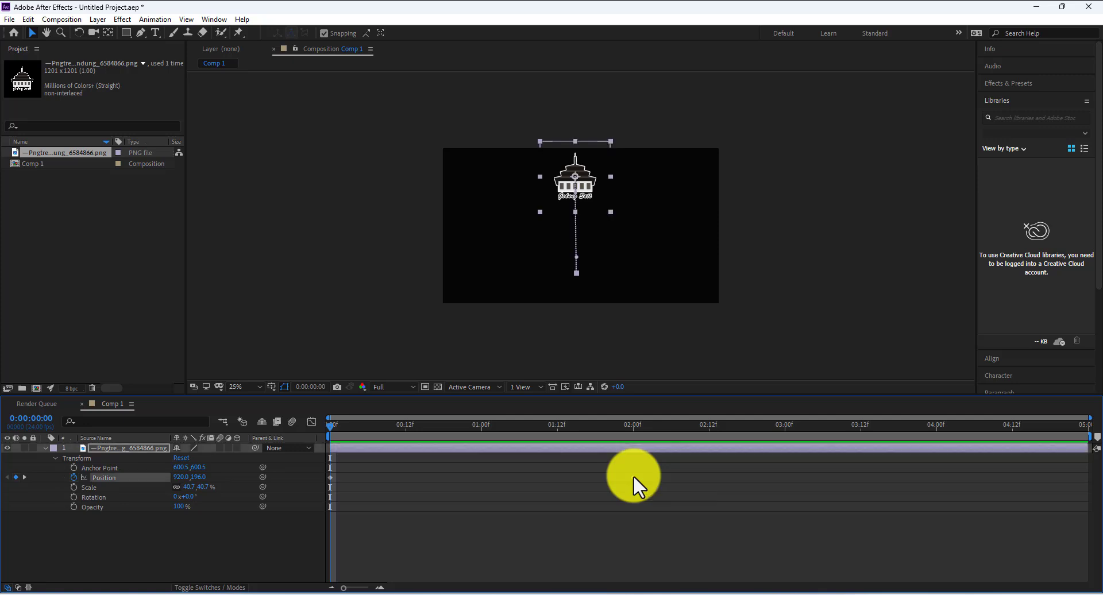
left_click(15, 477)
left_click(609, 519)
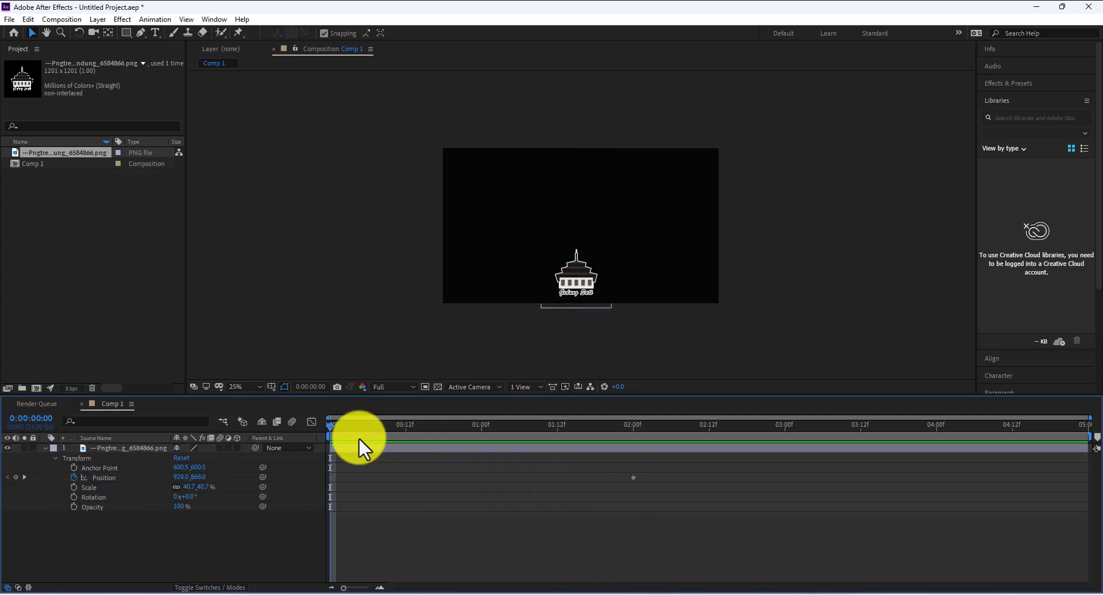
- Create a Position keyframe at 0:00:00:00 by moving the logo up to about (924, 332), and preview the animation
left_click_drag(332, 425, 312, 466)
left_click_drag(578, 272, 579, 192)
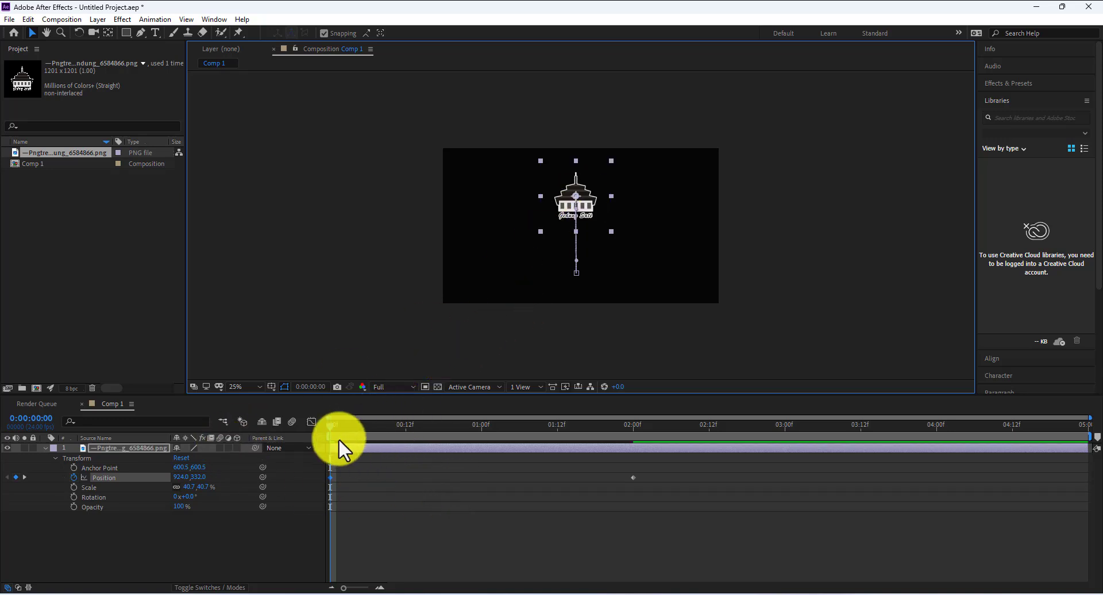
left_click_drag(331, 428, 205, 436)
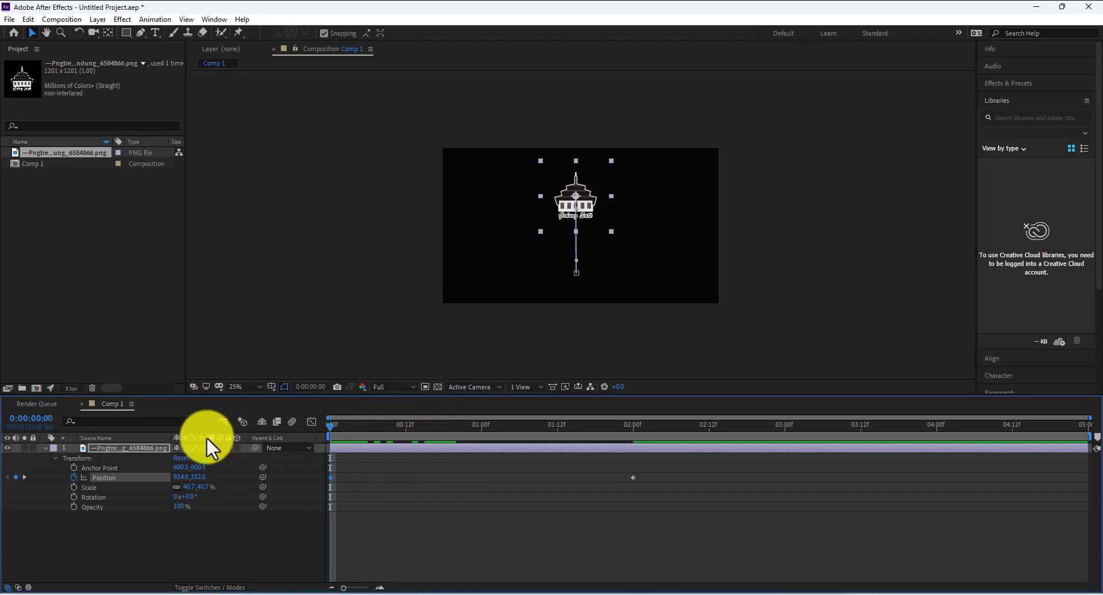
key("space")
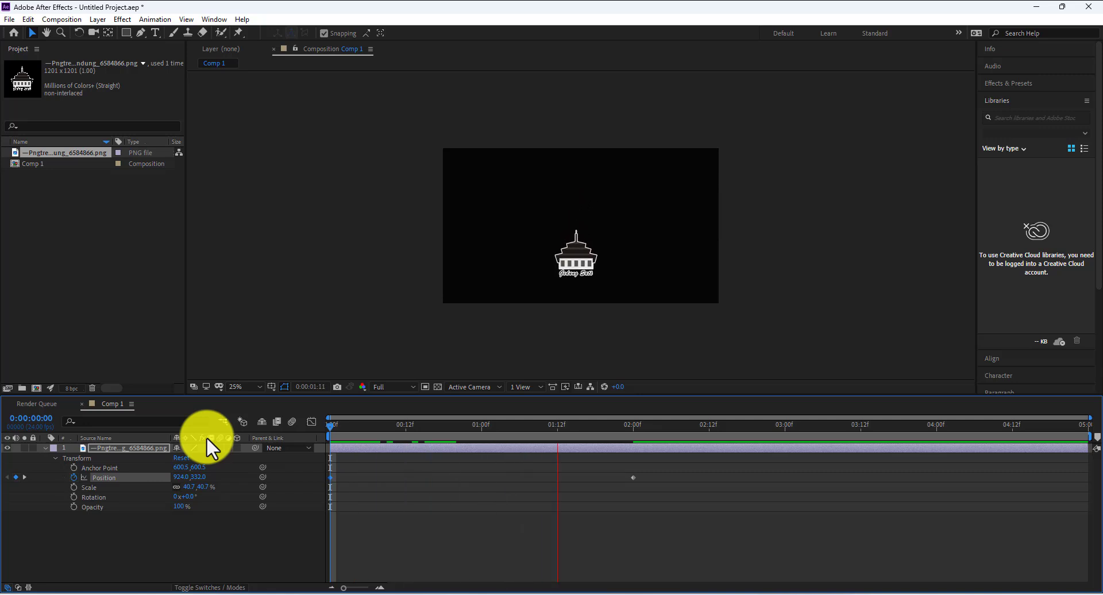
key("space")
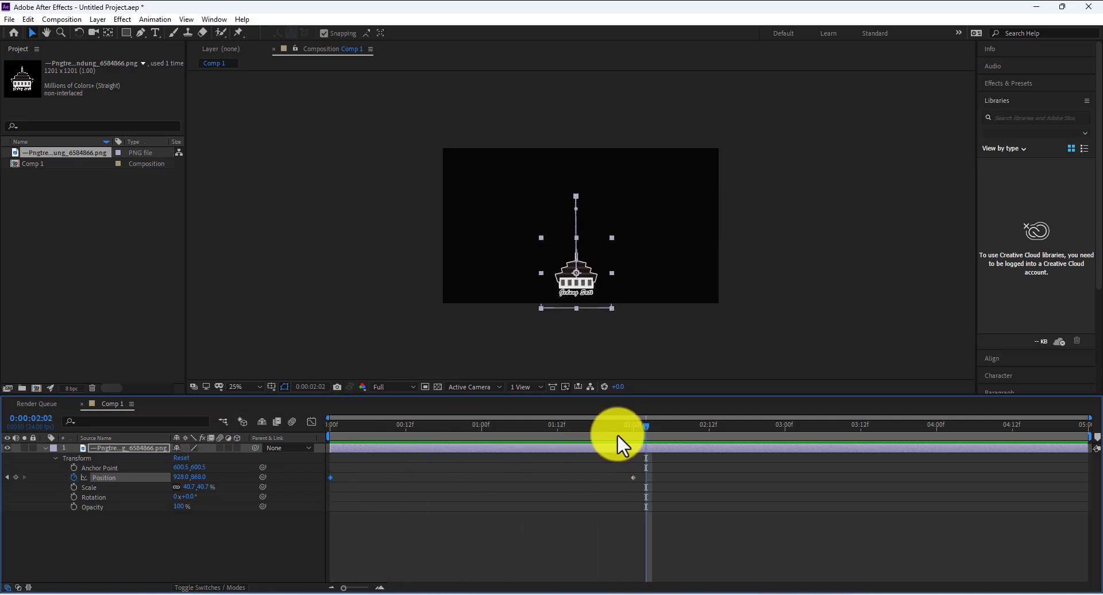
- Remove the logo's Position keyframes at 0:00:02:00 and 0:00:00:00
left_click_drag(646, 423, 634, 426)
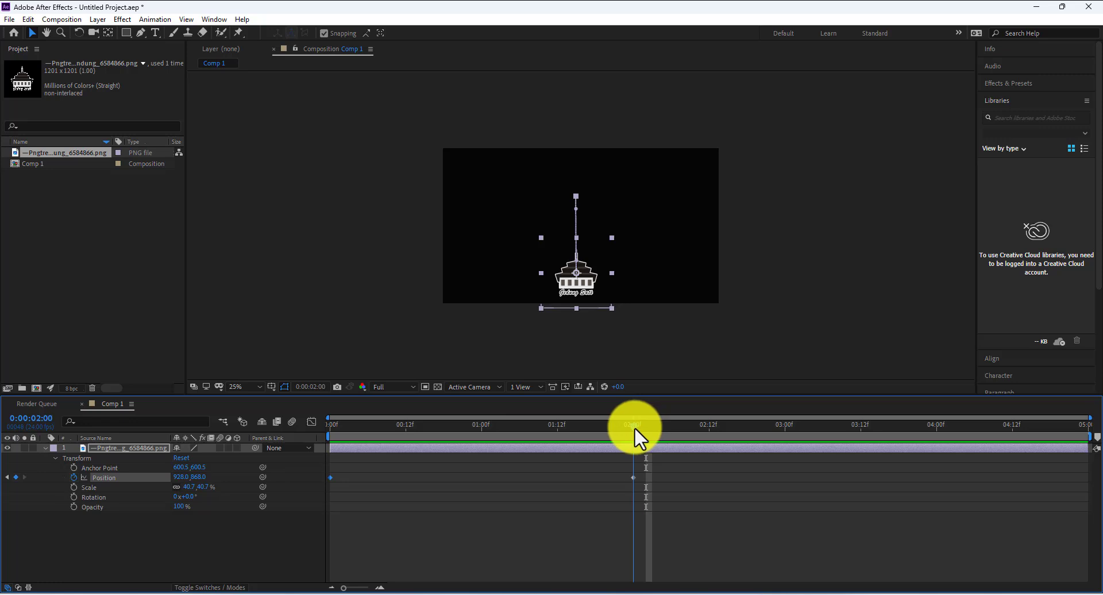
left_click(656, 478)
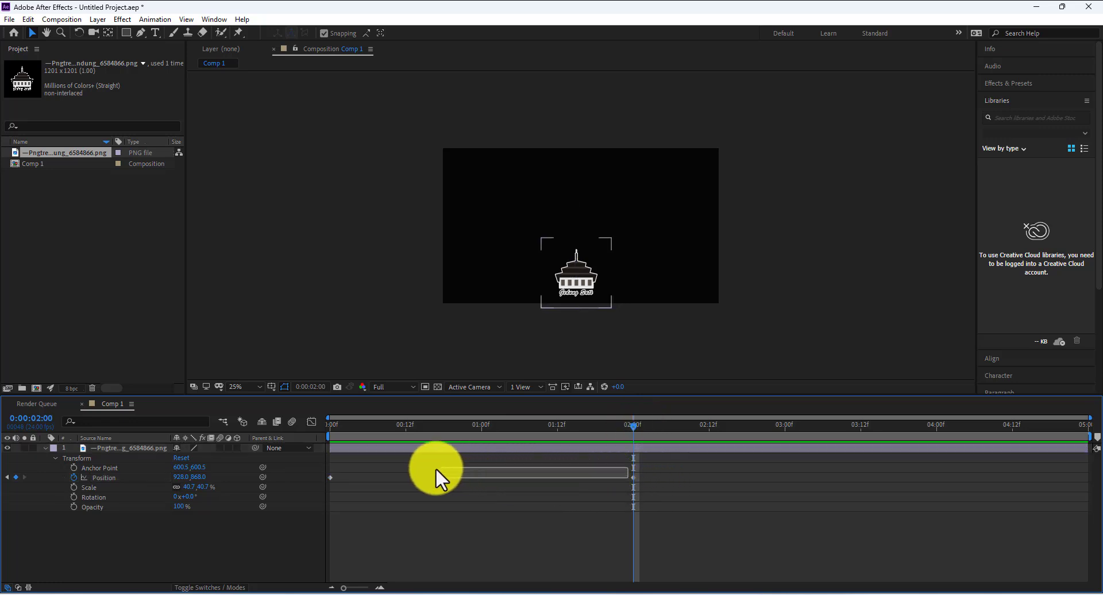
left_click_drag(650, 477, 325, 482)
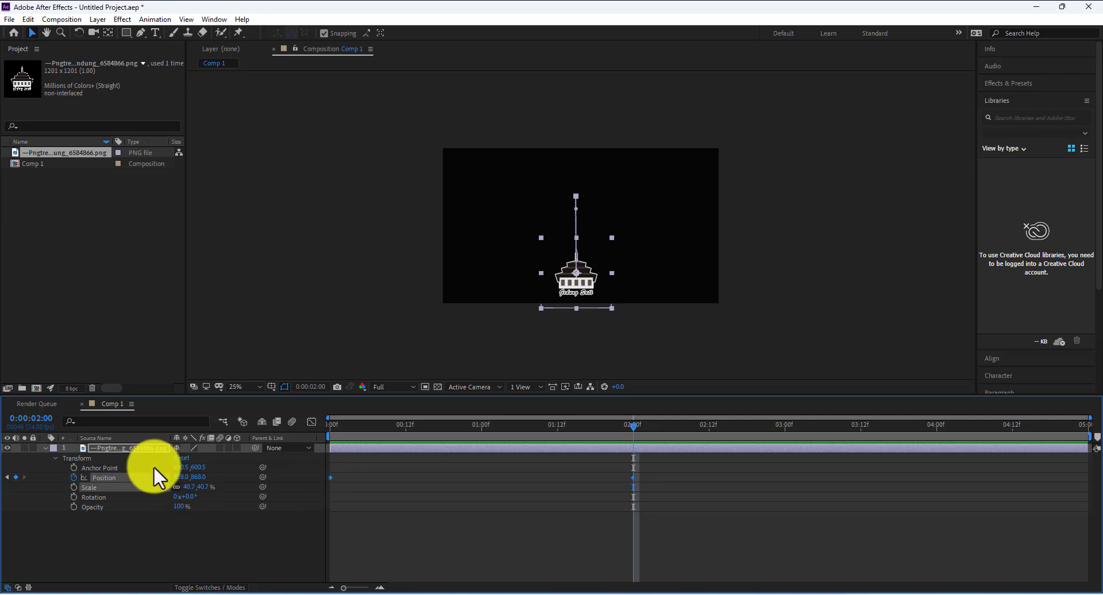
left_click(16, 478)
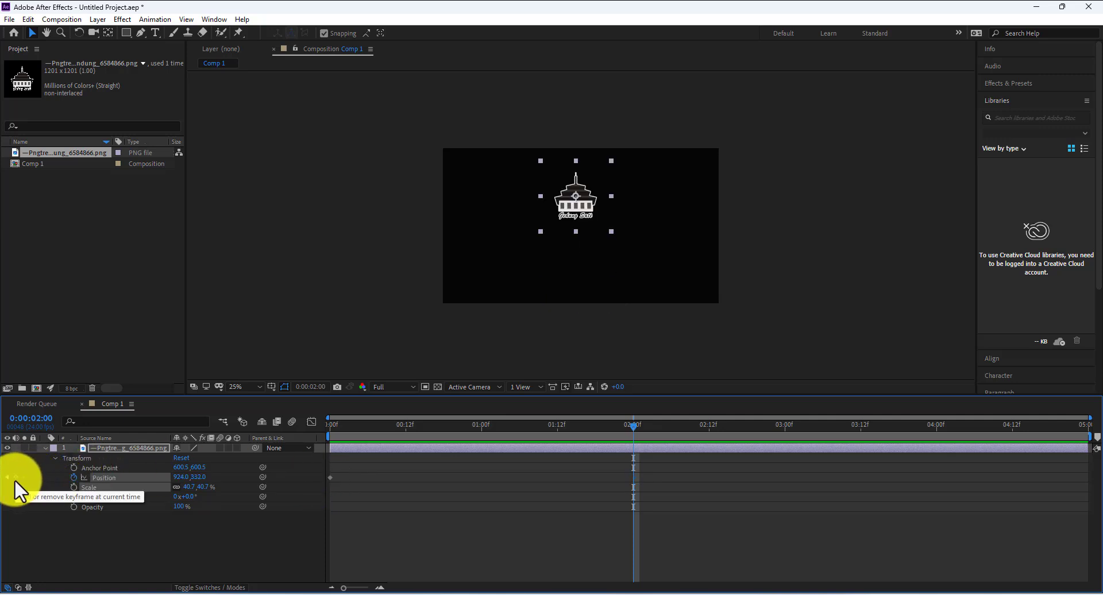
left_click_drag(633, 423, 330, 453)
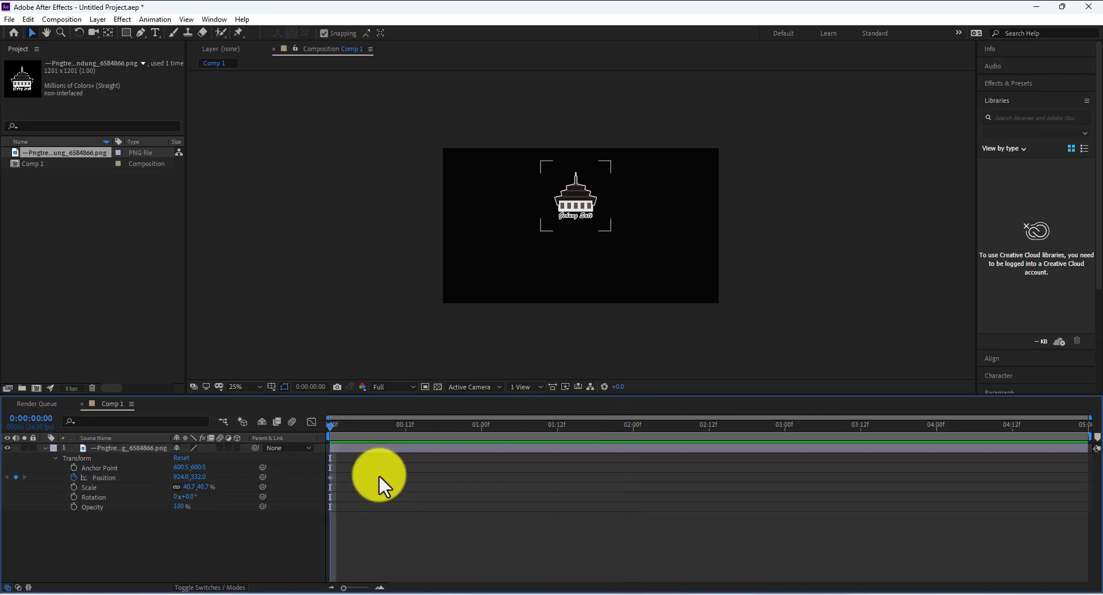
key("Delete")
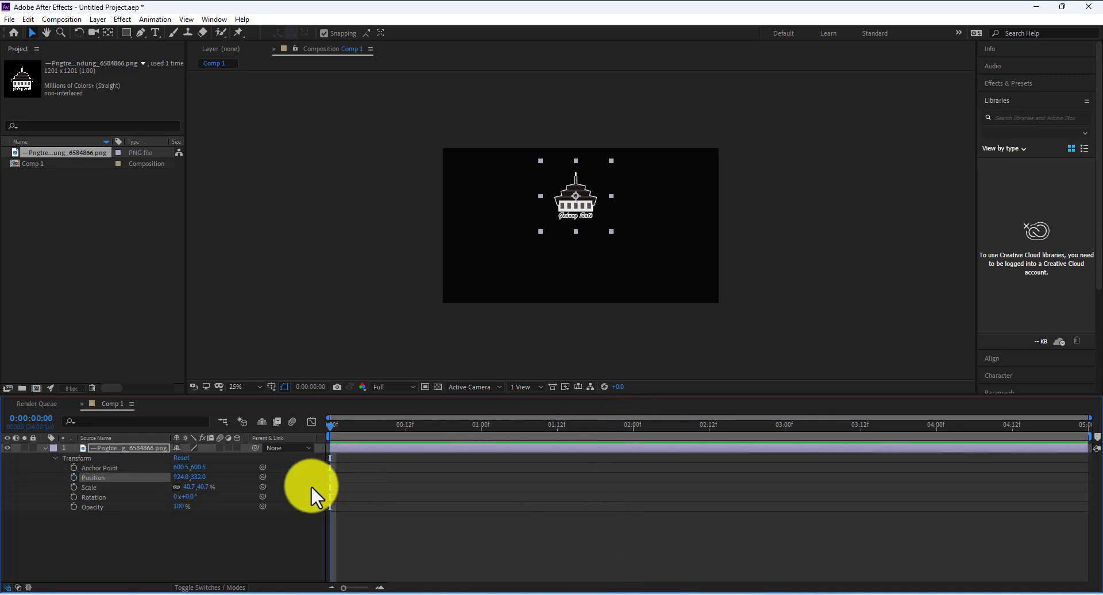
left_click(189, 547)
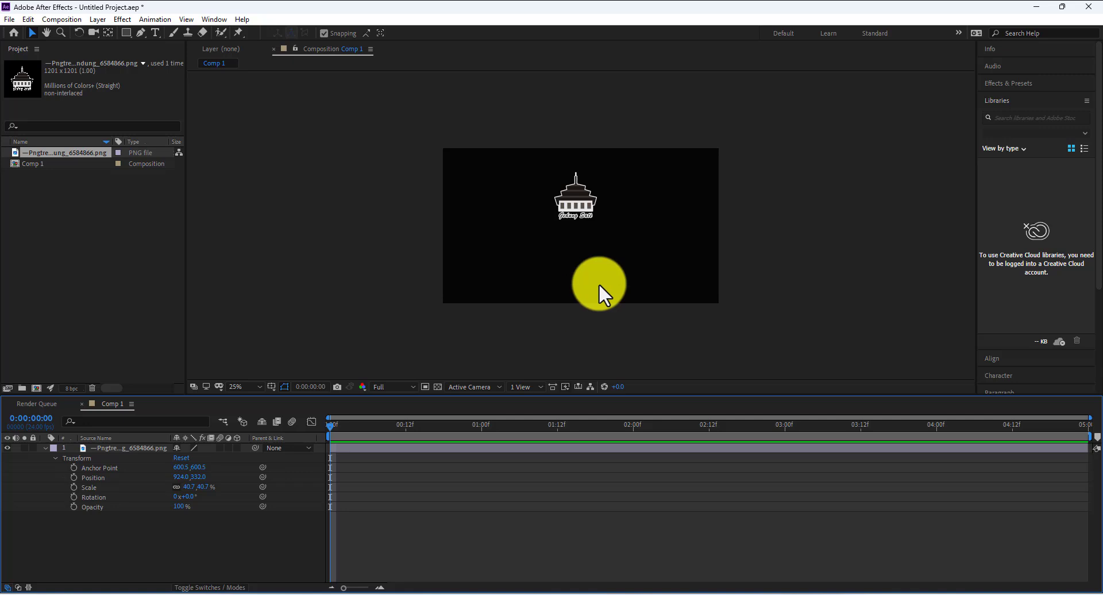
- Collapse the logo layer's full transform list and reveal only its Position property
scroll(599, 284, "up", 2)
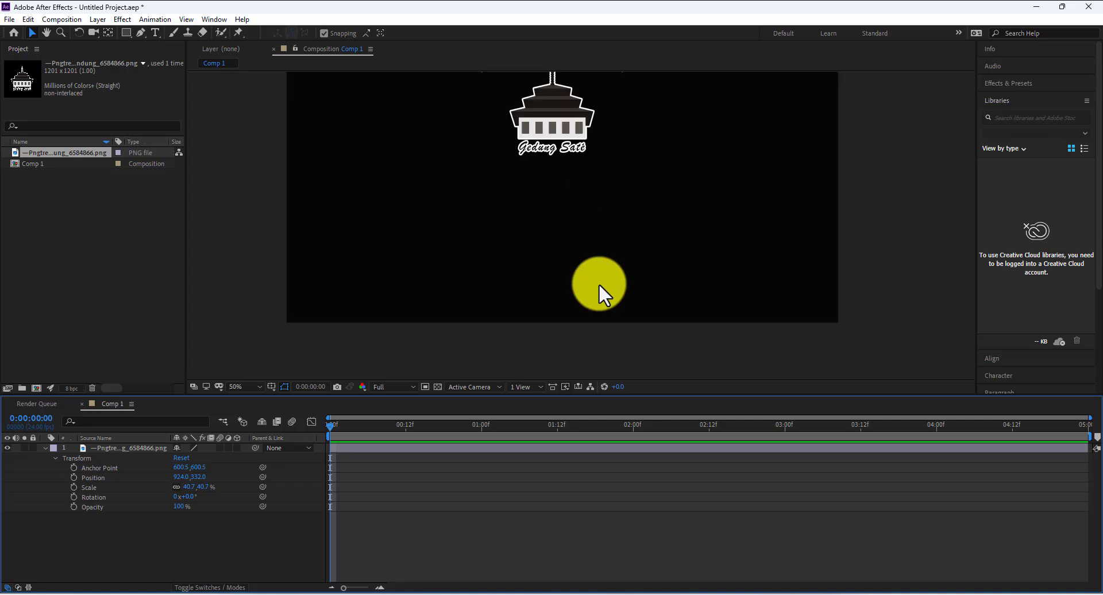
left_click_drag(573, 239, 515, 308)
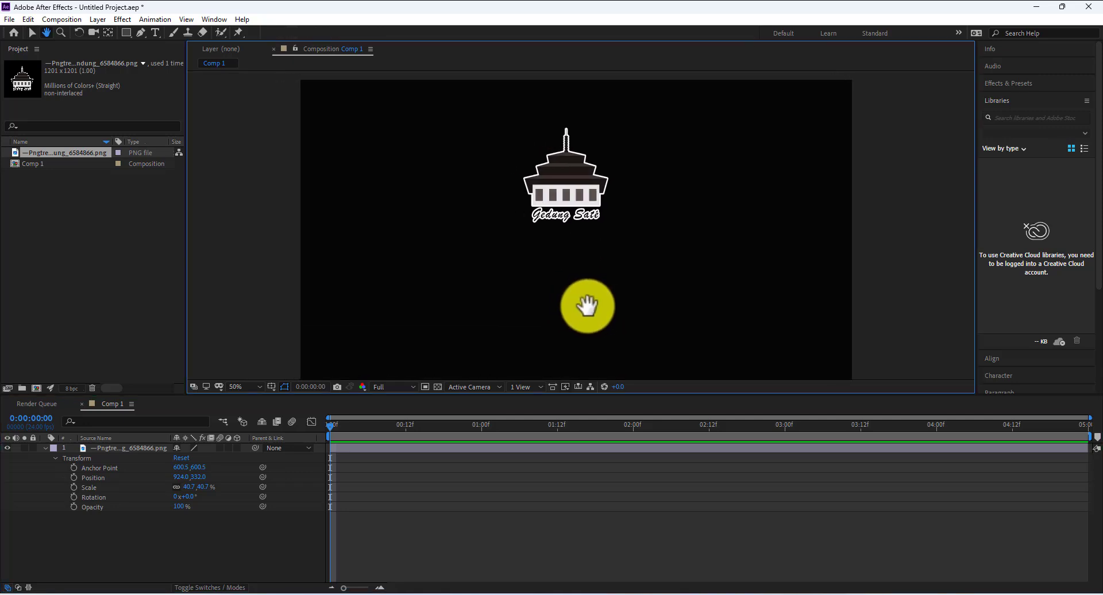
left_click(45, 448)
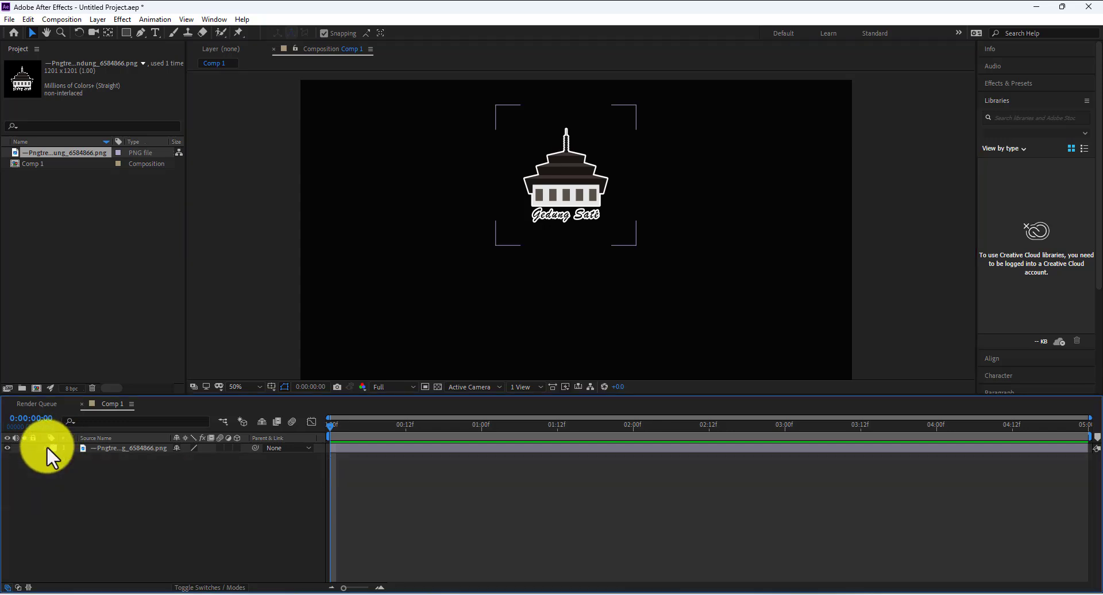
left_click(150, 450)
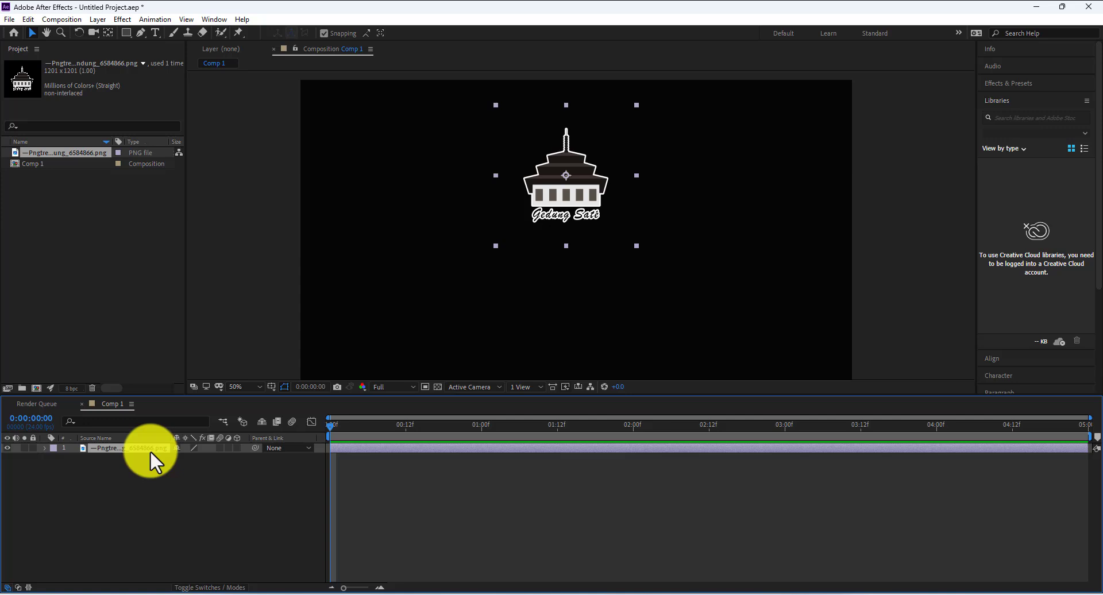
left_click(43, 447)
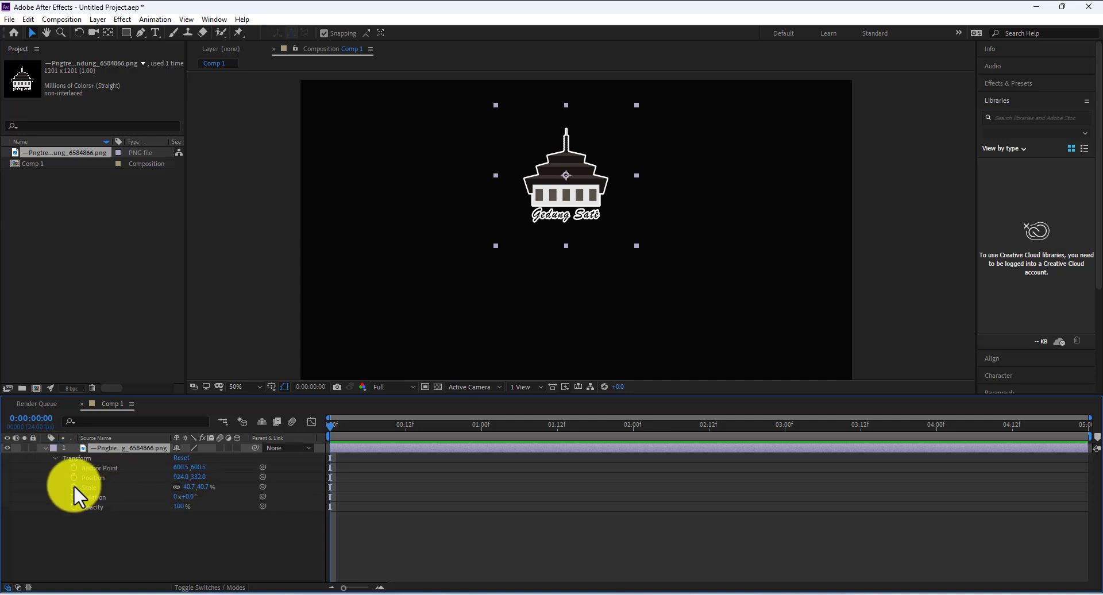
left_click(46, 446)
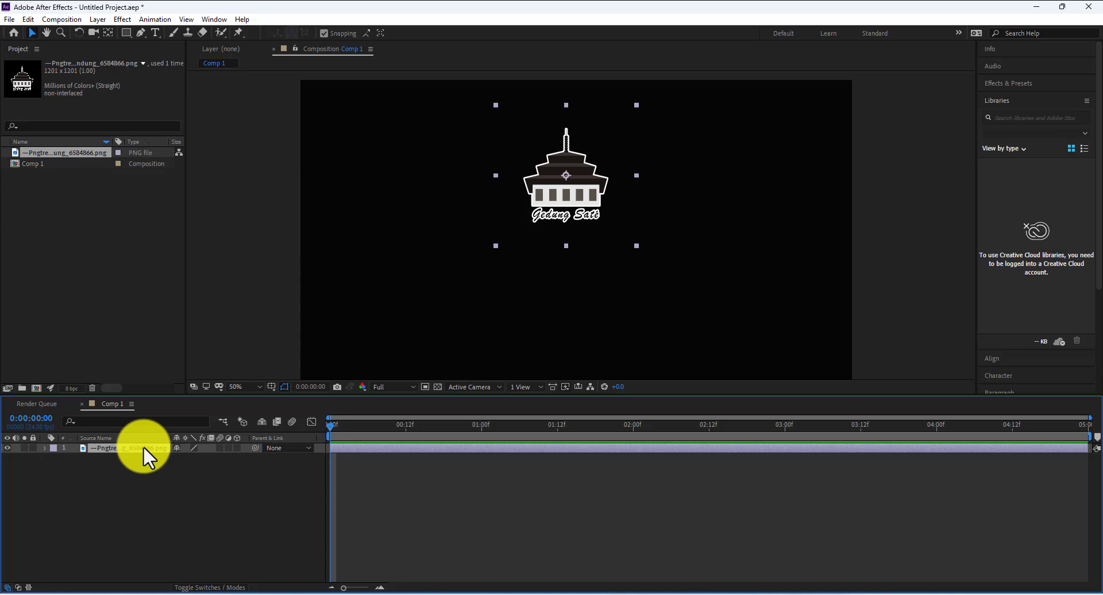
key("p")
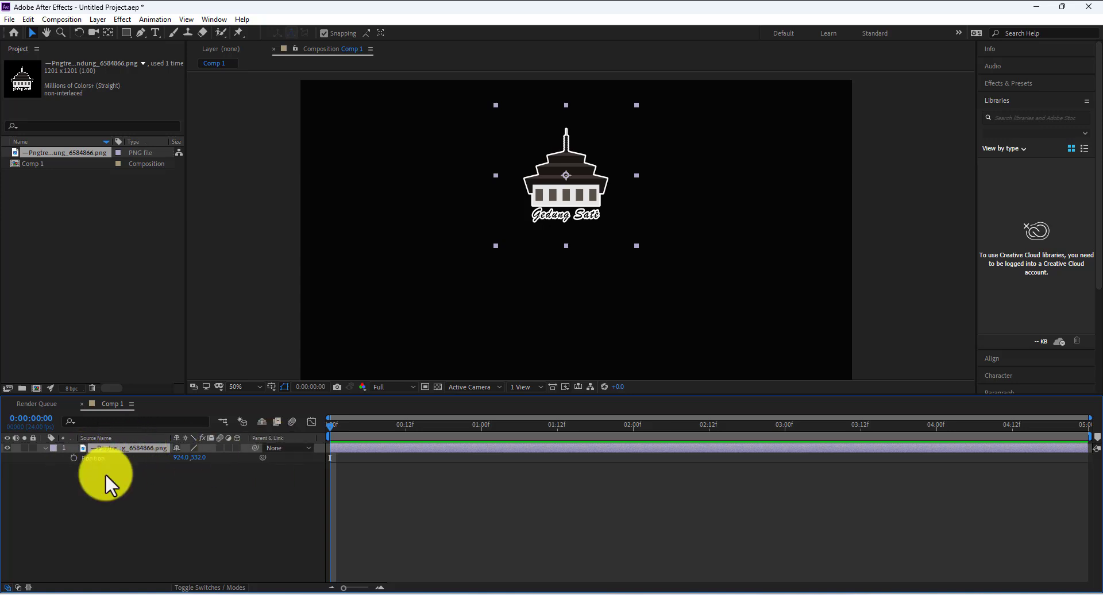
- Animate the logo's Position with a keyframe at 0:00:00:00 and one at 0:00:01:00 with Y set to 863
left_click(73, 458)
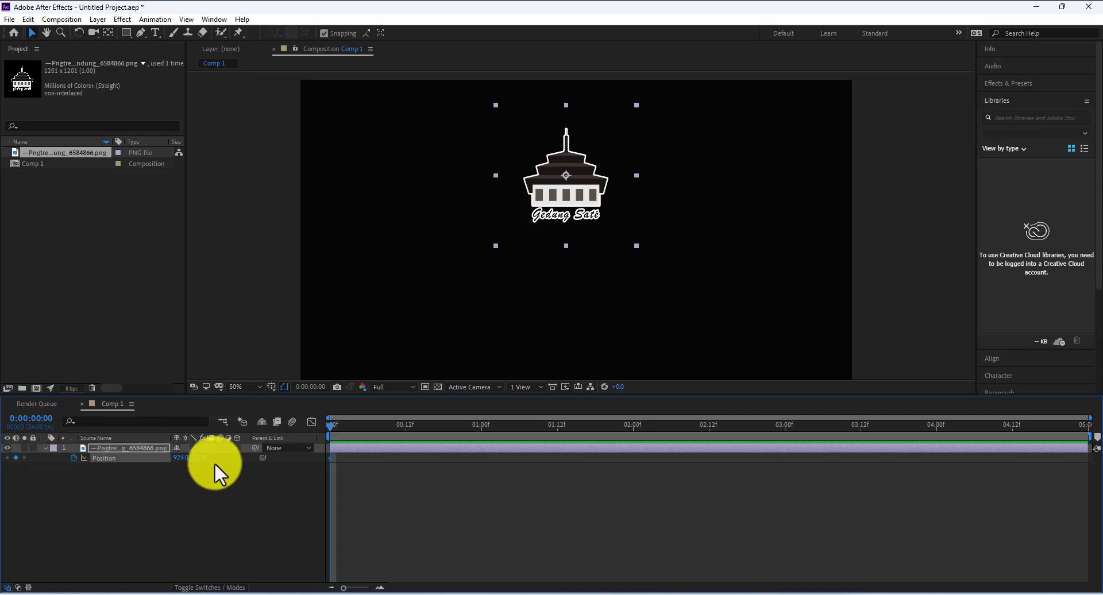
left_click_drag(332, 429, 482, 453)
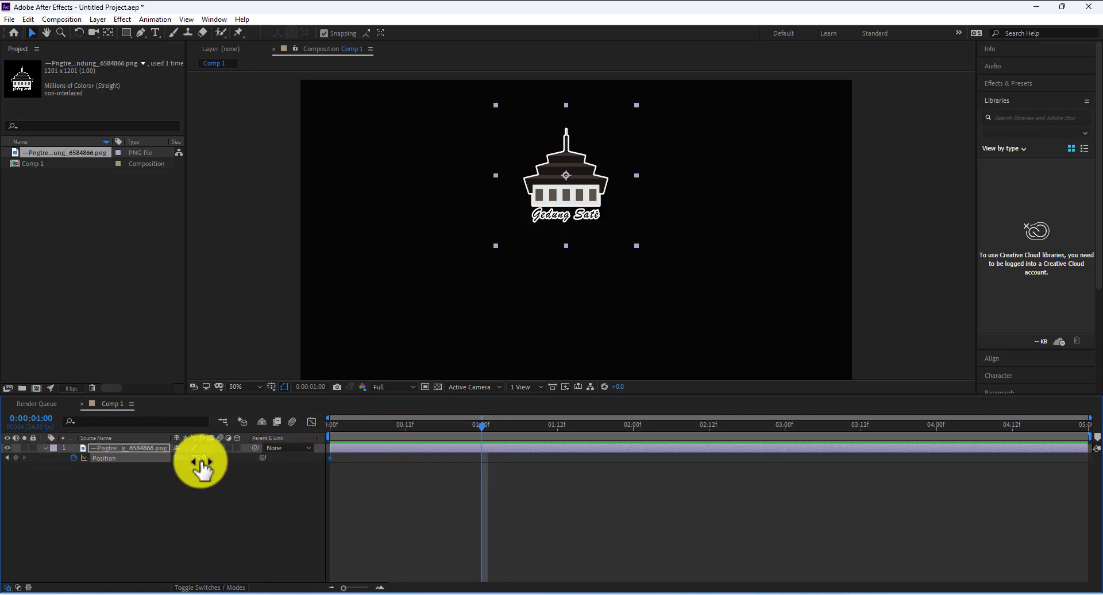
left_click_drag(580, 203, 581, 360)
key("ctrl+z")
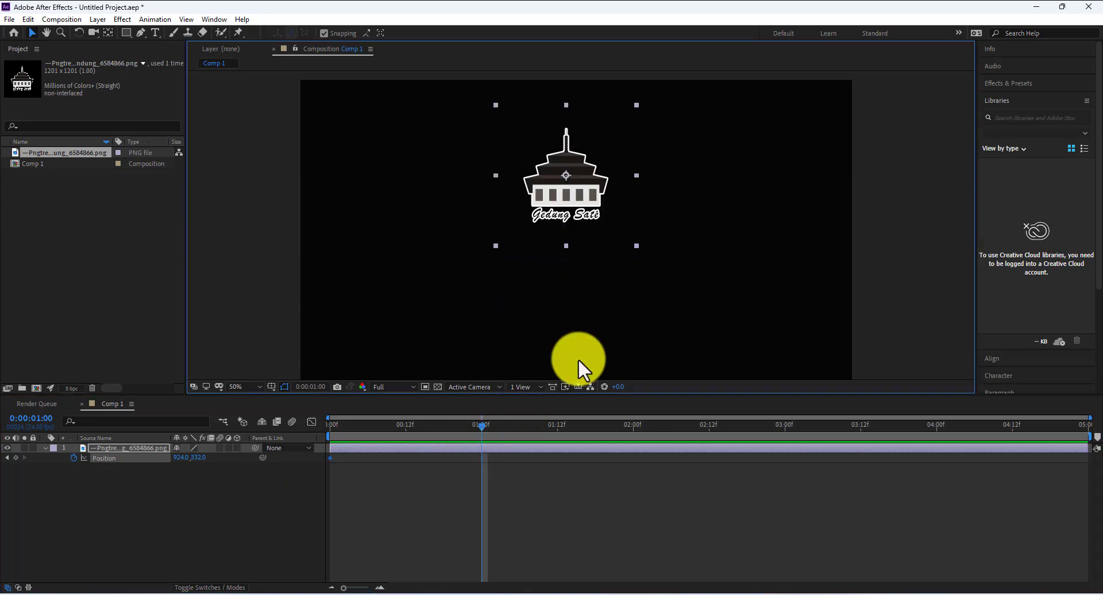
left_click_drag(197, 458, 448, 496)
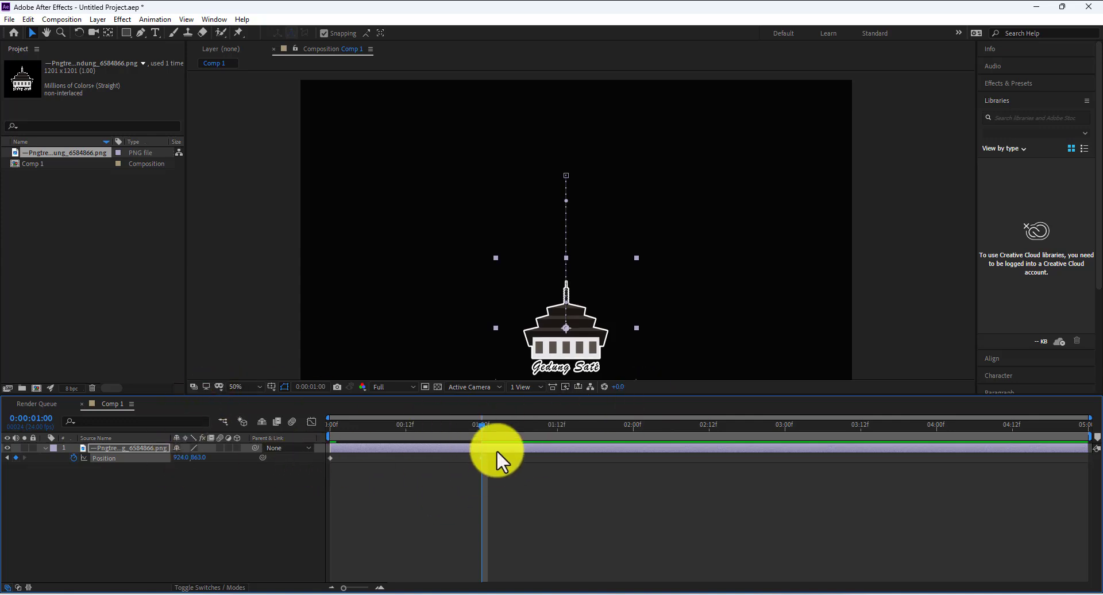
- Deselect the logo layer, preview its Position animation from 0:00:00:00, and return to the start of the timeline
left_click(503, 465)
left_click_drag(502, 453, 629, 499)
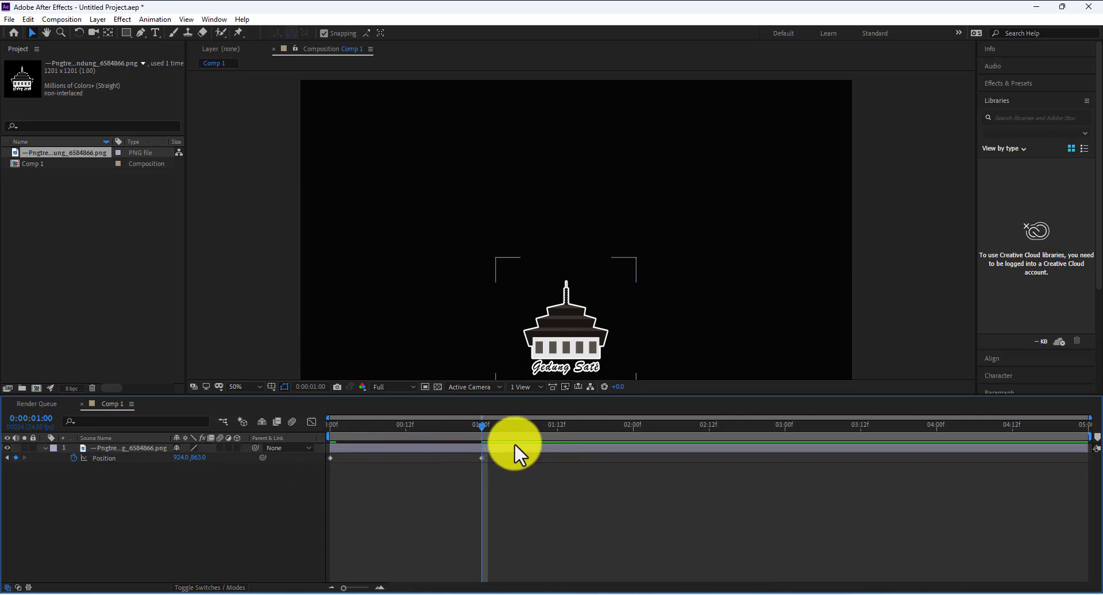
key("Home")
key("space")
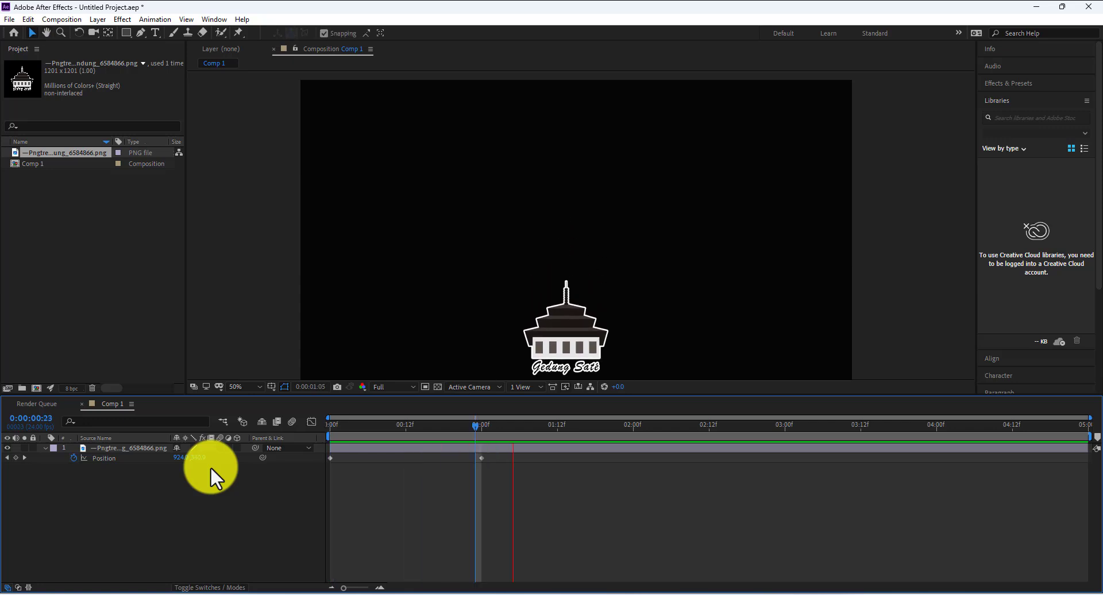
left_click(385, 458)
left_click_drag(540, 426, 236, 476)
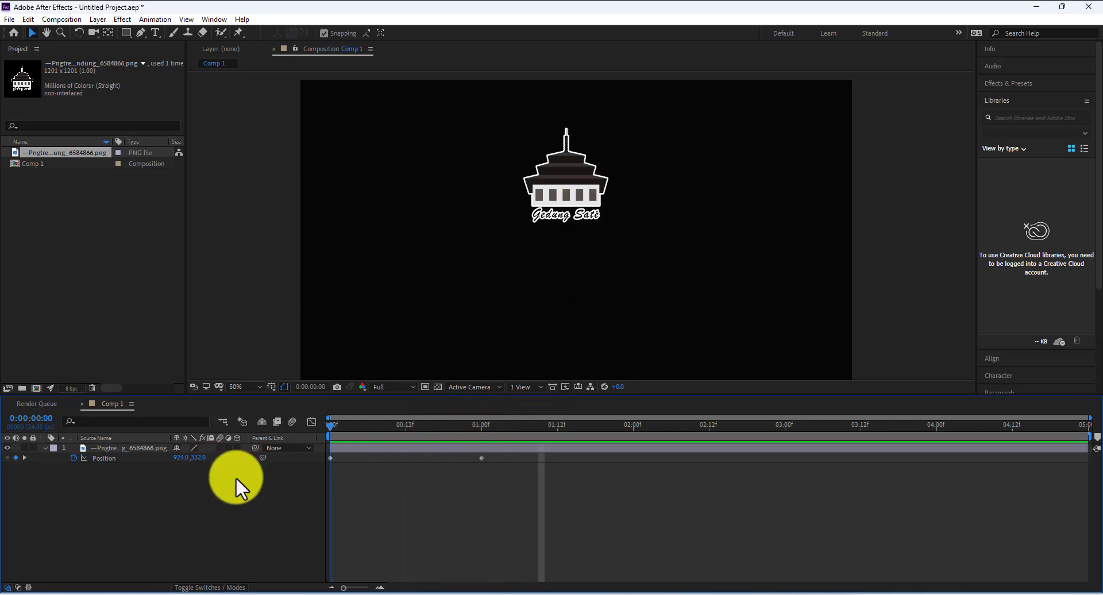
- Apply Toggle Hold Keyframe to both of the logo's Position keyframes, at 0:00:00:00 and 0:00:01:00
left_click_drag(512, 456, 481, 447)
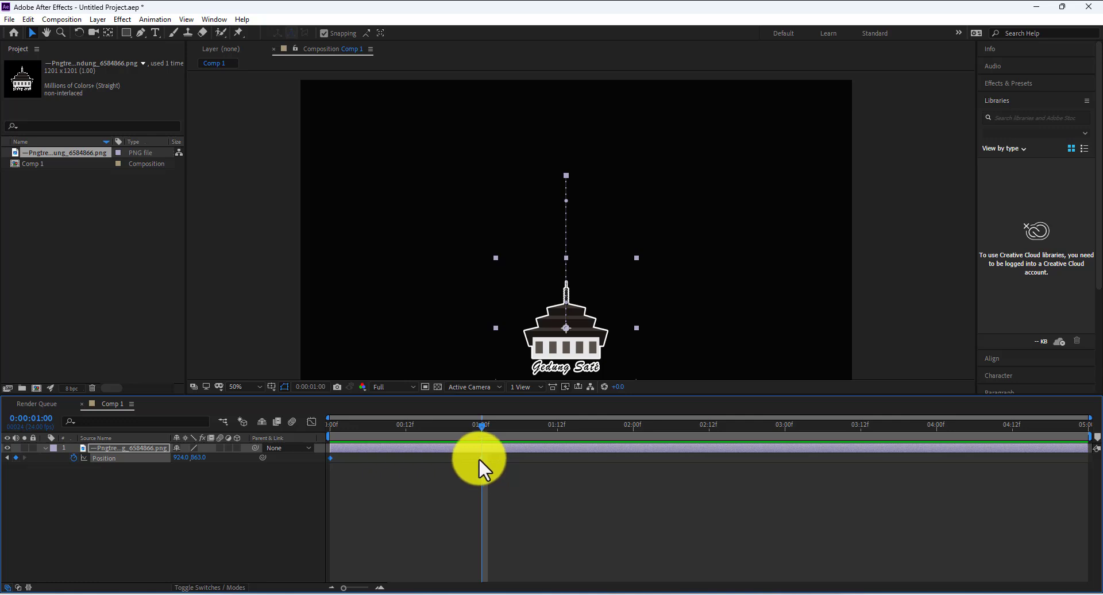
mouse_move(484, 460)
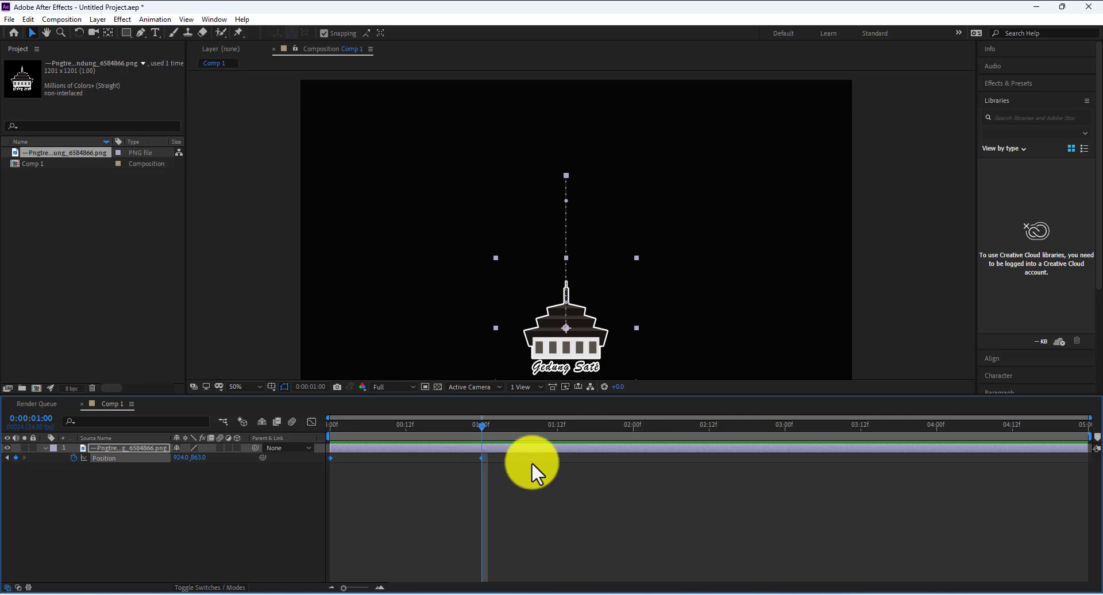
left_click_drag(510, 454, 312, 457)
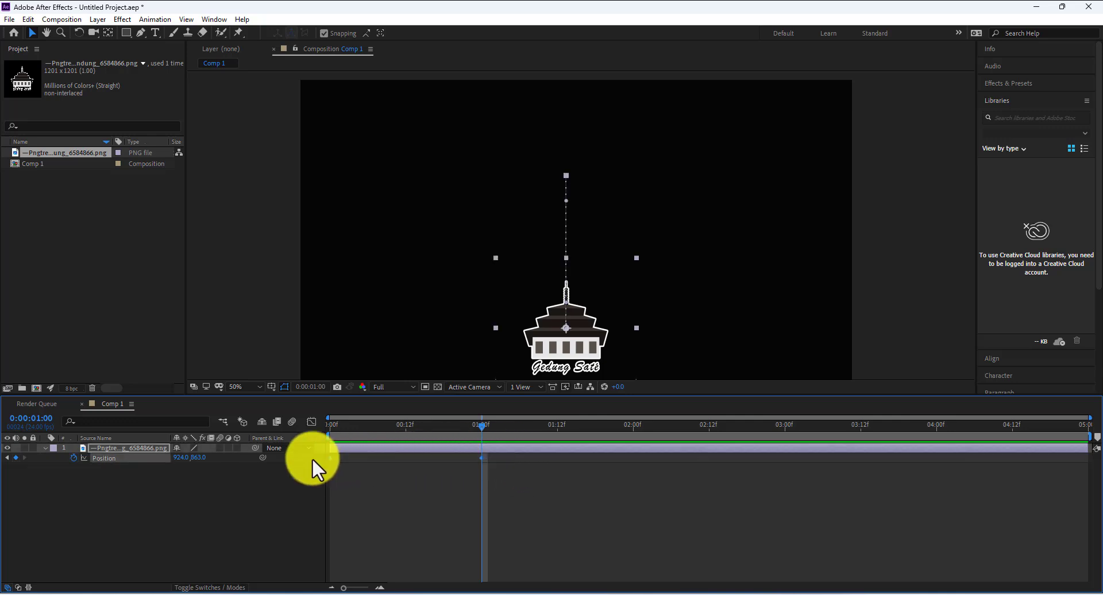
right_click(482, 457)
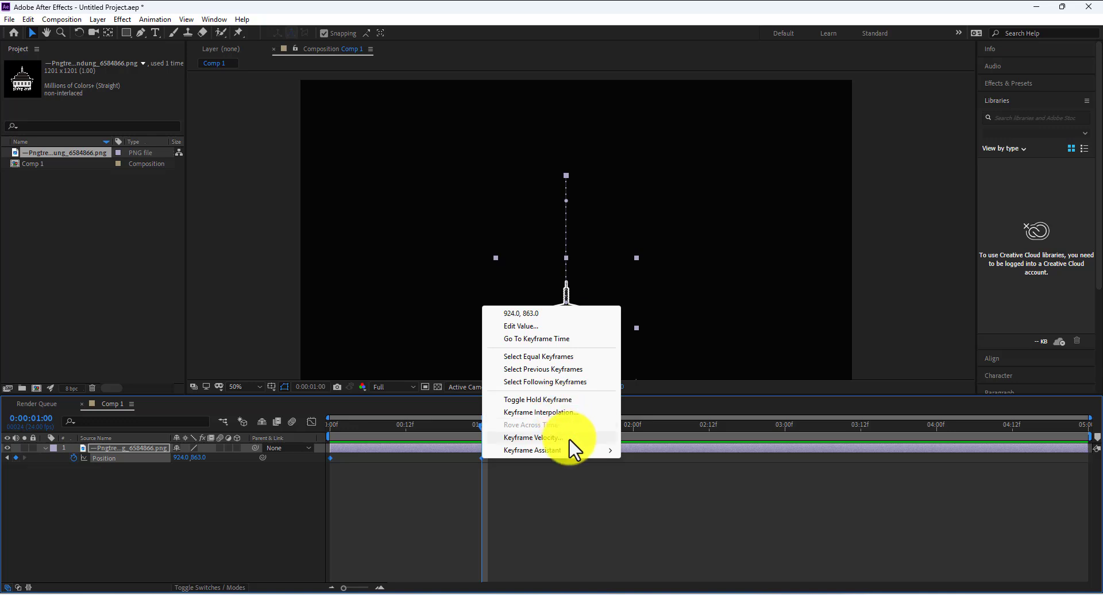
mouse_move(571, 450)
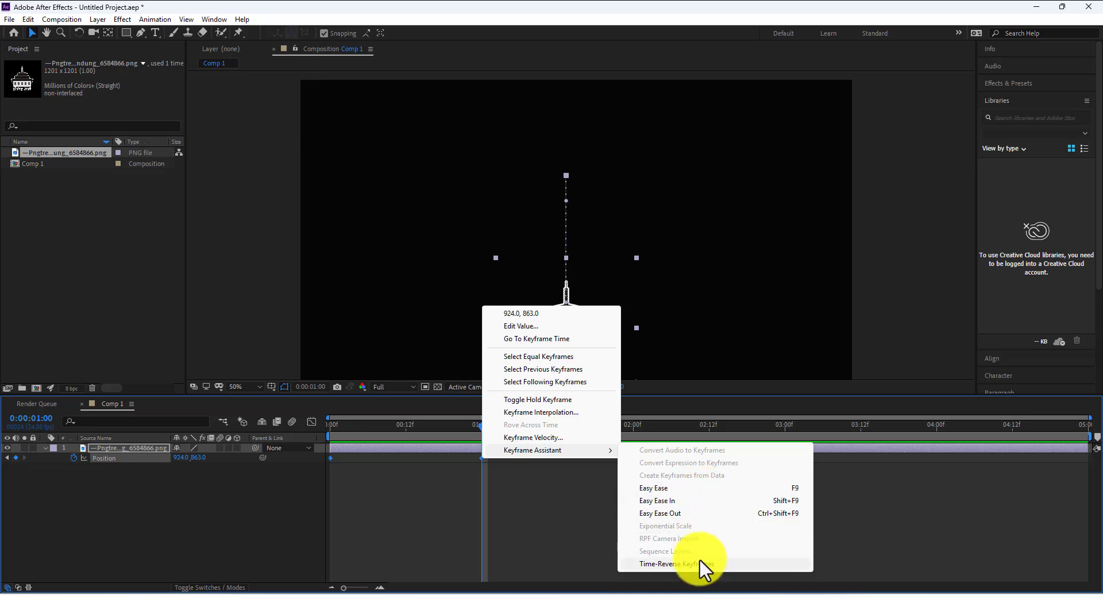
left_click(544, 402)
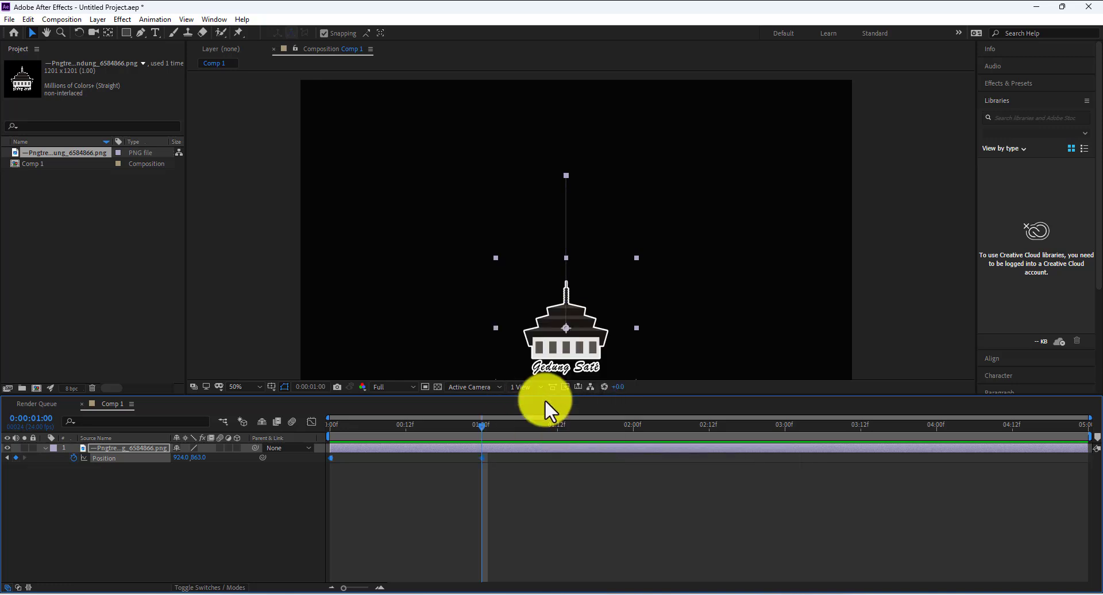
- Preview the logo's hold-keyframe movement from 0:00:00:00 and return the current time to 0:00:01:00
left_click_drag(473, 426, 301, 449)
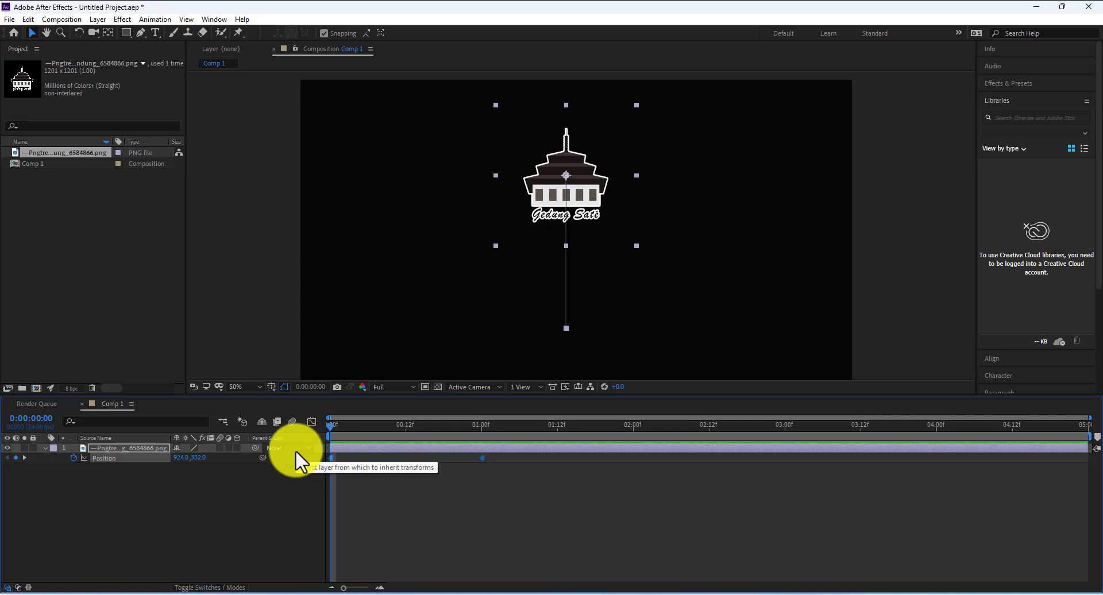
key("space")
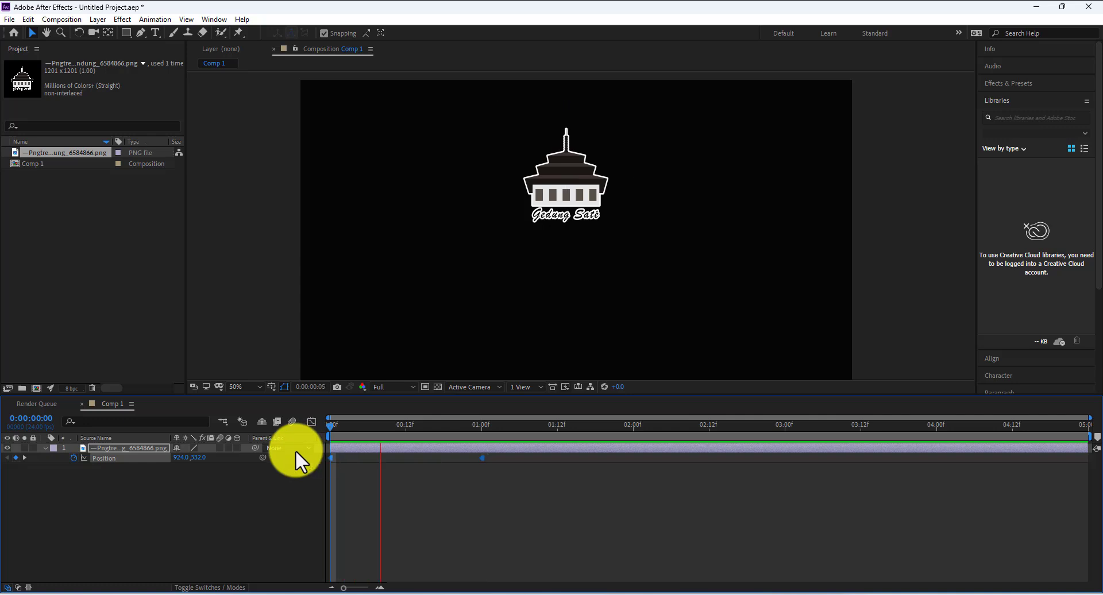
key("space")
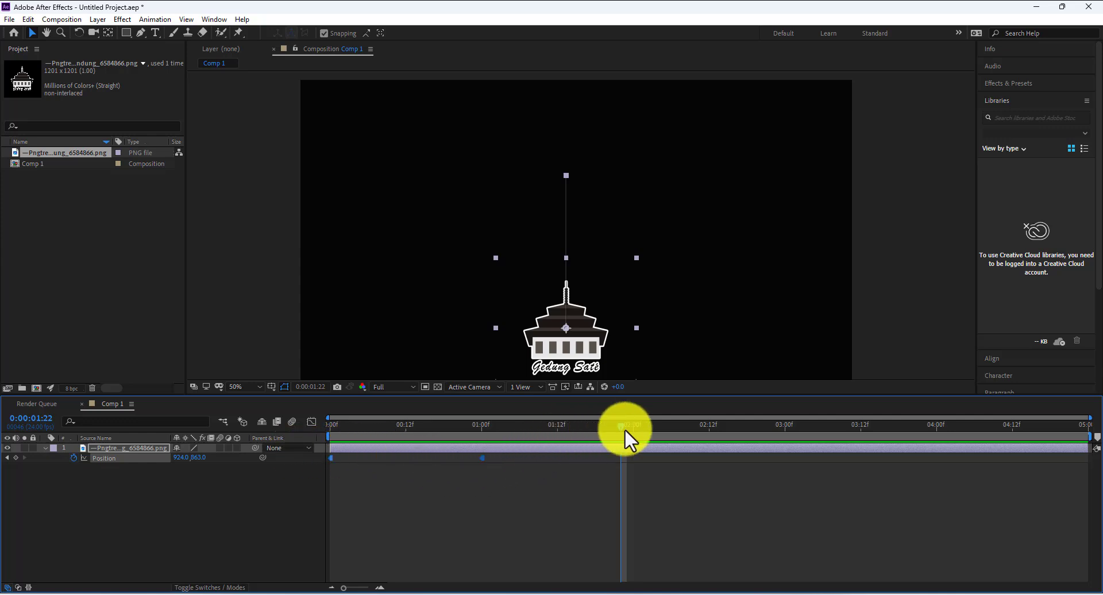
left_click_drag(623, 435, 482, 475)
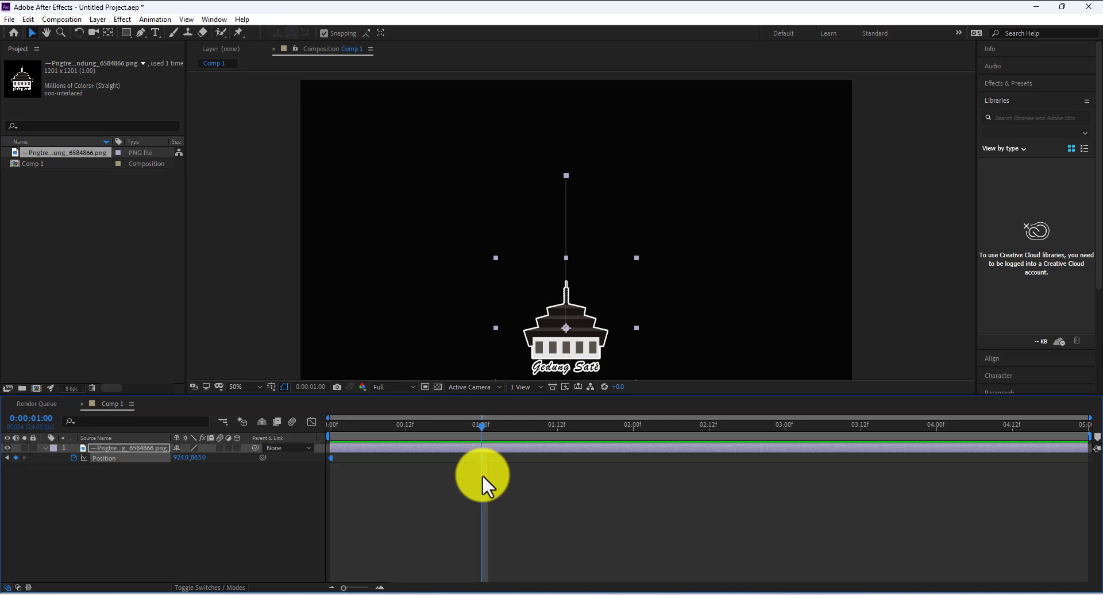
- Inspect the Position curve in the Graph Editor, return to the layer bar view, and undo the hold interpolation
left_click(310, 423)
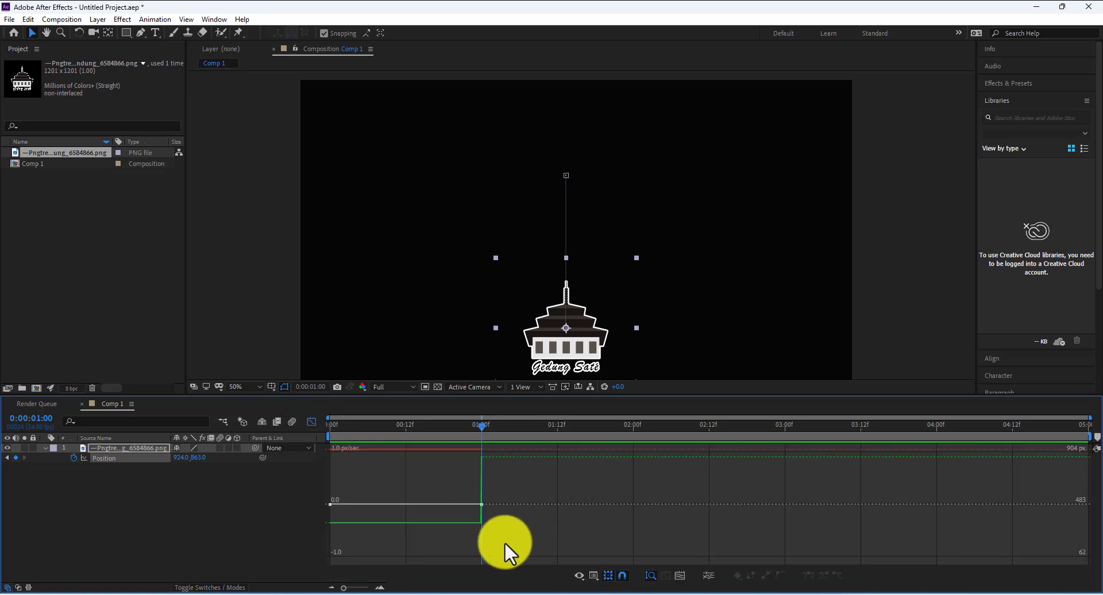
left_click(312, 423)
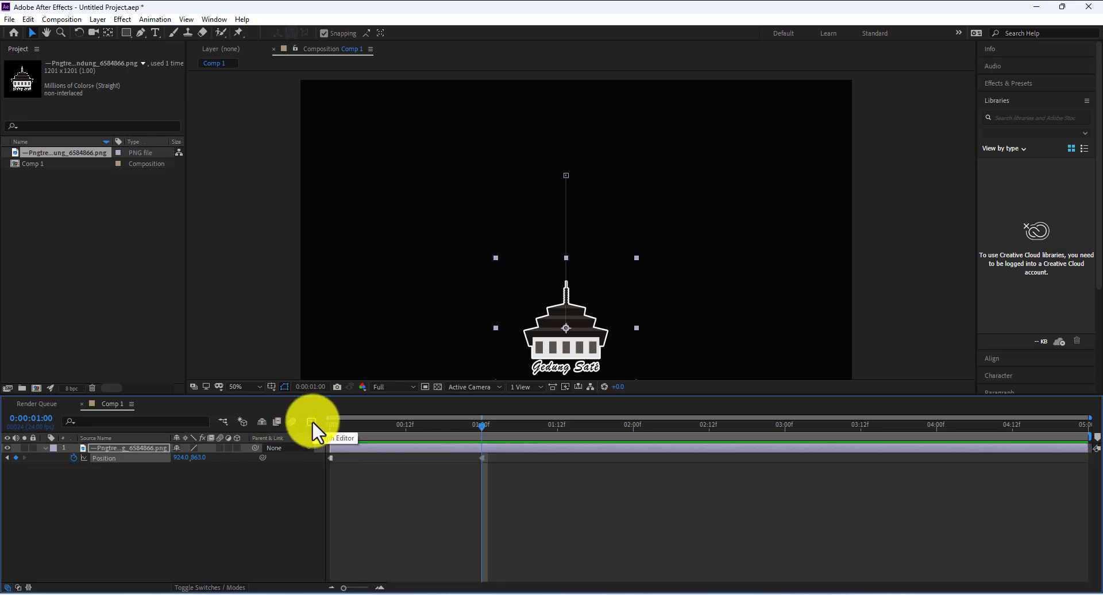
left_click(313, 423)
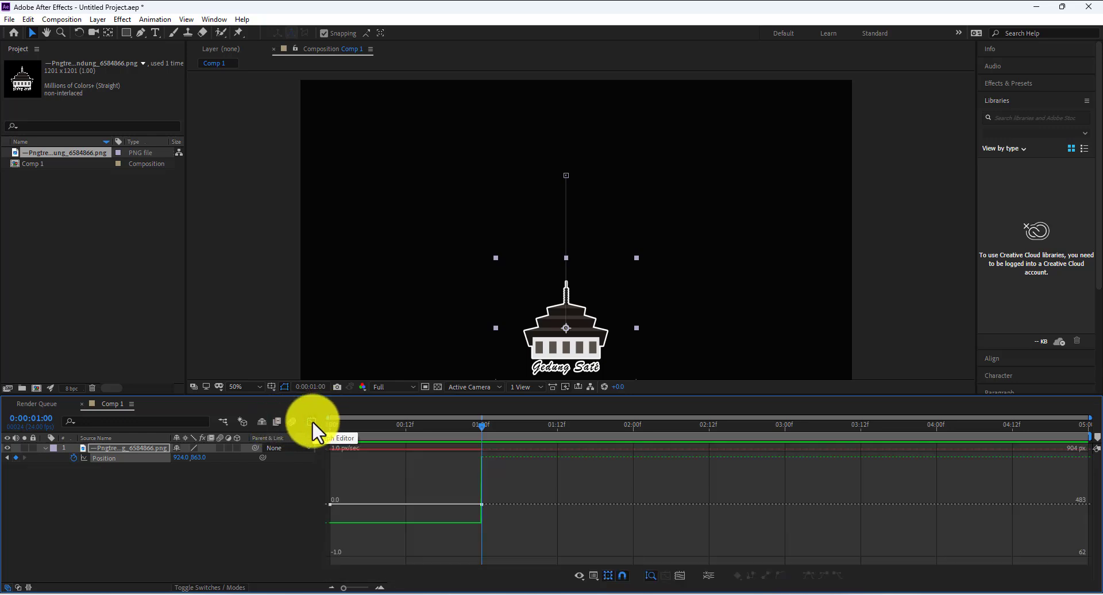
left_click(312, 423)
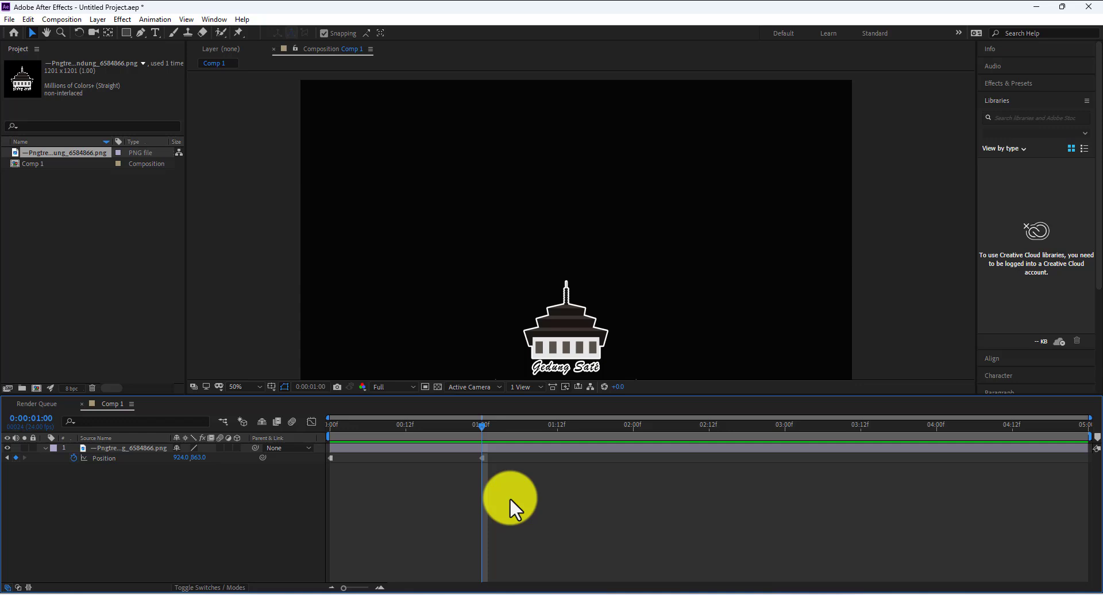
key("ctrl+a")
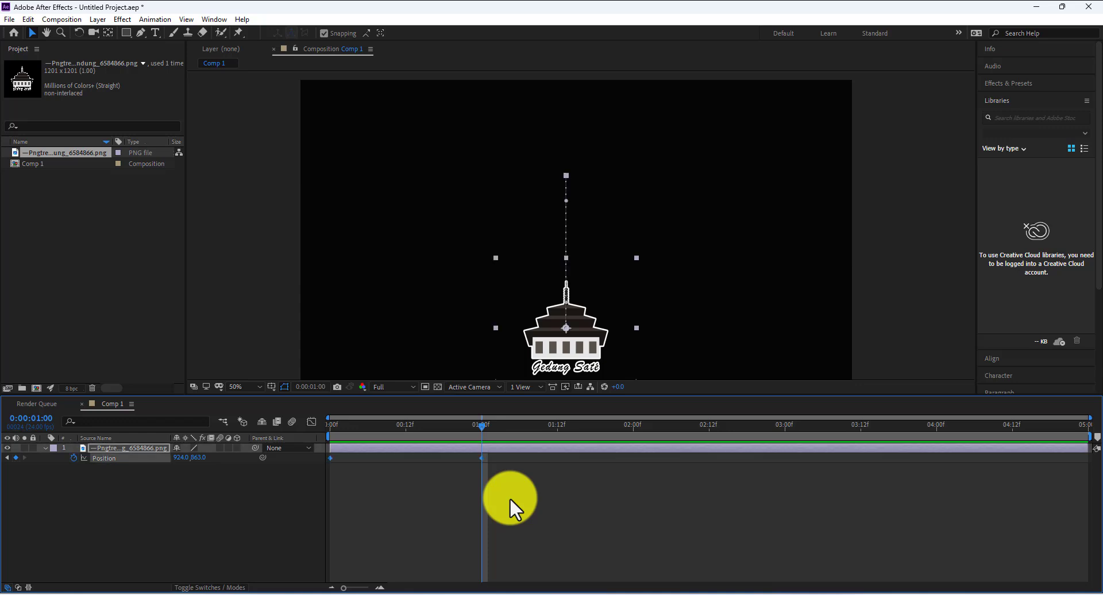
- Review the Keyframe Interpolation options for both Position keyframes and apply Linear temporal with Auto Bezier spatial interpolation
right_click(481, 460)
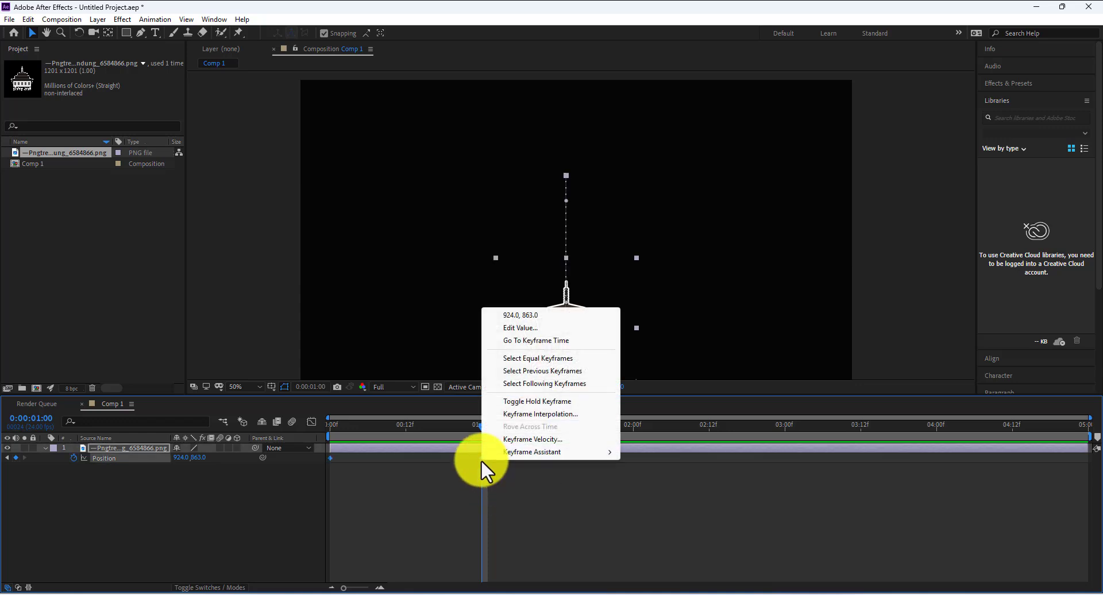
left_click(542, 415)
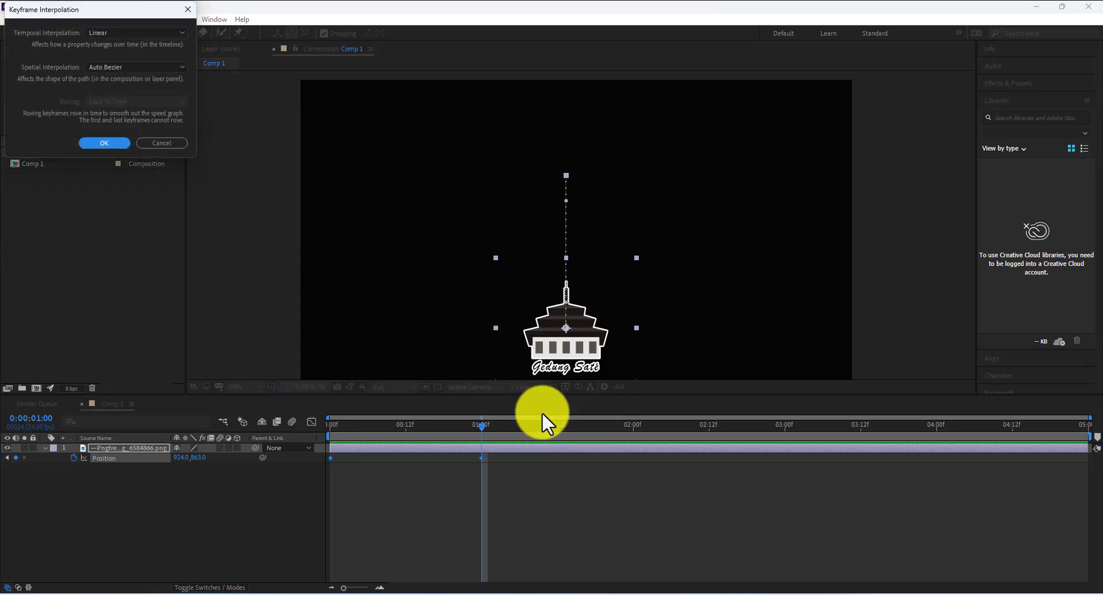
left_click(133, 32)
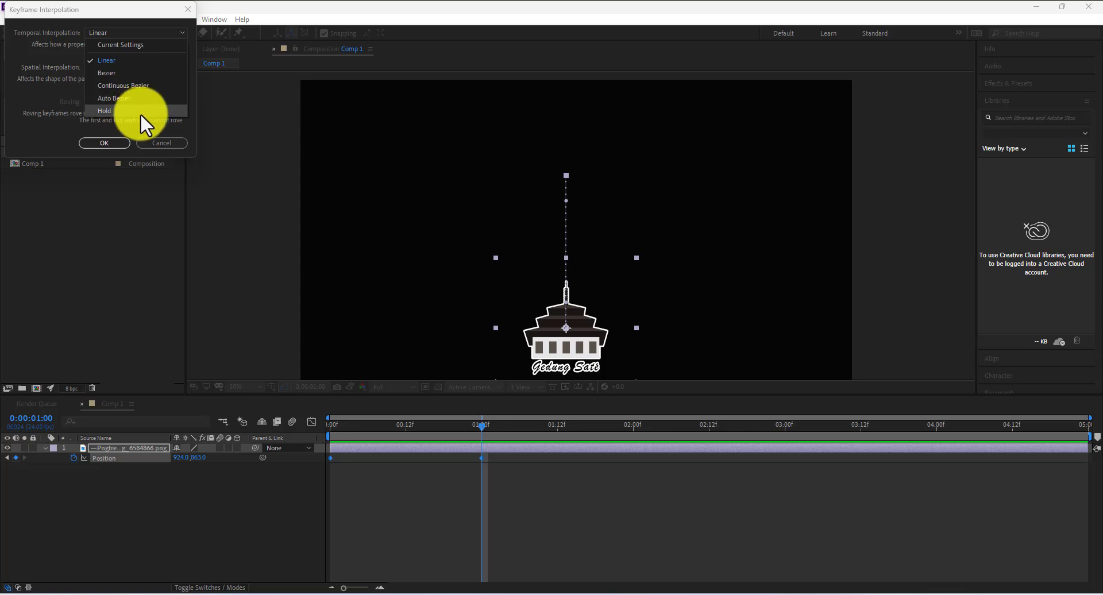
left_click(140, 59)
left_click(140, 67)
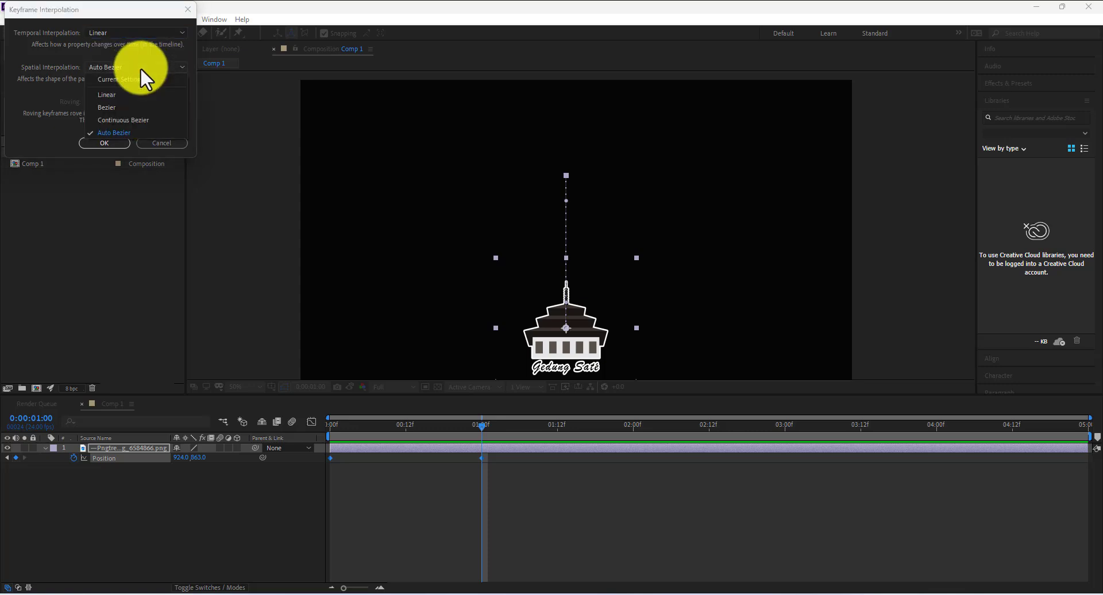
left_click(141, 67)
left_click(140, 67)
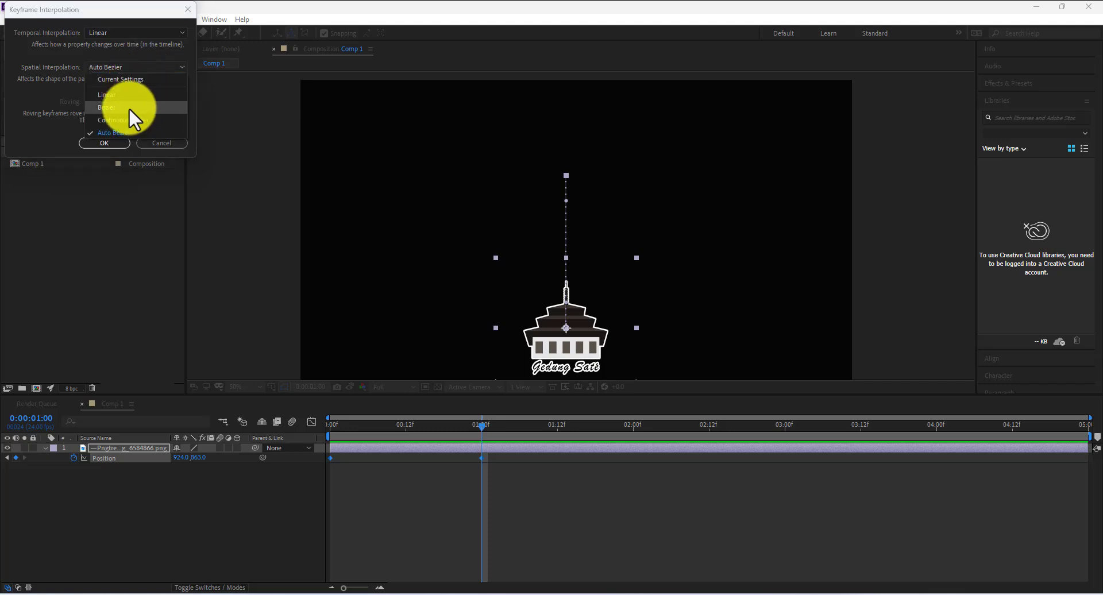
left_click(123, 133)
left_click(106, 144)
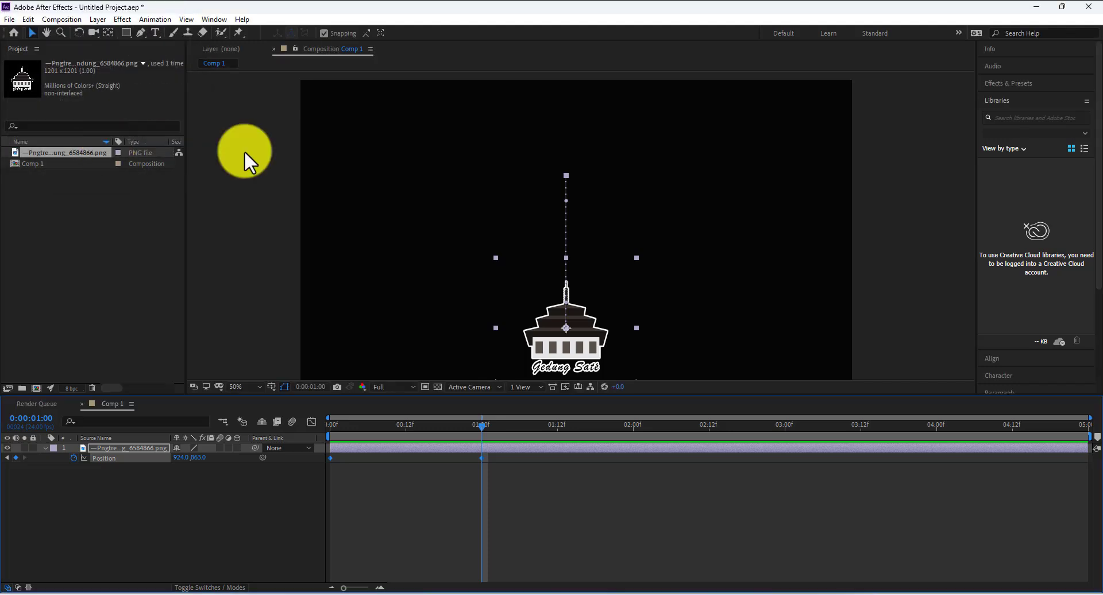
- Preview the logo's movement with linear keyframes from 0:00:00:00
left_click(565, 258)
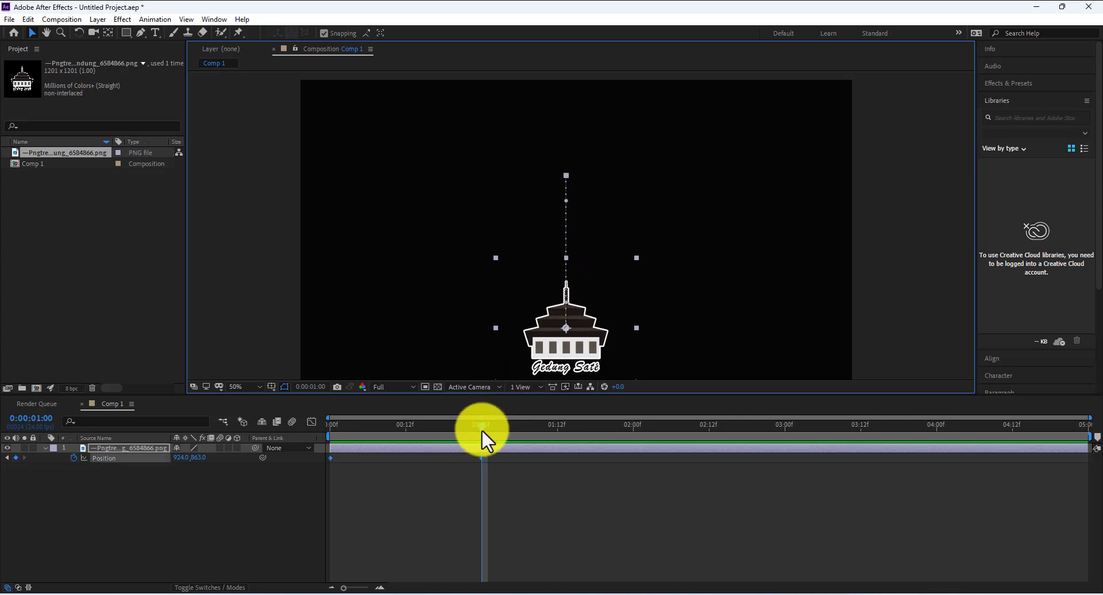
left_click_drag(481, 430, 284, 431)
key("space")
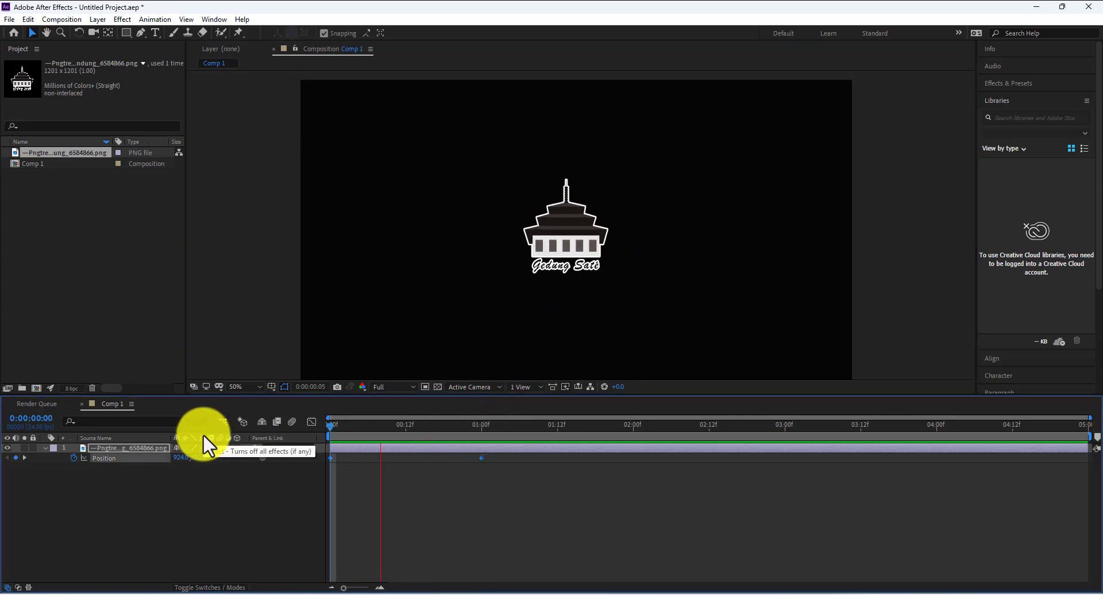
key("space")
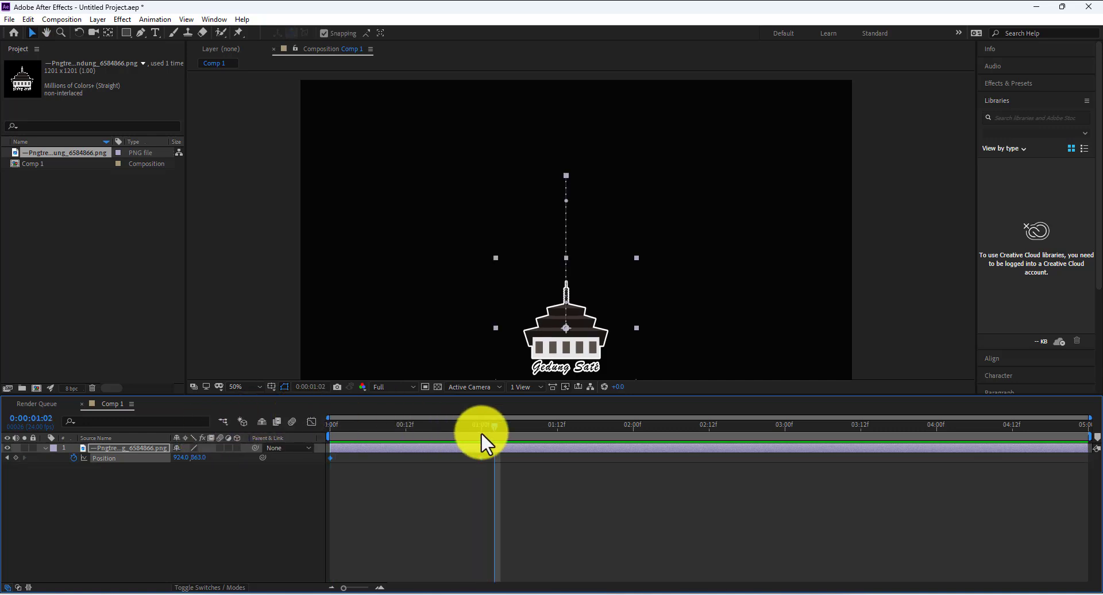
- Try Linear spatial interpolation on both Position keyframes, set it back to Auto Bezier, apply, and preview the animation from 0:00:00:00
left_click_drag(496, 430, 326, 461)
right_click(484, 456)
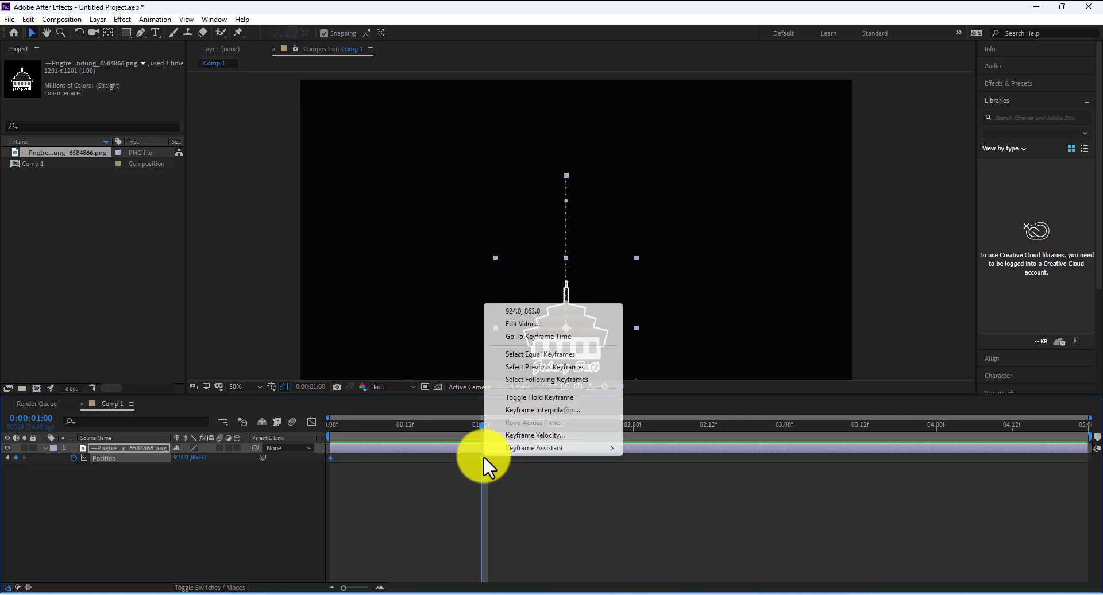
left_click(564, 410)
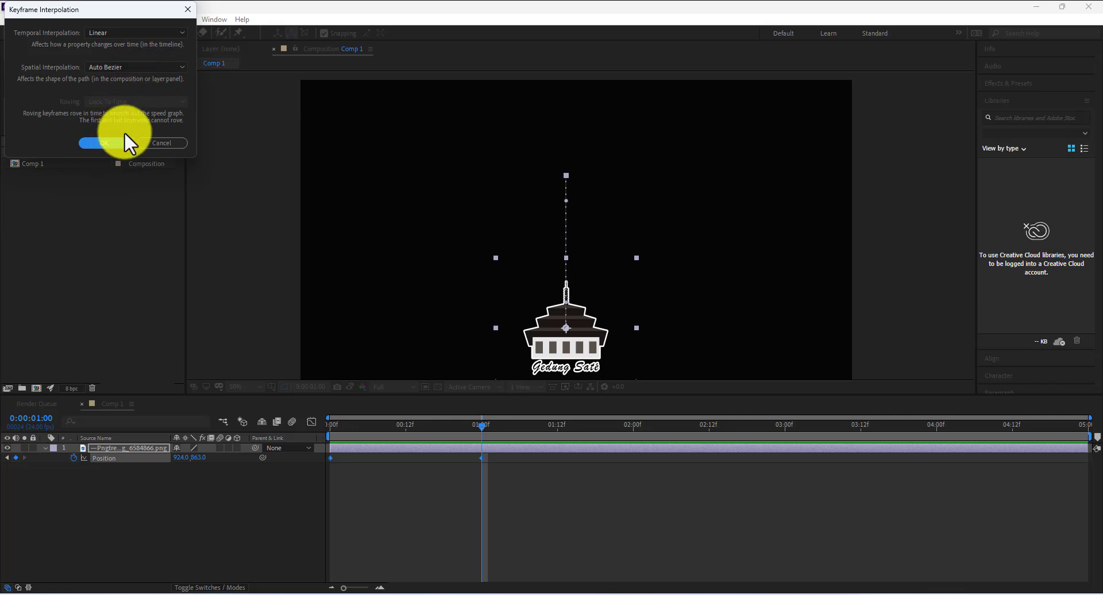
left_click(154, 67)
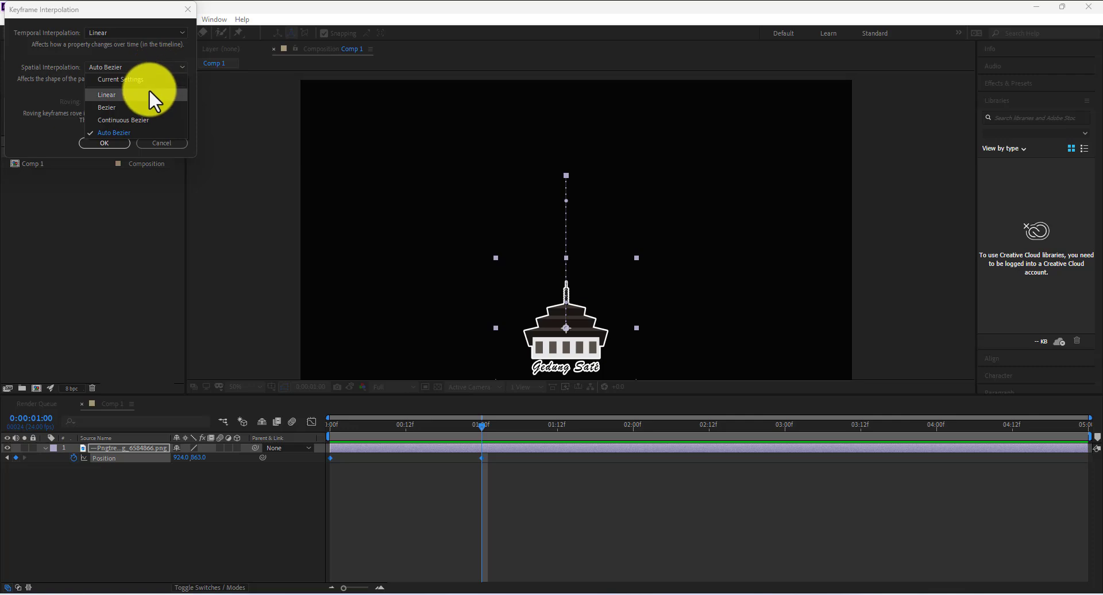
left_click(149, 89)
left_click(155, 67)
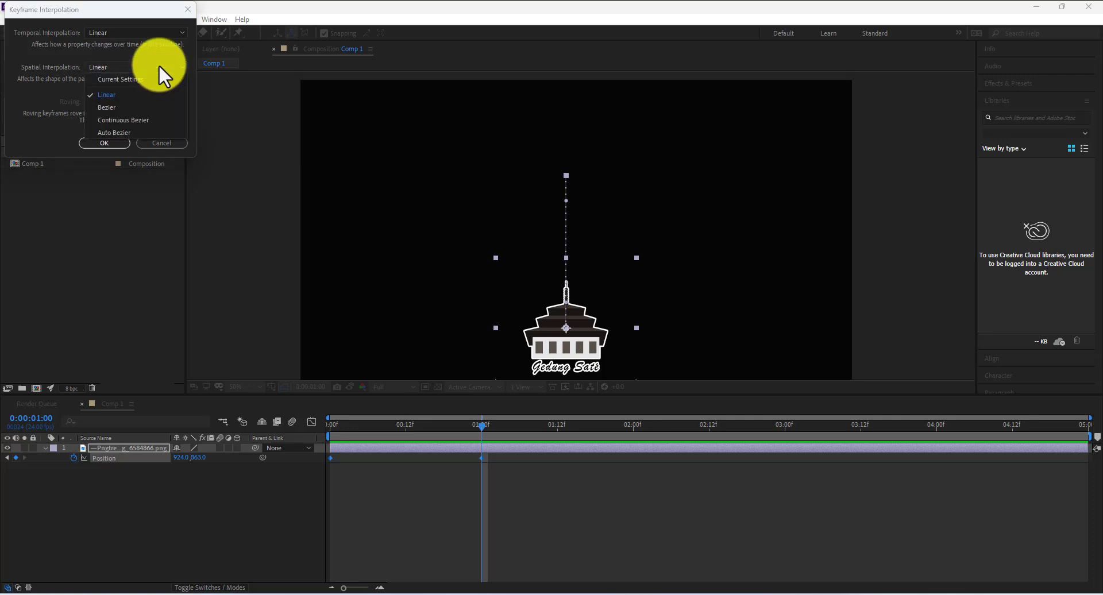
left_click(136, 127)
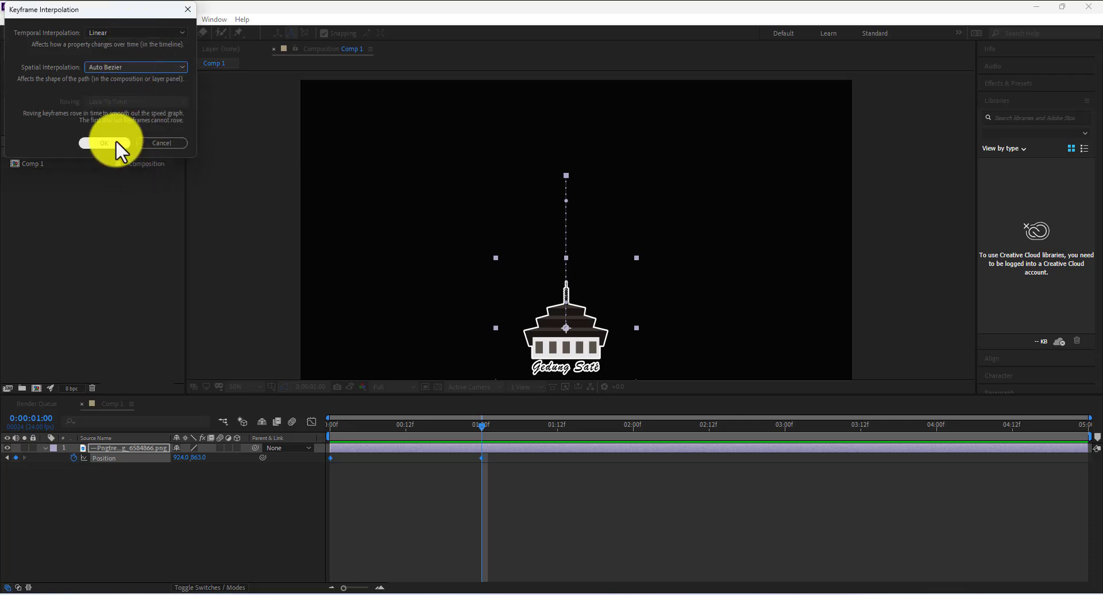
left_click(116, 143)
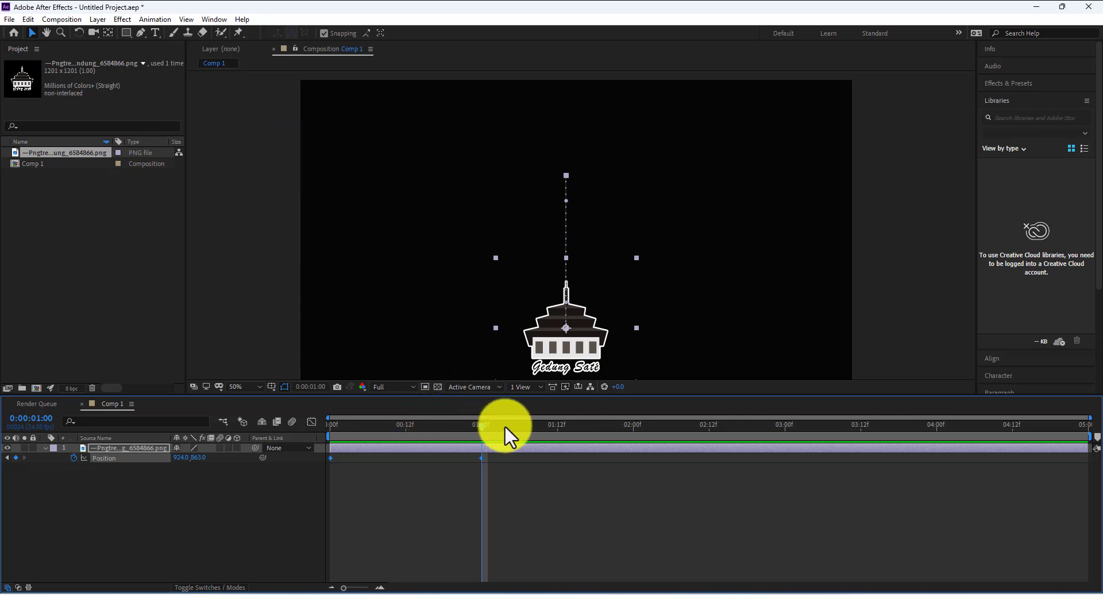
left_click_drag(479, 423, 298, 442)
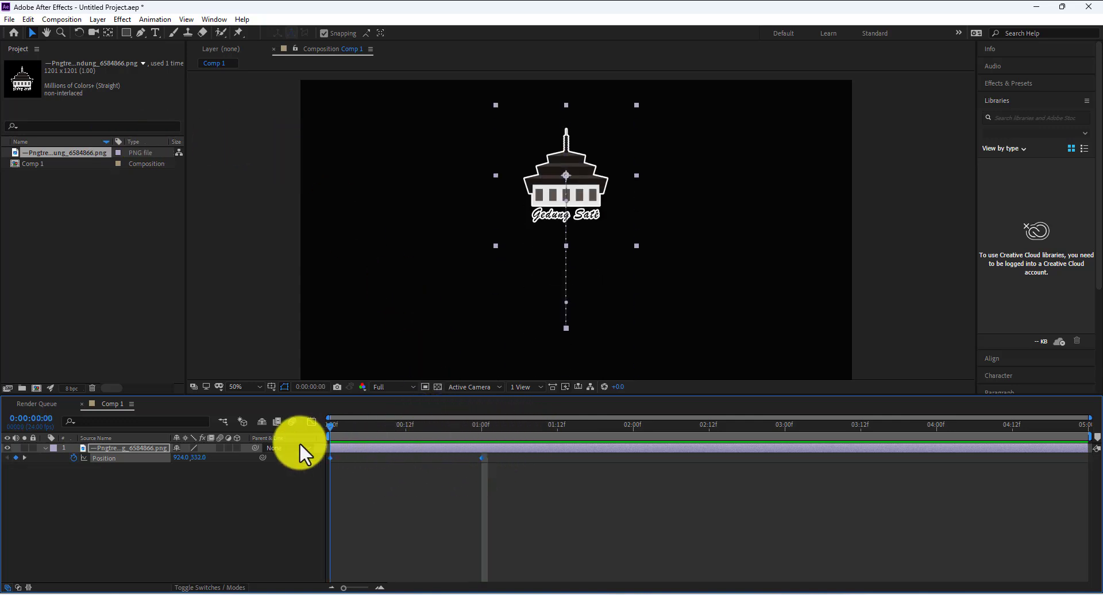
key("space")
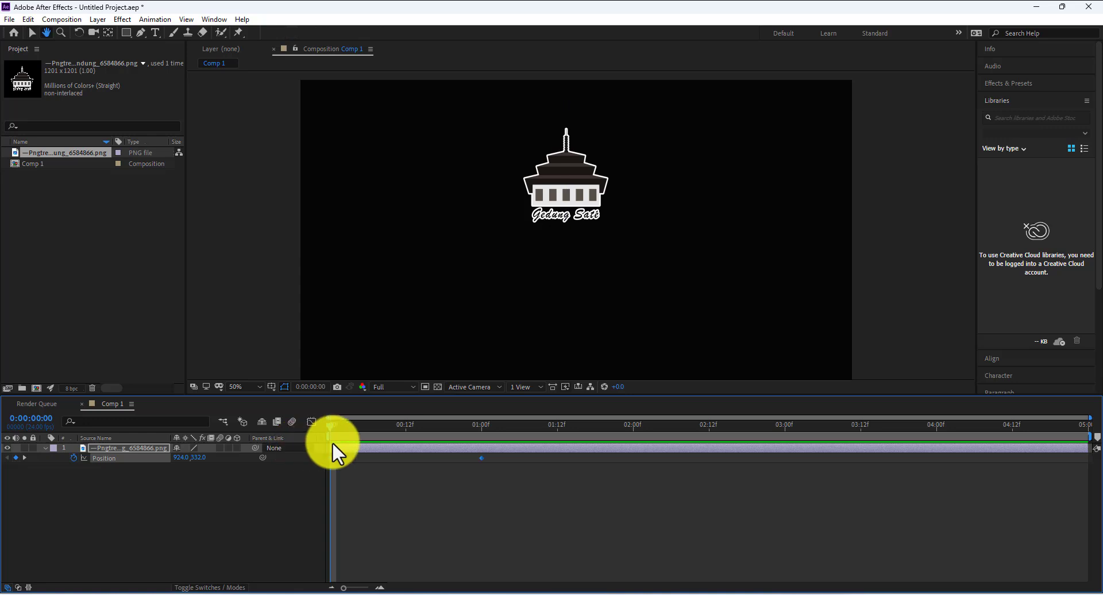
- Preview the linear logo movement and inspect the Position curve at 0:00:01:00 in the Graph Editor
key("space")
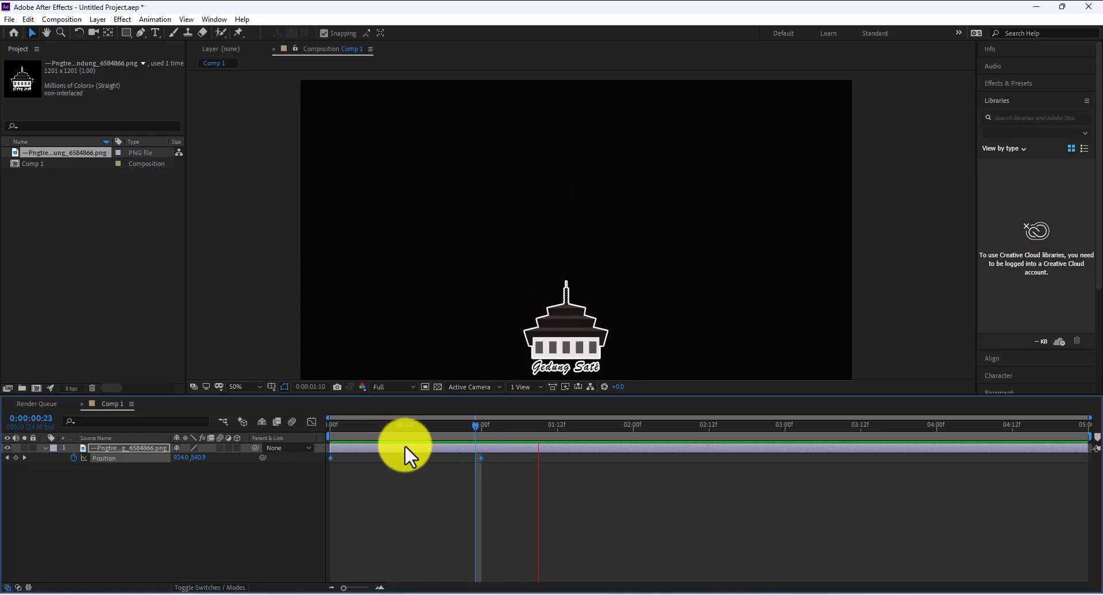
key("space")
left_click_drag(560, 424, 481, 457)
left_click(312, 424)
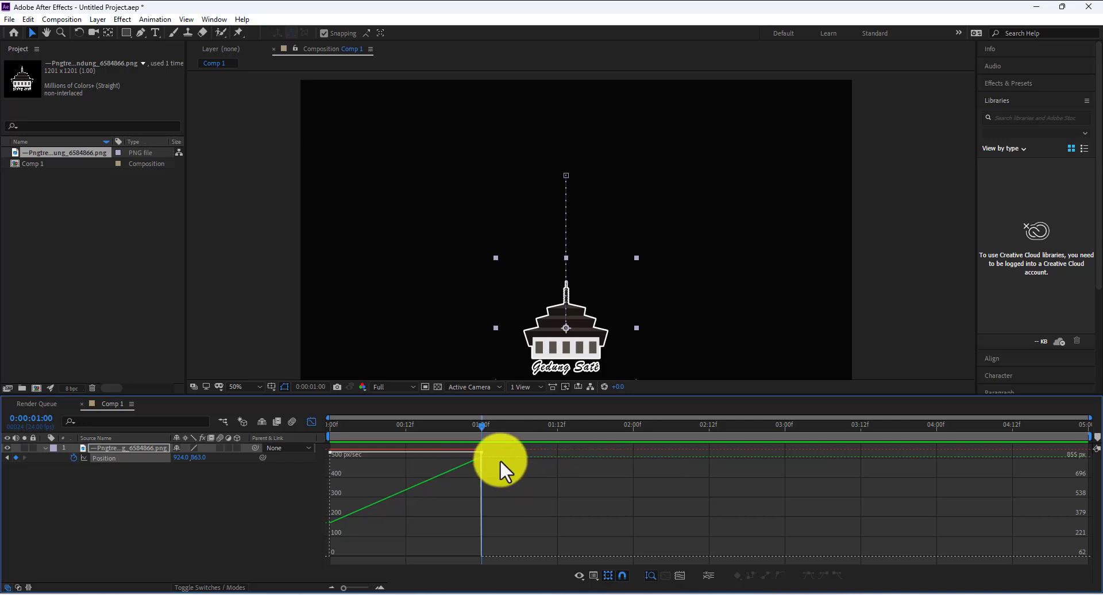
left_click(486, 435)
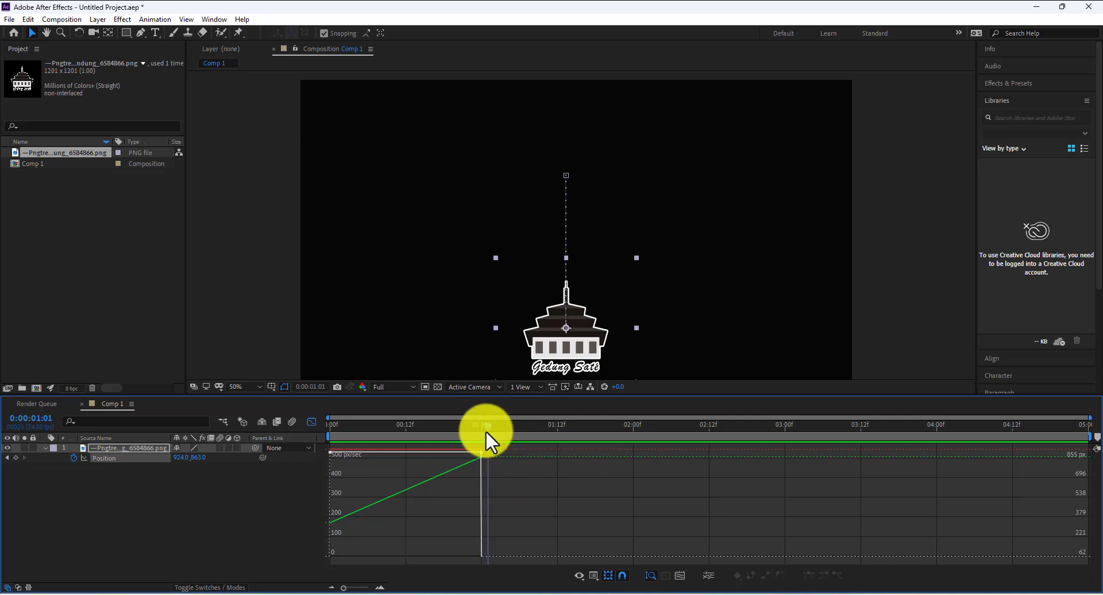
left_click(480, 432)
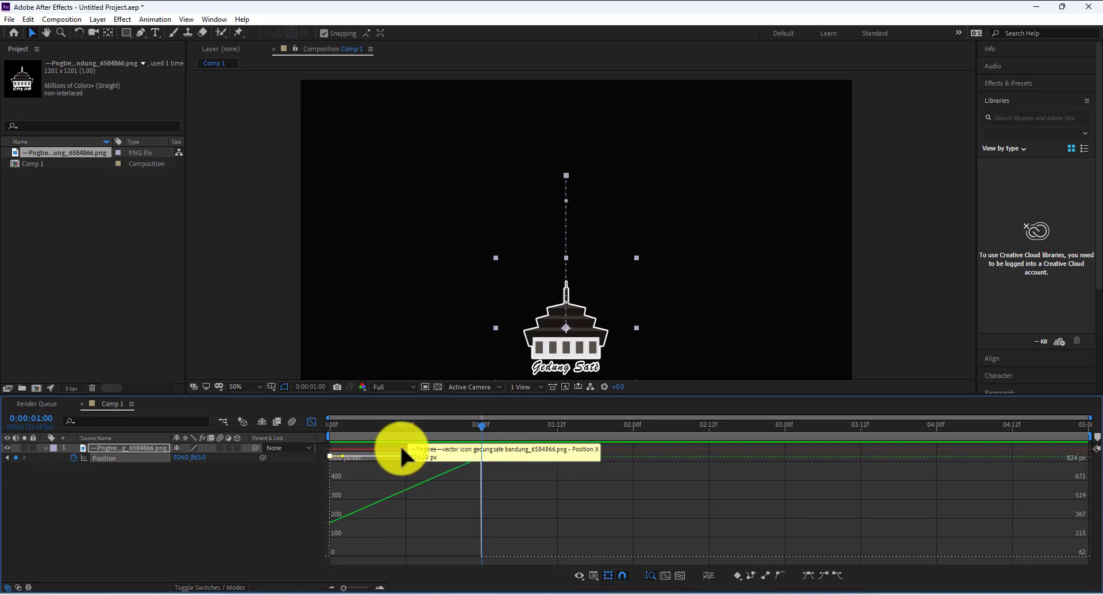
- Try bending the Position speed curve by extending the first keyframe's handle to about 0:00:00:12, preview it, and undo the bend
left_click(401, 488)
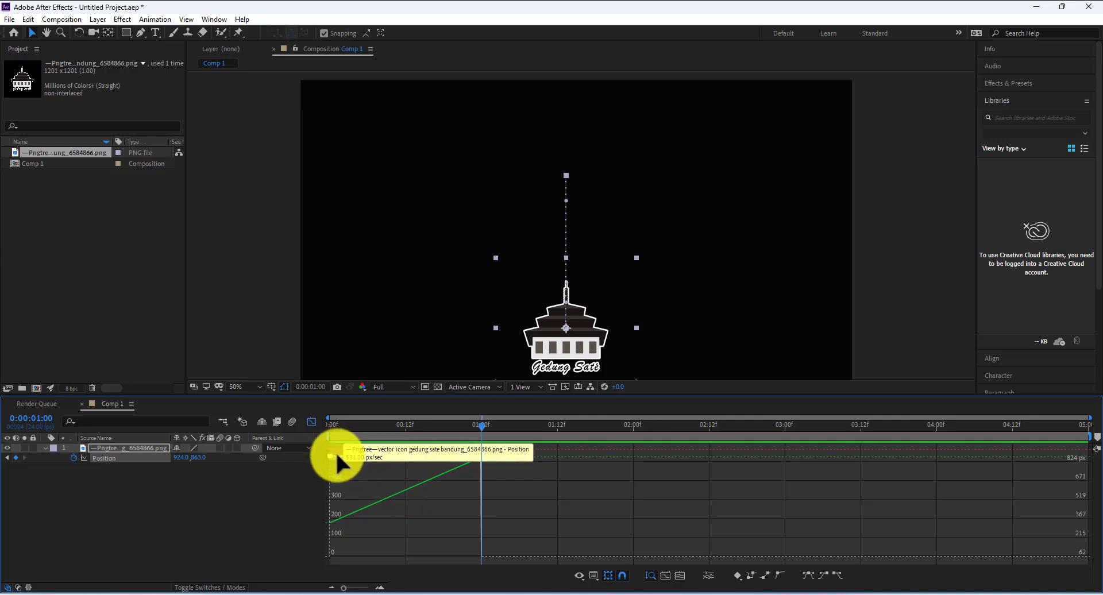
left_click_drag(341, 455, 407, 450)
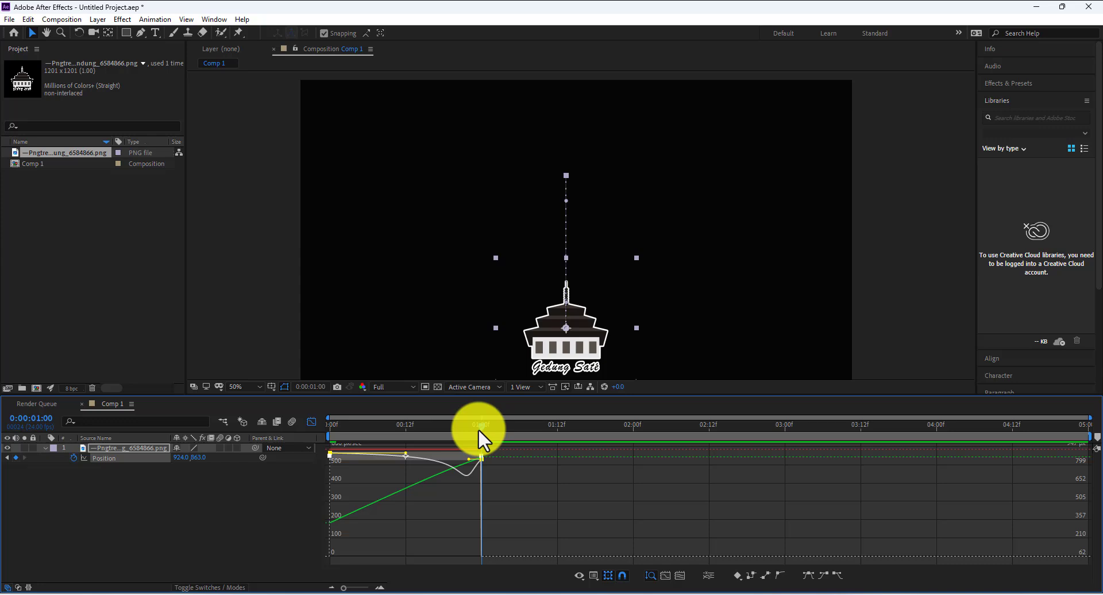
key("space")
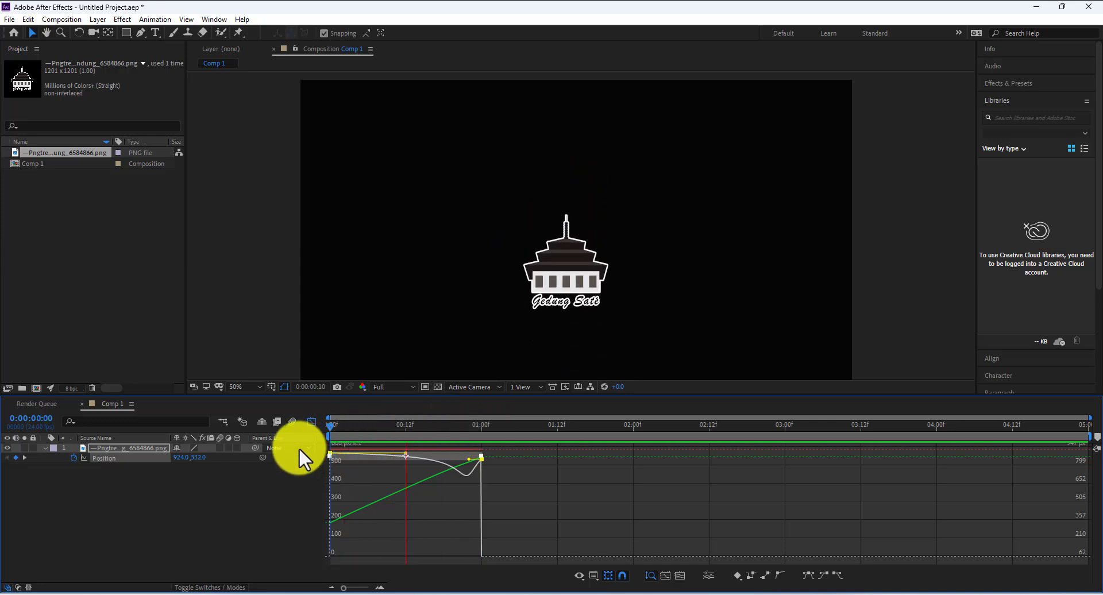
key("space")
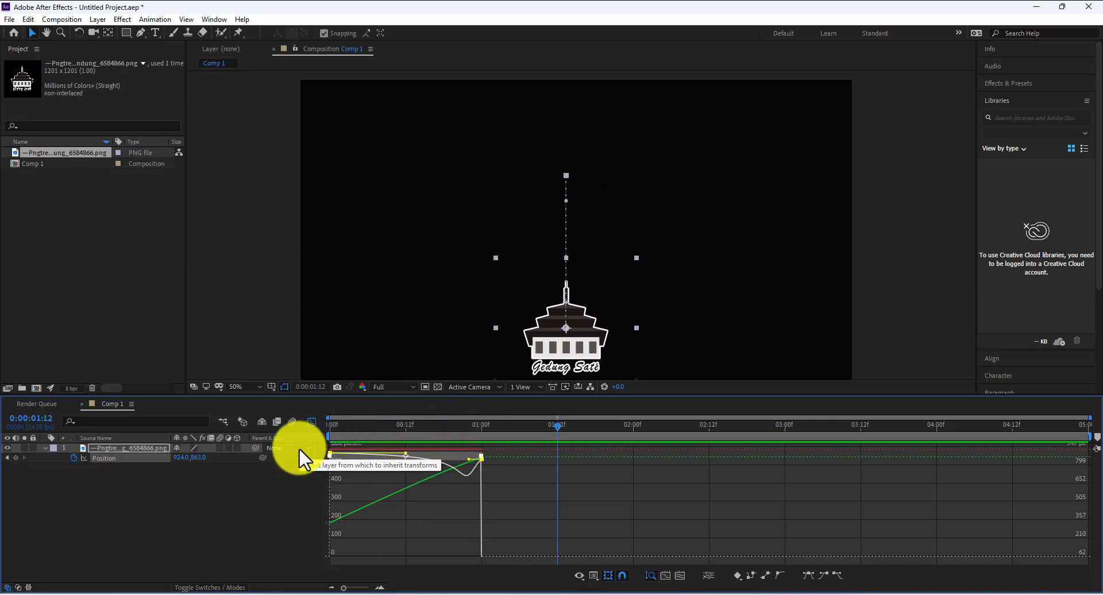
key("j")
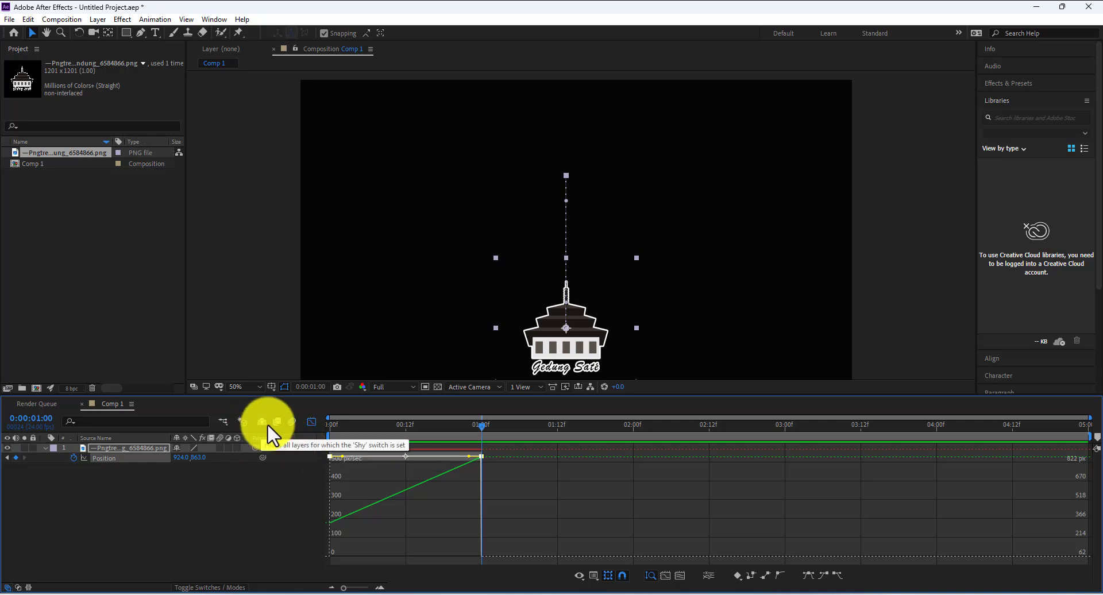
- Return to the layer bar view and undo the Position animation back to the logo layer without keyframes
left_click(312, 422)
left_click(613, 489)
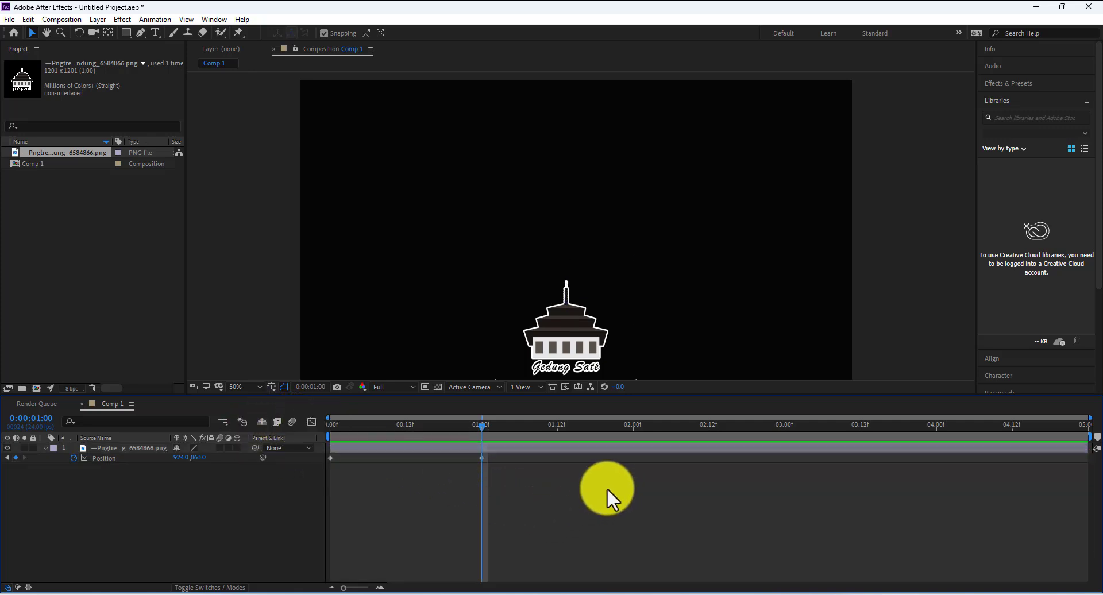
key("ctrl+z")
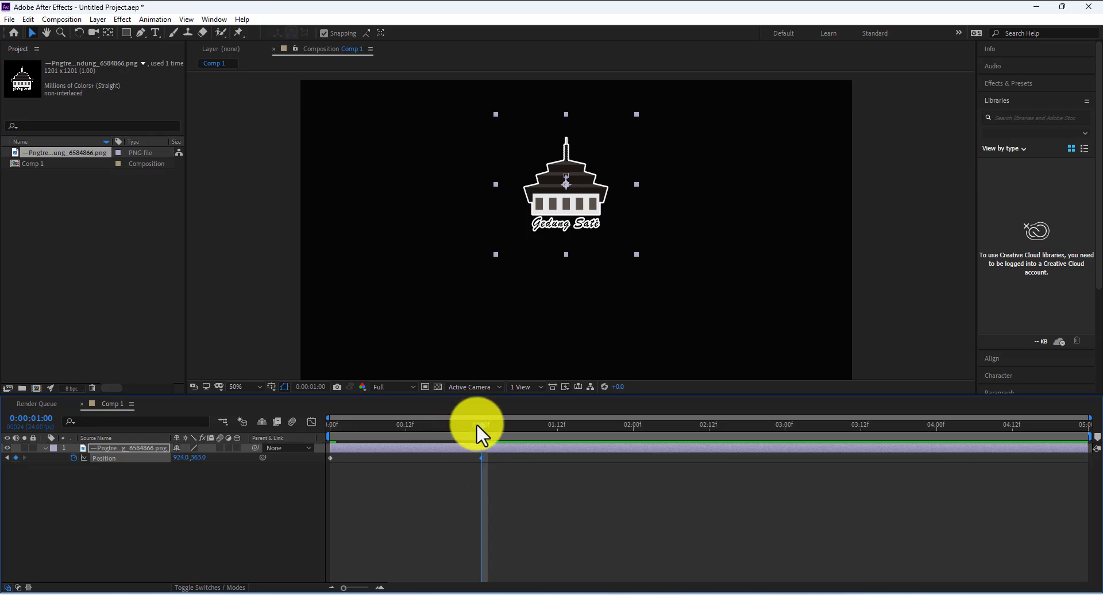
key("space")
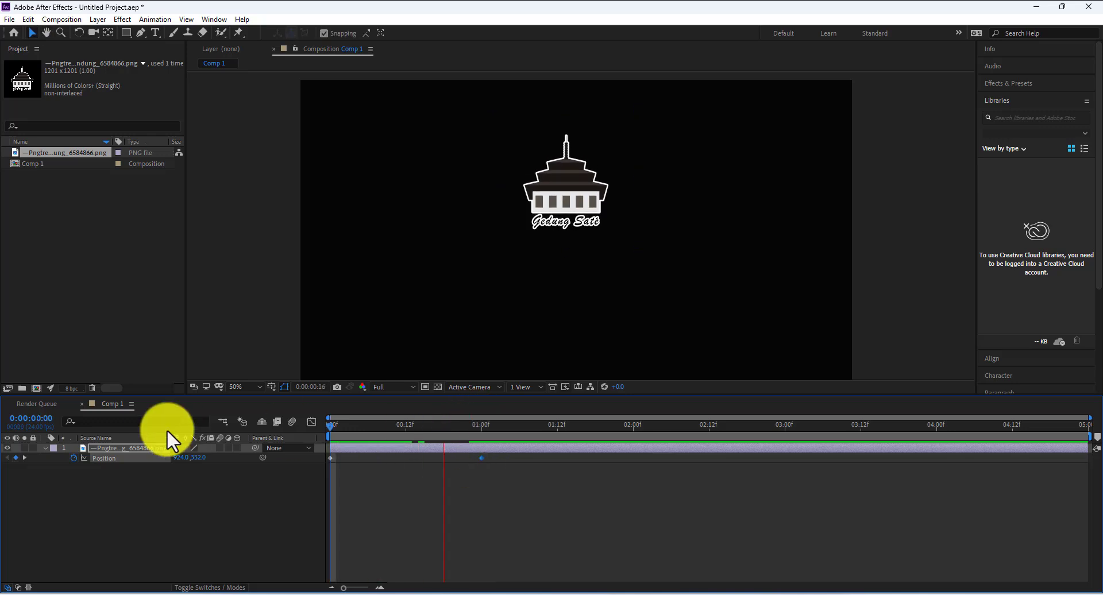
key("space")
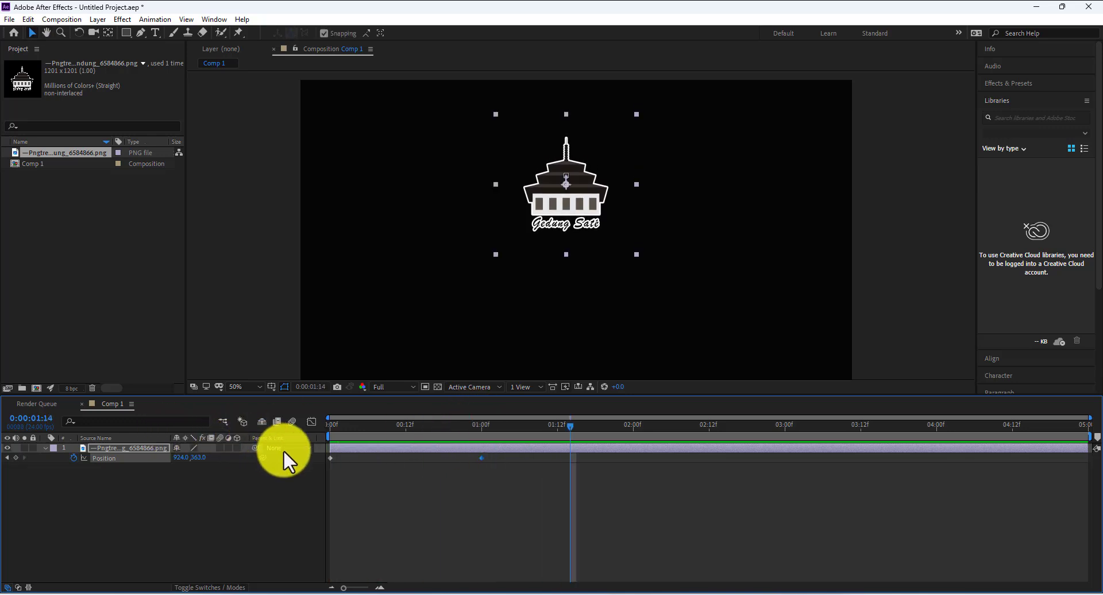
key("ctrl+z")
key("ctrl+z")
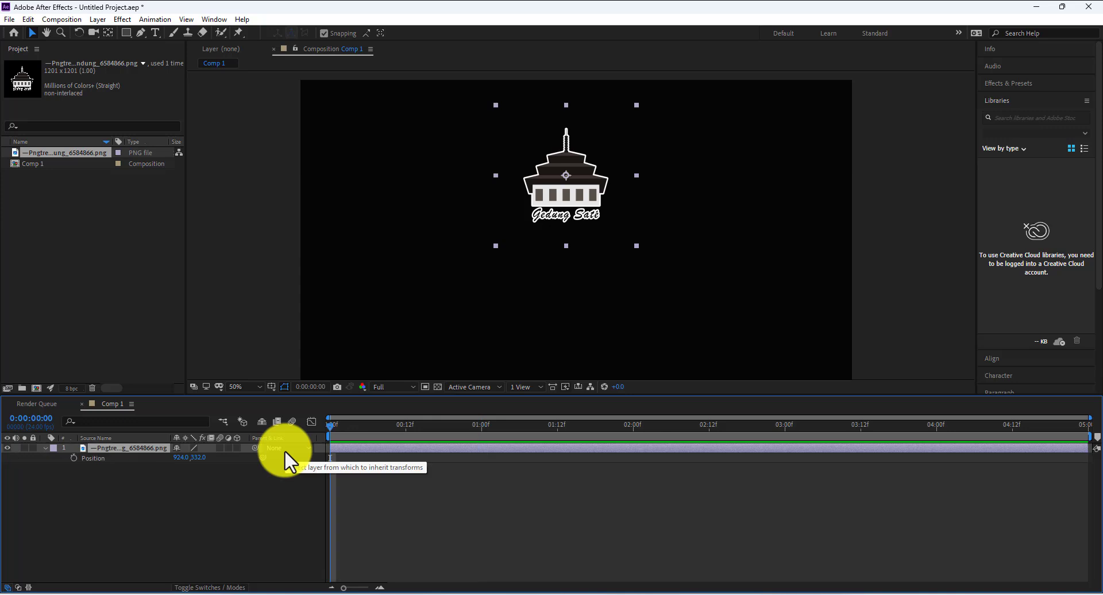
- Add a Position keyframe at 0:00:00:00 and another at 0:00:01:00 with the logo moved down to Y 851
left_click(73, 458)
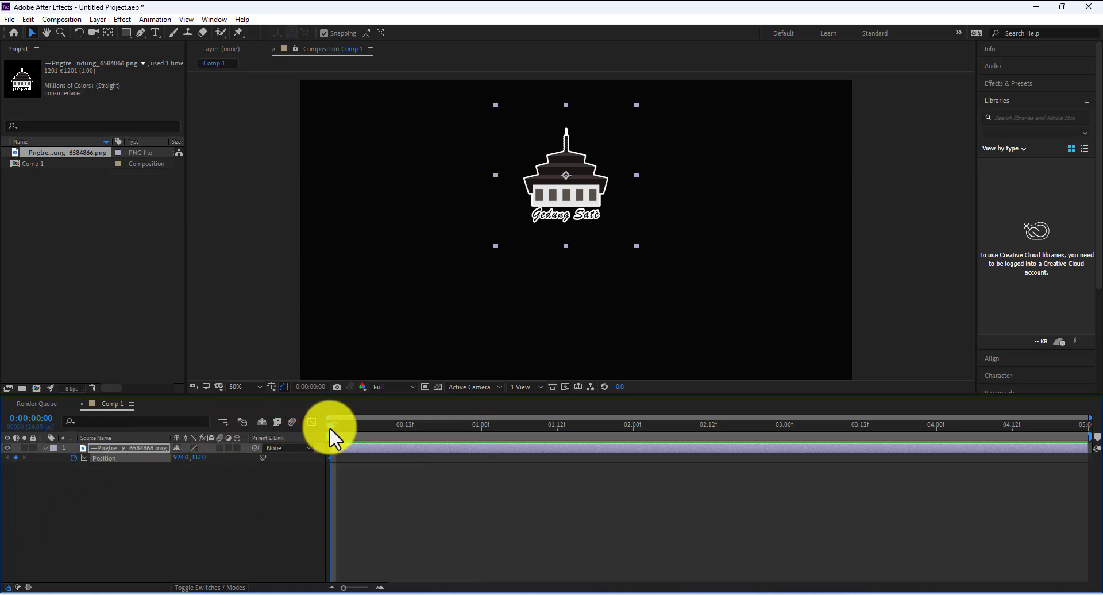
left_click_drag(332, 437, 480, 448)
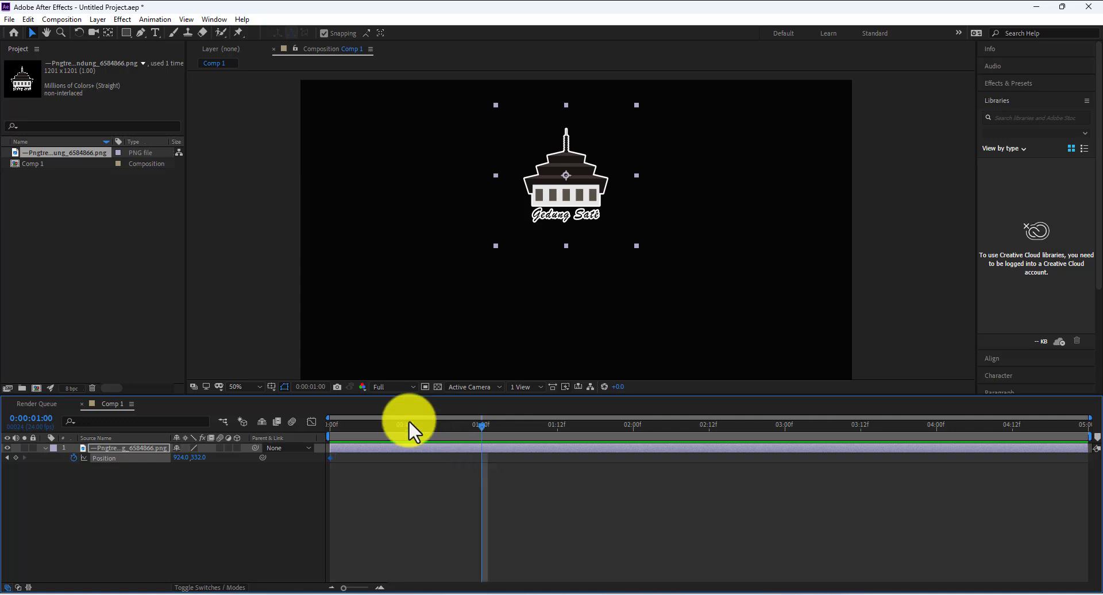
left_click_drag(197, 458, 468, 485)
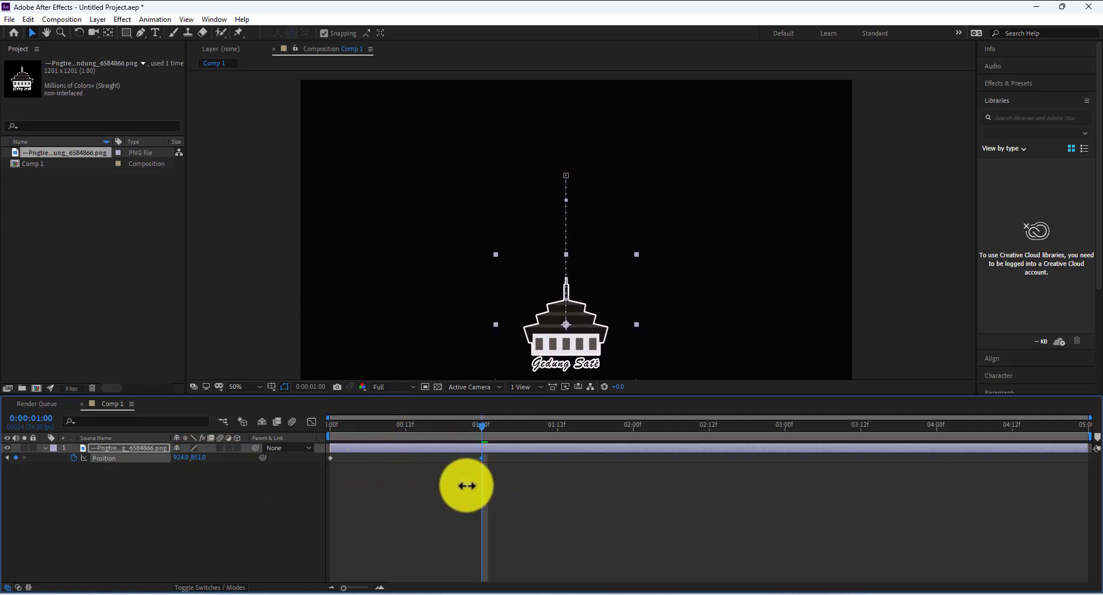
left_click_drag(477, 421, 207, 426)
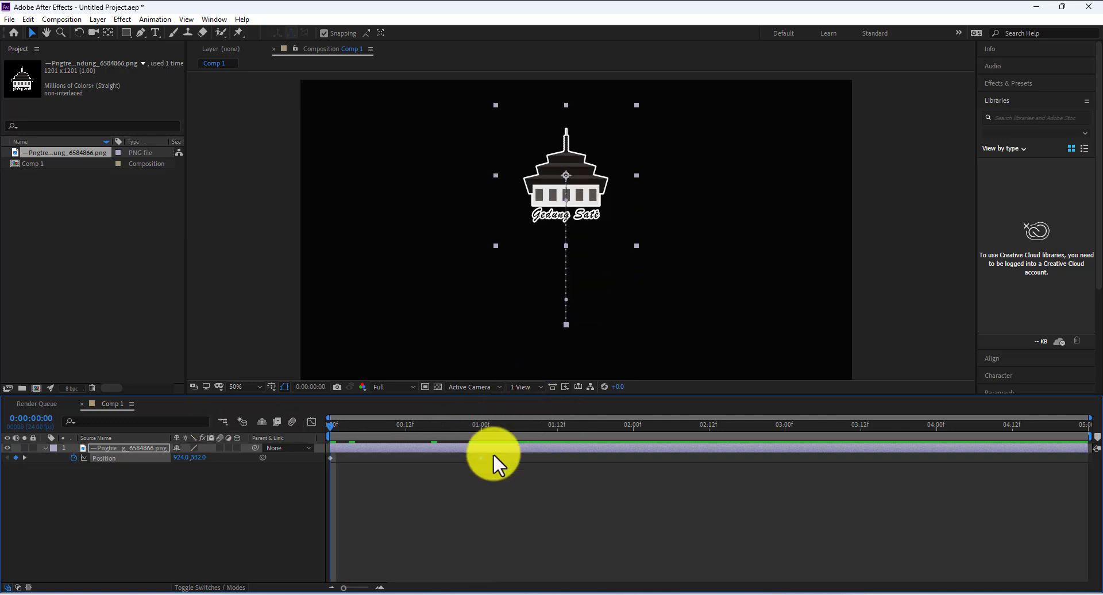
- Select both Position keyframes and apply Easy Ease to them
left_click_drag(518, 481, 481, 456)
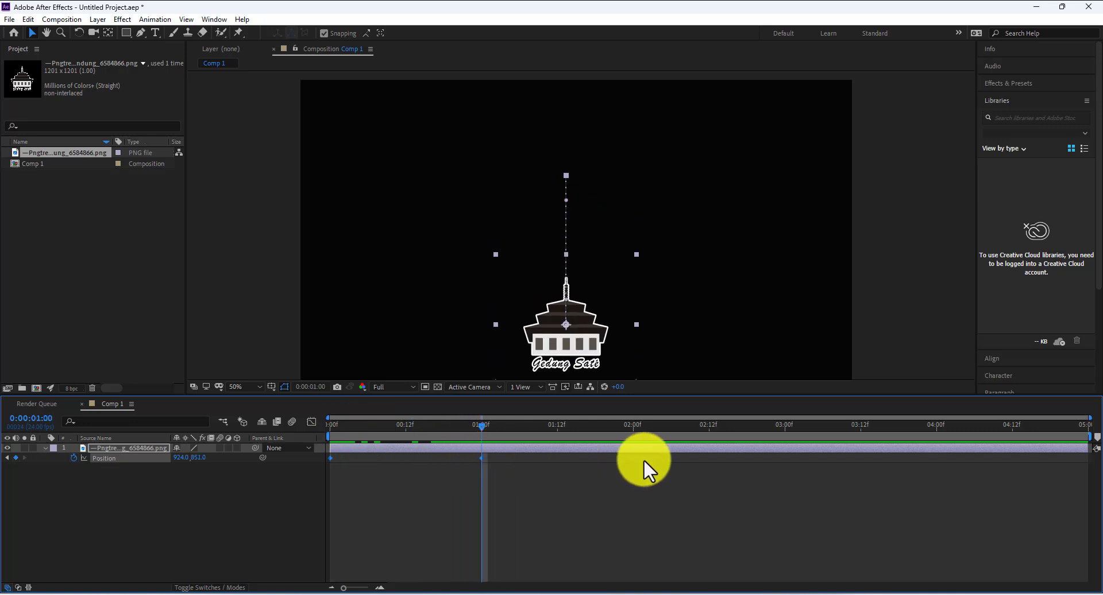
key("F9")
key("ctrl+z")
right_click(481, 458)
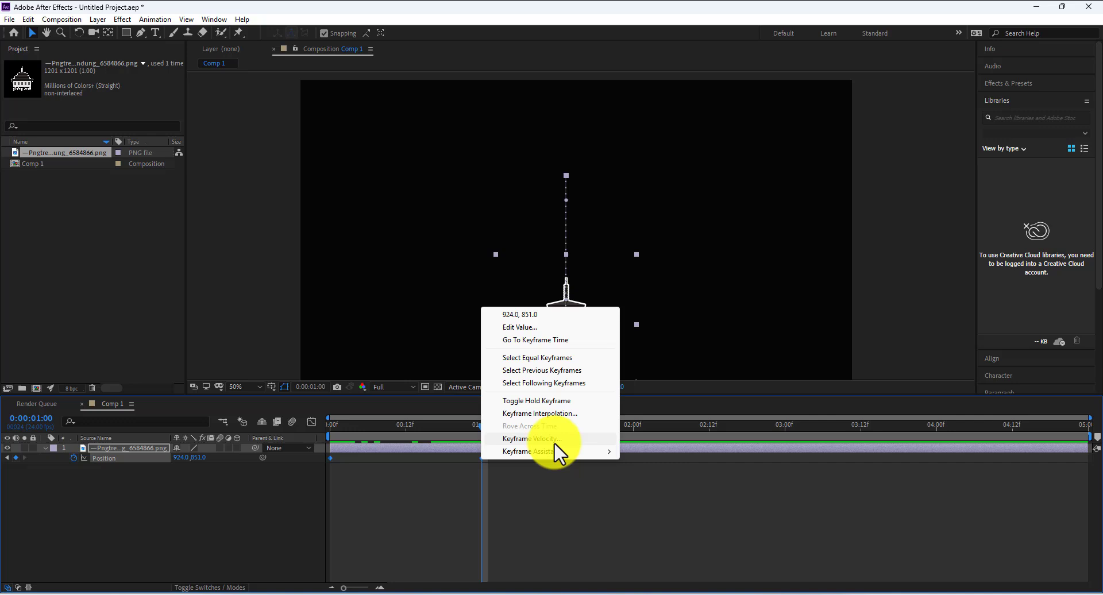
mouse_move(574, 450)
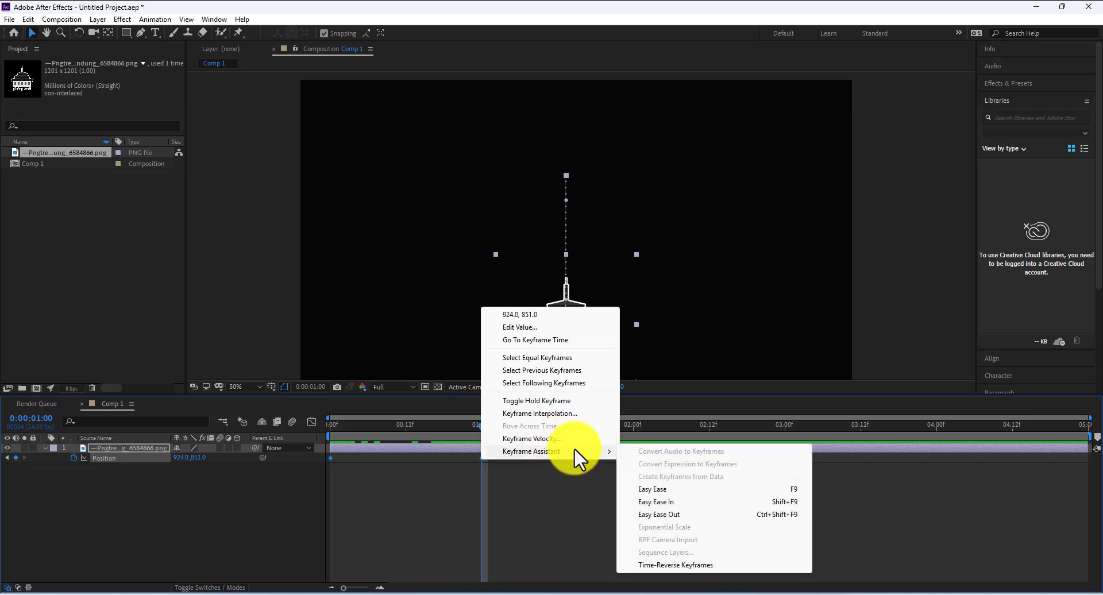
left_click(682, 494)
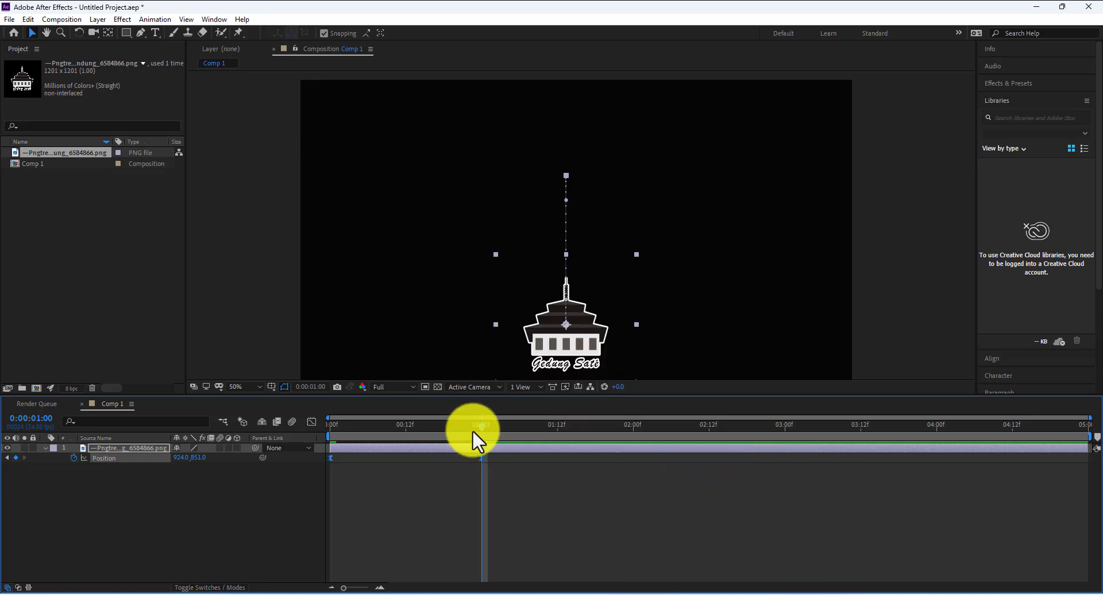
- Inspect the eased Position curve in the Graph Editor, preview the movement twice from 0:00:00:00, and return to the layer bar view
left_click(311, 421)
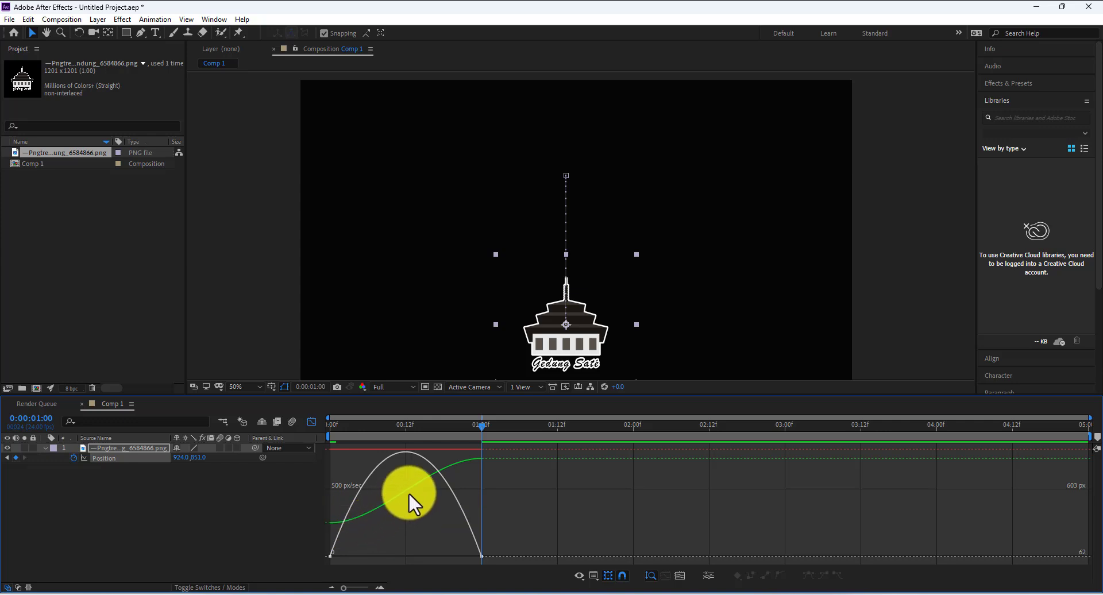
left_click_drag(481, 424, 285, 451)
key("space")
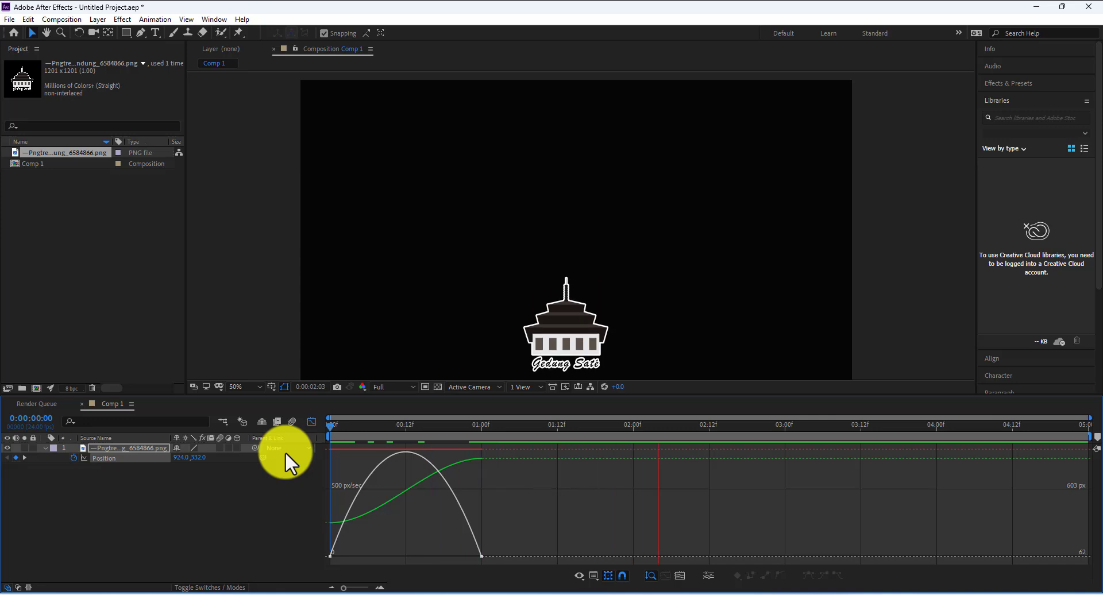
key("space")
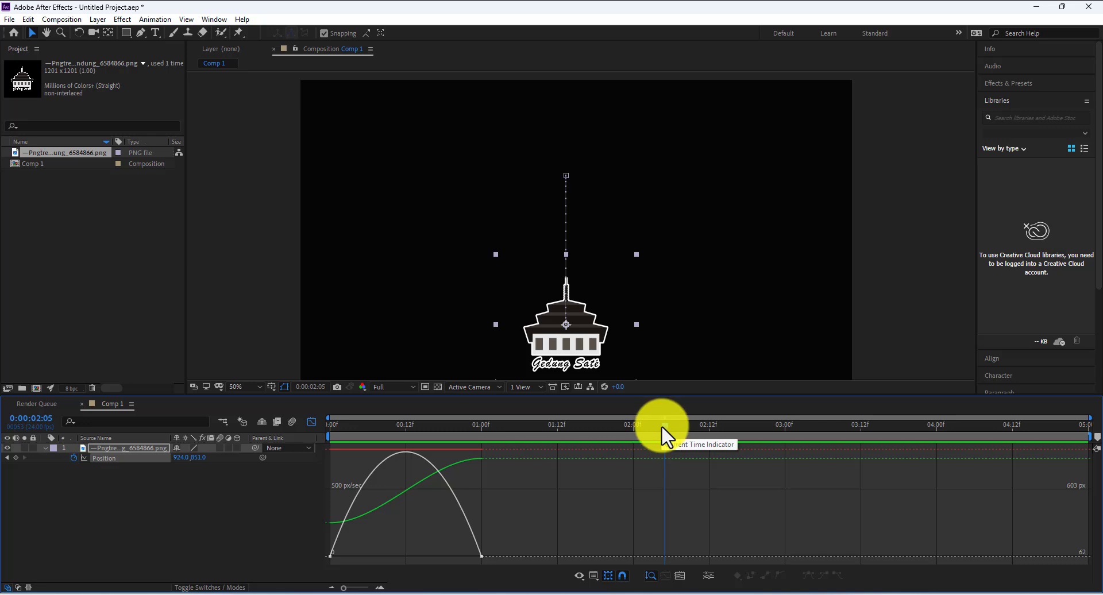
left_click_drag(660, 425, 294, 442)
key("space")
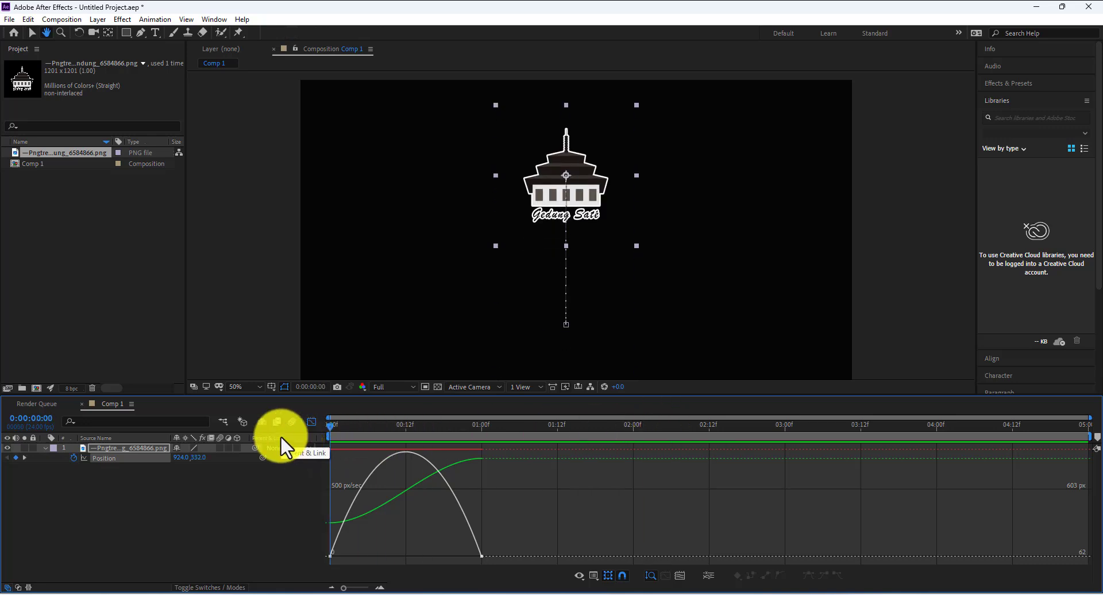
key("space")
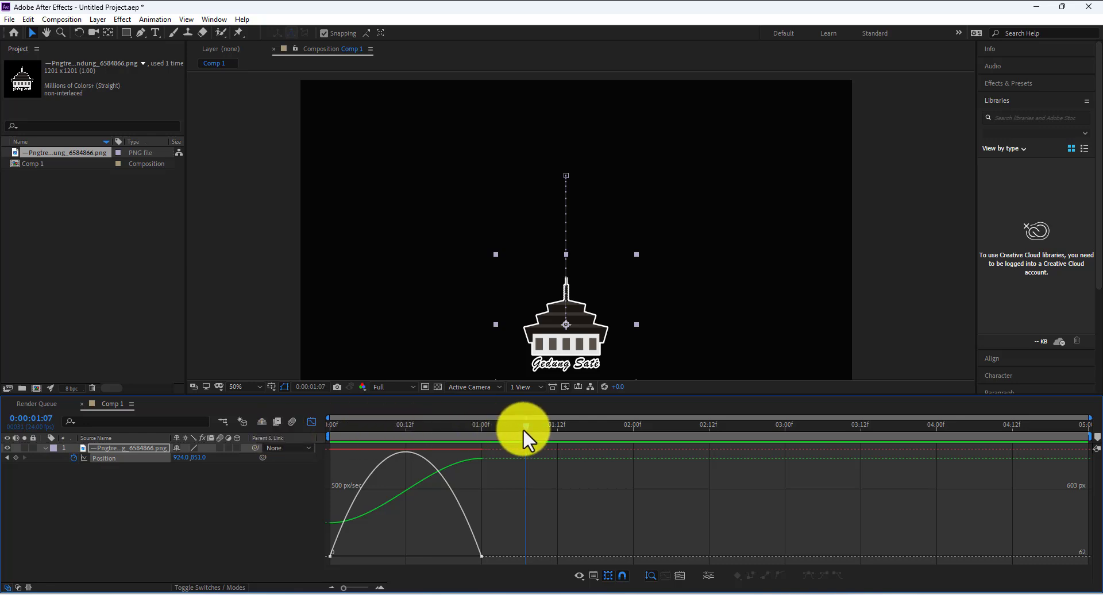
left_click_drag(523, 429, 281, 465)
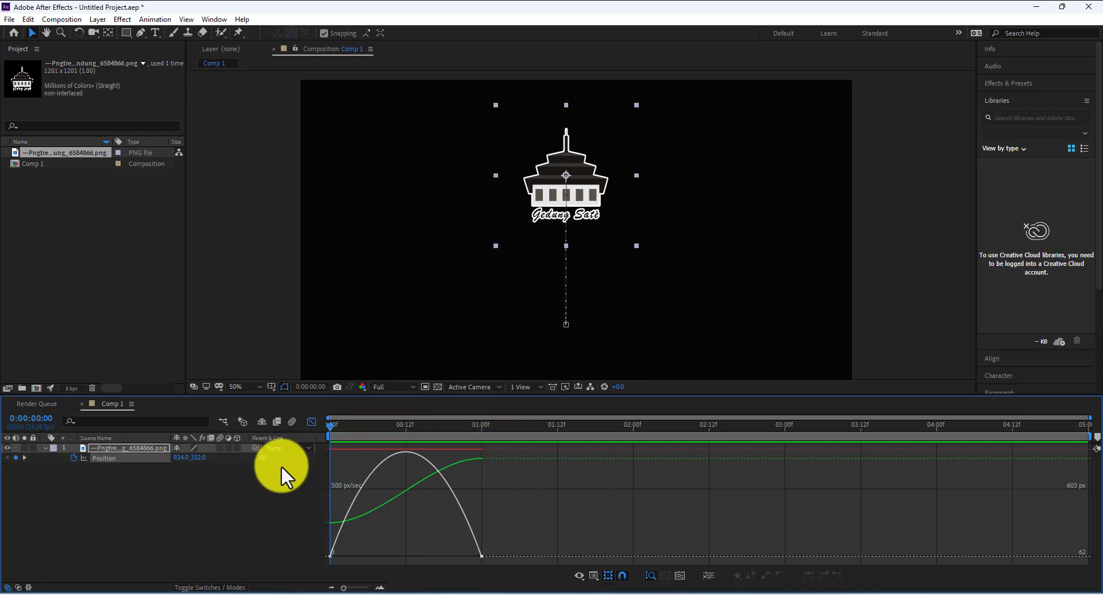
left_click(311, 421)
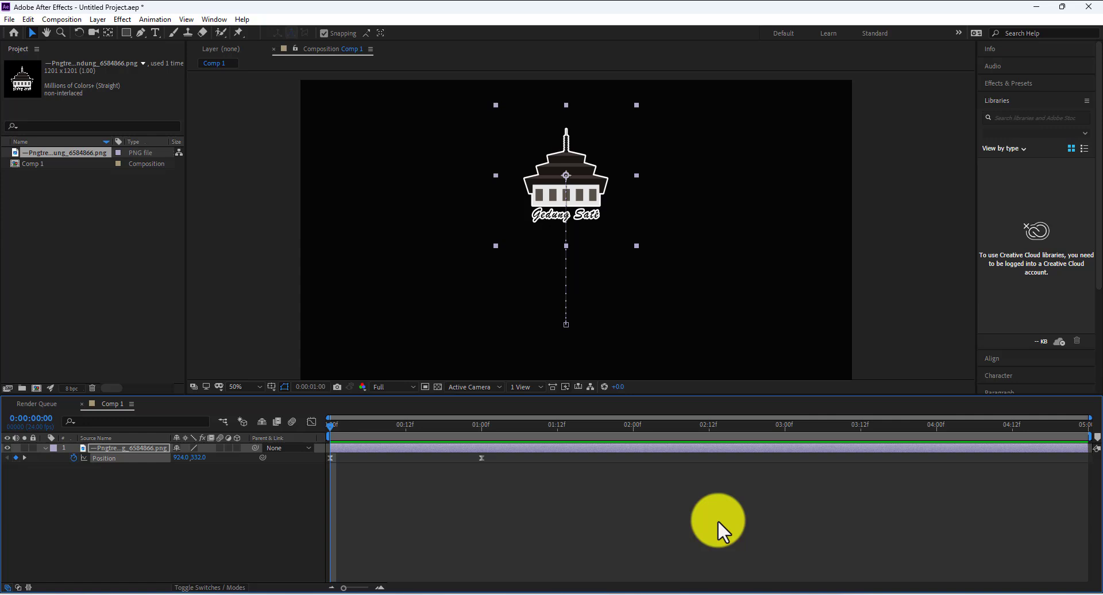
- Undo the Easy Ease and apply Easy Ease In to both Position keyframes
key("k")
right_click(481, 457)
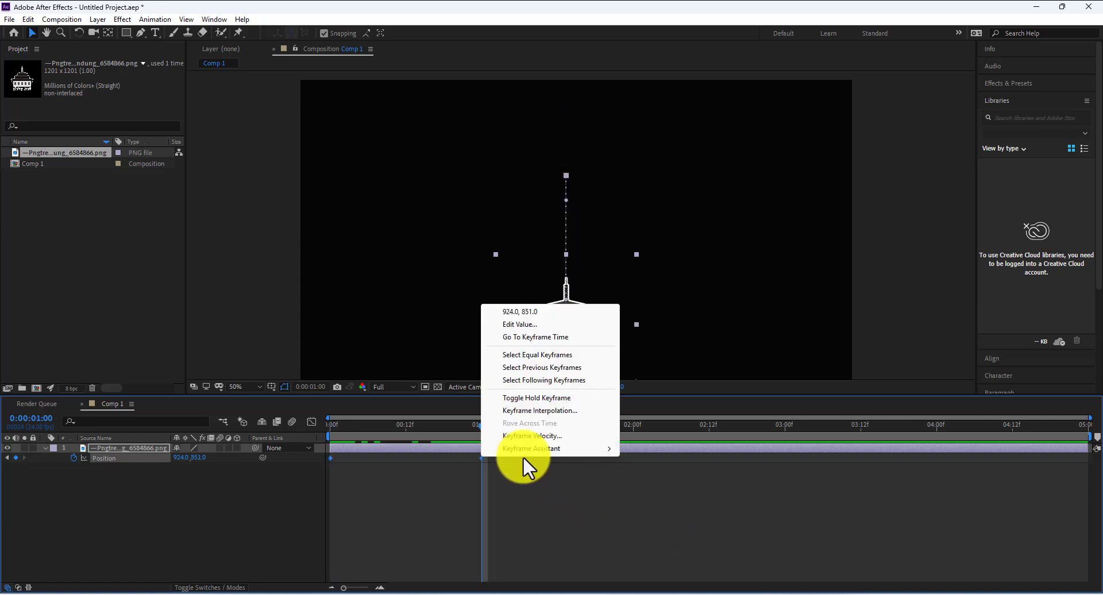
mouse_move(573, 450)
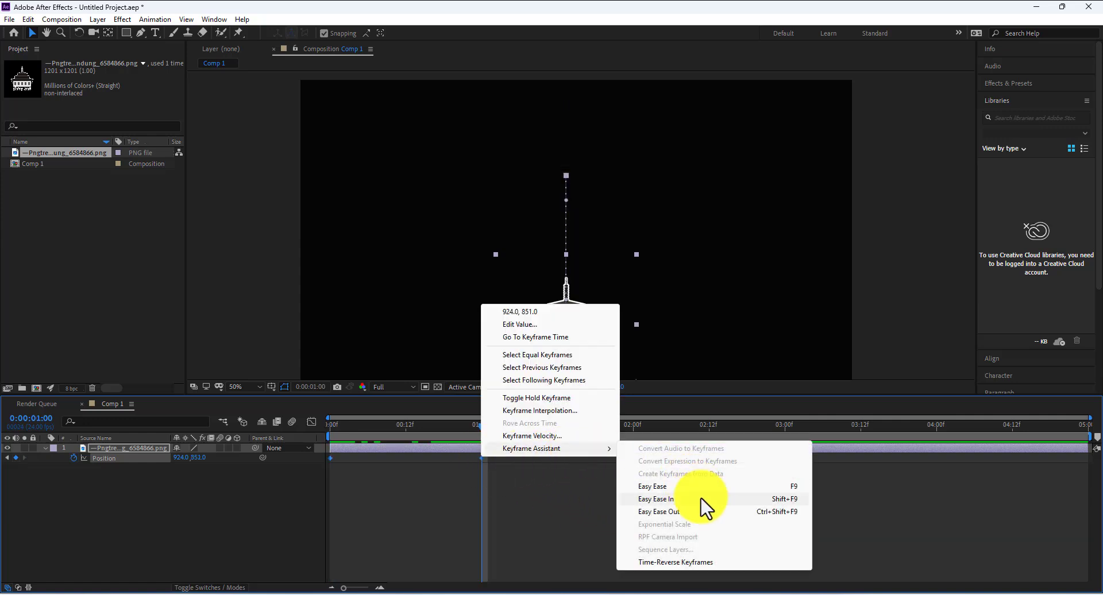
left_click(702, 499)
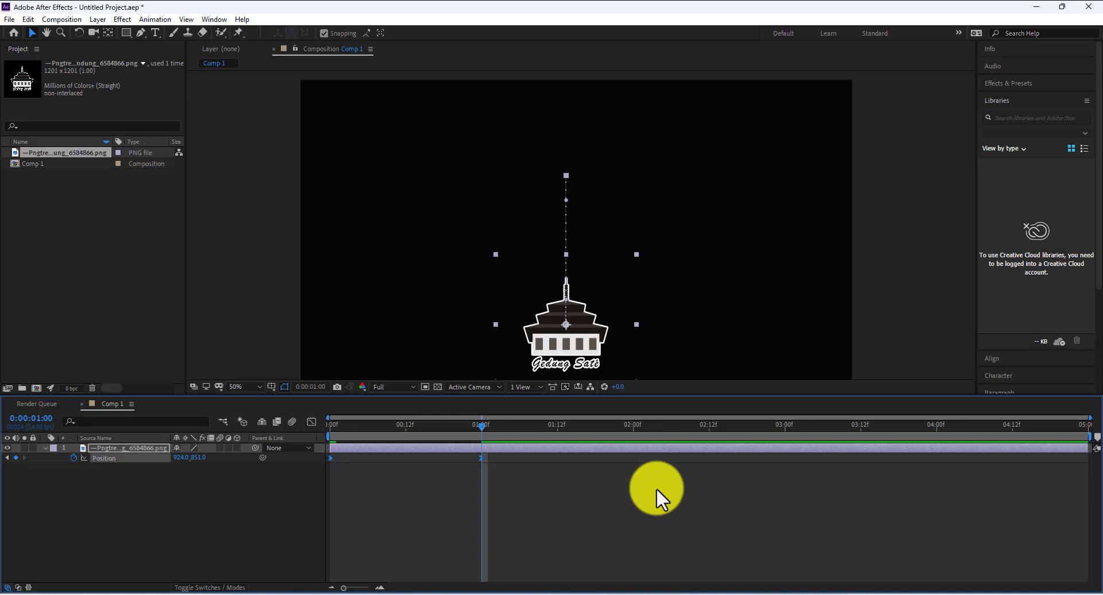
- Inspect the Easy Ease In Position curve in the Graph Editor and preview the movement repeatedly from 0:00:00:00
left_click(311, 423)
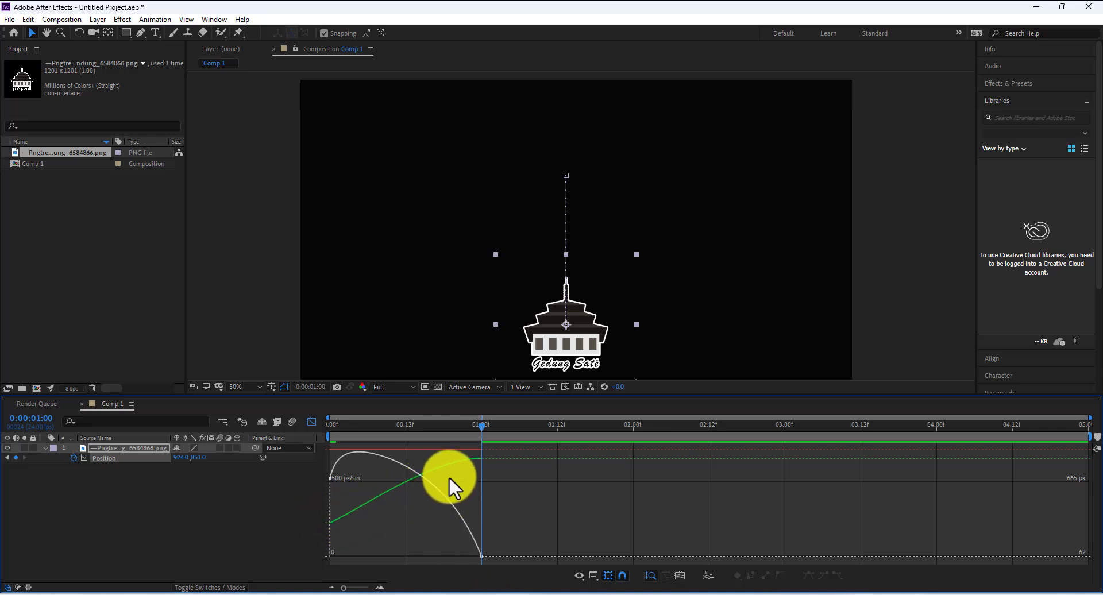
left_click_drag(478, 426, 280, 436)
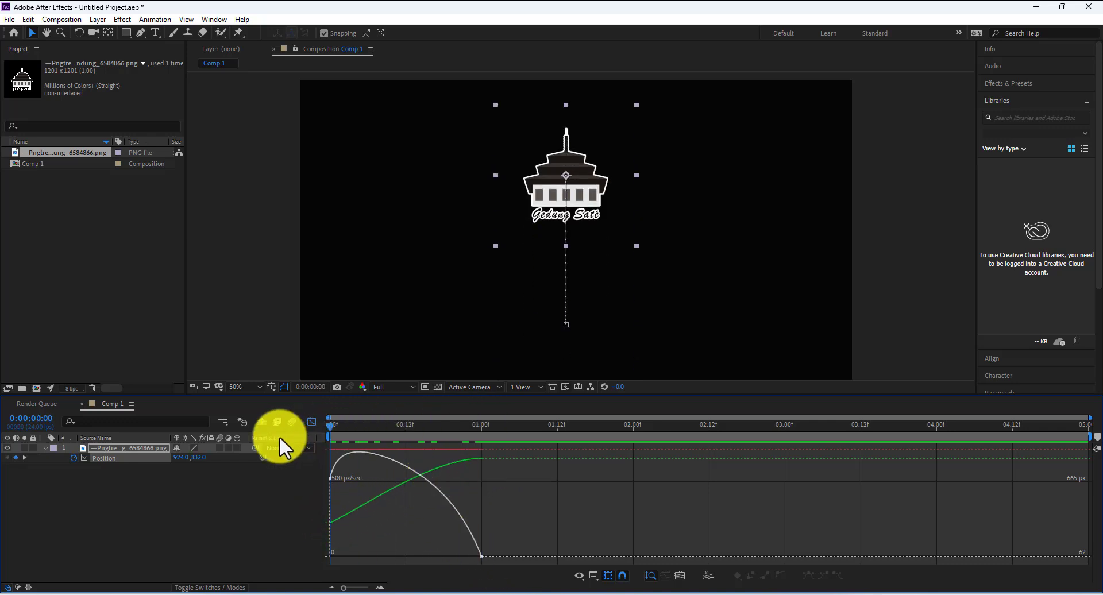
key("space")
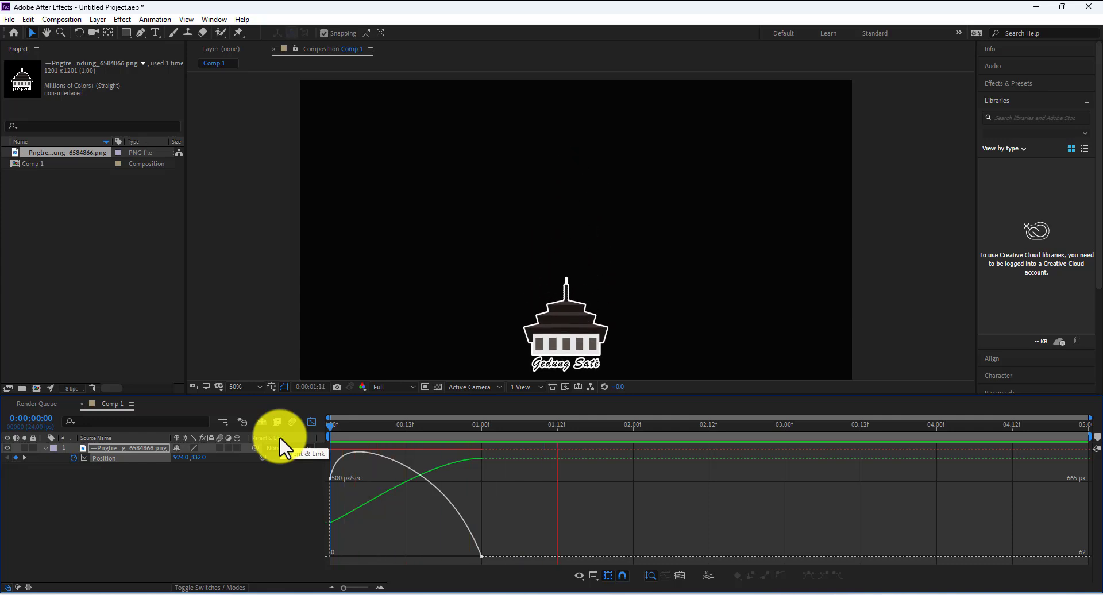
key("space")
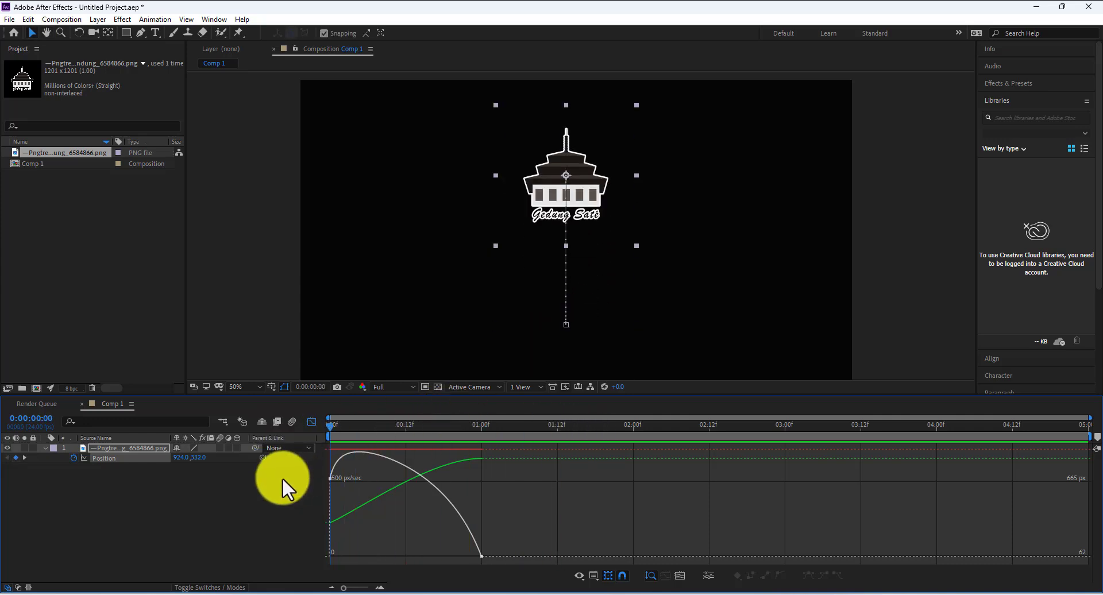
key("space")
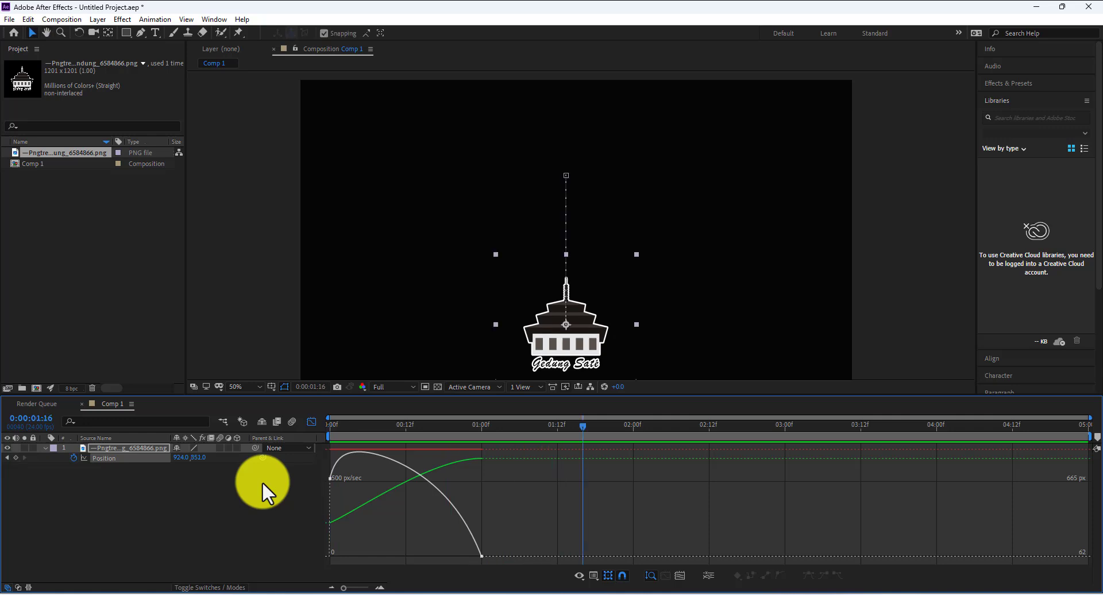
left_click_drag(584, 425, 304, 486)
key("space")
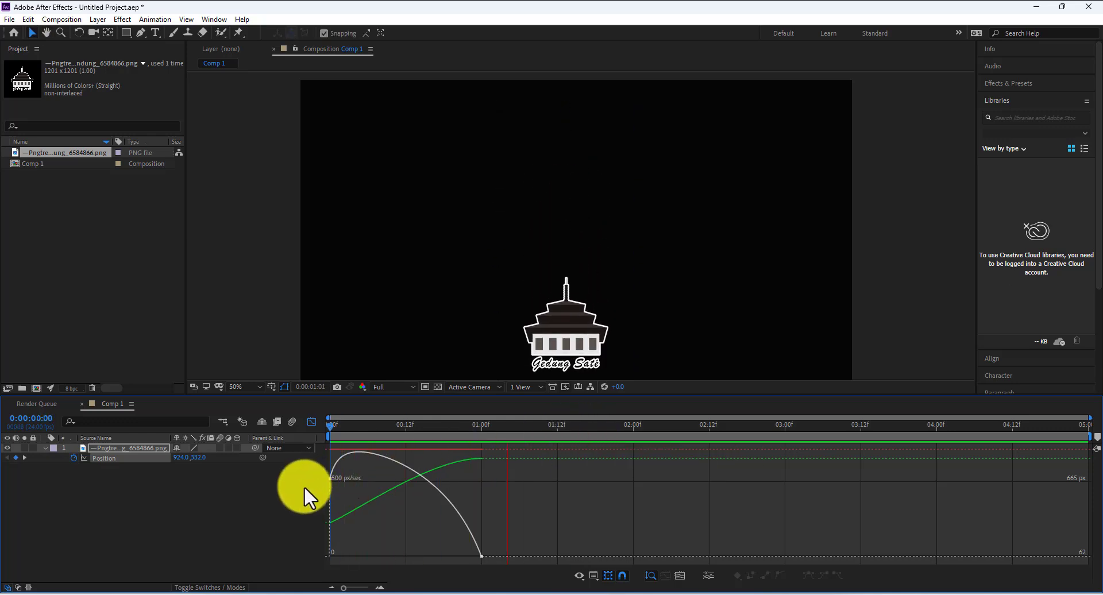
key("space")
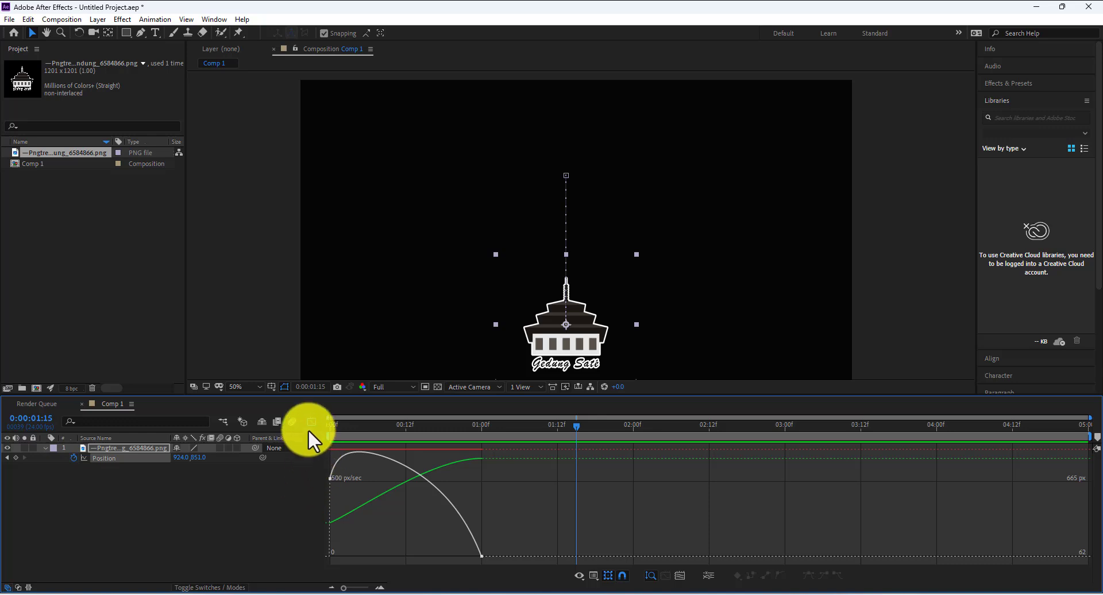
- Undo the Easy Ease In, return to the layer bar view, and apply Easy Ease Out to both Position keyframes
key("j")
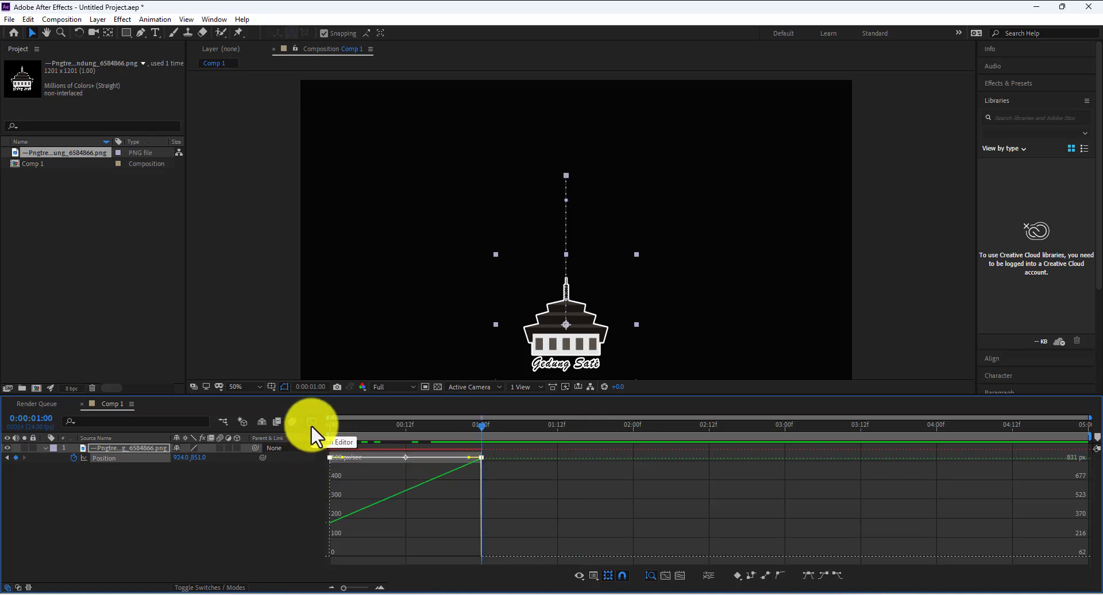
left_click(312, 425)
right_click(481, 458)
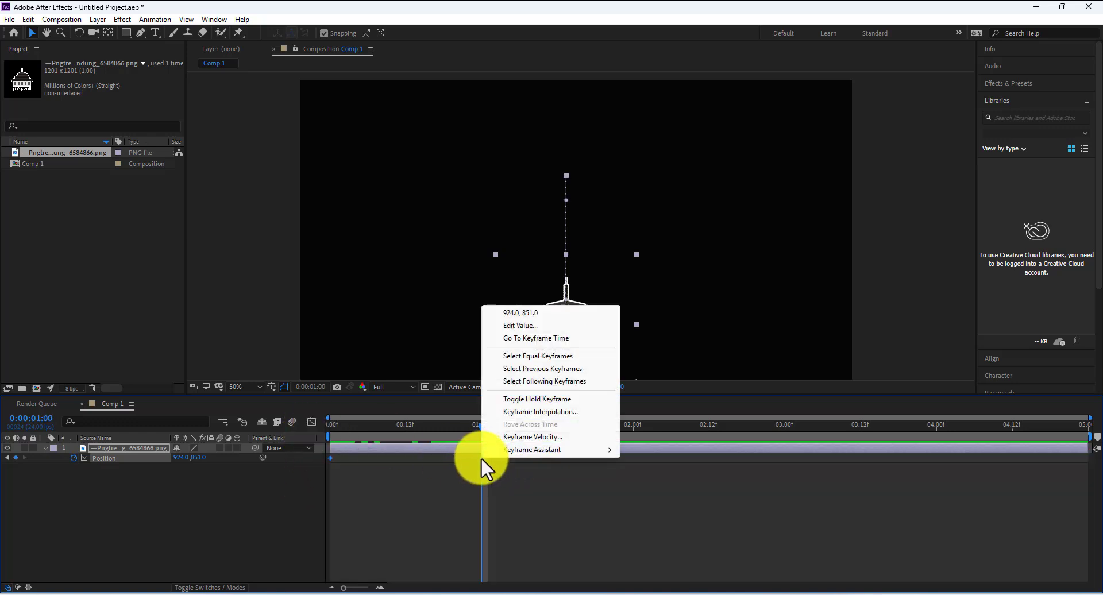
mouse_move(557, 449)
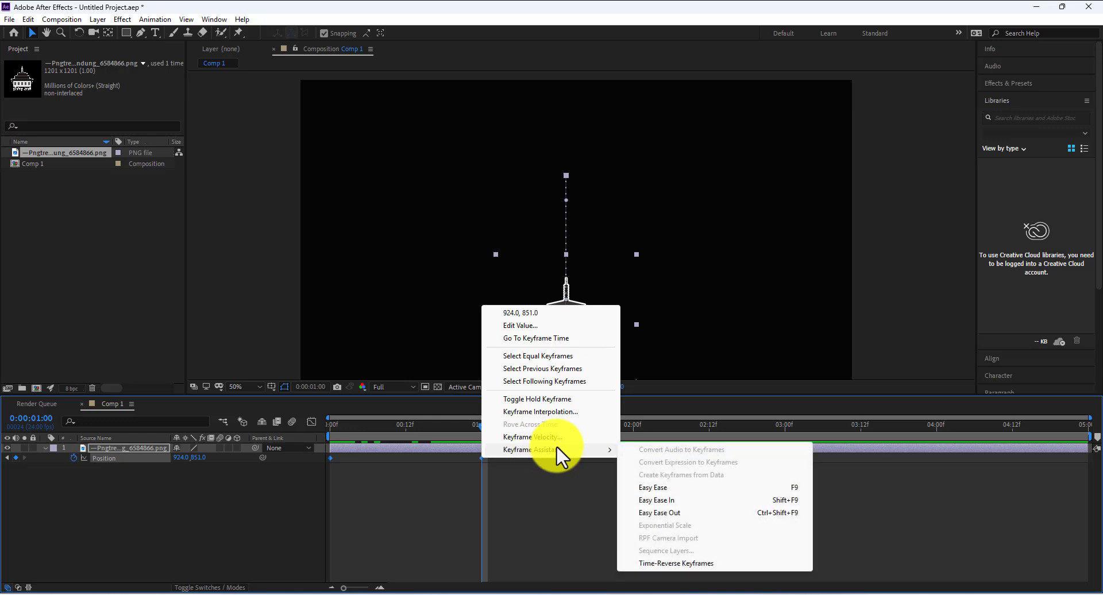
left_click(722, 513)
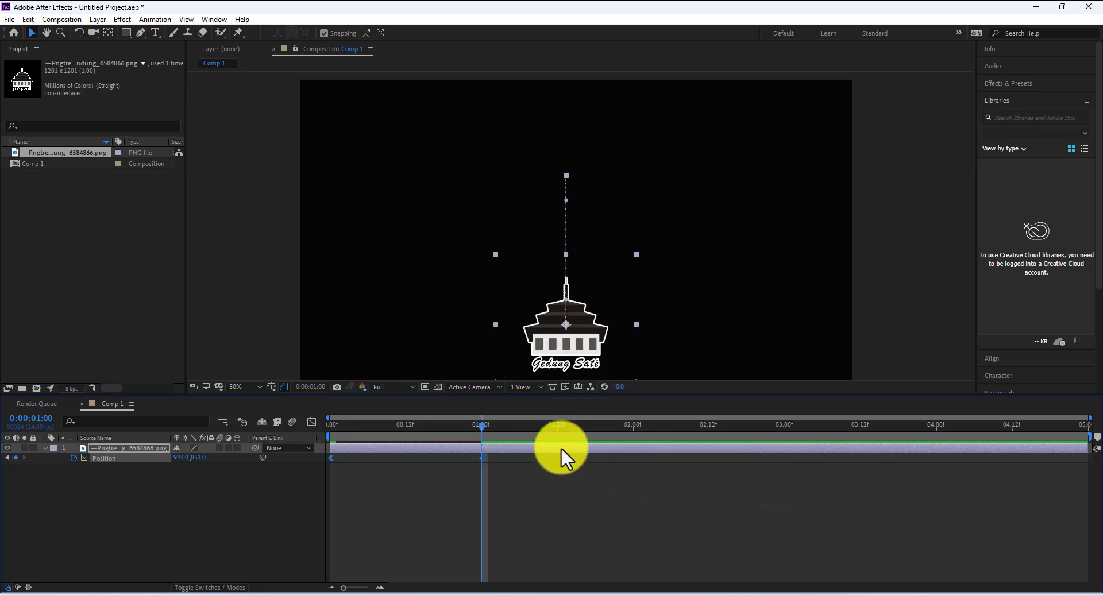
- Inspect the Easy Ease Out Position curve in the Graph Editor and preview the movement twice from 0:00:00:00
left_click(311, 422)
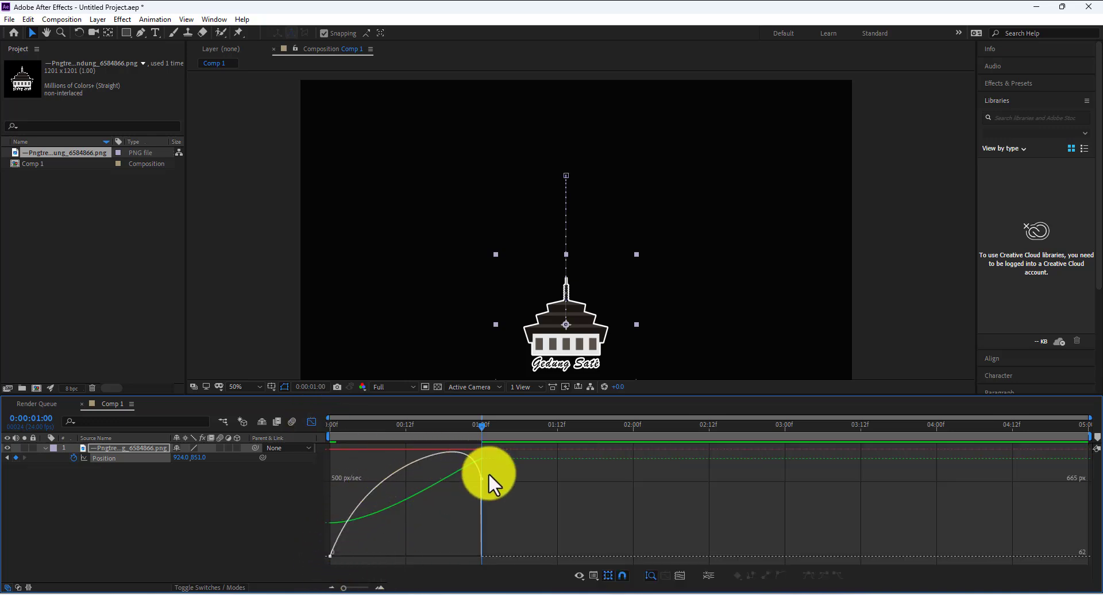
left_click_drag(482, 433, 330, 429)
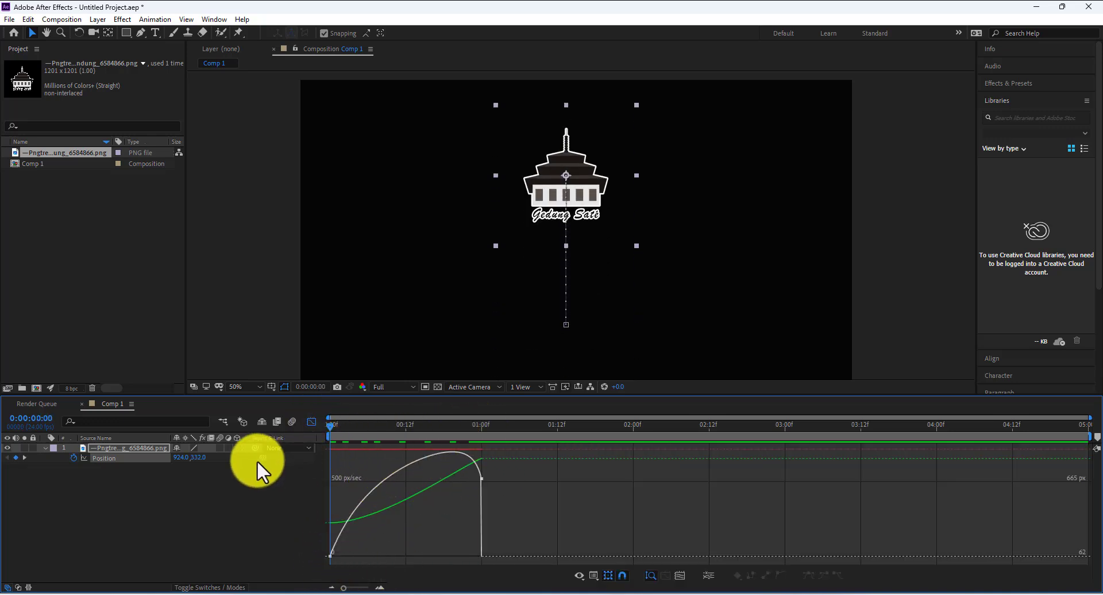
key("space")
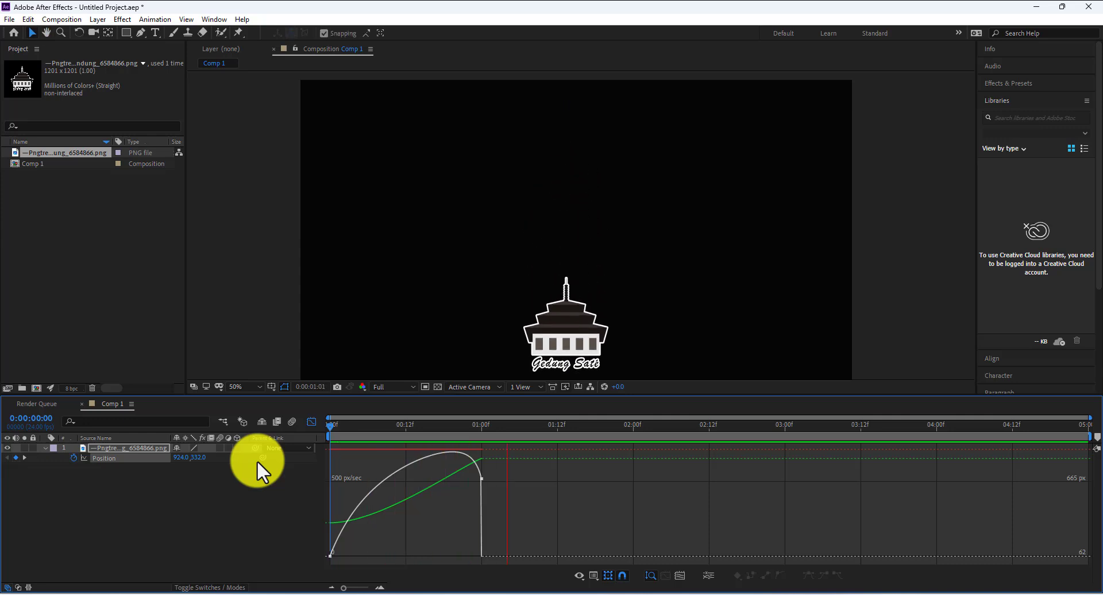
key("space")
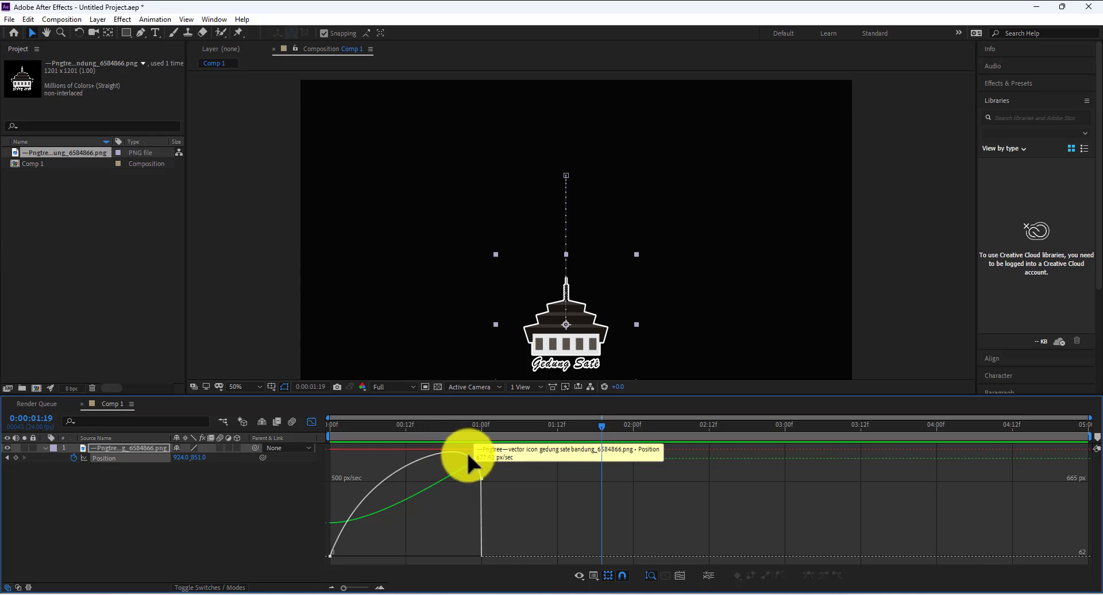
left_click_drag(602, 429, 306, 501)
key("space")
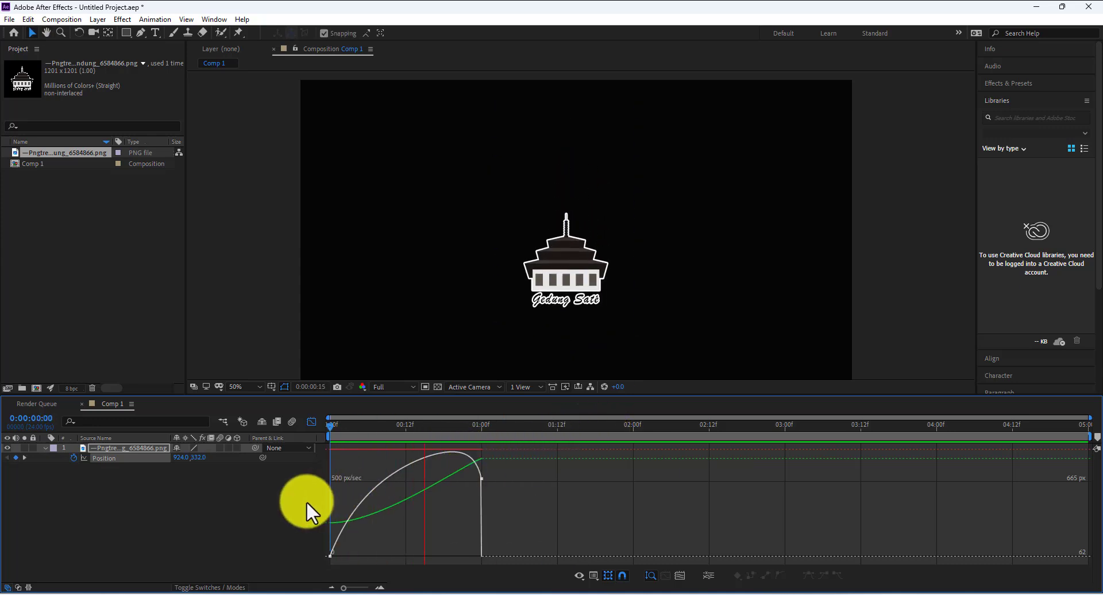
key("space")
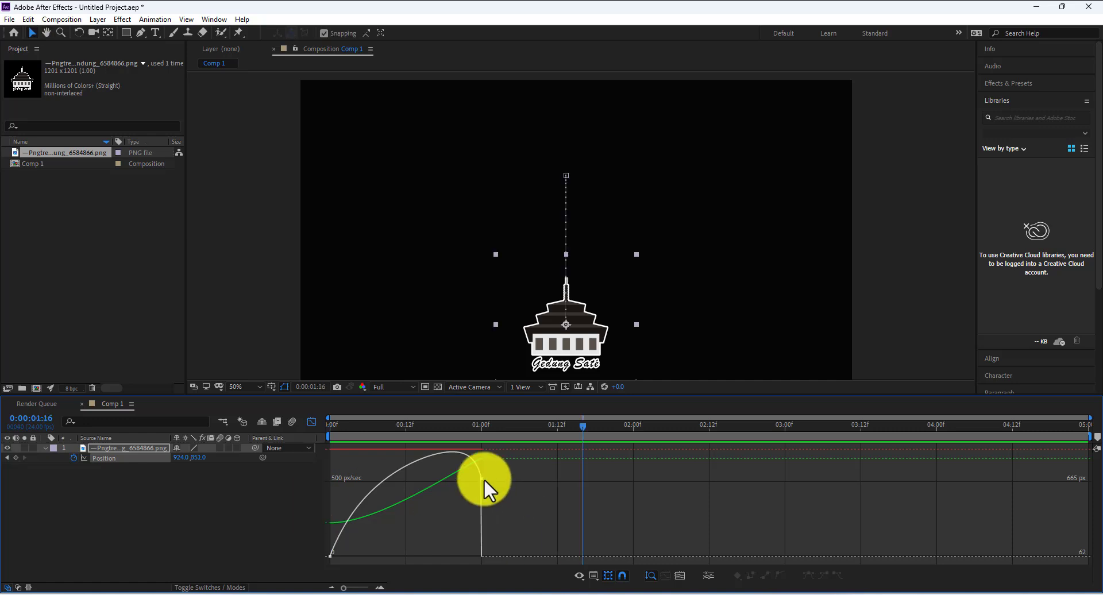
- Return to the layer bar view, undo the Easy Ease Out, and apply Easy Ease to both Position keyframes
left_click(311, 422)
key("j")
key("j")
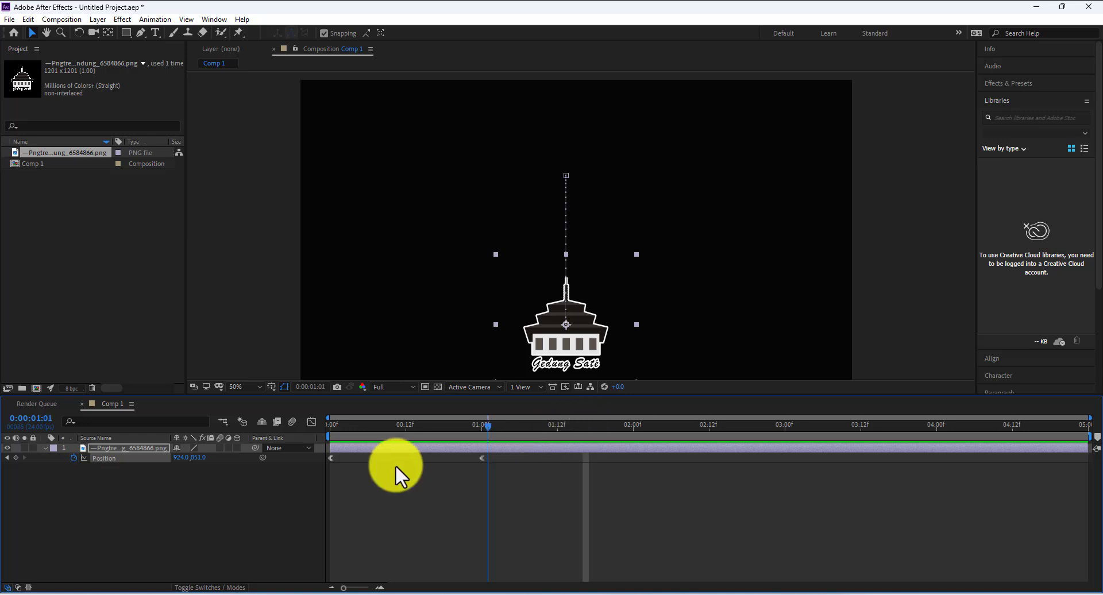
key("k")
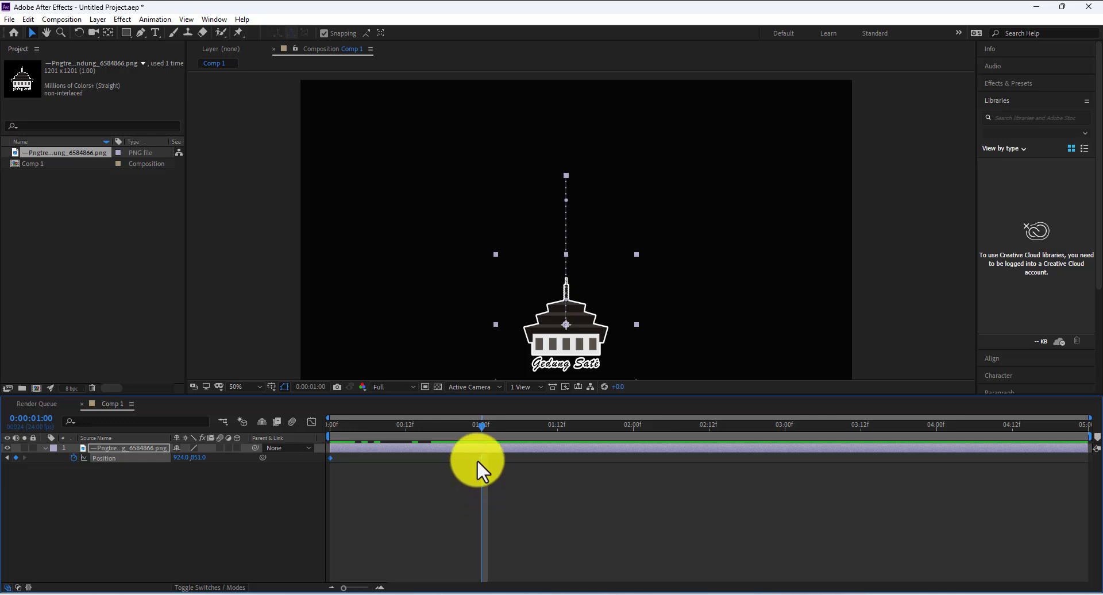
mouse_move(483, 460)
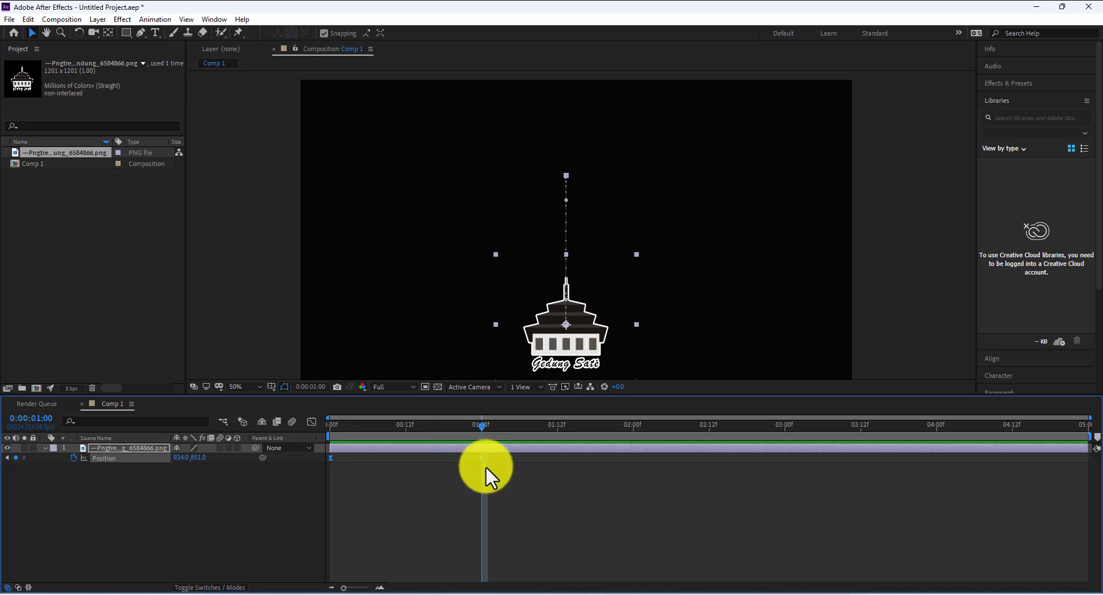
- Extend both keyframes' influence handles in the Position speed graph to form a sharp speed peak at about 0:00:00:10
left_click(507, 482)
left_click_drag(512, 474, 321, 454)
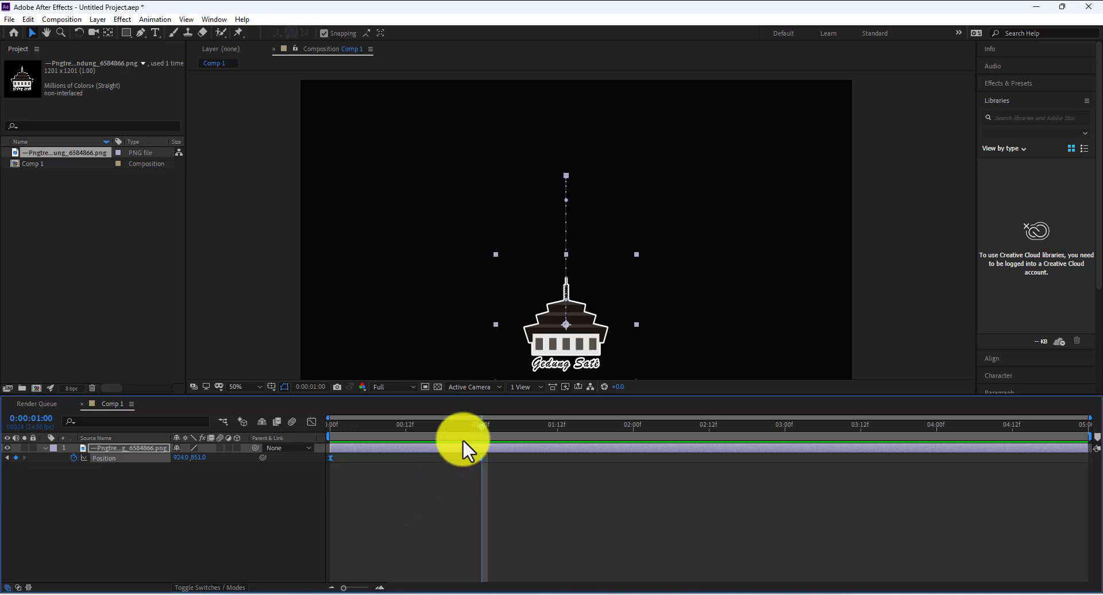
left_click(317, 425)
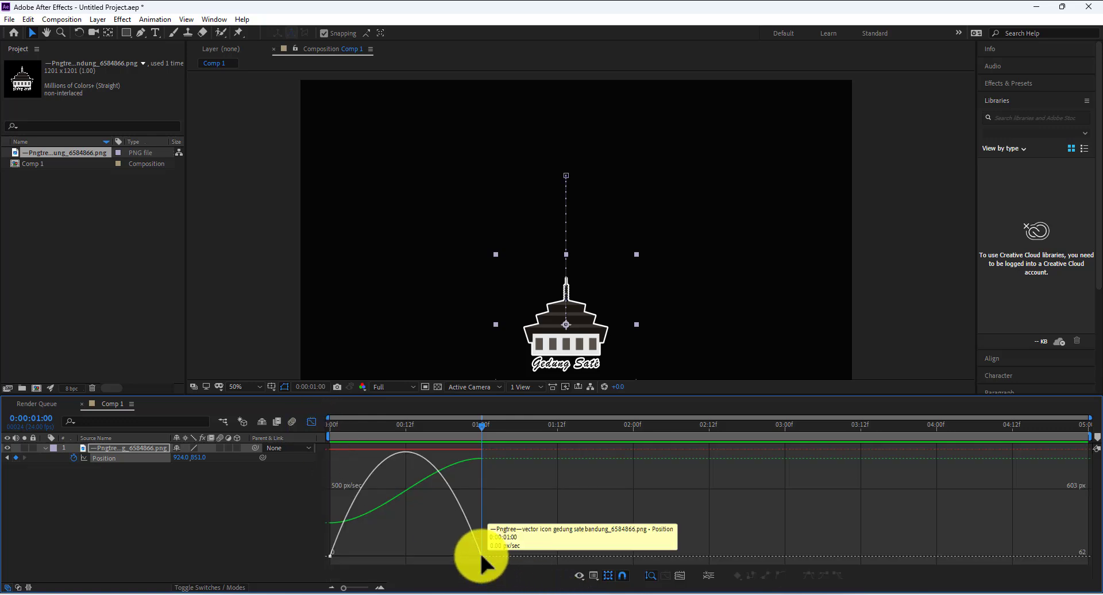
left_click(479, 550)
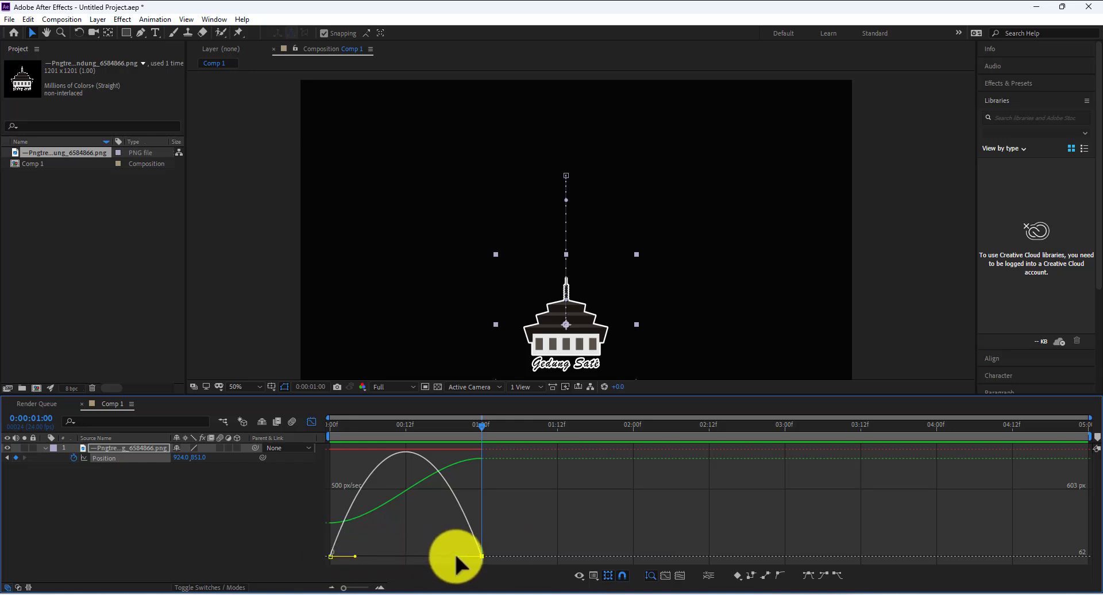
left_click_drag(454, 553, 392, 557)
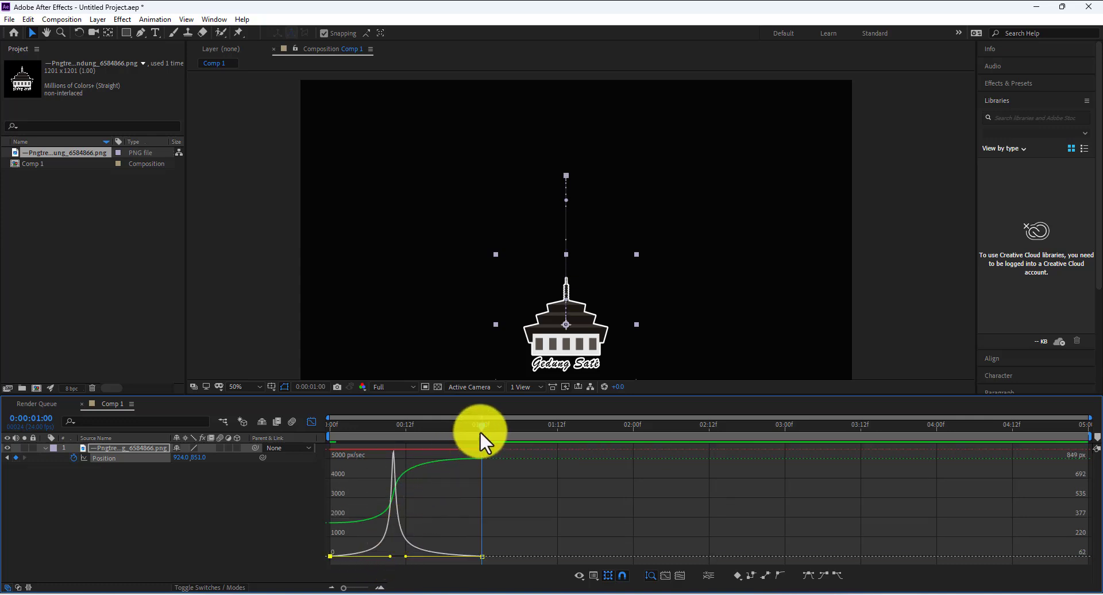
- Preview the sharpened easing from 0:00:00:00 and return to the layer bar view
key("Home")
key("space")
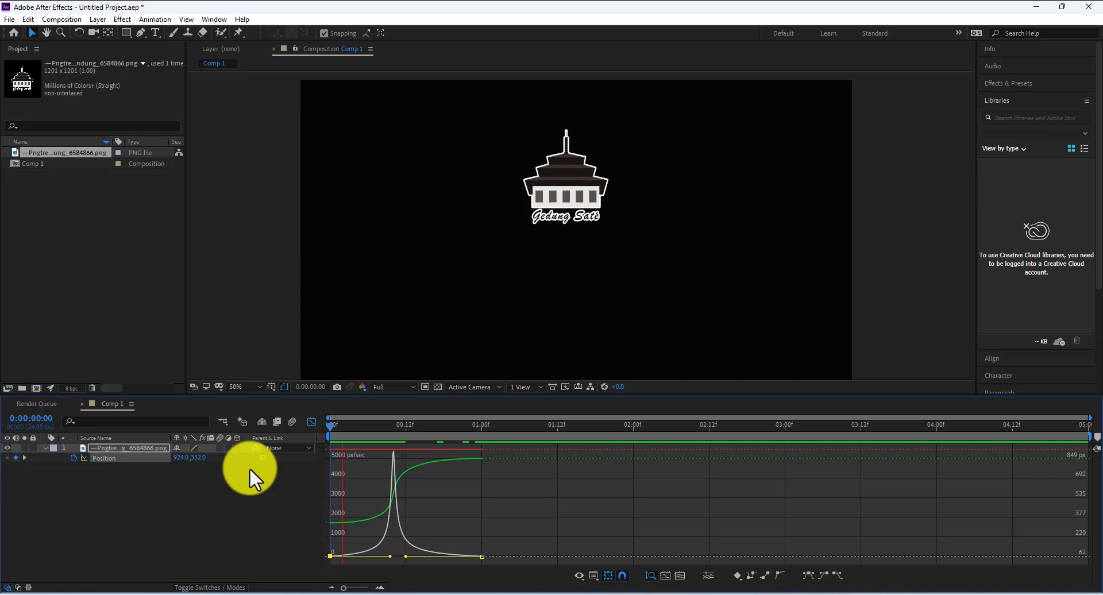
key("space")
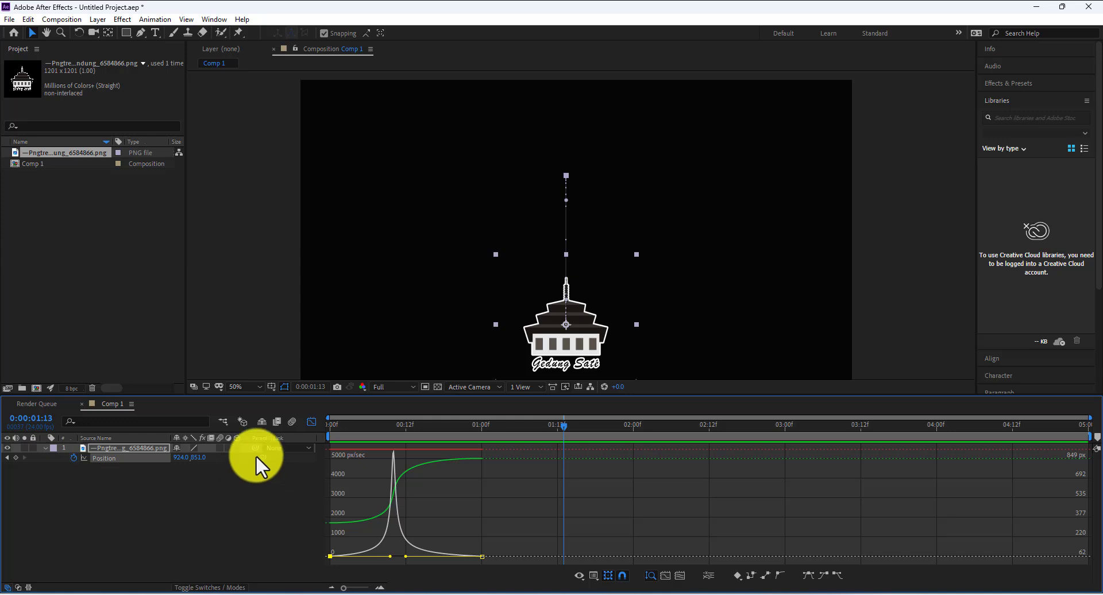
left_click(311, 422)
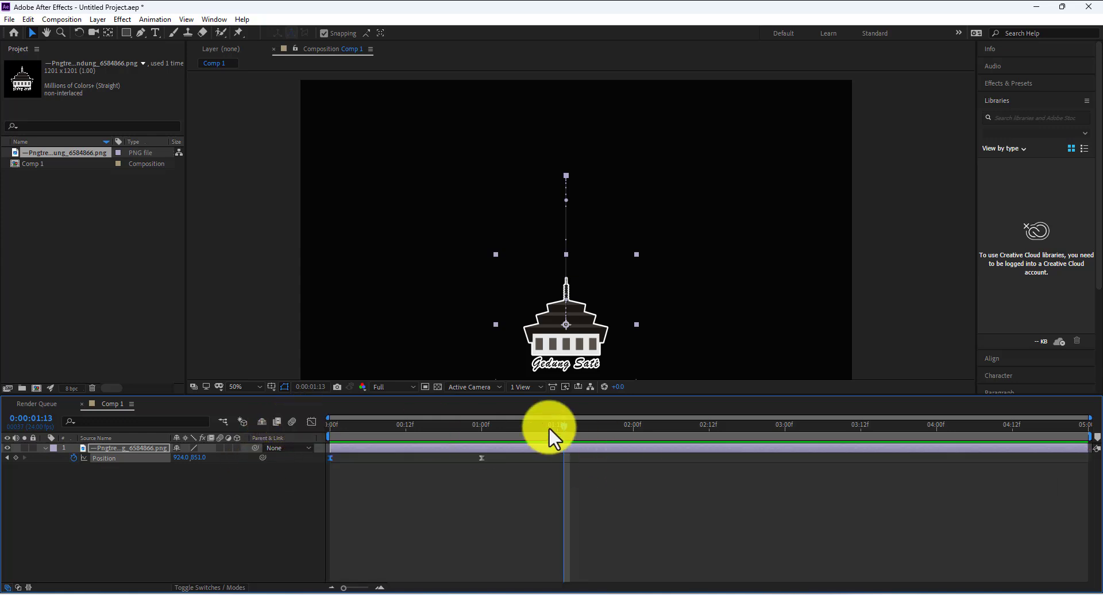
- Delete both Position keyframes and move the logo up to about 942, 539 at 0:00:00:00
left_click_drag(563, 423, 286, 424)
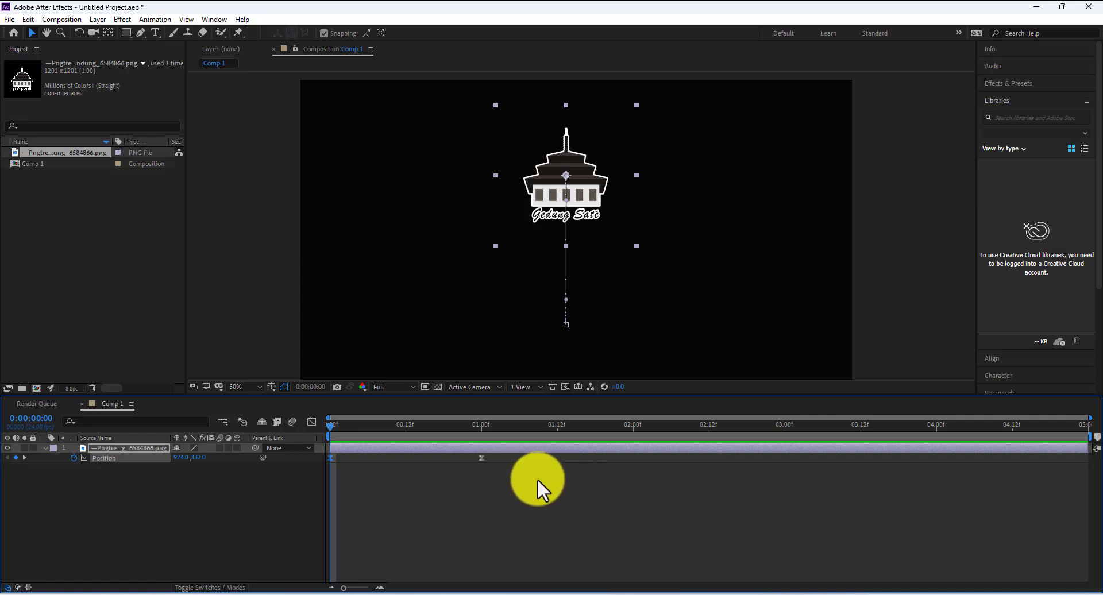
left_click_drag(538, 481, 320, 450)
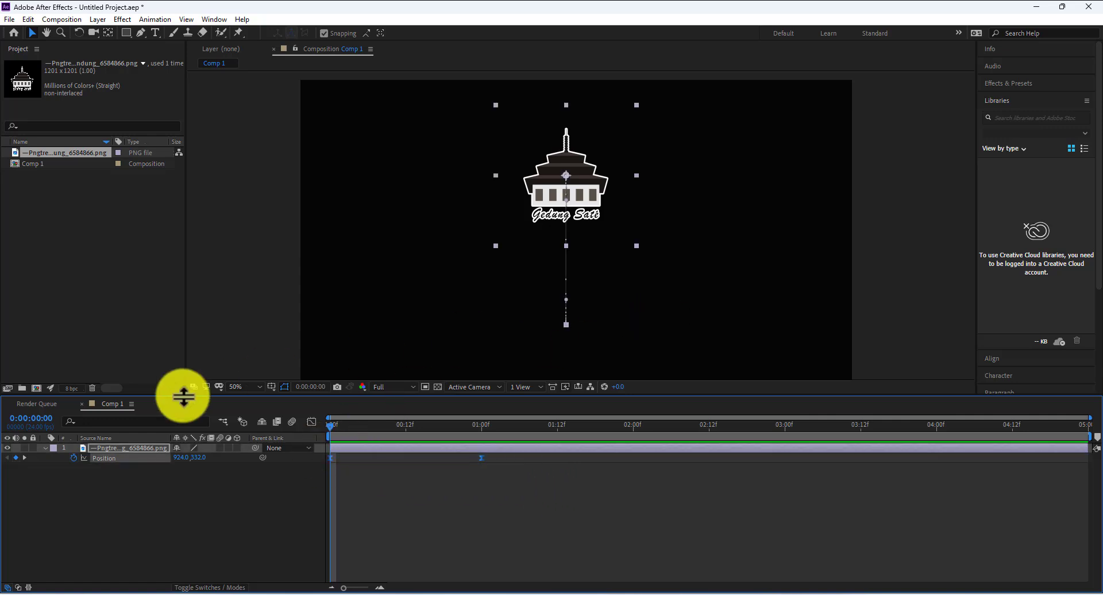
left_click(16, 457)
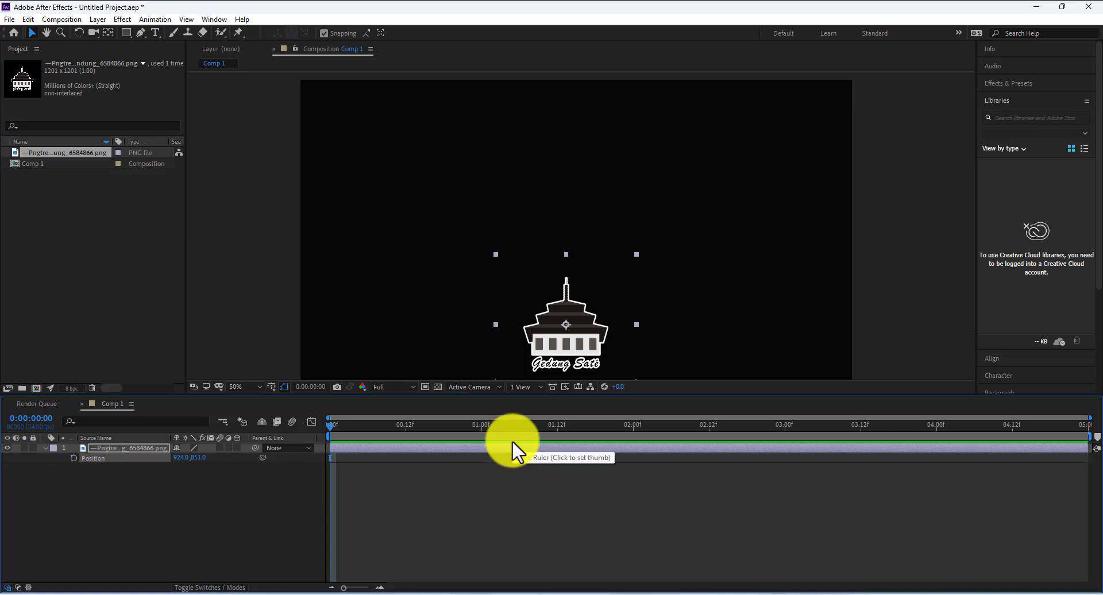
key("Delete")
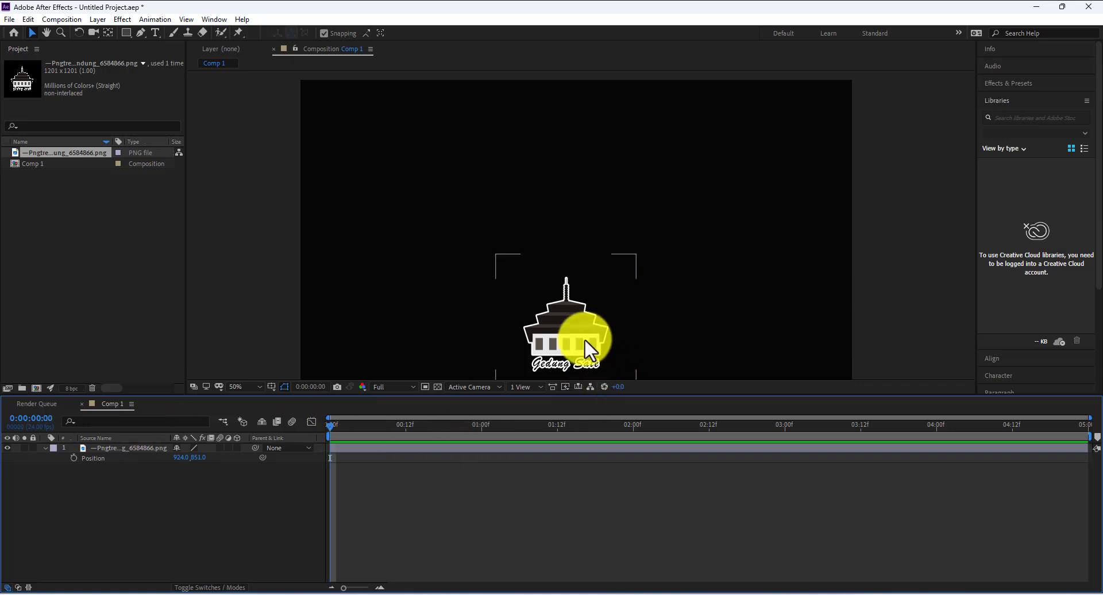
left_click_drag(581, 337, 587, 249)
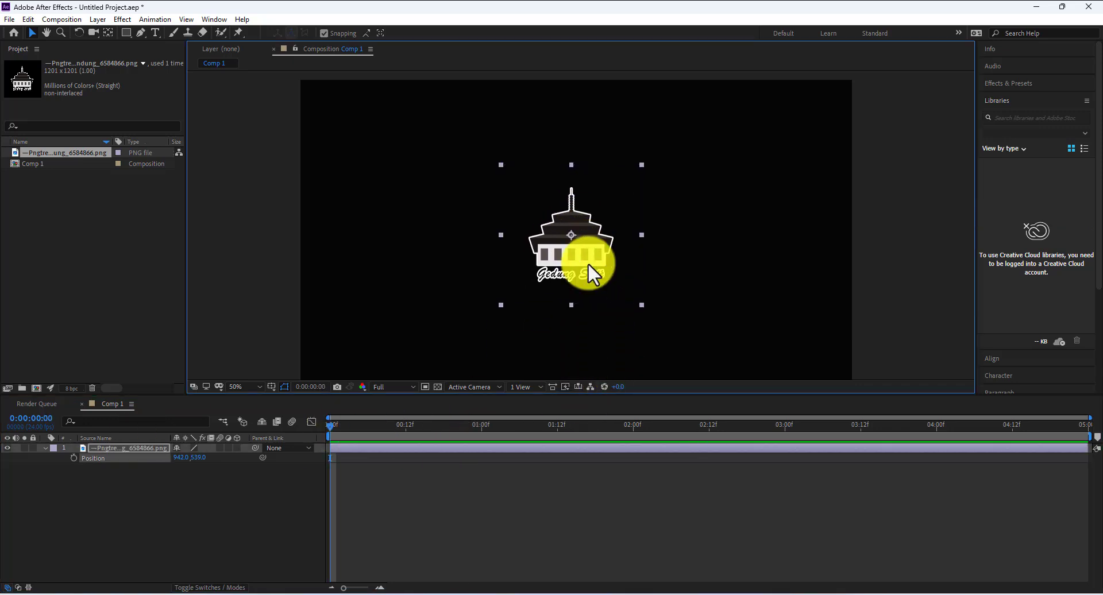
- Reveal the logo layer's Transform properties, try changing its Scale with proportions constrained, and undo the change
left_click(43, 447)
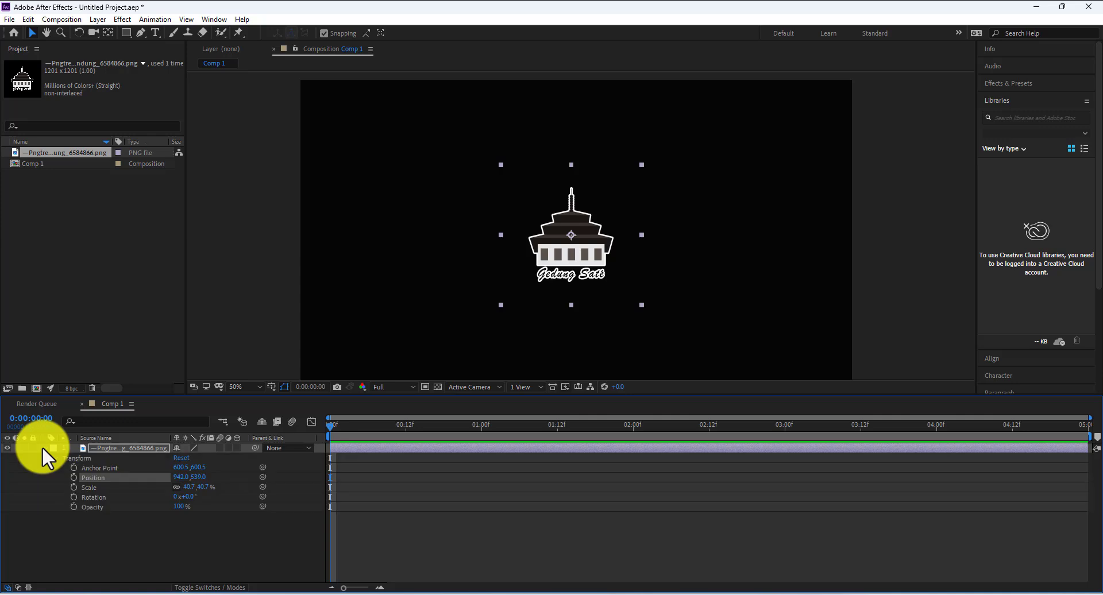
left_click(105, 488)
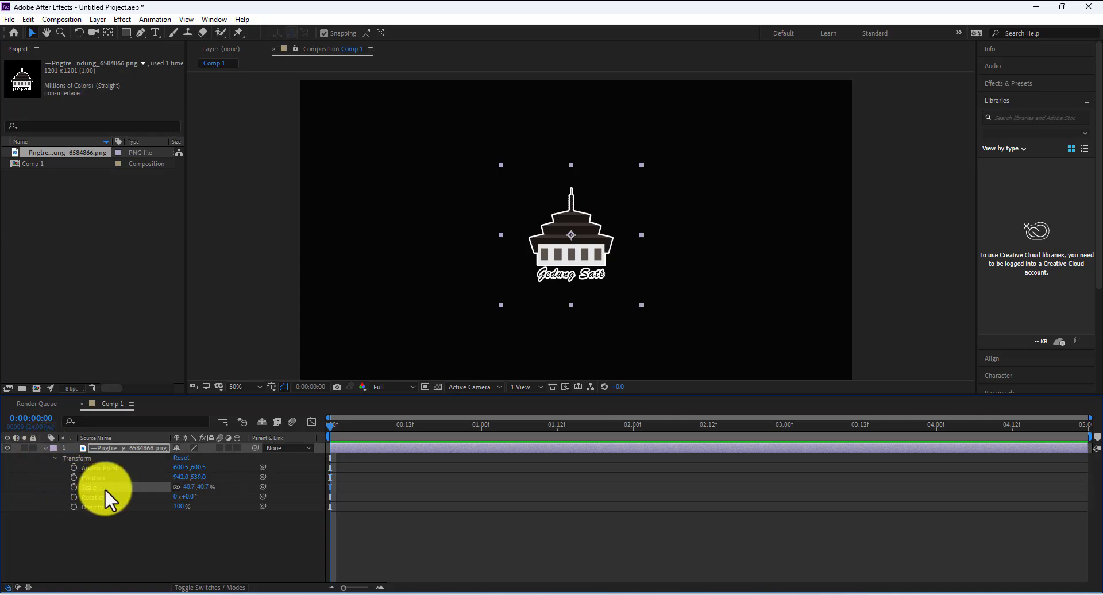
left_click(177, 485)
left_click_drag(191, 487, 165, 489)
key("ctrl+z")
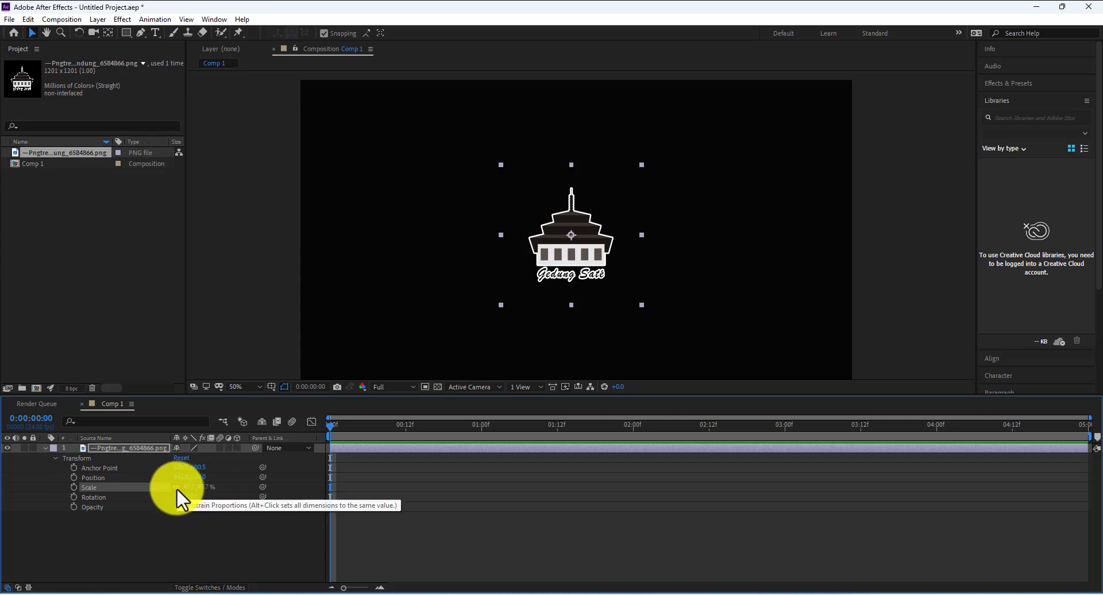
- Toggle Constrain Proportions on the logo's Scale, try changing the Scale value, and undo the change
left_click(177, 487)
left_click_drag(195, 487, 239, 482)
key("ctrl+z")
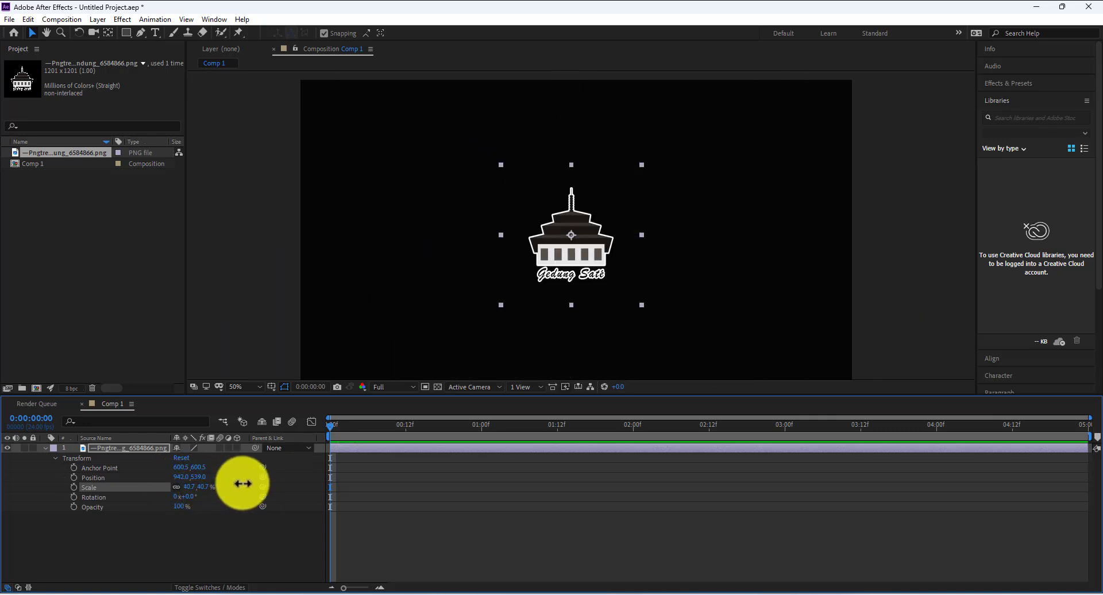
- Set the logo's Scale to 0% and enable Scale keyframing at 0:00:00:00
left_click_drag(197, 485, 185, 491)
left_click(197, 486)
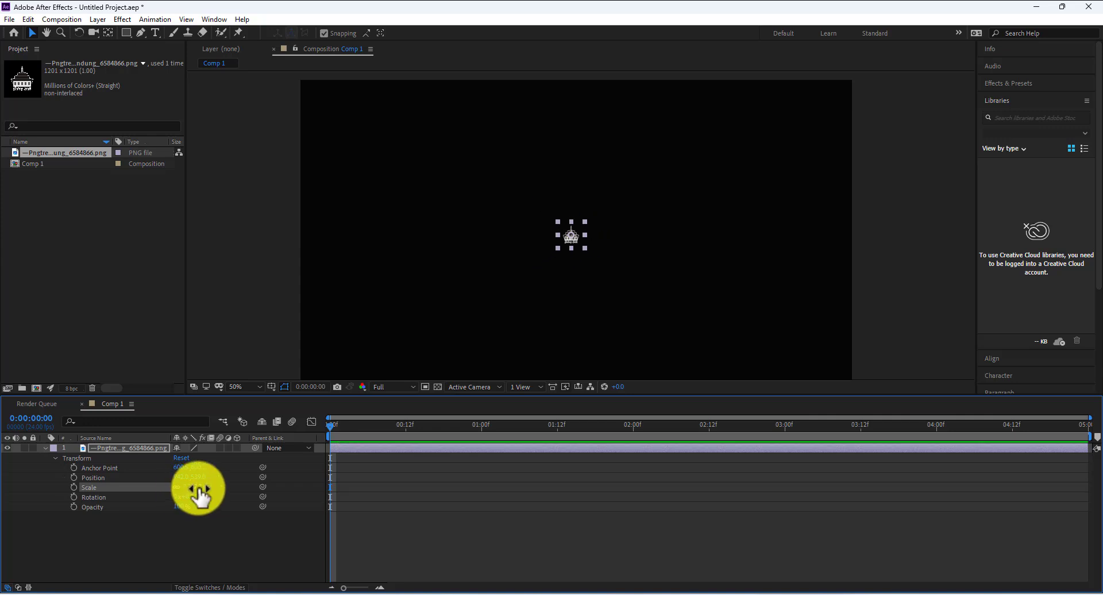
type("0")
key("Return")
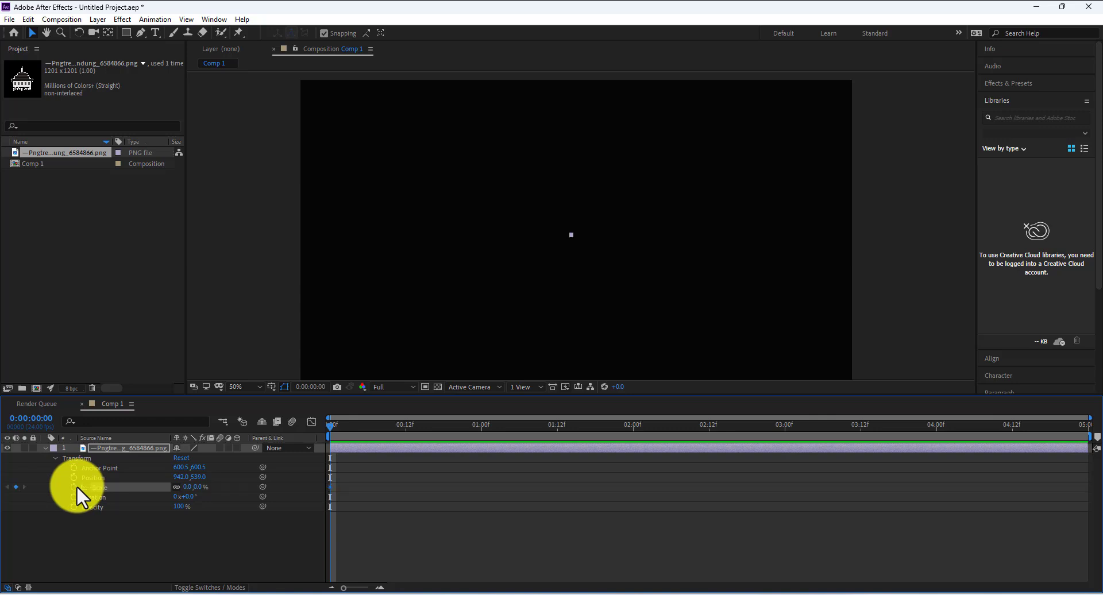
- Add a Scale keyframe of 120% for the logo at 0:00:00:12
left_click_drag(333, 429, 404, 440)
left_click_drag(195, 487, 266, 493)
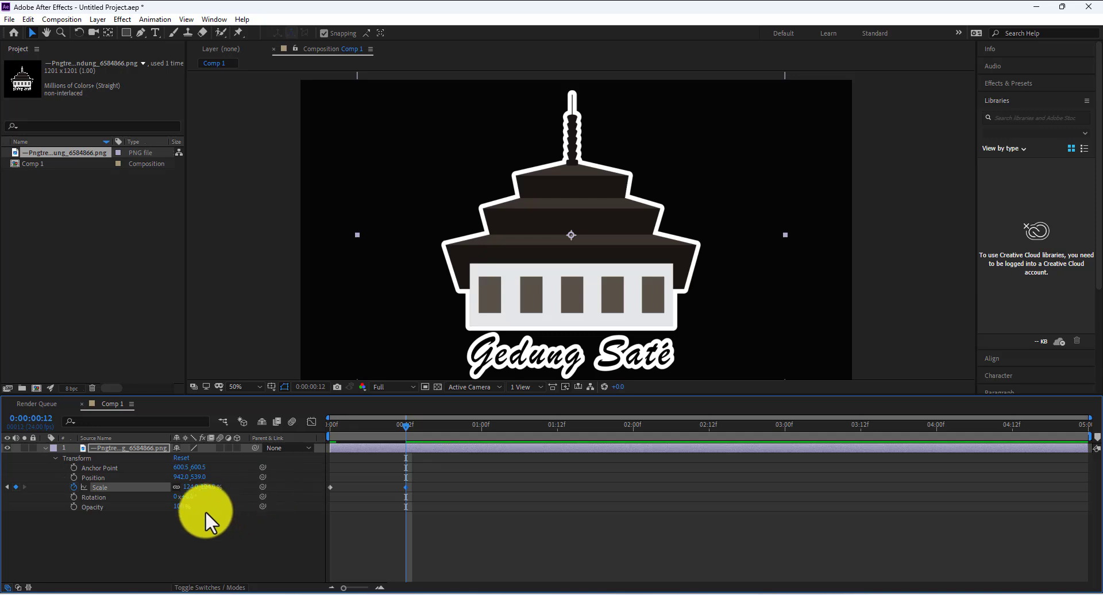
left_click(190, 488)
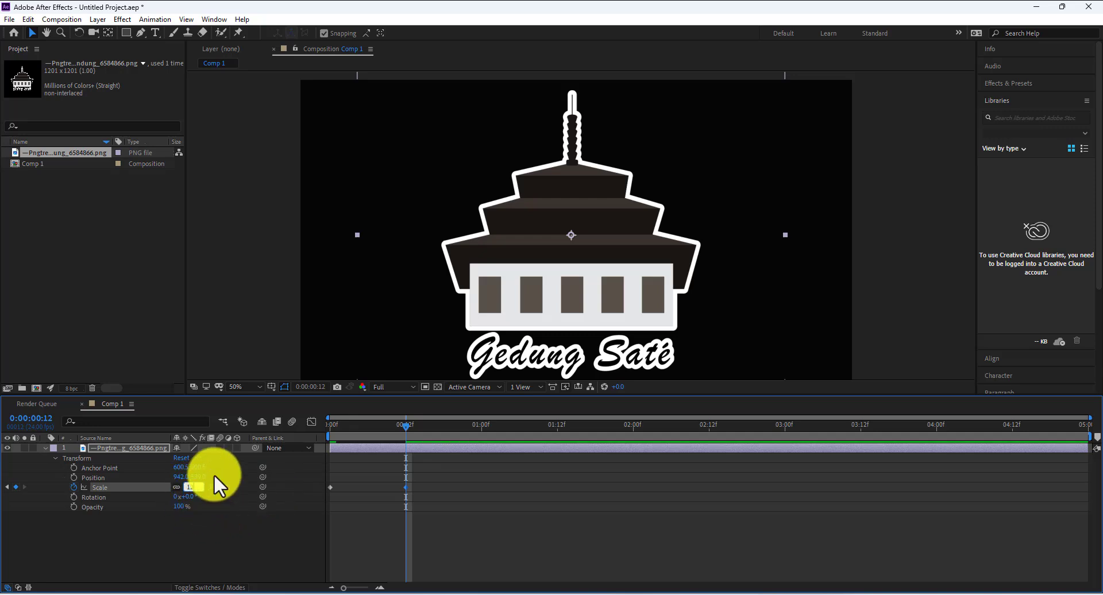
type("120")
key("Return")
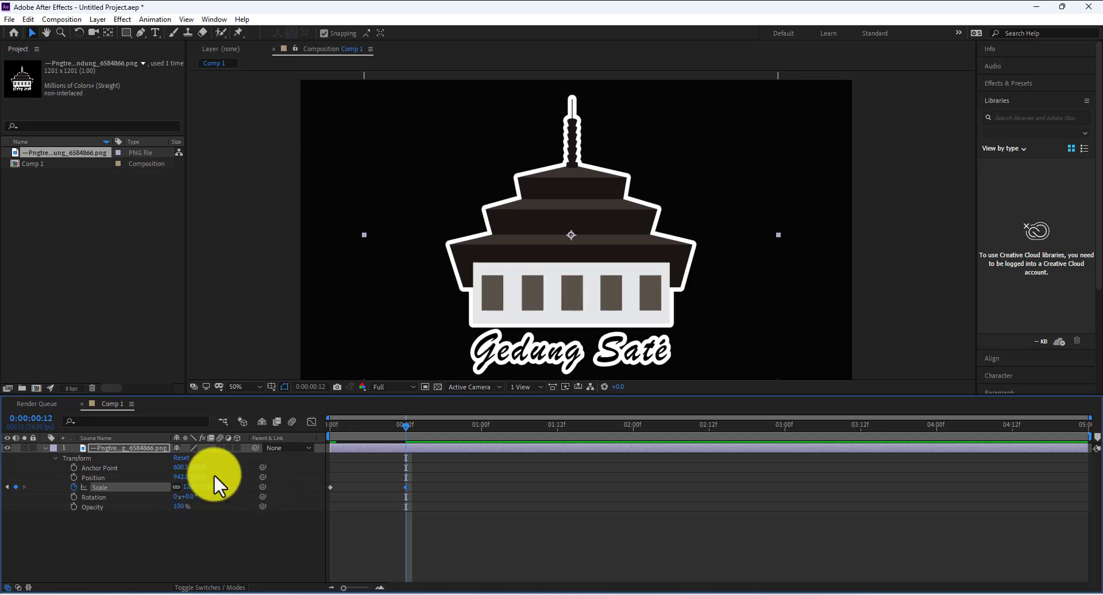
- Add Scale keyframes of 60% at 0:00:00:16 and 78% at 0:00:00:18
mouse_move(397, 430)
left_mouse_down()
mouse_move(440, 430)
mouse_move(404, 437)
mouse_move(430, 435)
left_mouse_up()
left_click_drag(214, 493, 181, 491)
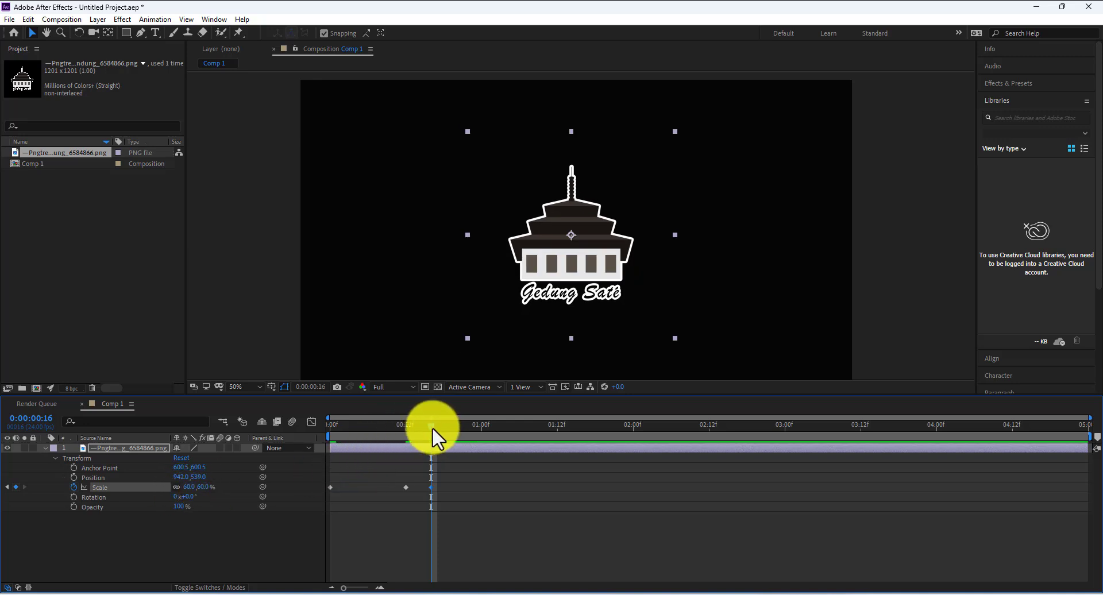
left_click_drag(432, 426, 444, 427)
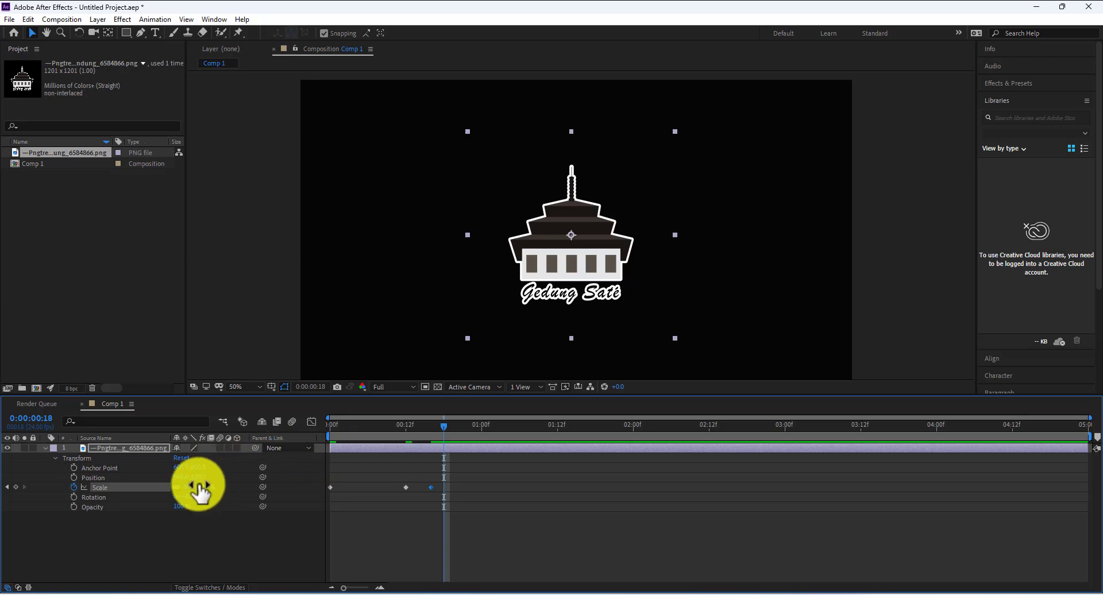
left_click_drag(200, 489, 210, 486)
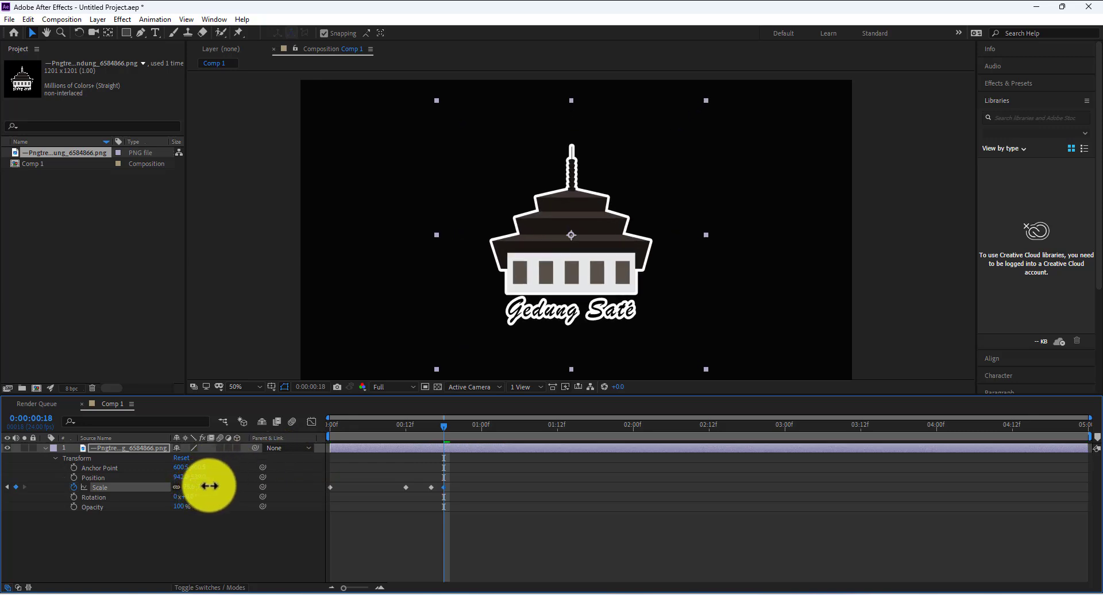
- Preview the logo's Scale animation twice from 0:00:00:00
left_click(432, 426)
left_click_drag(442, 423, 282, 444)
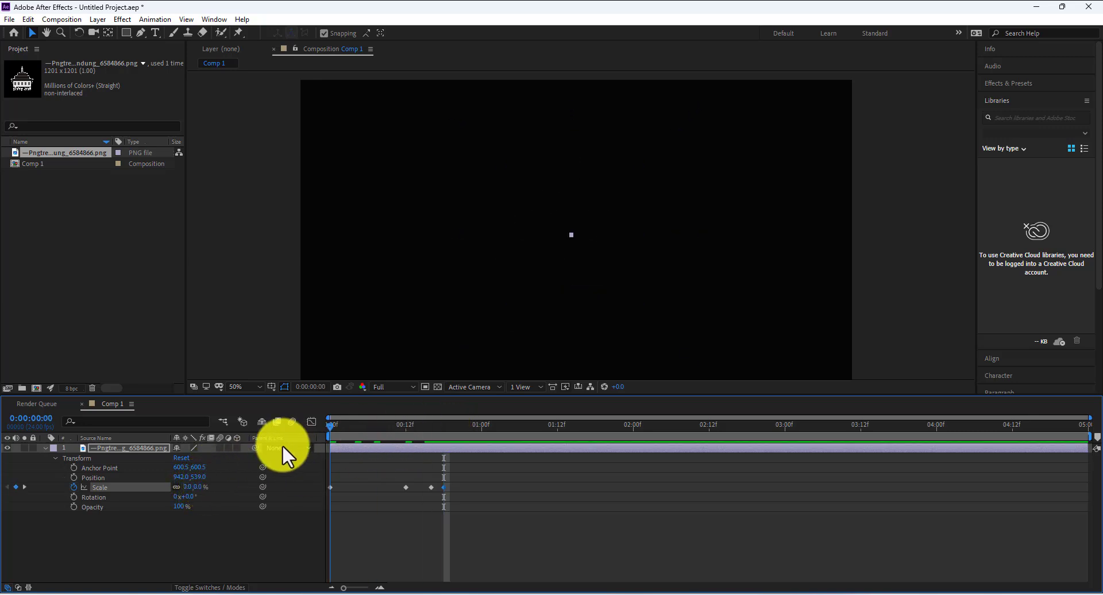
key("space")
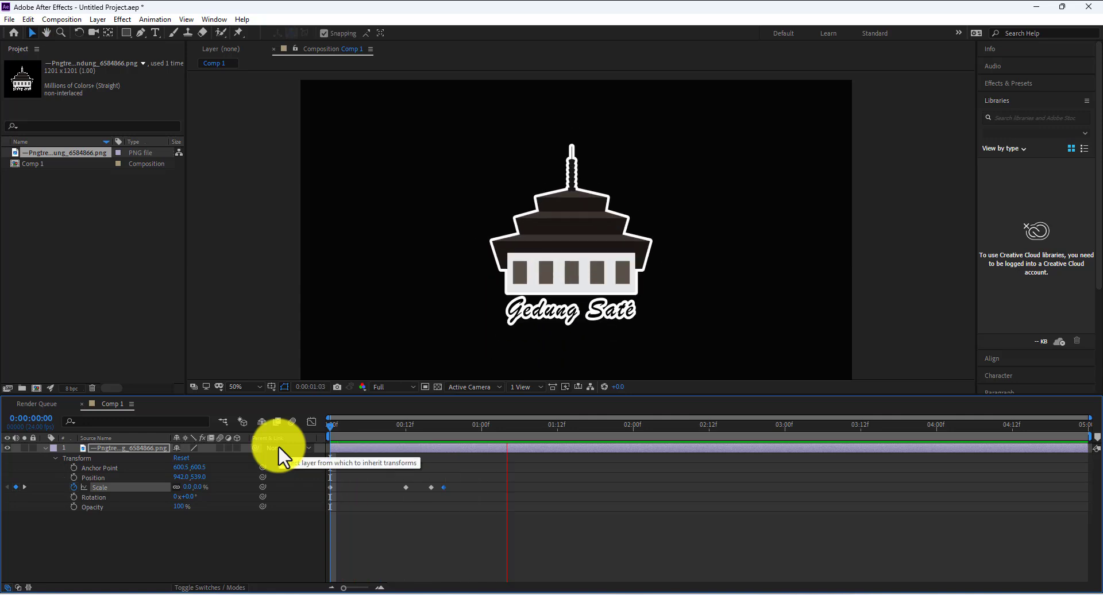
key("space")
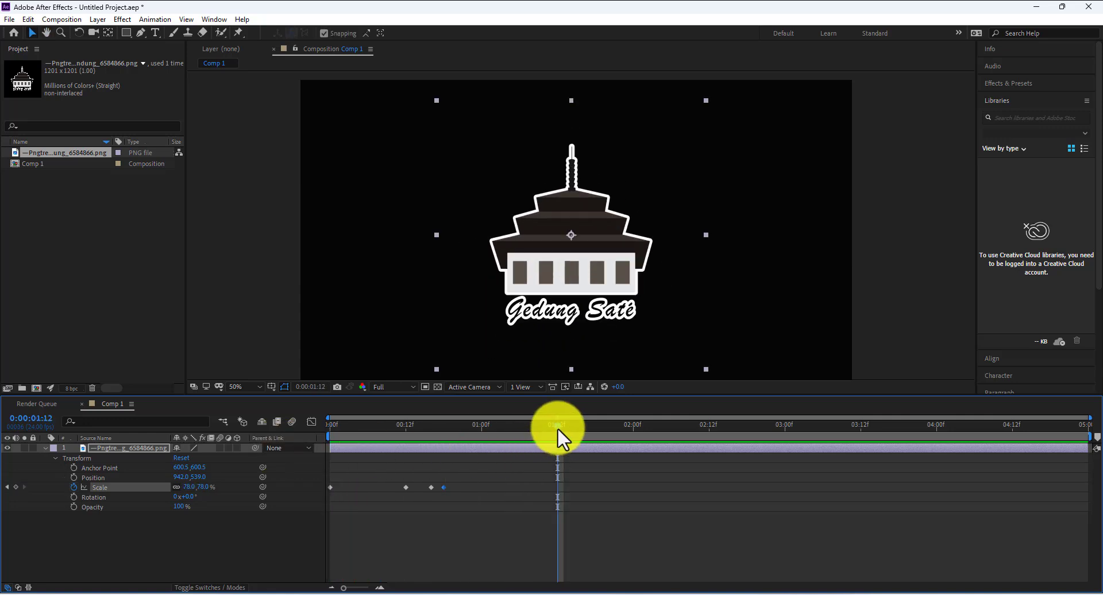
left_click_drag(557, 427, 278, 450)
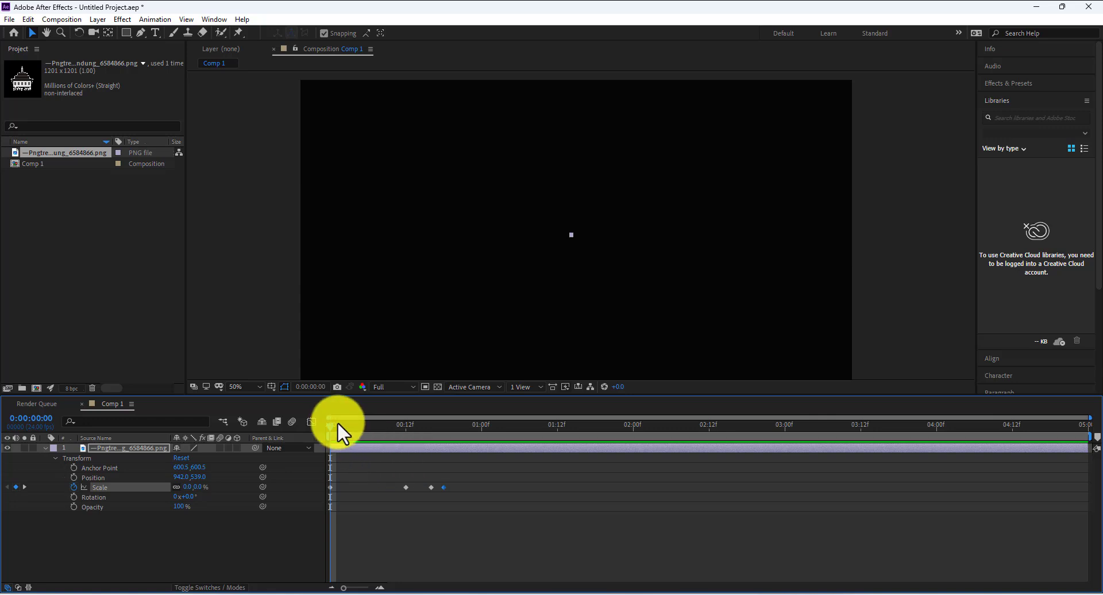
left_click_drag(332, 426, 257, 462)
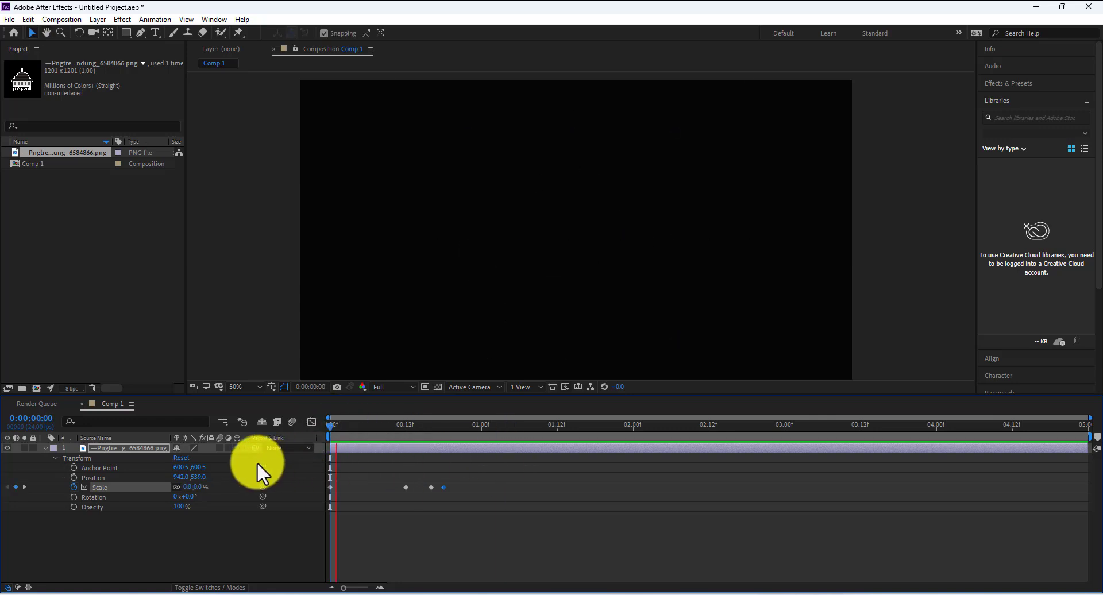
key("space")
key("space")
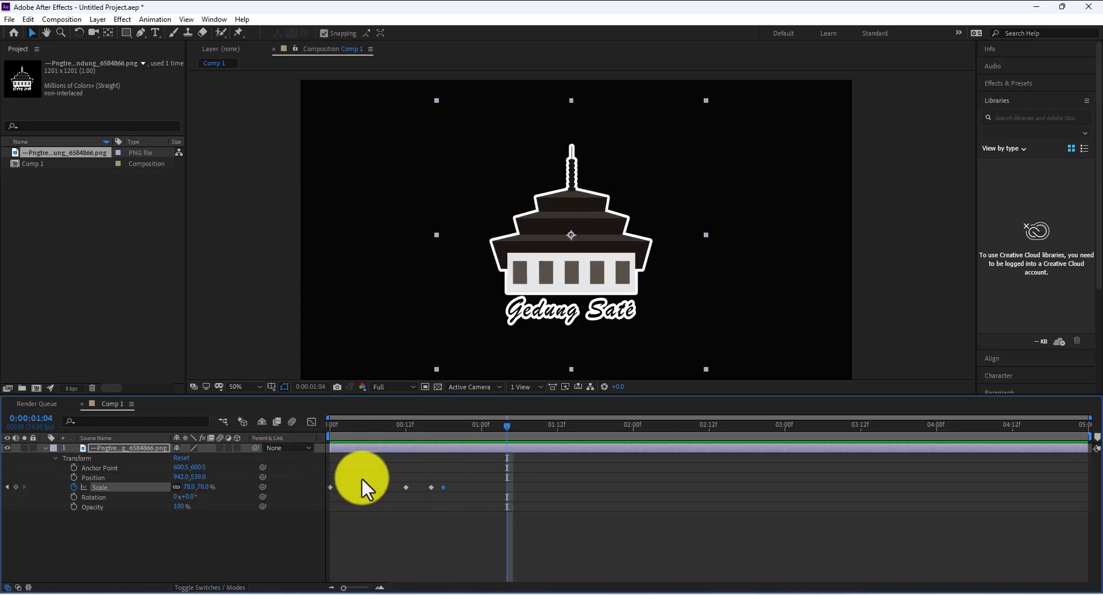
- Delay the last Scale keyframe to about 0:00:00:20 and the third to about 0:00:00:17, and preview the animation from the start
left_click(461, 501)
left_click(442, 485)
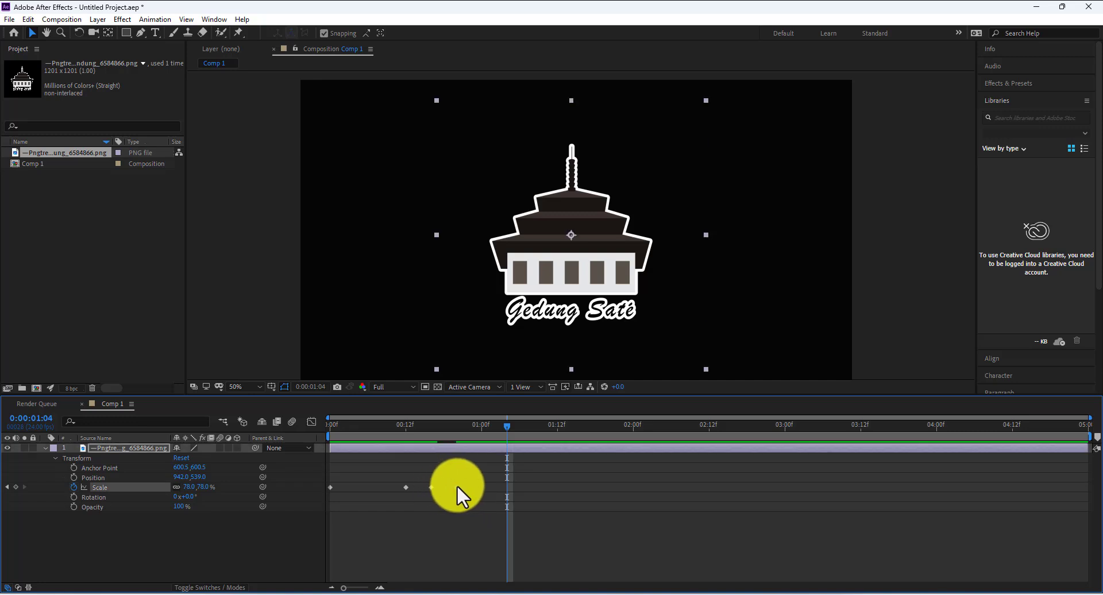
left_click(434, 485)
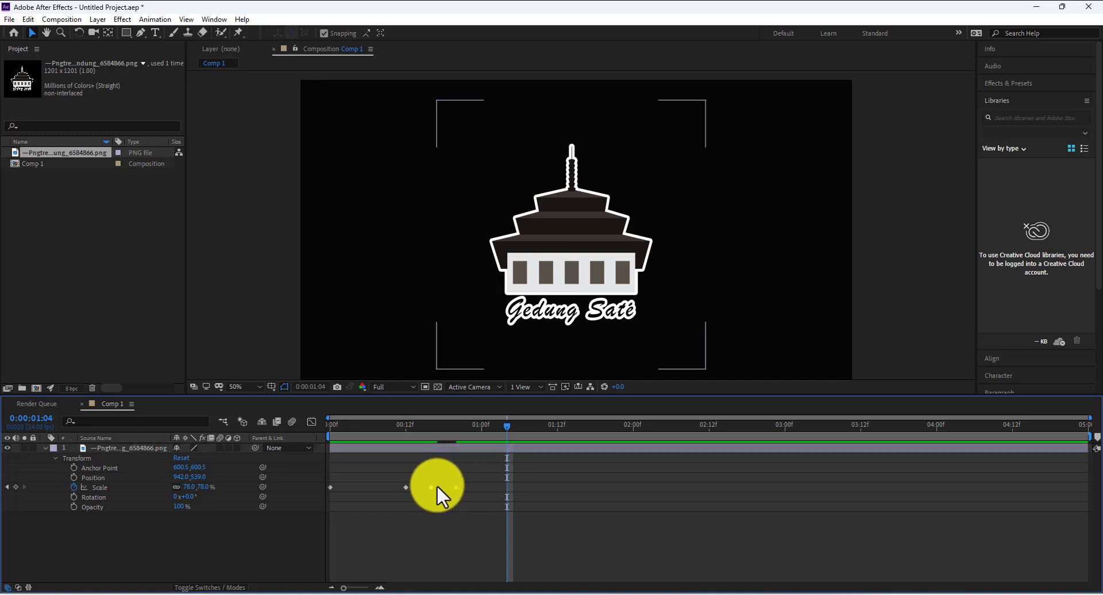
left_click(438, 487)
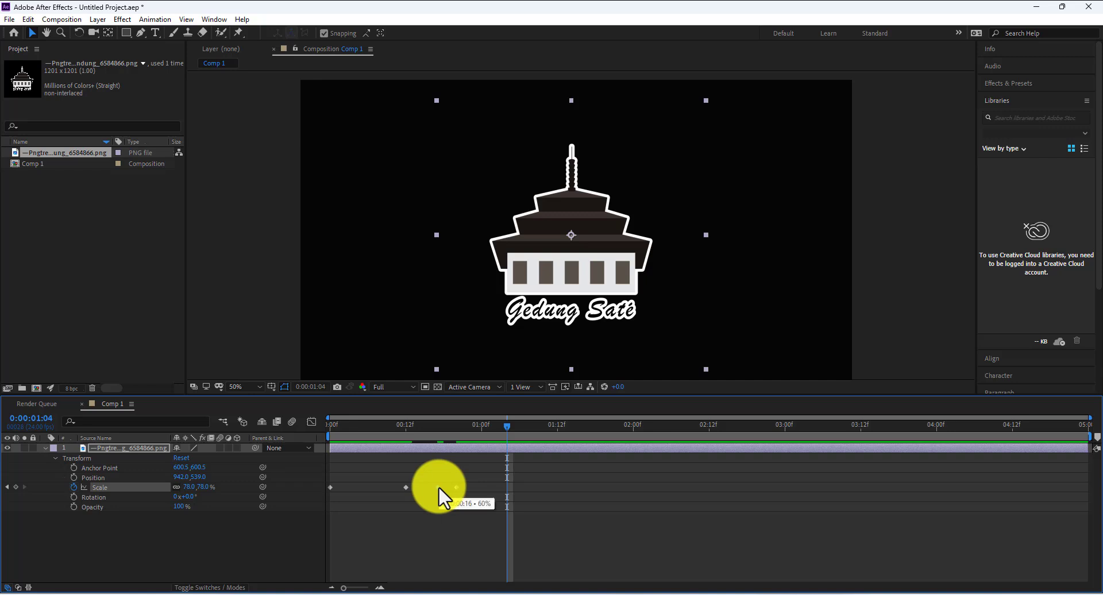
key("Home")
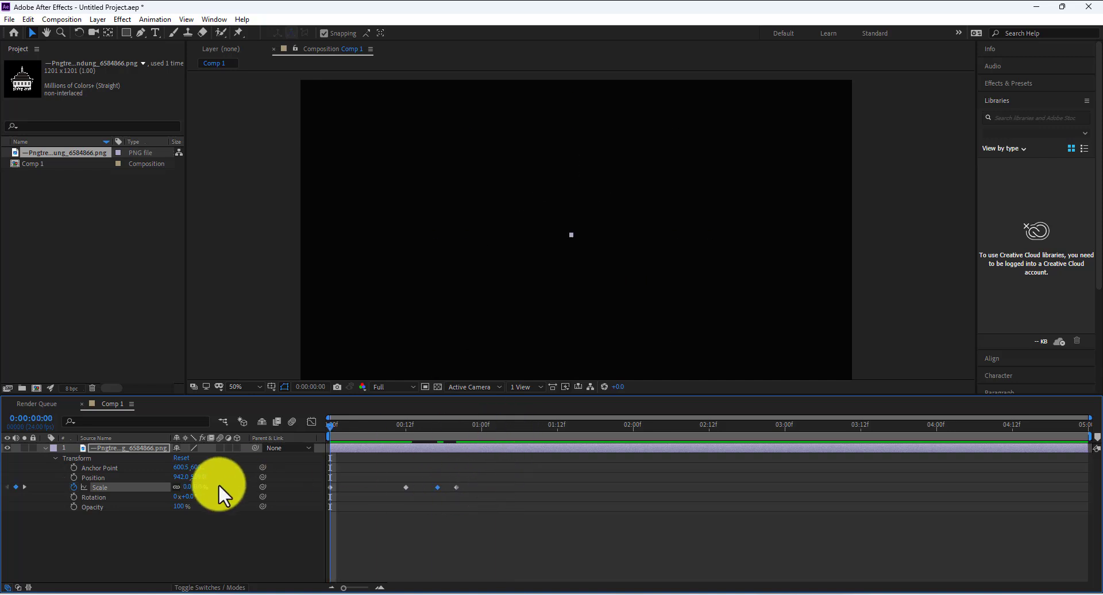
key("space")
key("space")
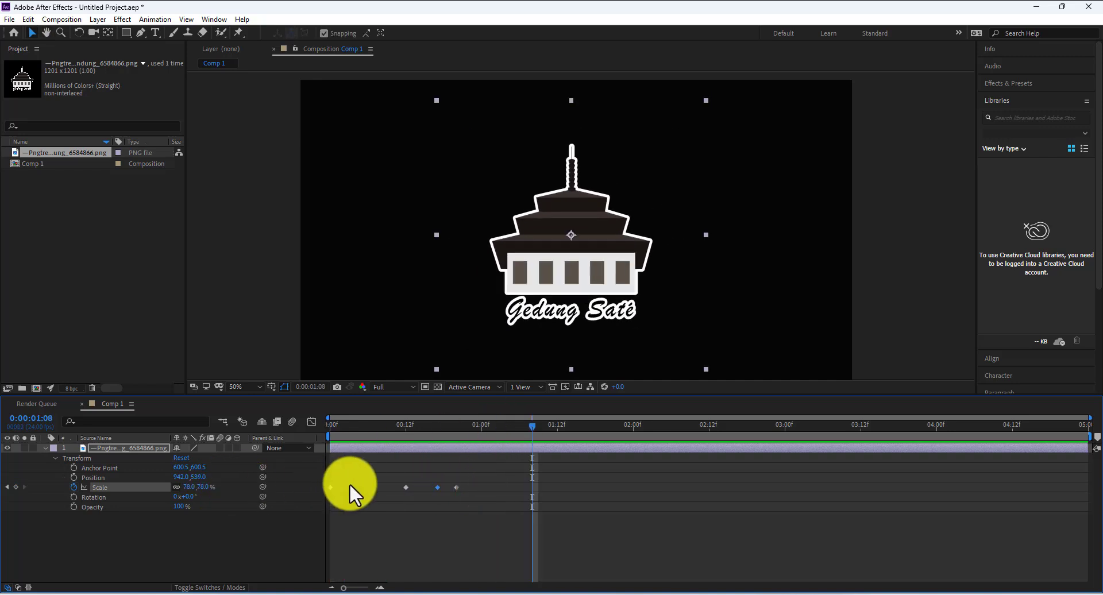
- Delay the second, third and fourth Scale keyframes to 0:00:00:14, about 0:00:00:21 and 0:00:01:00, and preview the slower animation from the start
left_click_drag(456, 487, 419, 486)
left_click(412, 488)
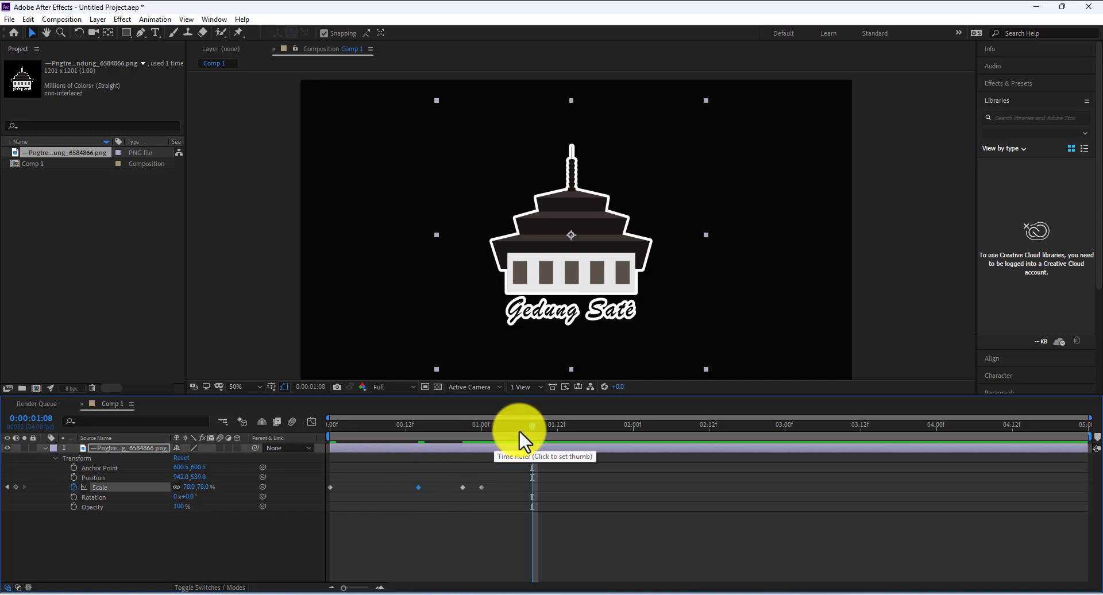
left_click_drag(530, 426, 245, 473)
key("space")
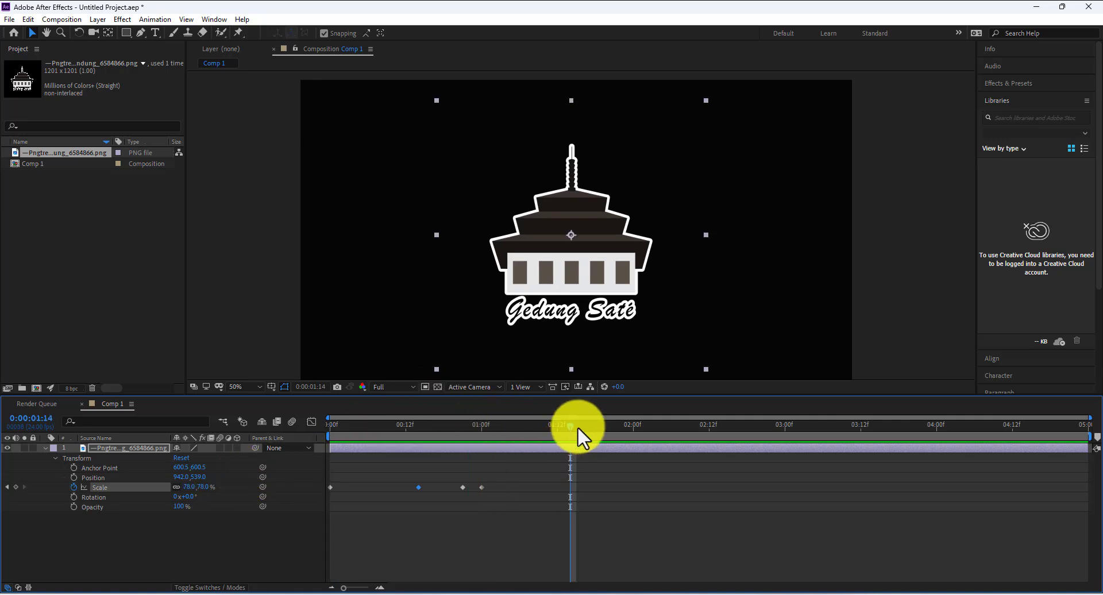
left_click_drag(573, 426, 319, 443)
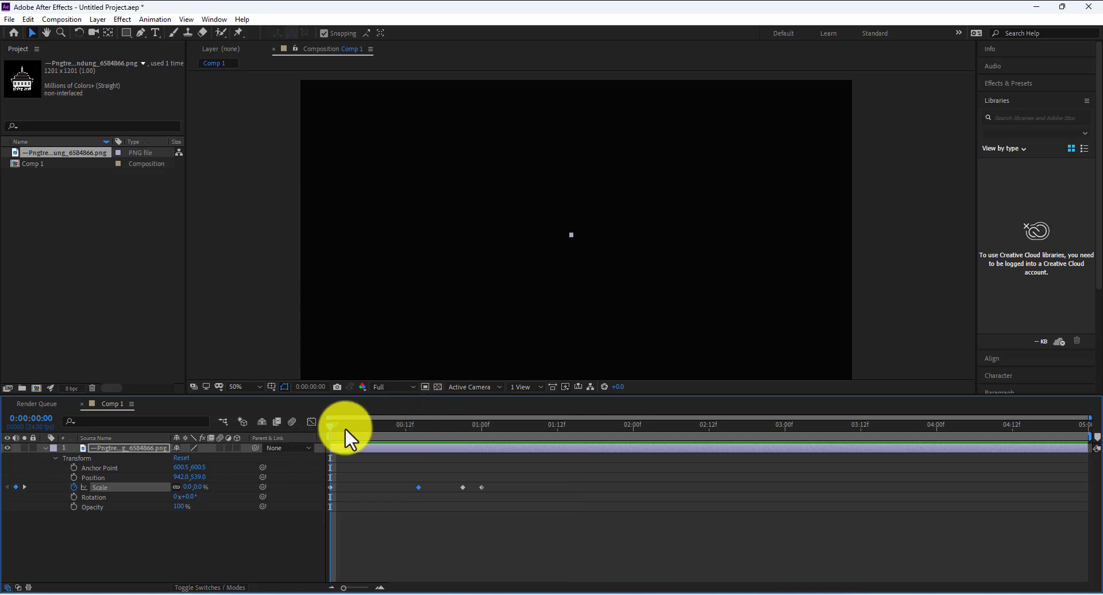
key("space")
key("space")
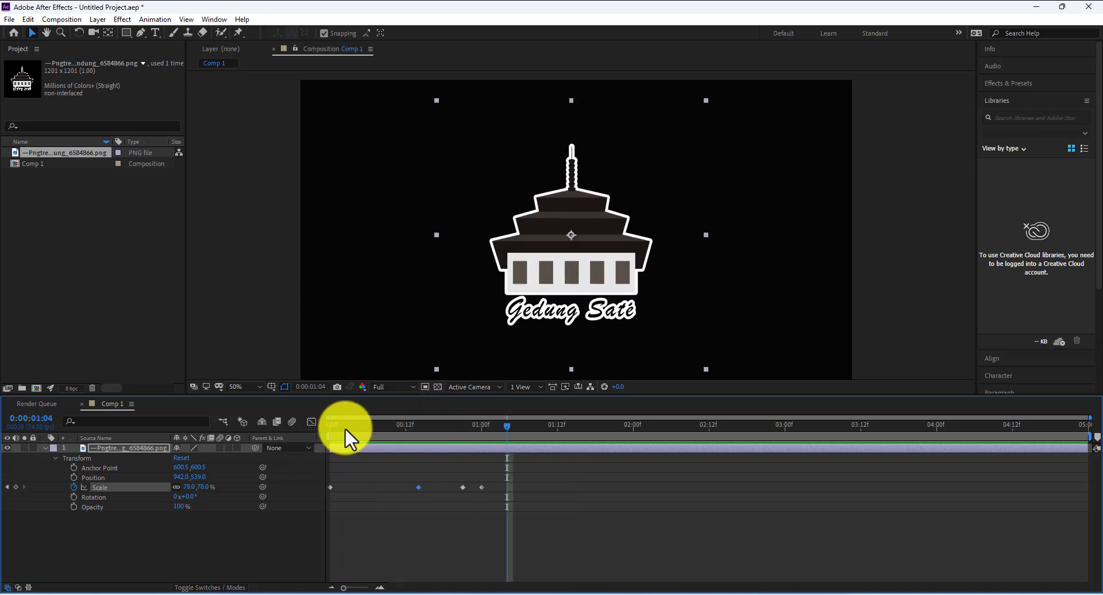
- Select all four Scale keyframes and apply Easy Ease In to them
left_click(545, 485)
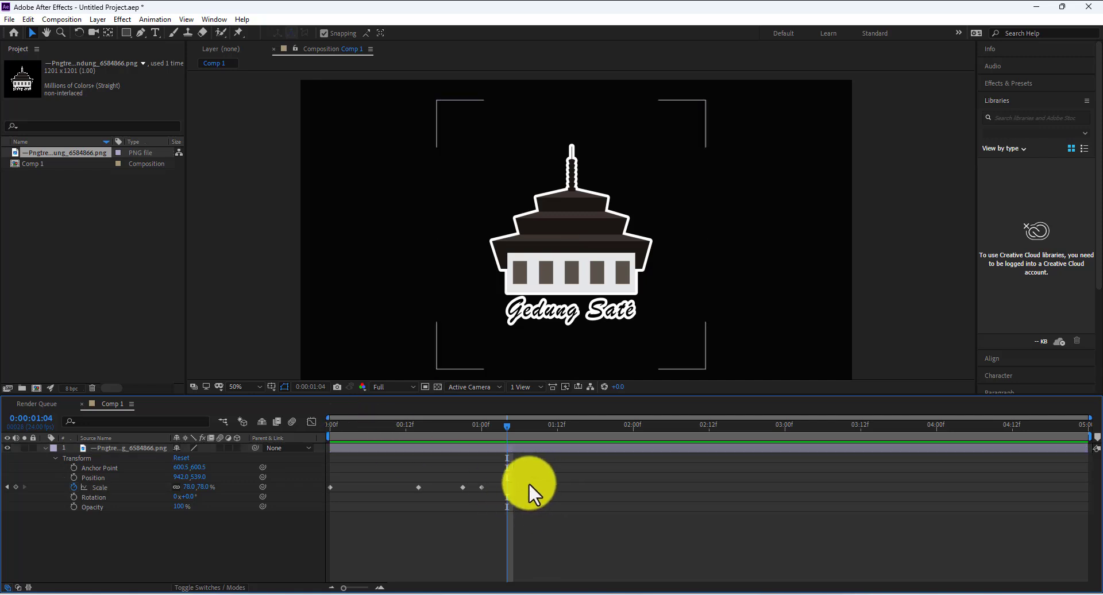
left_click_drag(528, 482, 309, 486)
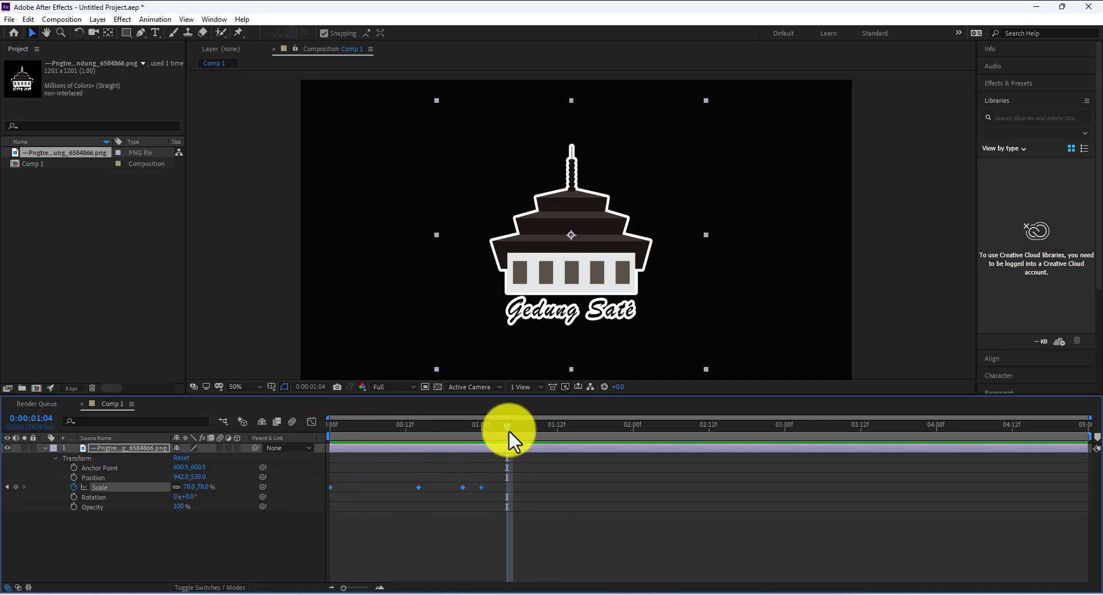
left_click_drag(508, 426, 483, 433)
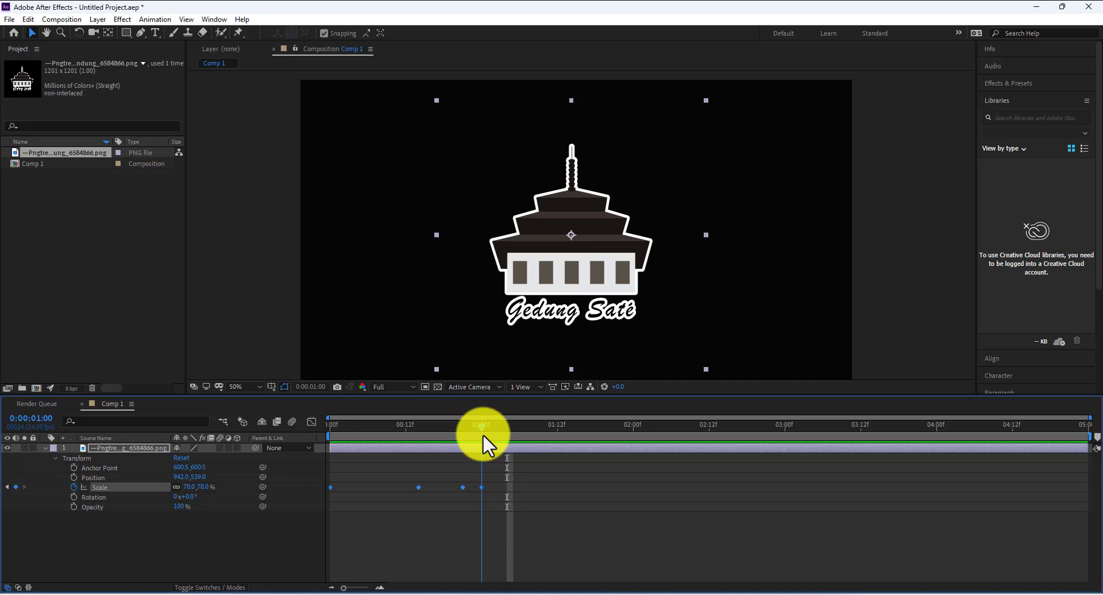
right_click(481, 487)
mouse_move(571, 478)
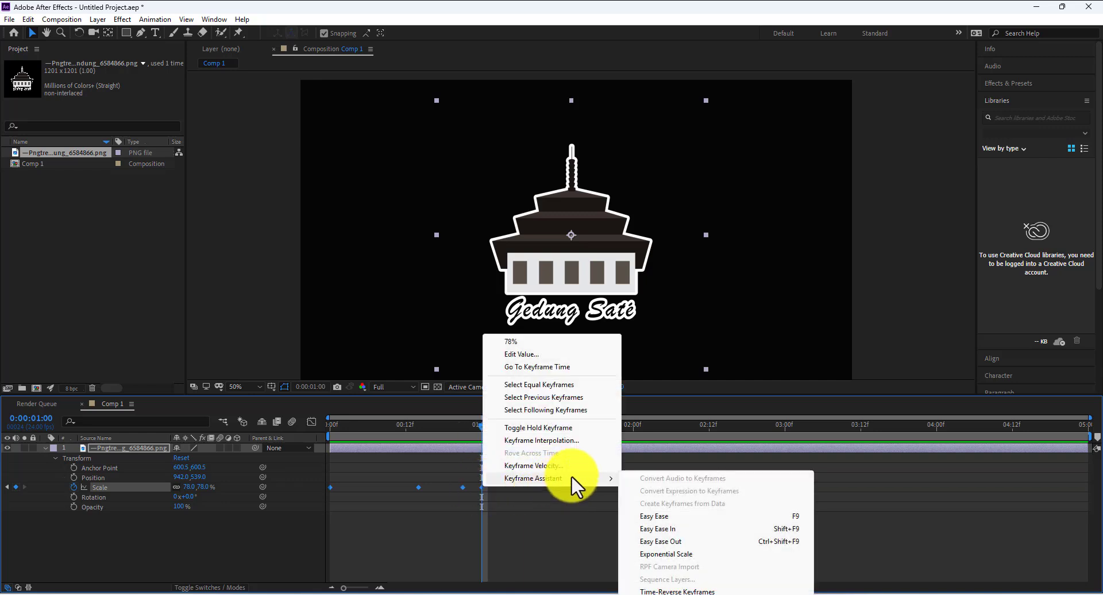
left_click(678, 526)
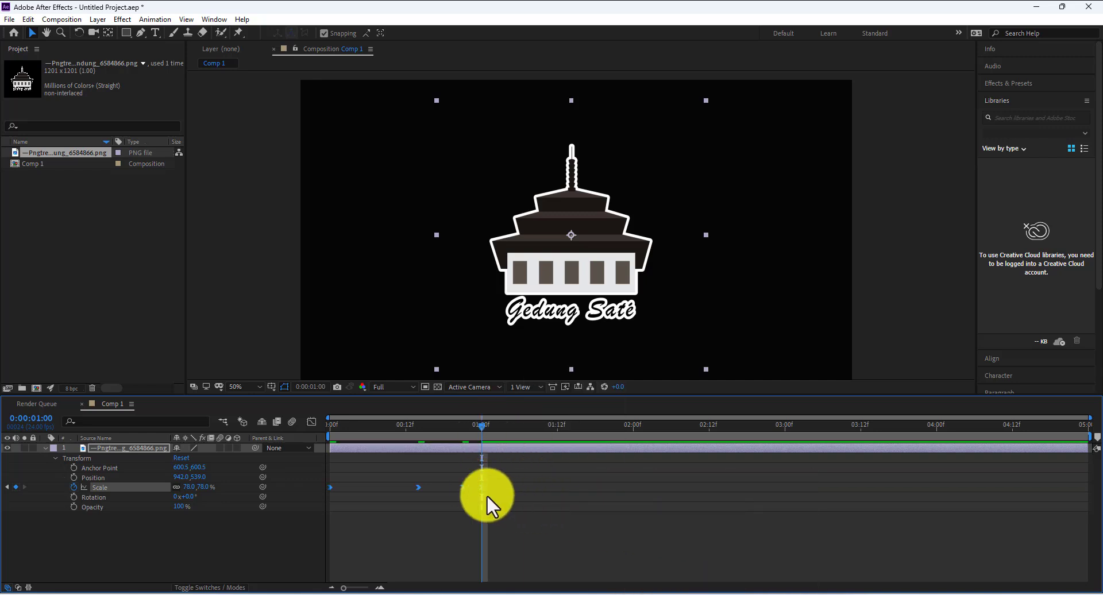
- Examine the eased Scale curves in the Graph Editor and preview the animation from 0:00:00:00
left_click(312, 422)
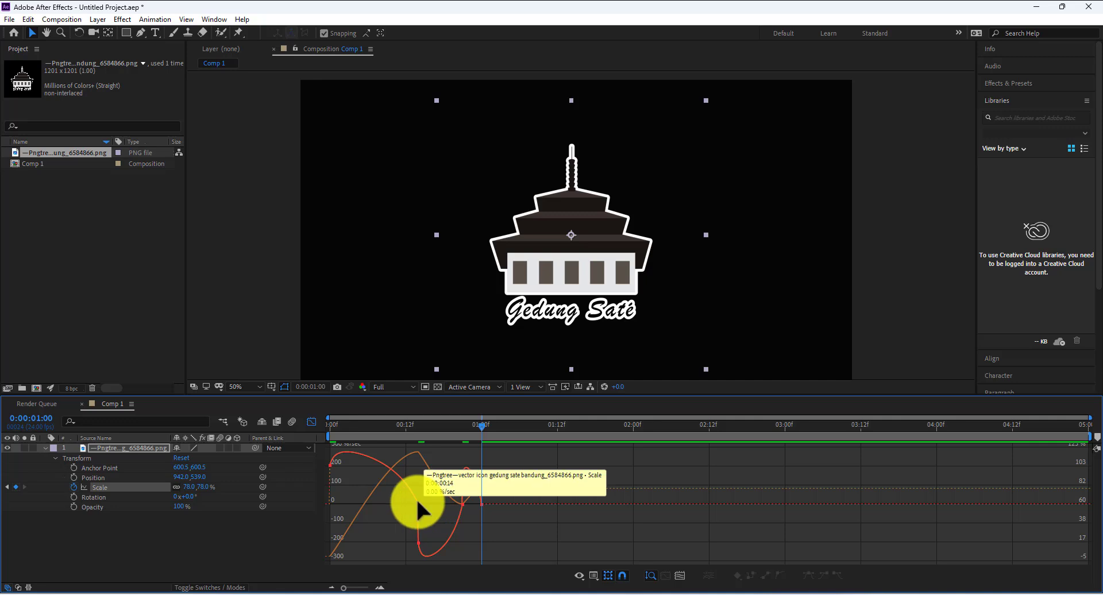
left_click_drag(482, 425, 304, 443)
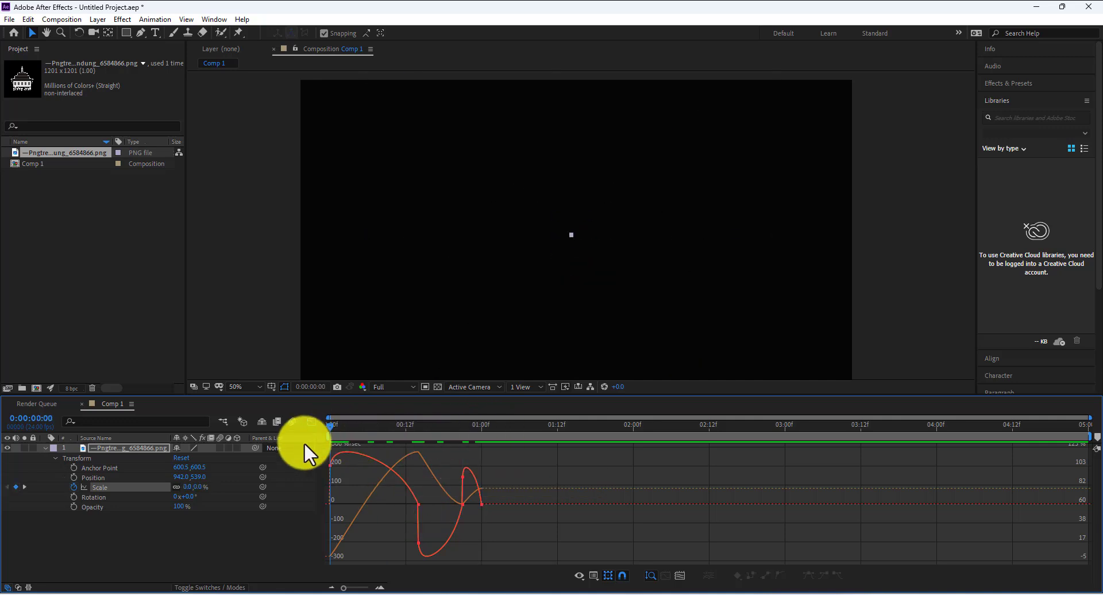
key("space")
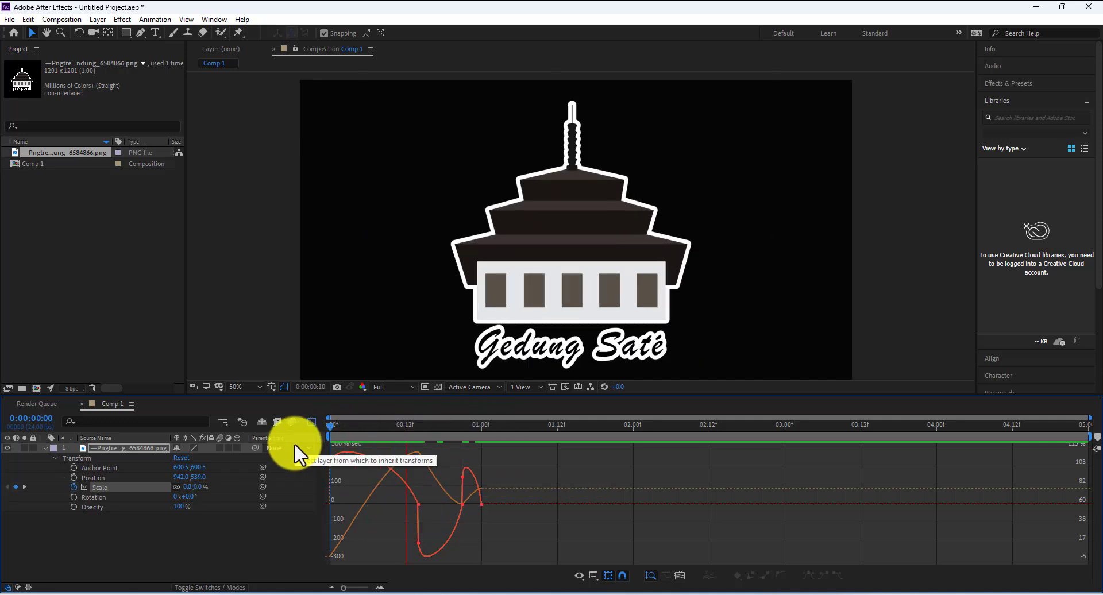
key("space")
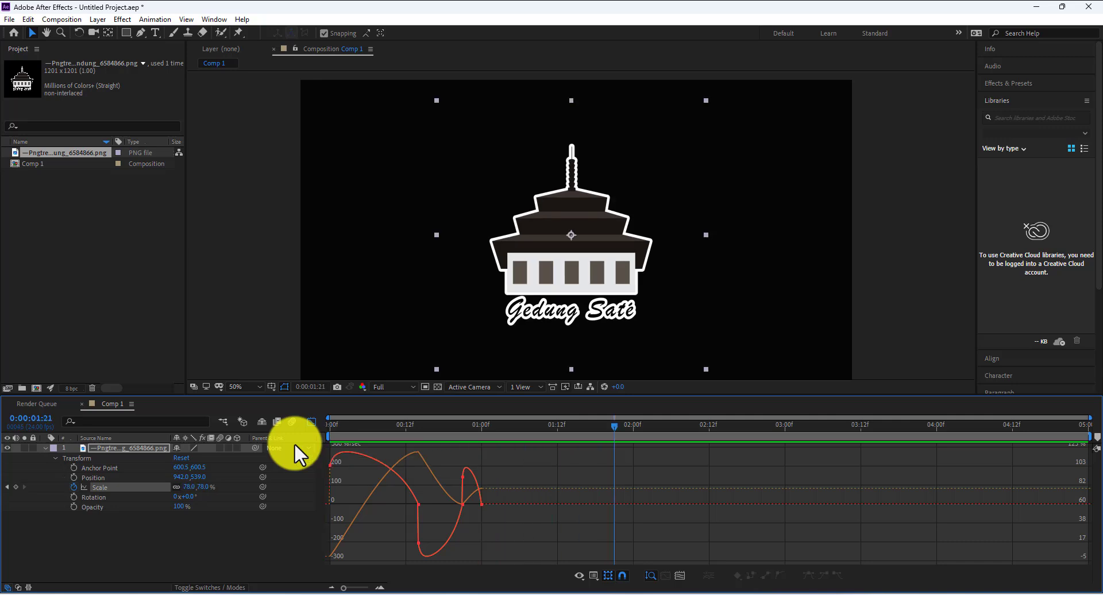
- Undo the Easy Ease In on the Scale keyframes and return to the layer bar view
key("ctrl+z")
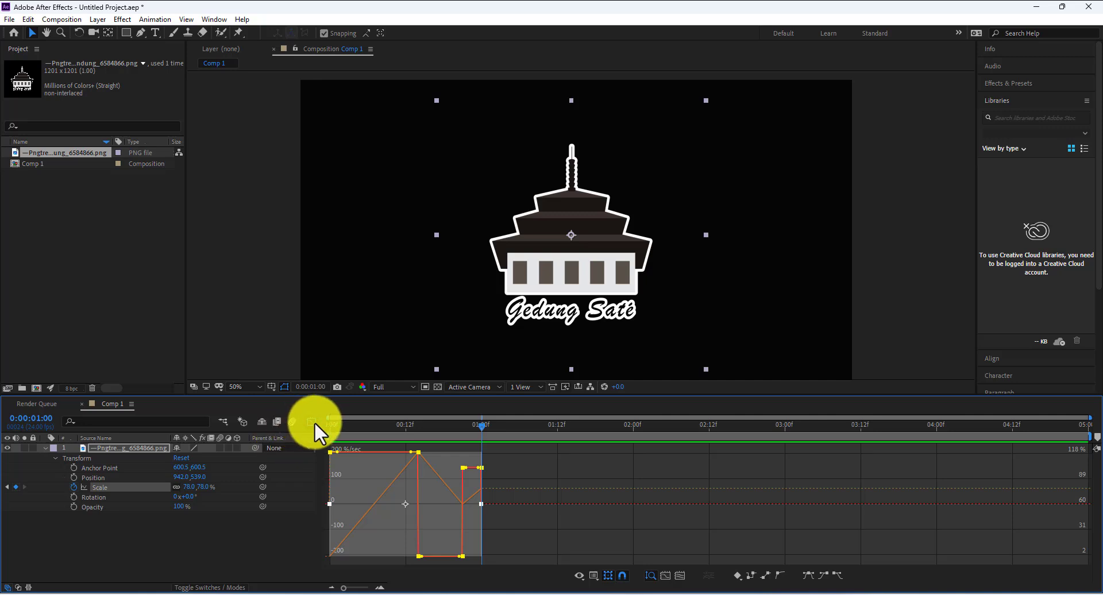
left_click(313, 422)
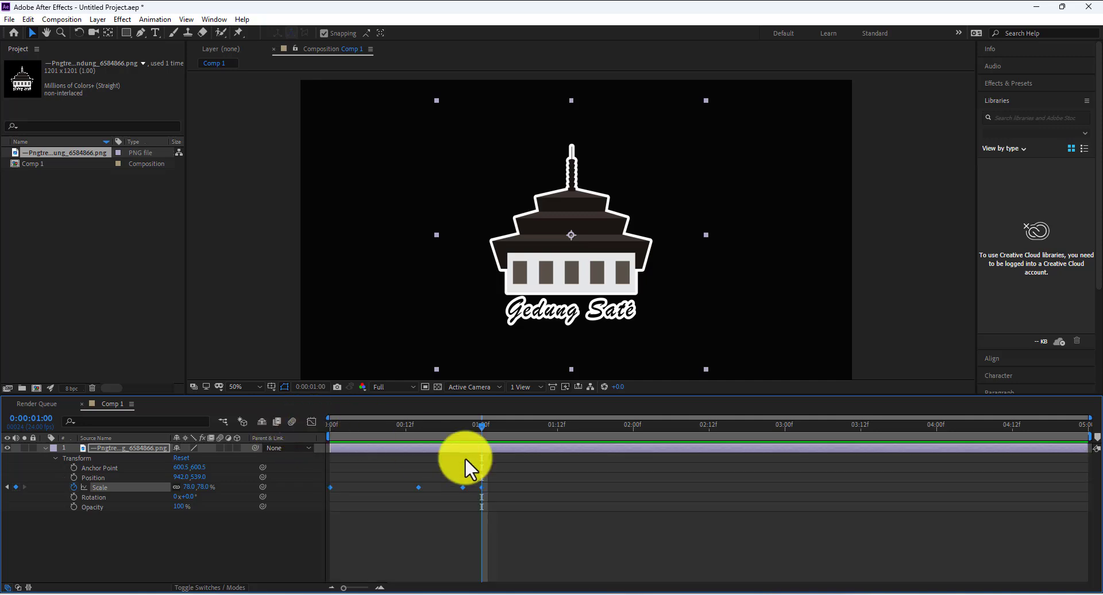
- Try Easy Ease on all four Scale keyframes, check the curves in the Graph Editor, and undo it
right_click(480, 486)
mouse_move(556, 477)
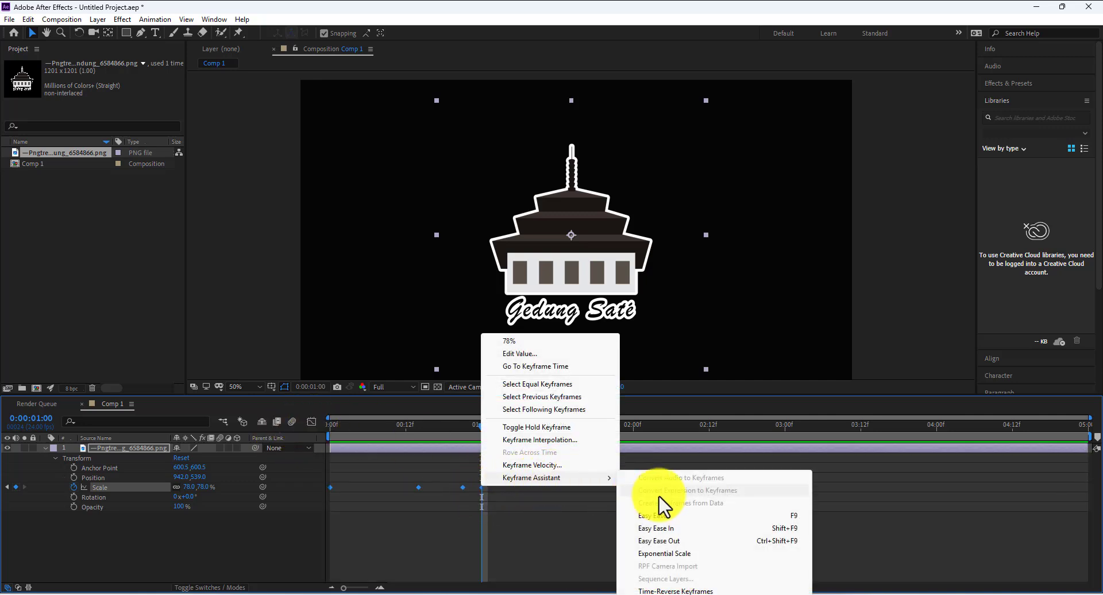
left_click(660, 518)
left_click(313, 422)
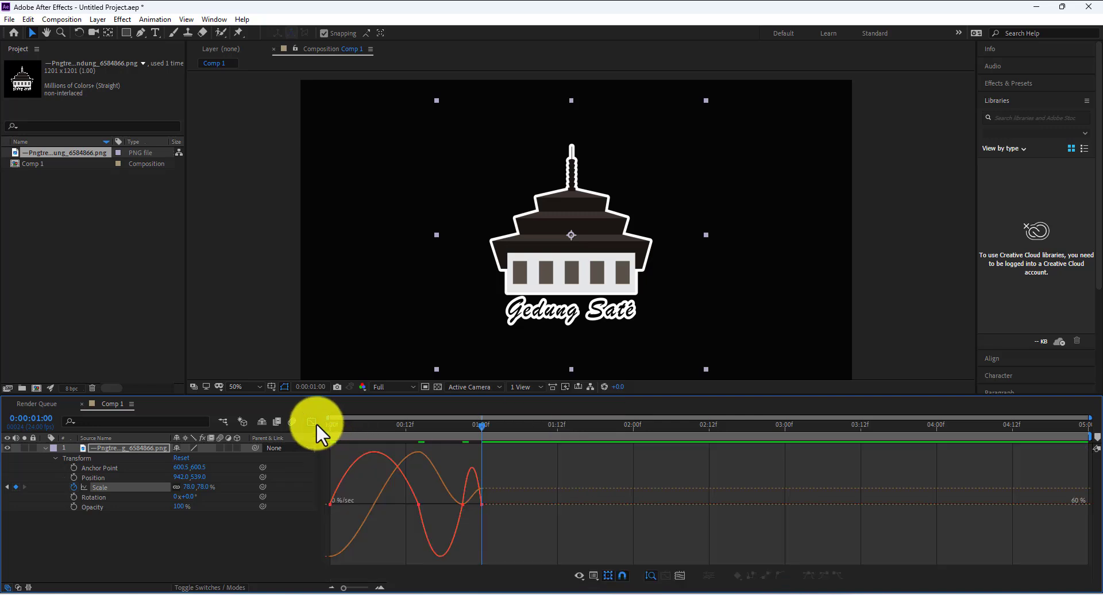
key("ctrl+z")
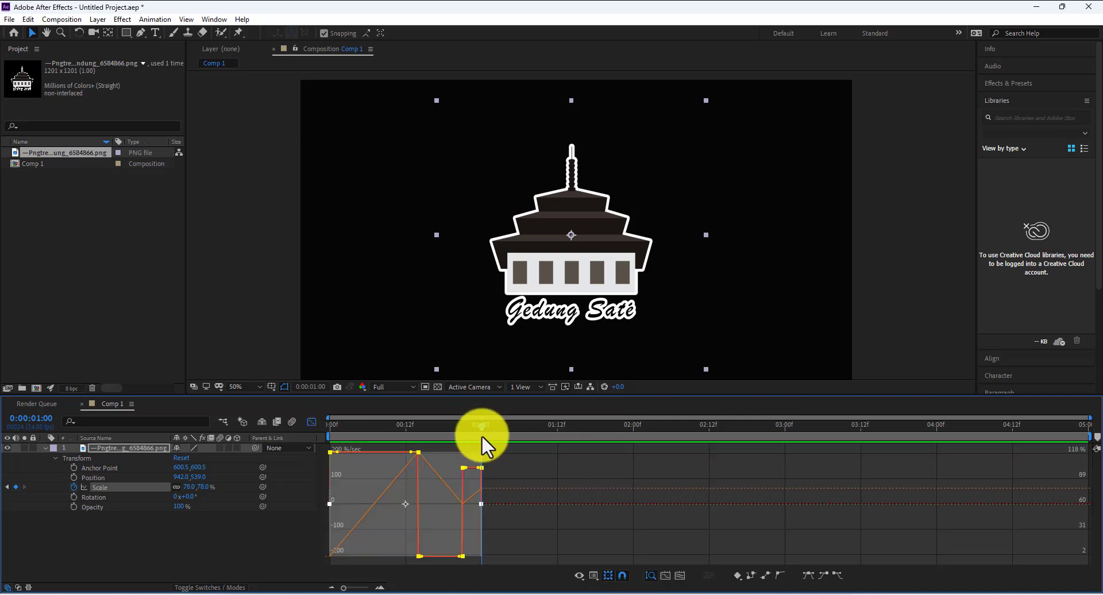
left_click(312, 423)
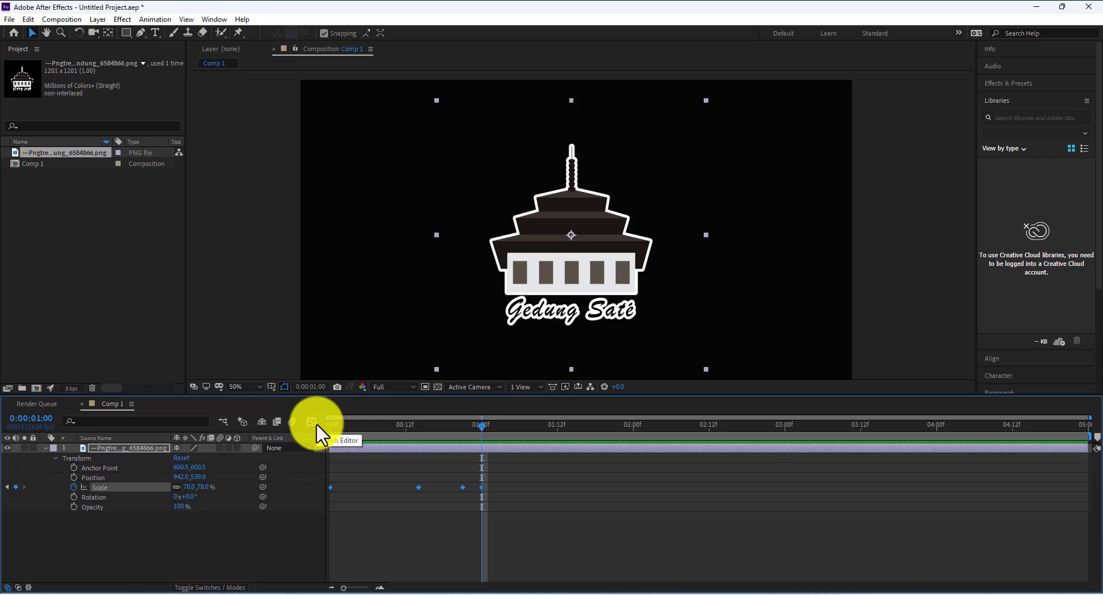
right_click(482, 487)
mouse_move(571, 480)
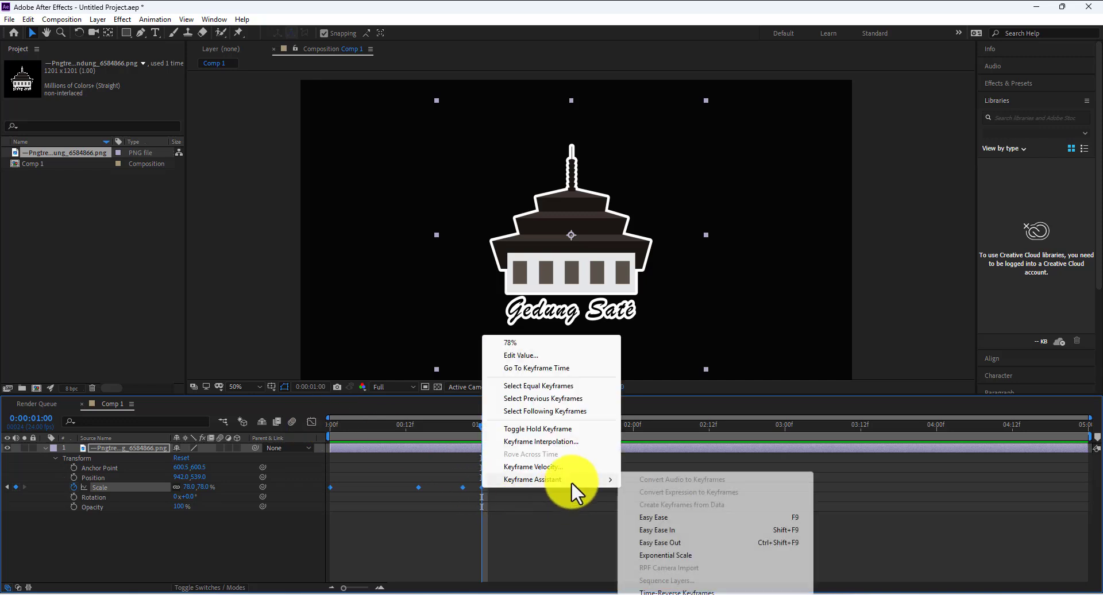
left_click(699, 531)
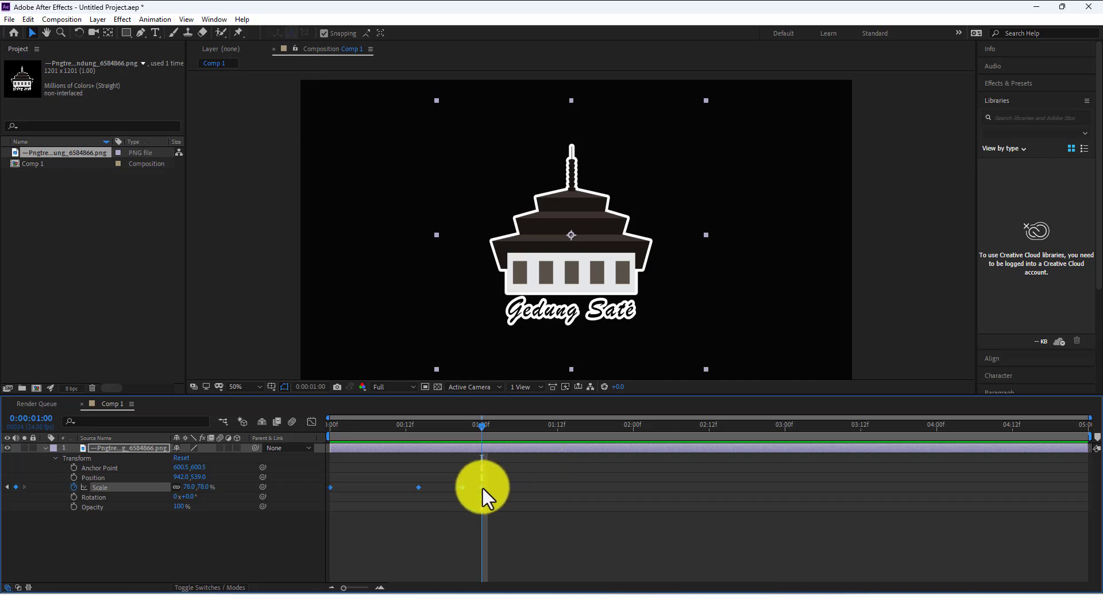
- Apply Easy Ease to all four Scale keyframes and show their curves in the Graph Editor
right_click(482, 488)
mouse_move(567, 479)
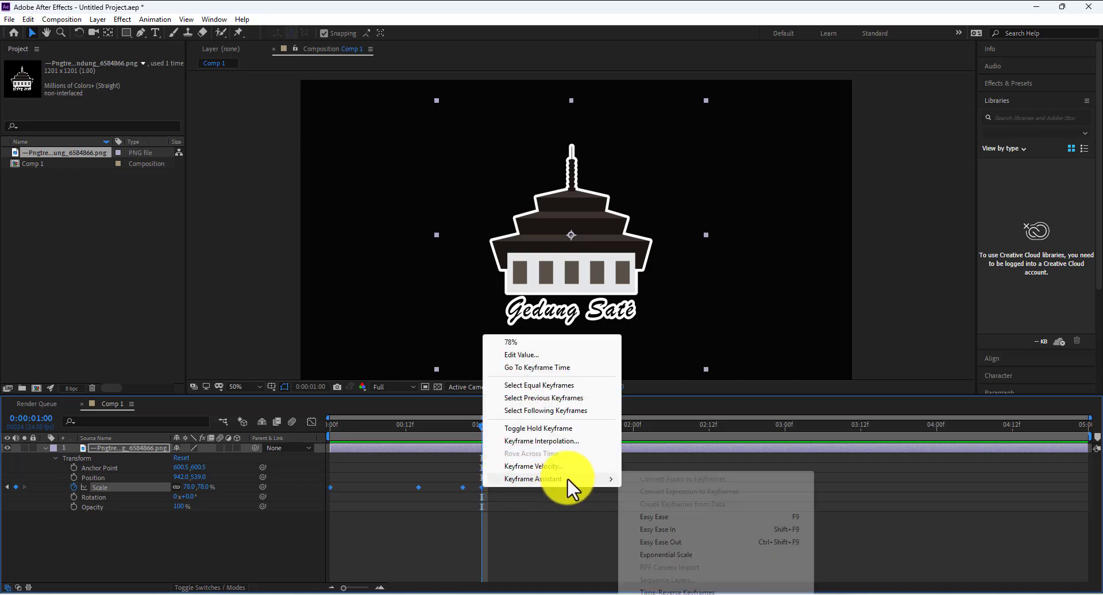
left_click(673, 517)
left_click(312, 422)
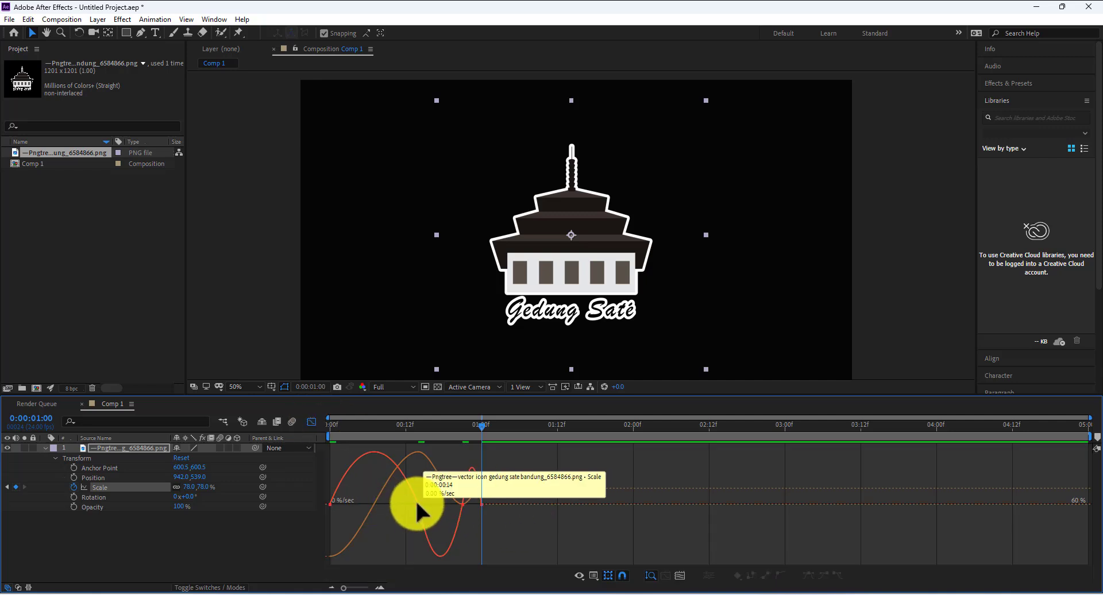
- Extend the Scale speed handles between the first three keyframes, forming a sharp speed peak in each of the two segments
double_click(397, 507)
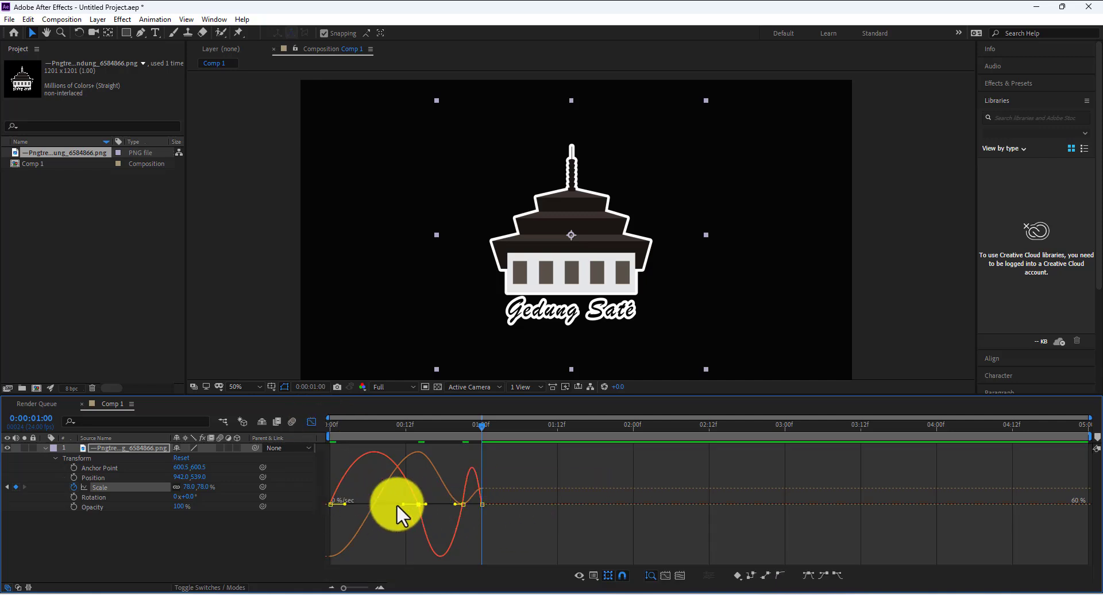
left_click_drag(403, 503, 382, 526)
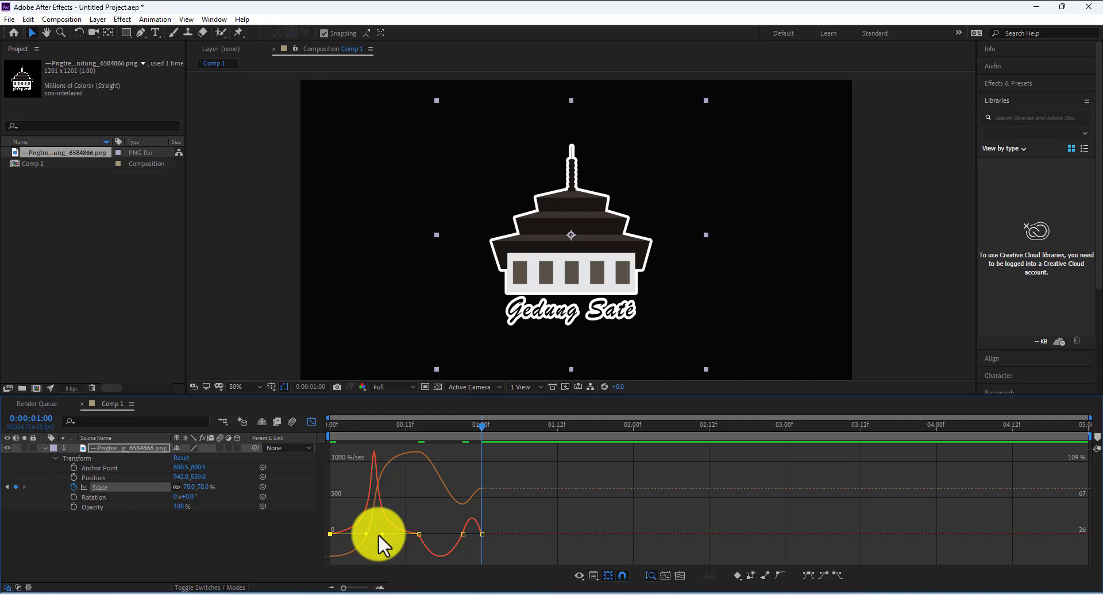
left_click(378, 534)
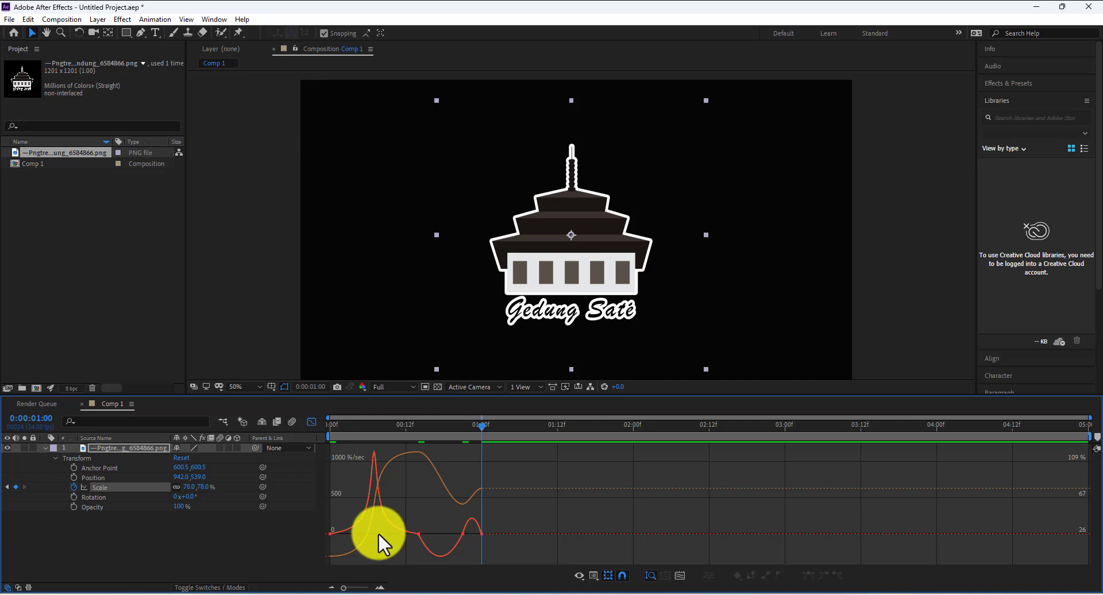
left_click(448, 533)
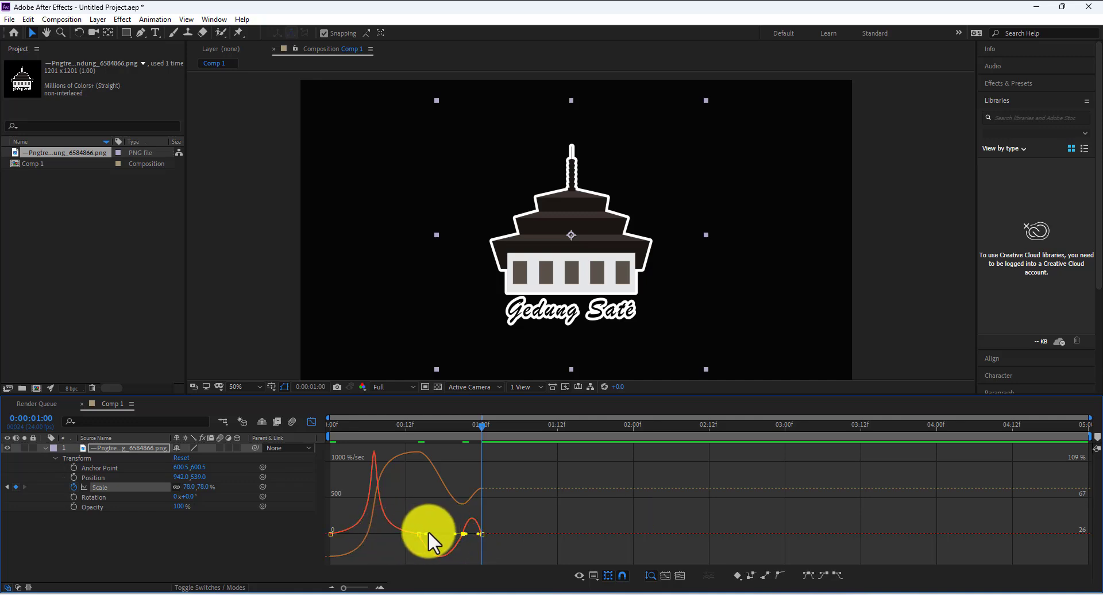
left_click_drag(430, 535, 474, 511)
left_click(451, 528)
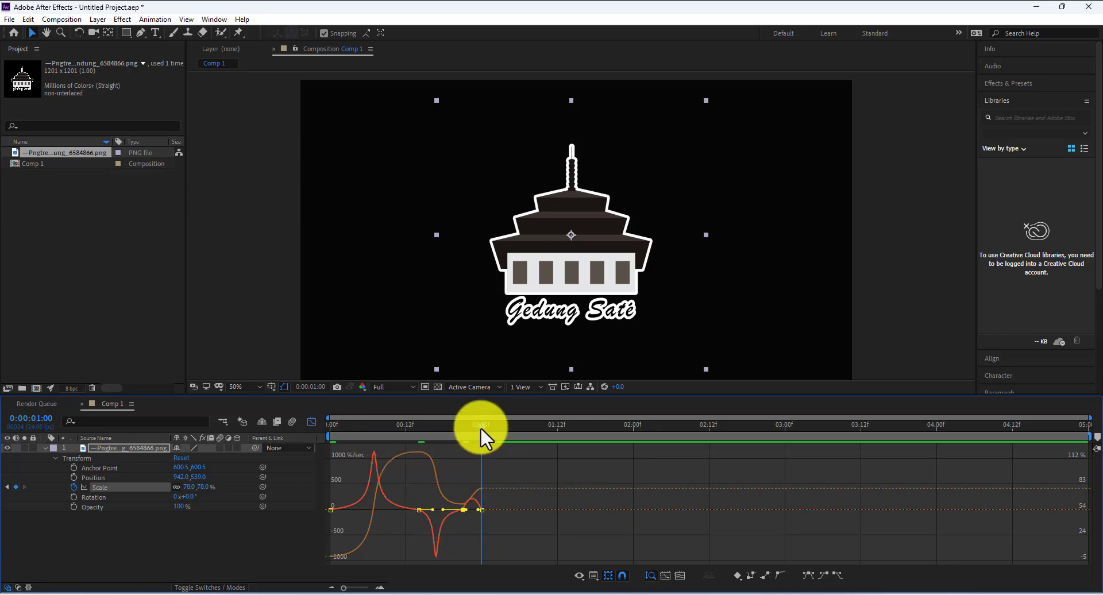
- Preview the reshaped Scale animation from 0:00:00:00 and return the playhead to the start
left_click_drag(480, 427, 313, 460)
key("space")
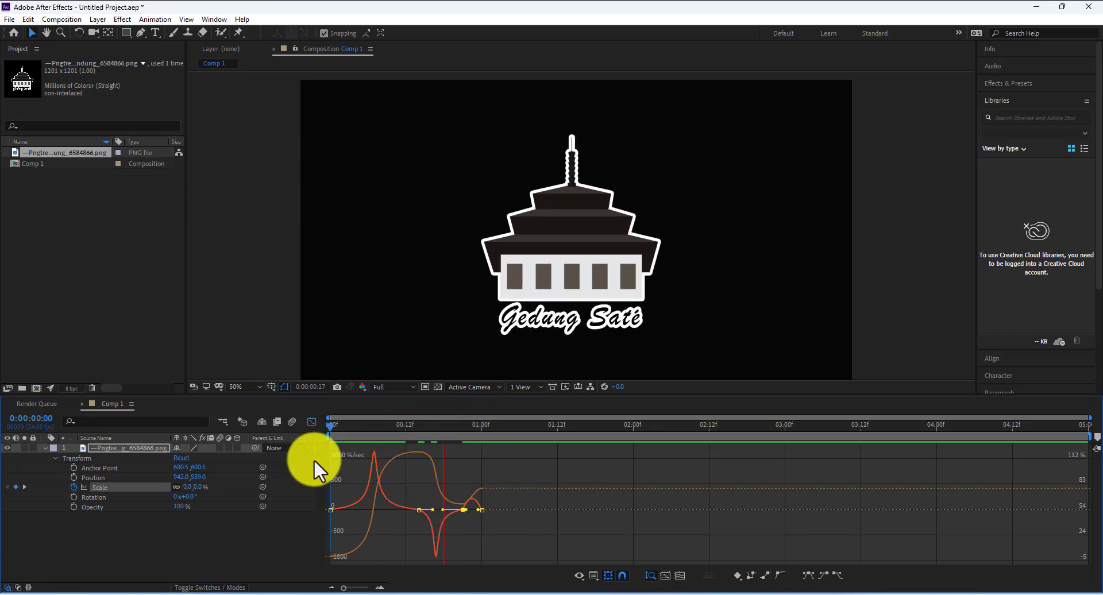
key("space")
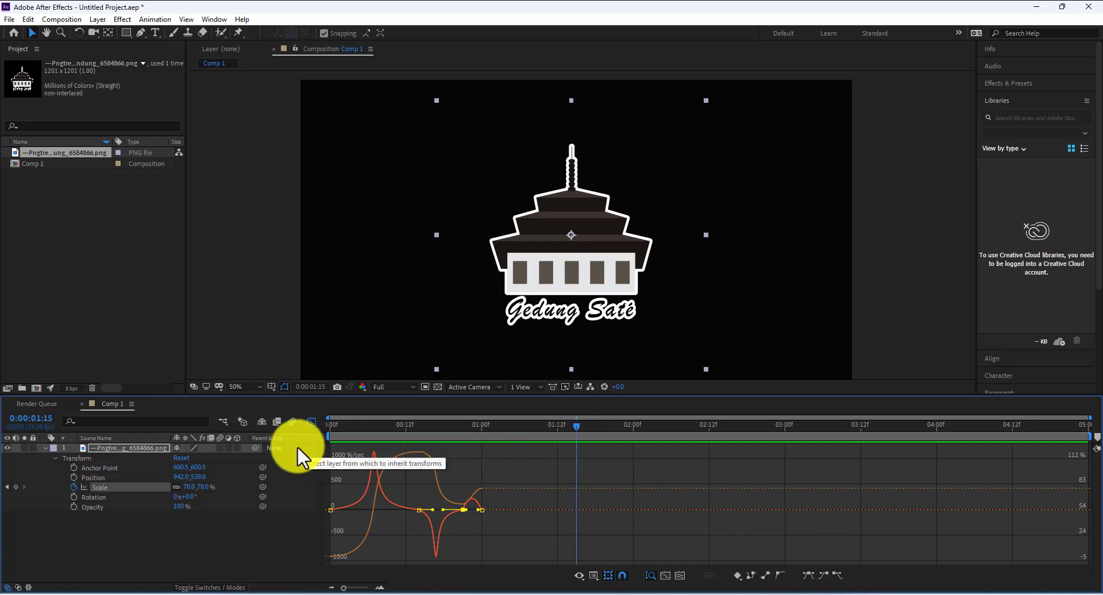
left_click_drag(575, 427, 264, 448)
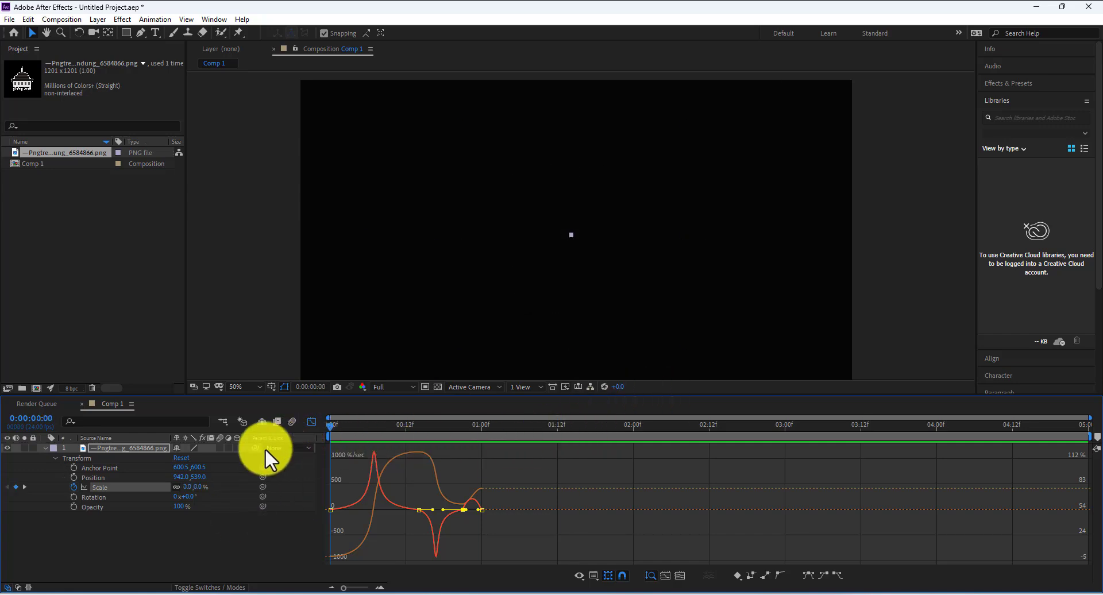
- Return to the layer bar view, delete all four Scale keyframes, and set the logo's Scale to 68%
left_click(311, 421)
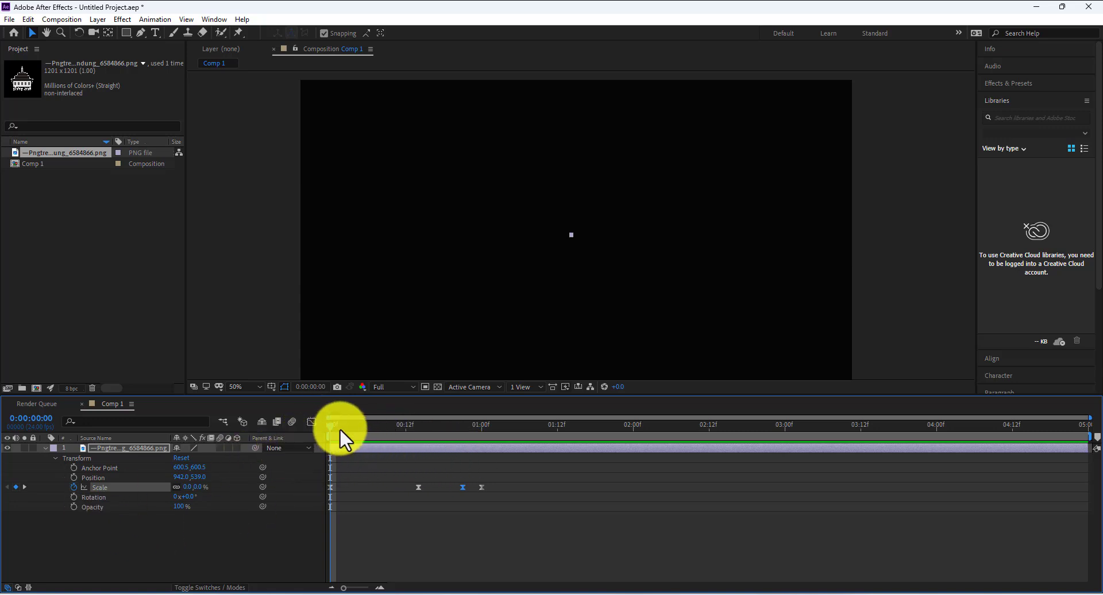
left_click_drag(340, 428, 154, 478)
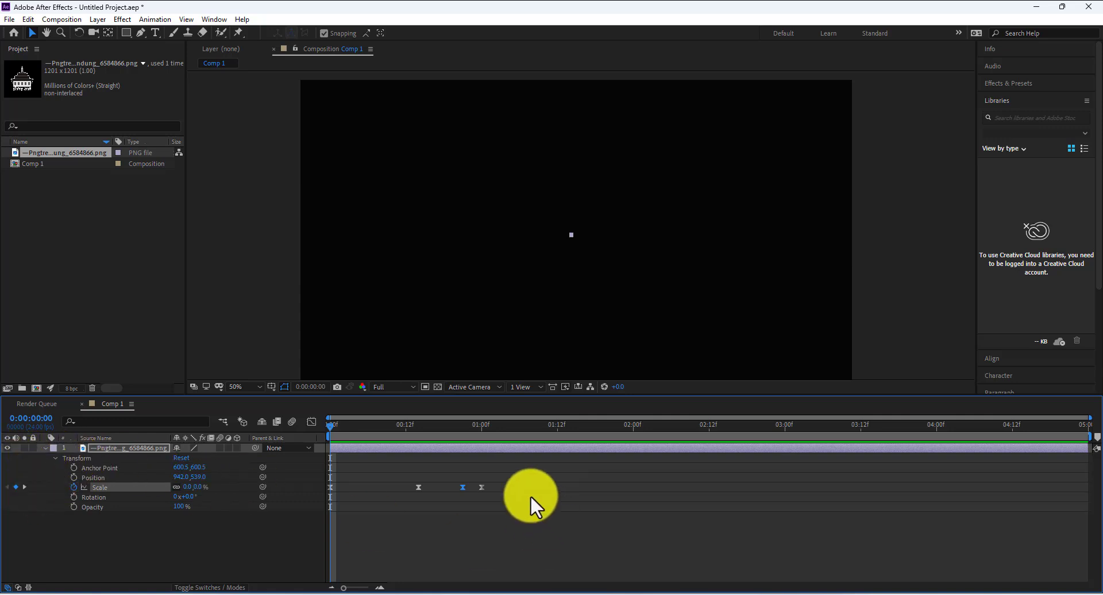
left_click_drag(528, 486, 321, 491)
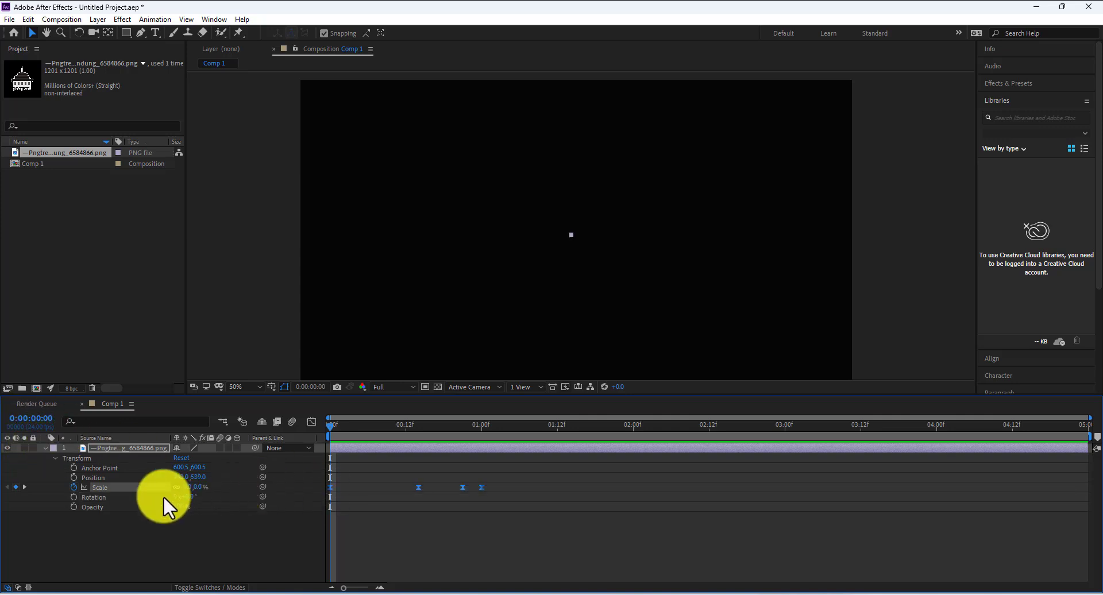
key("Delete")
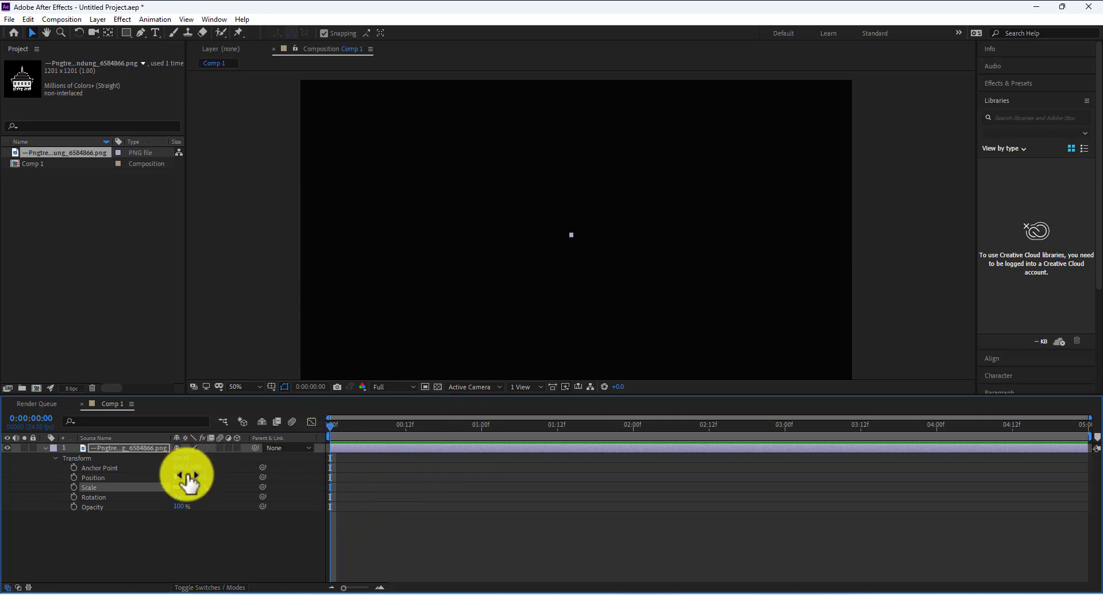
left_click_drag(193, 487, 228, 487)
- Try a Rotation of 1° on the logo layer and undo it
left_click(92, 498)
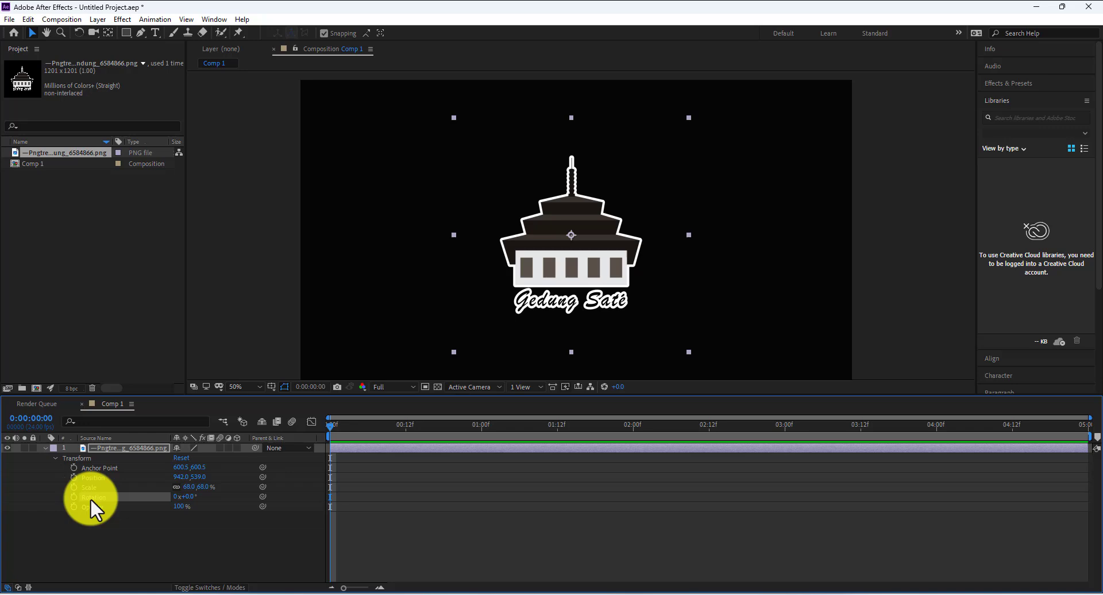
mouse_move(187, 497)
left_mouse_down()
mouse_move(419, 508)
mouse_move(179, 489)
left_mouse_up()
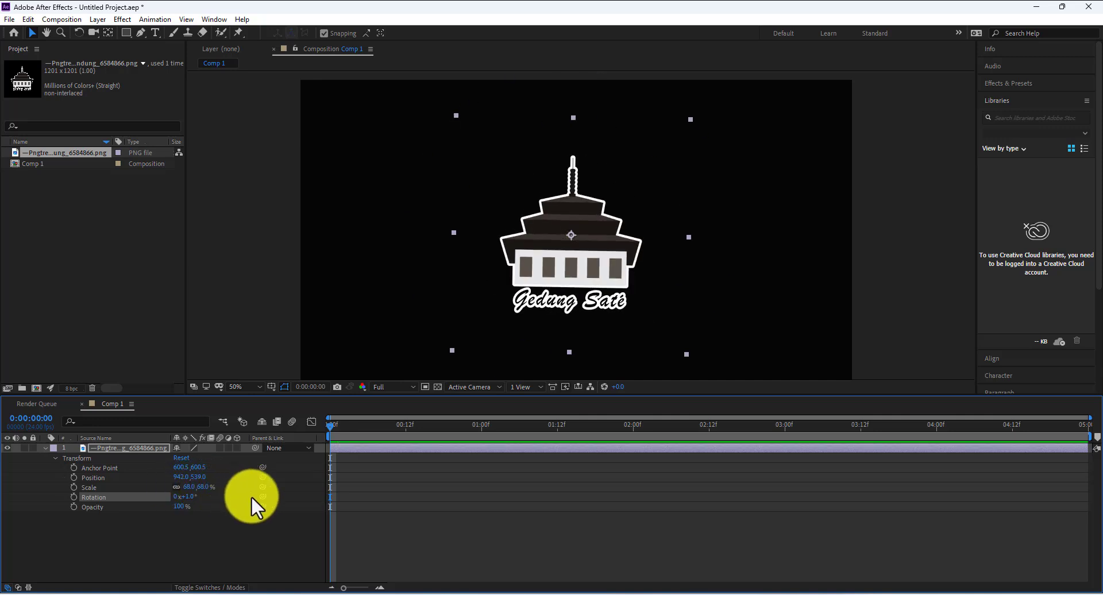
key("ctrl+z")
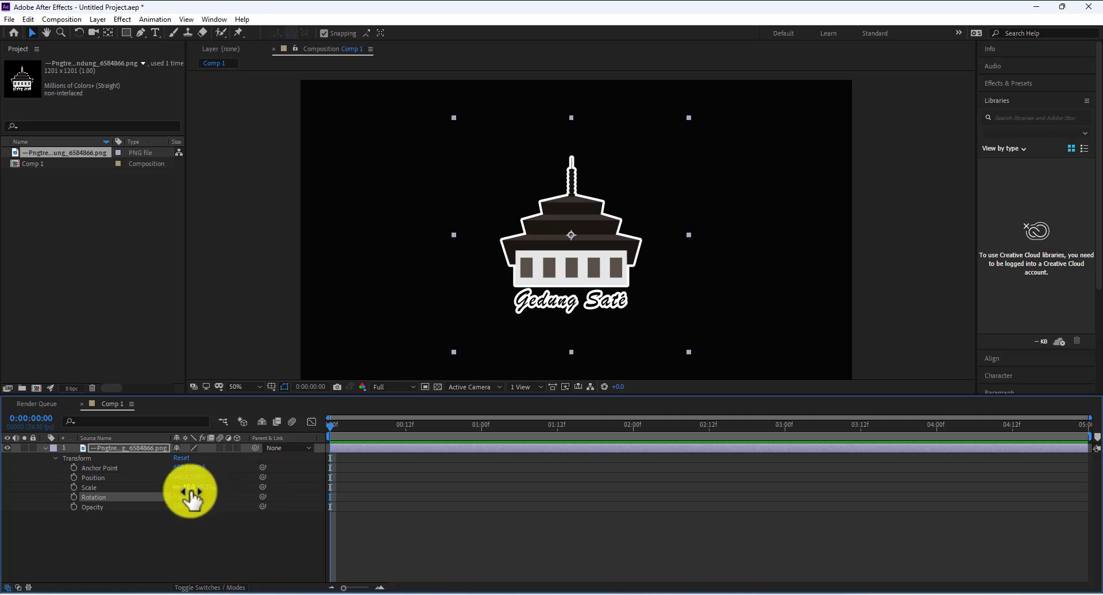
- Keyframe the logo's Rotation at 0:00:00:00 and set it to 1x+0.0° at 0:00:00:12 for one full turn
left_click(74, 497)
left_click_drag(331, 428, 401, 439)
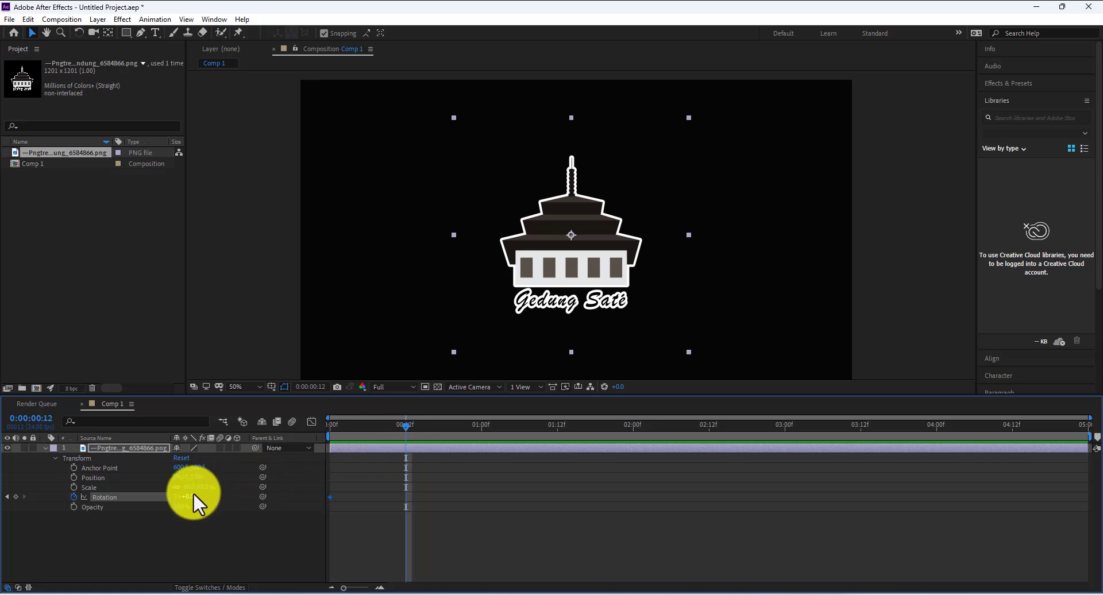
left_click_drag(193, 496, 428, 518)
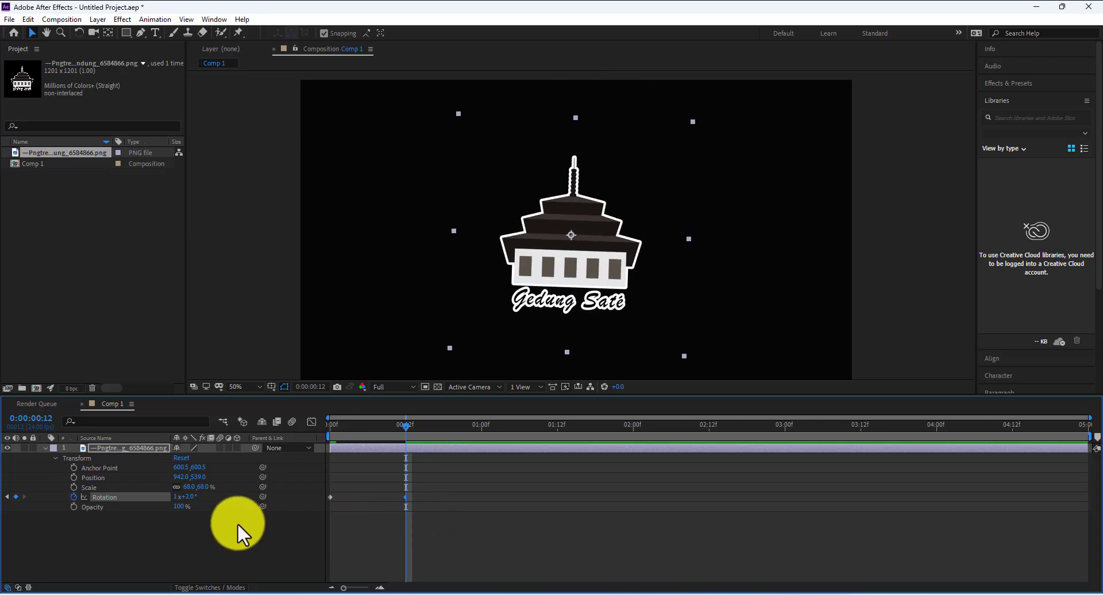
left_click(193, 497)
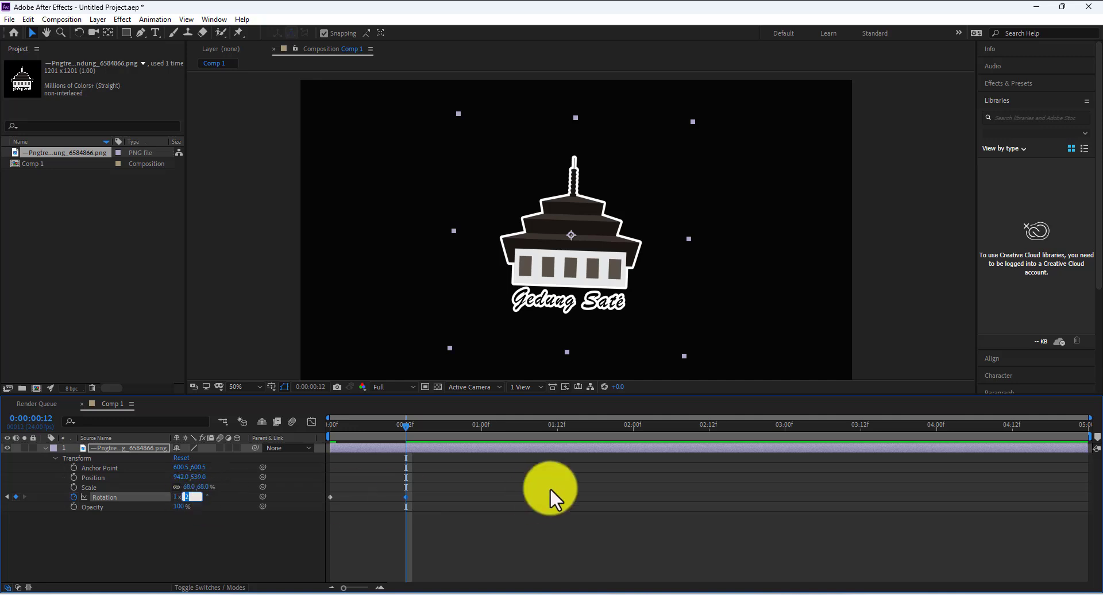
type("0")
key("Return")
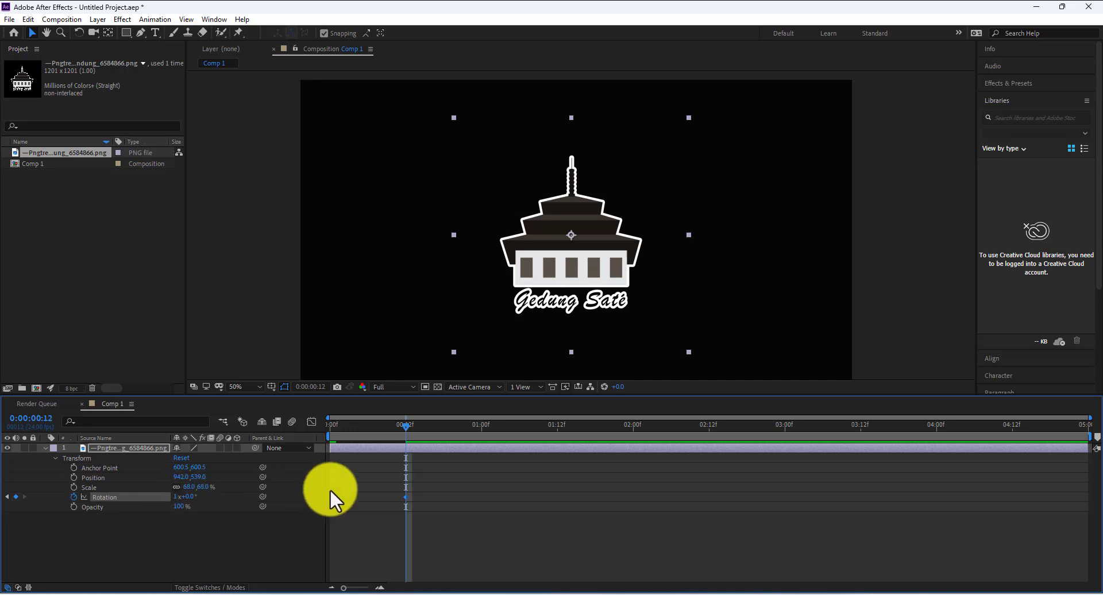
- Preview the logo's full-turn Rotation animation from 0:00:00:00
left_click_drag(407, 427, 243, 438)
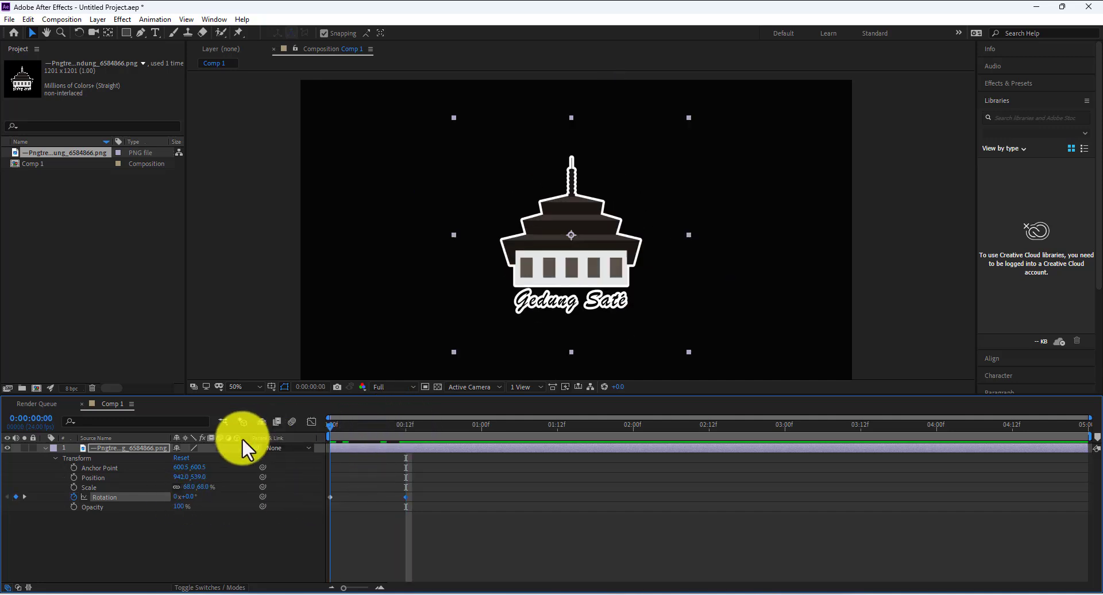
key("space")
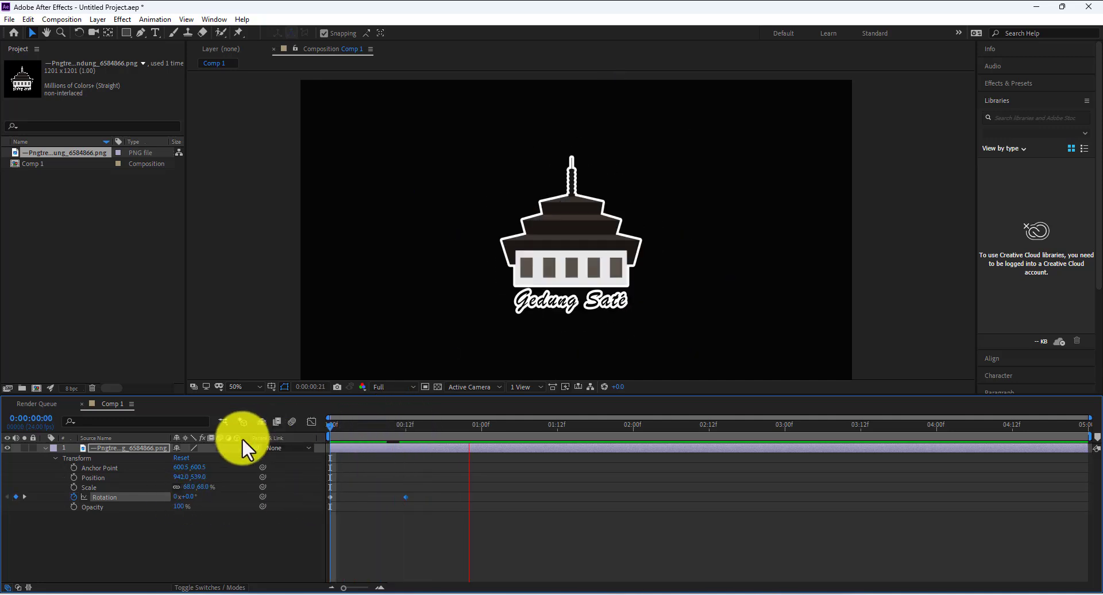
key("space")
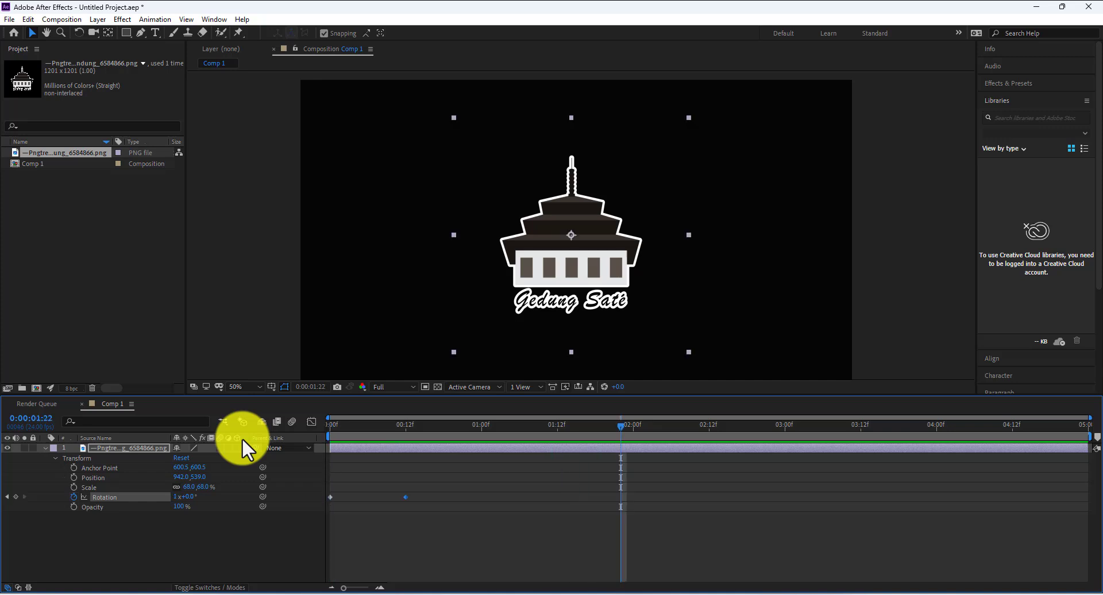
- Undo the Rotation keyframes and return the playhead to 0:00:00:00
key("ctrl+z")
key("ctrl+z")
key("ctrl+z")
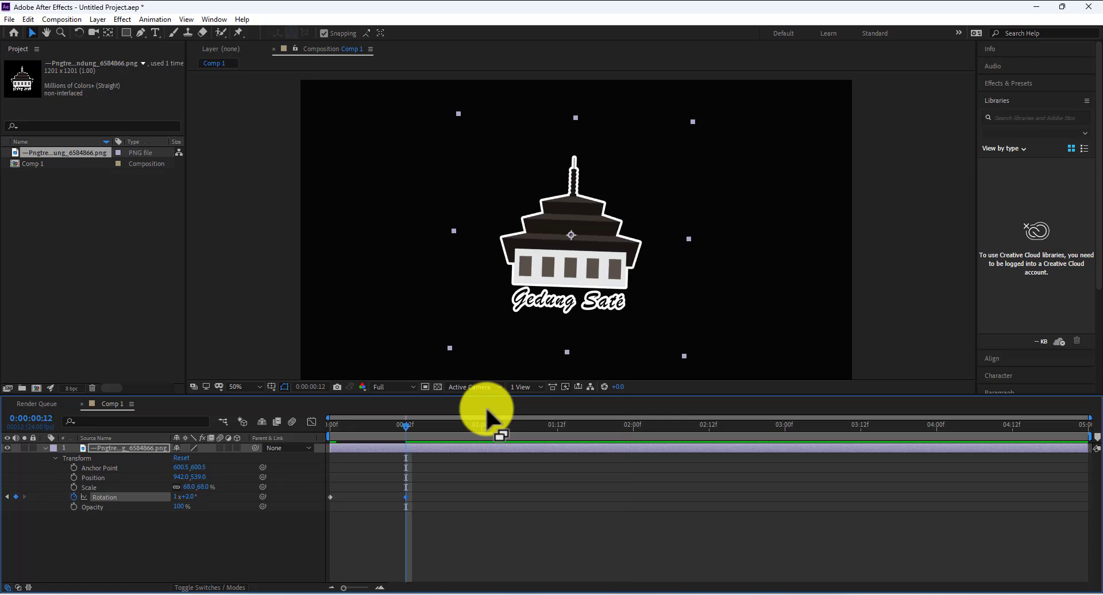
key("Home")
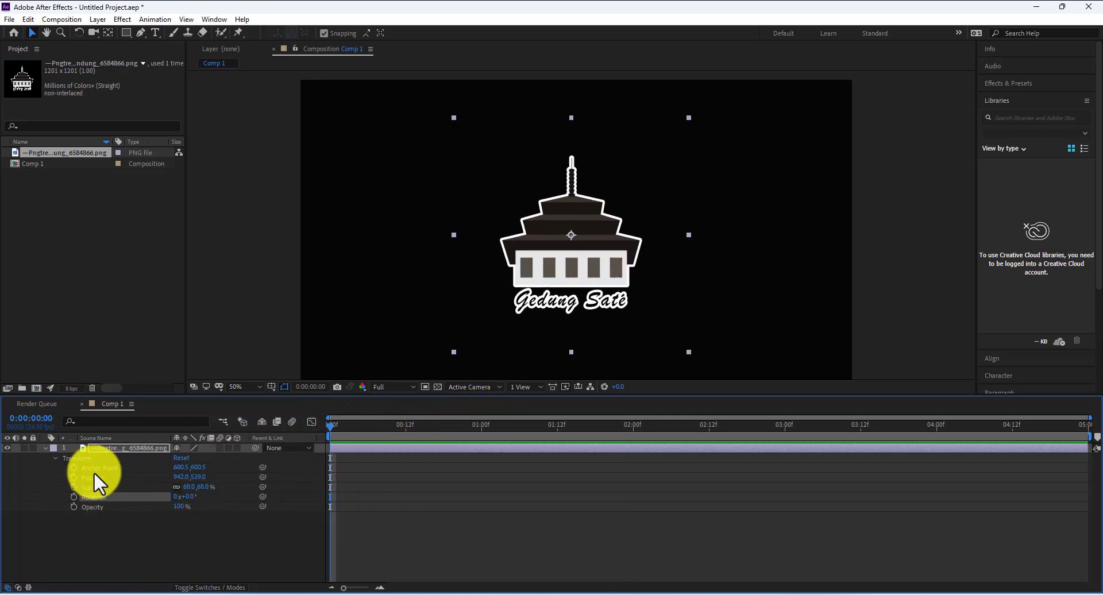
- Set the logo's Opacity to 0% and add its first Opacity keyframe at 0:00:00:00
left_click(107, 506)
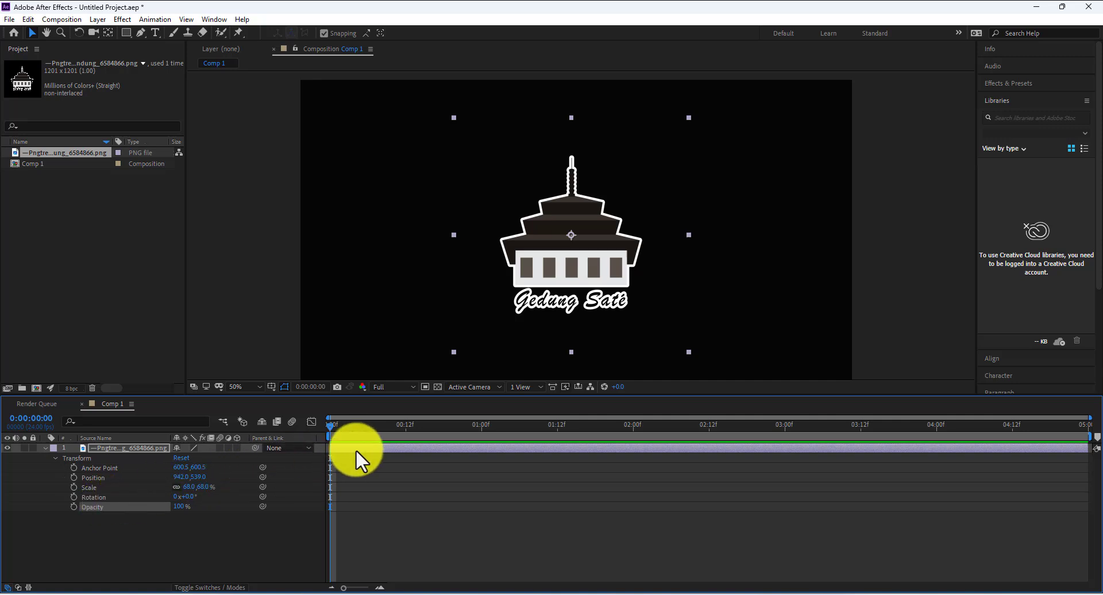
left_click_drag(177, 507, 102, 522)
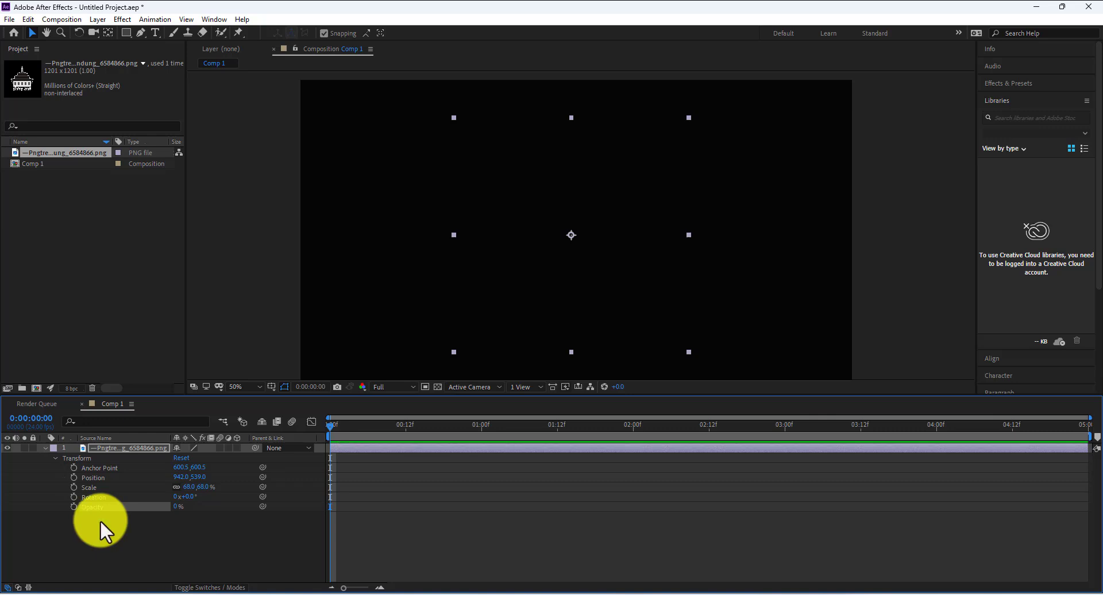
left_click(74, 507)
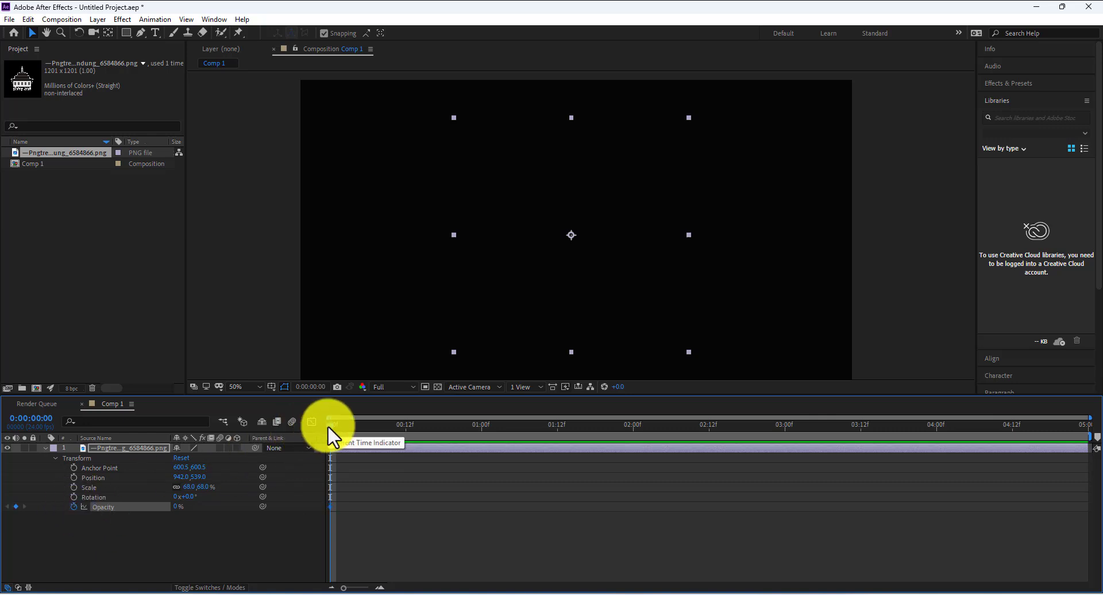
- Set the logo's Opacity to 100% at 0:00:01:00 and preview the fade-in from 0:00:00:00
left_click_drag(331, 433, 482, 436)
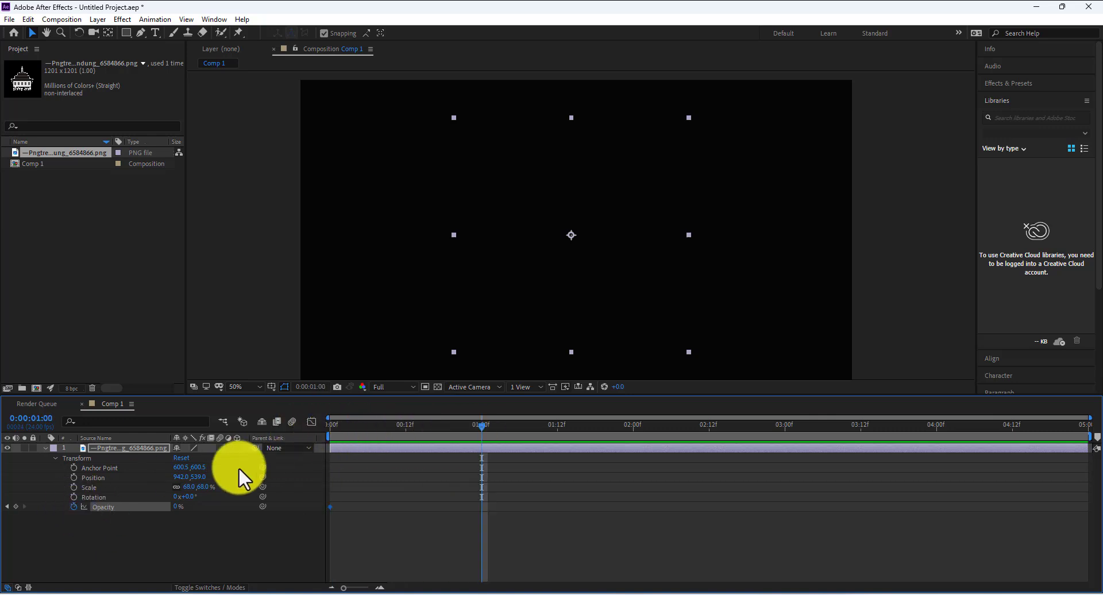
left_click_drag(178, 507, 324, 508)
key("Home")
key("space")
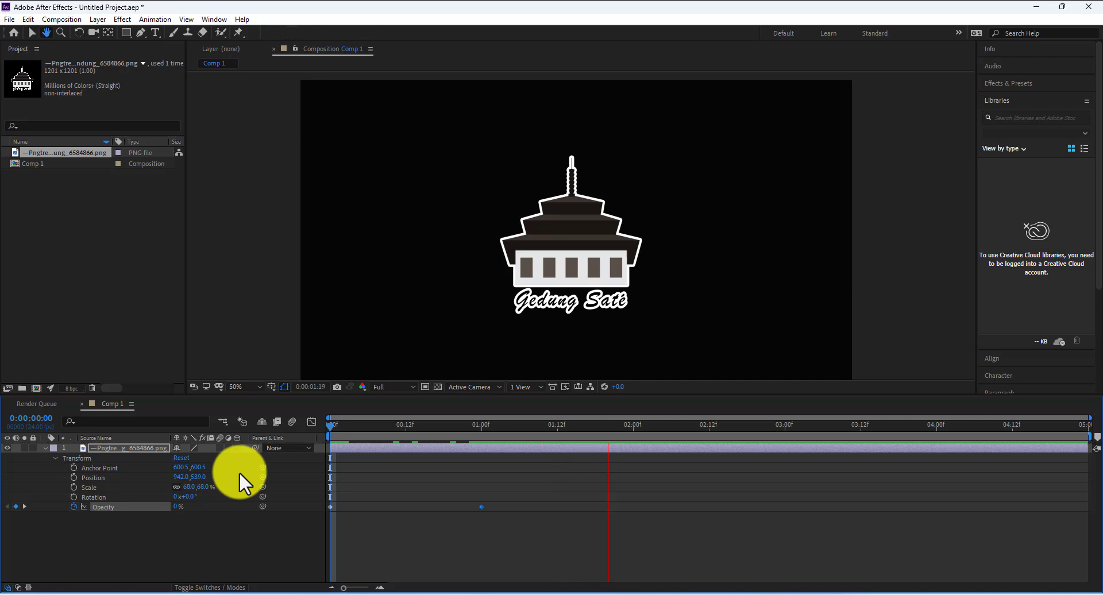
key("space")
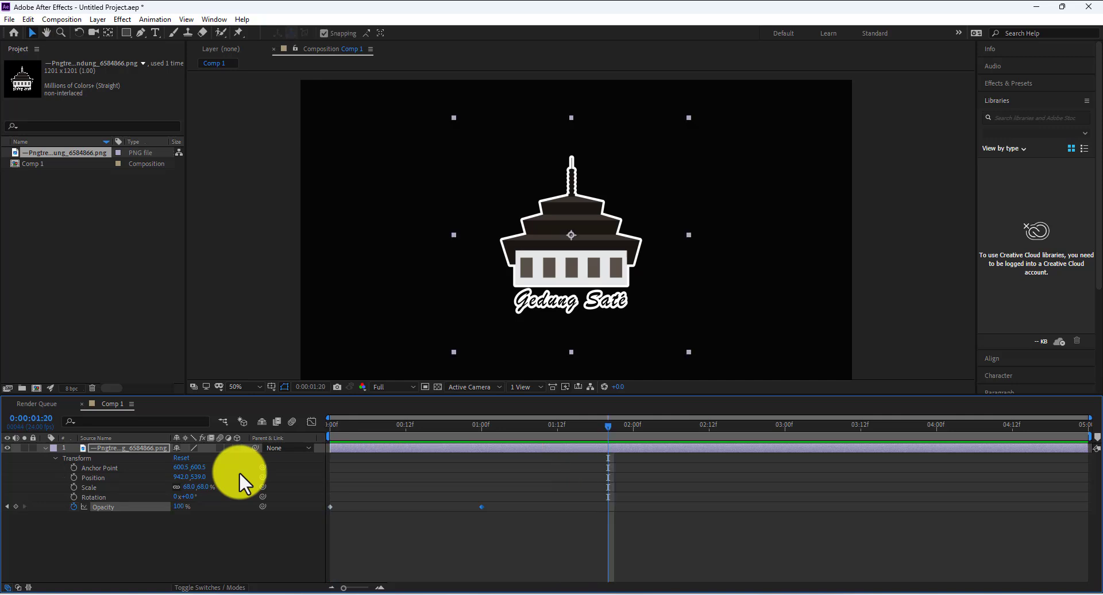
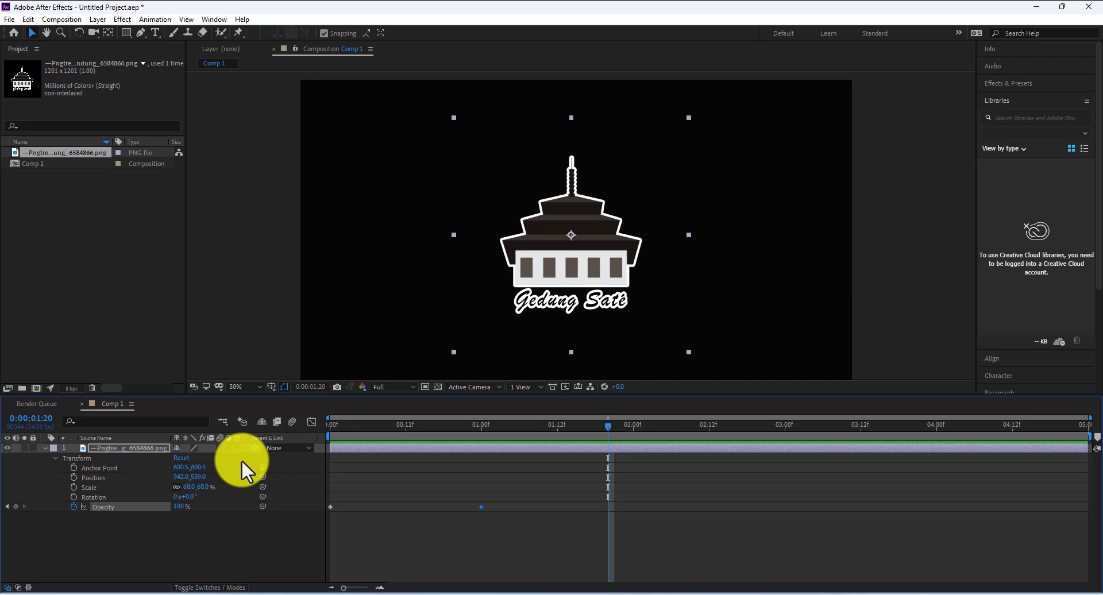
- Delete both Opacity keyframes from the logo layer
left_click_drag(532, 537, 316, 502)
key("Delete")
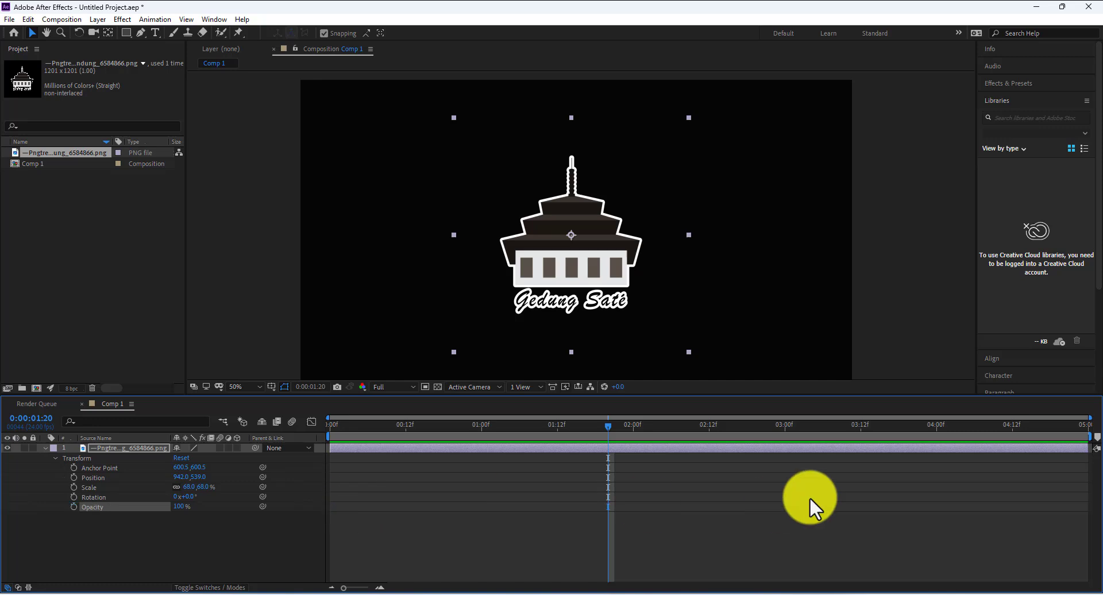
- Move the logo within the composition to a Position of about 908, 539
left_click(102, 467)
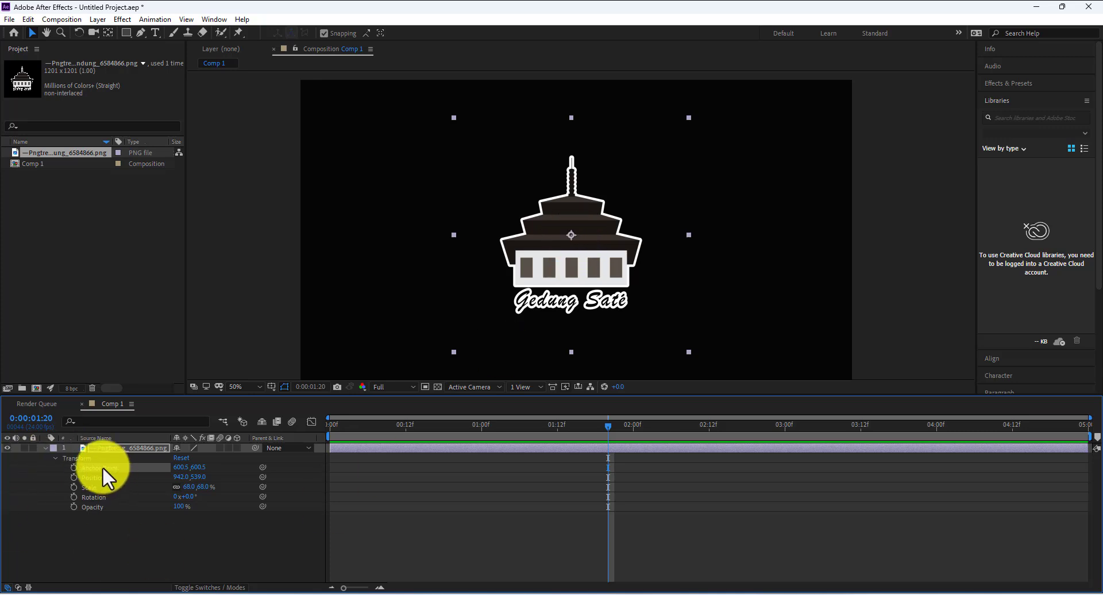
left_click_drag(572, 234, 561, 254)
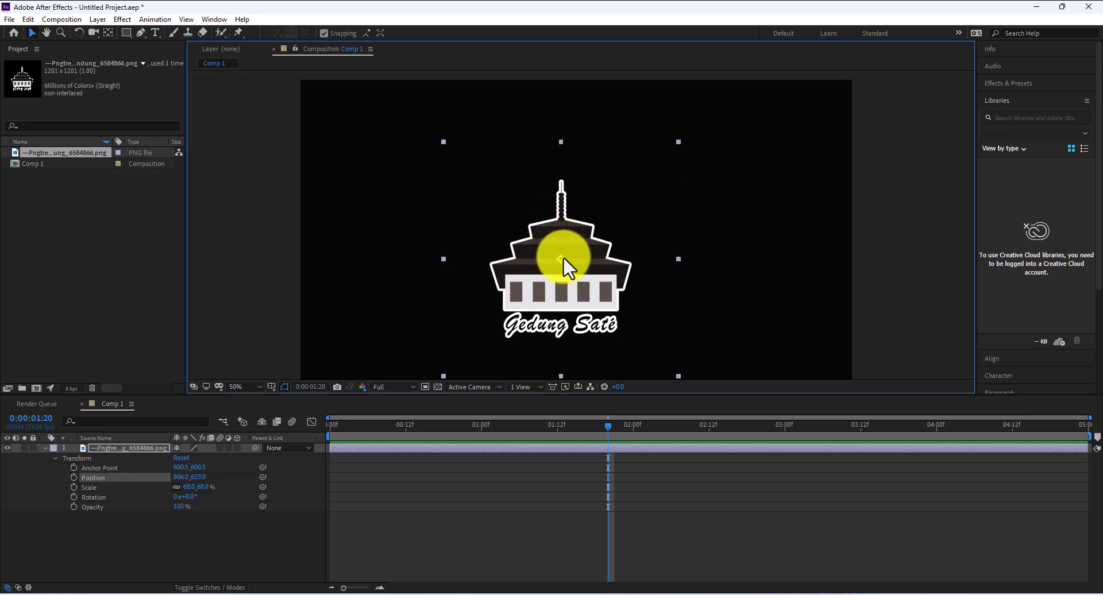
left_click_drag(574, 232, 563, 230)
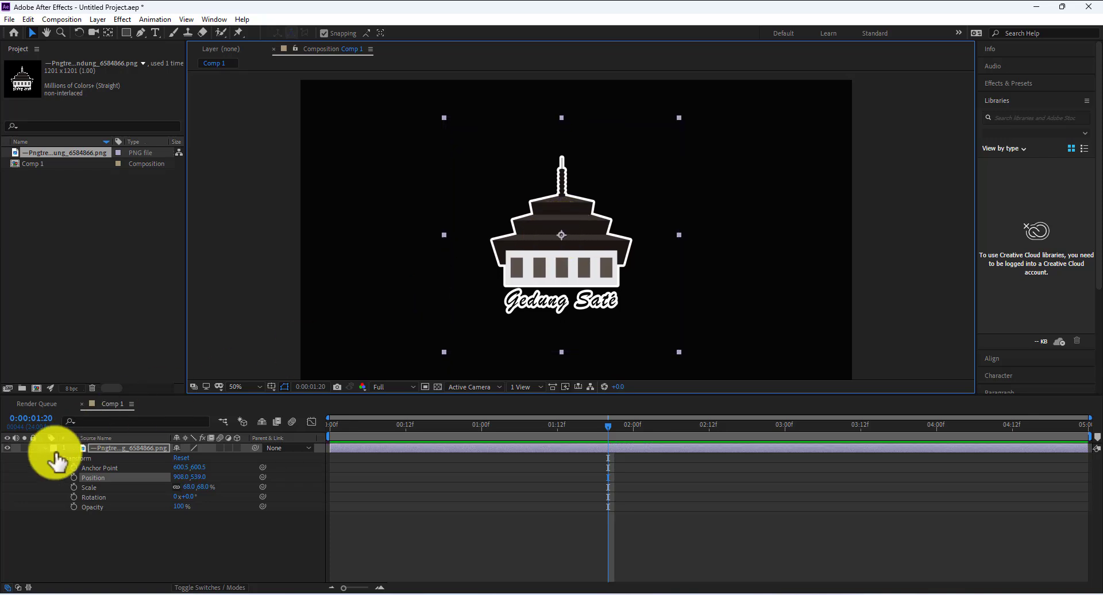
- Move the logo's anchor point with the Pan Behind tool to the tower's tip, at about 600.5, 232.4
left_click(106, 469)
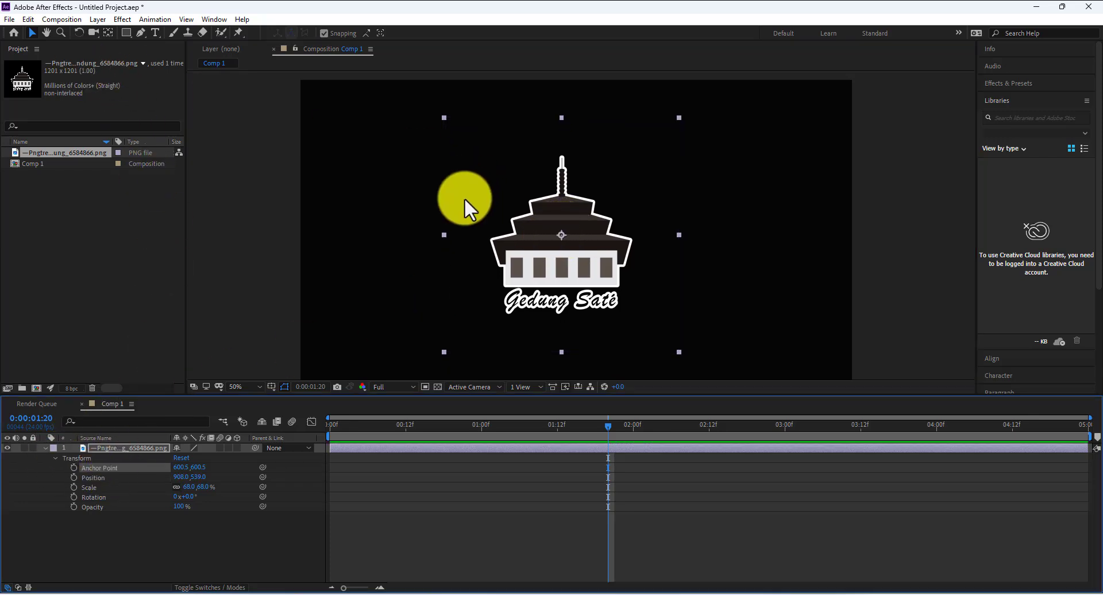
left_click(106, 38)
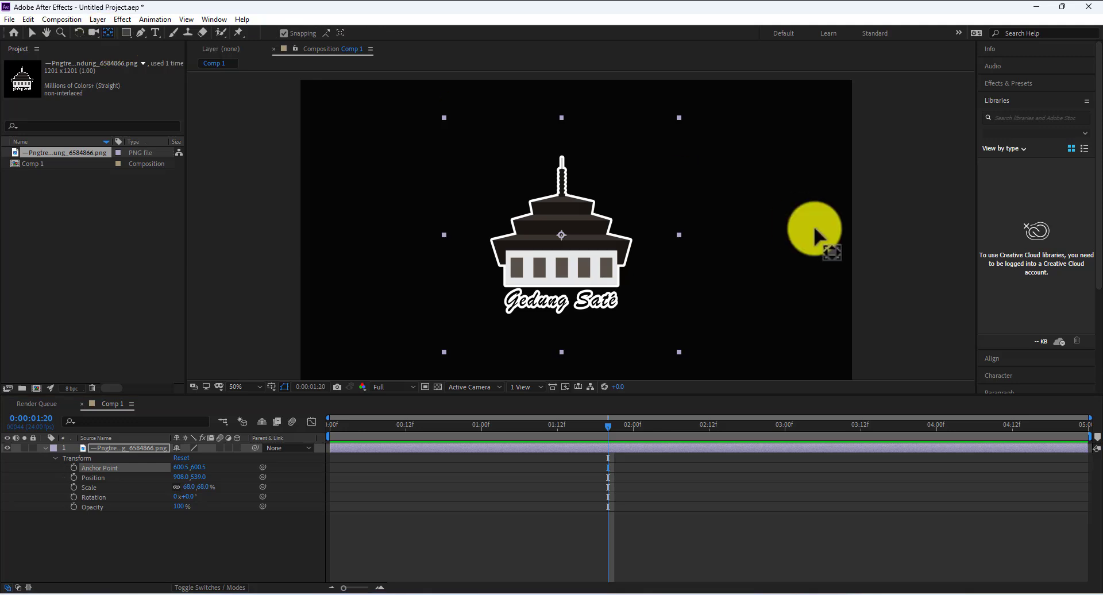
left_click_drag(563, 236, 573, 128)
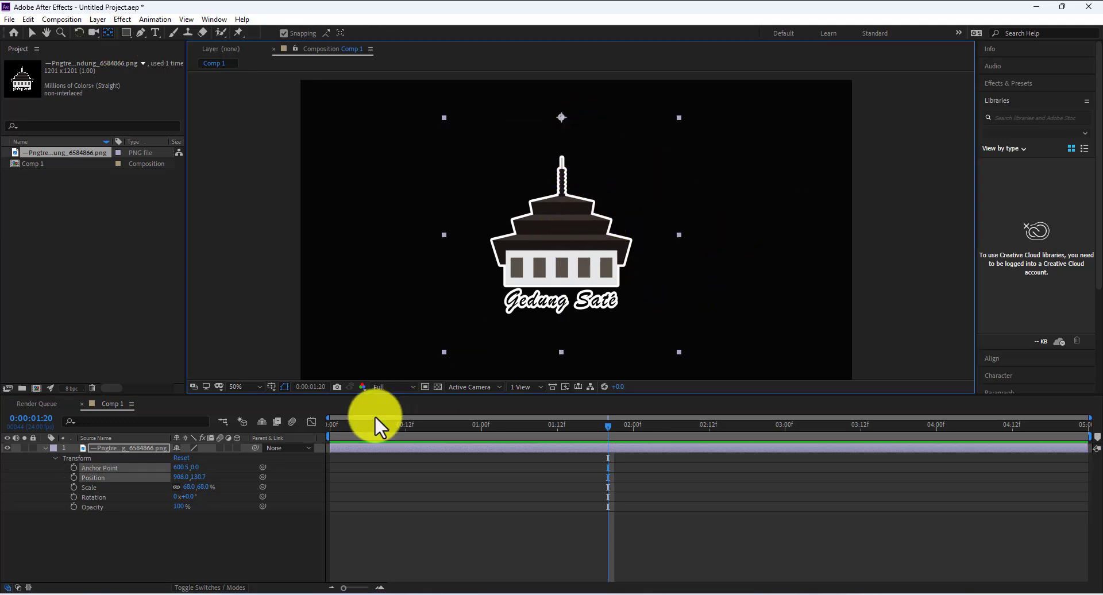
left_click_drag(563, 128, 564, 163)
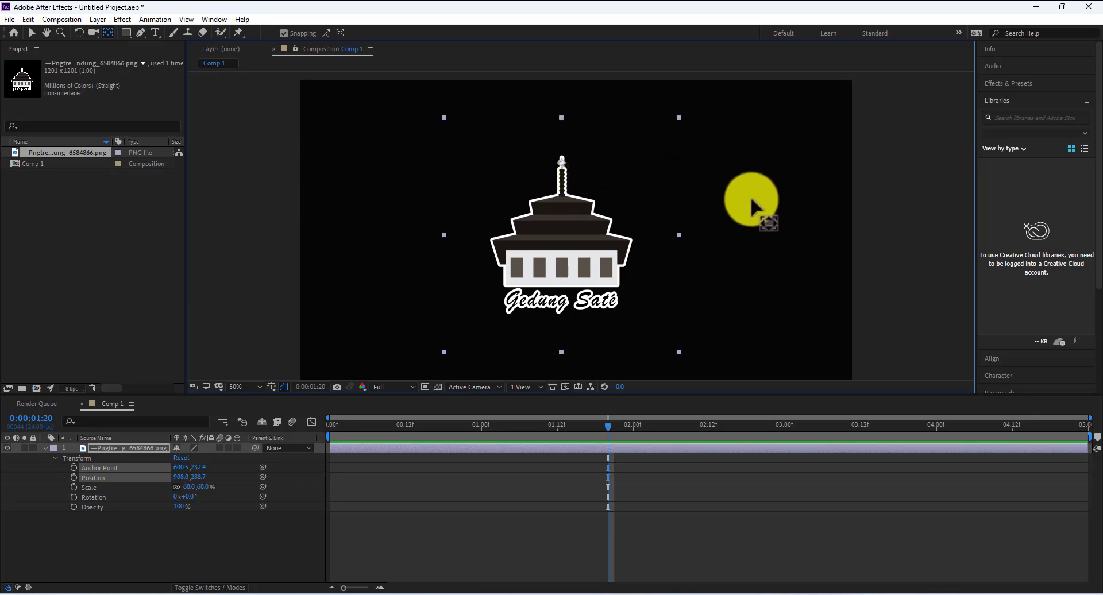
- Keyframe the logo's Rotation at 0:00:00:00 and set it to 1x+0.0° at 0:00:01:00
left_click(92, 495)
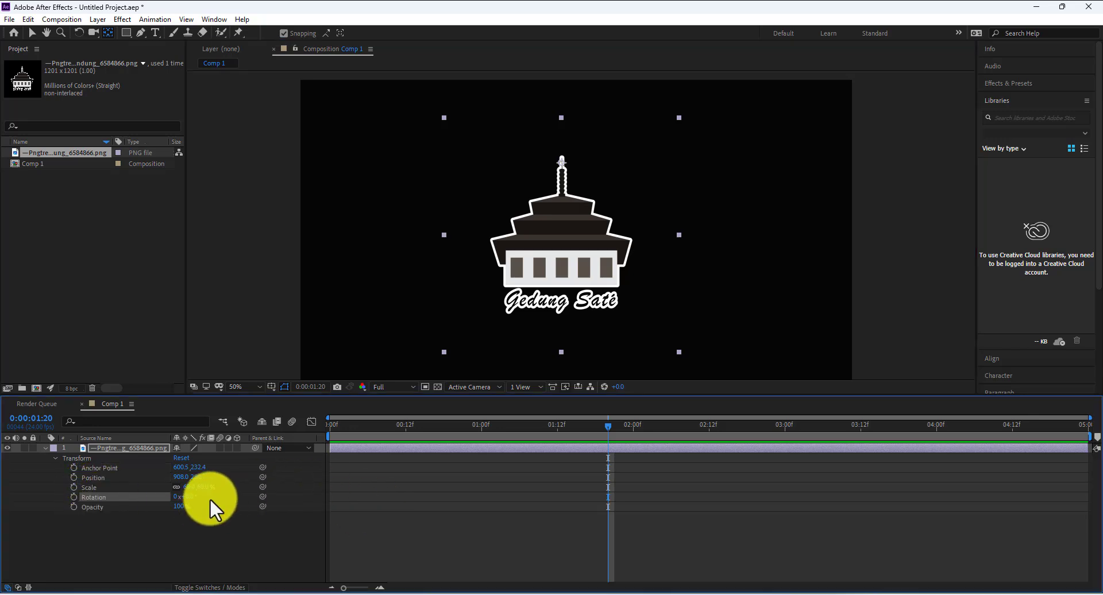
left_click_drag(607, 426, 304, 477)
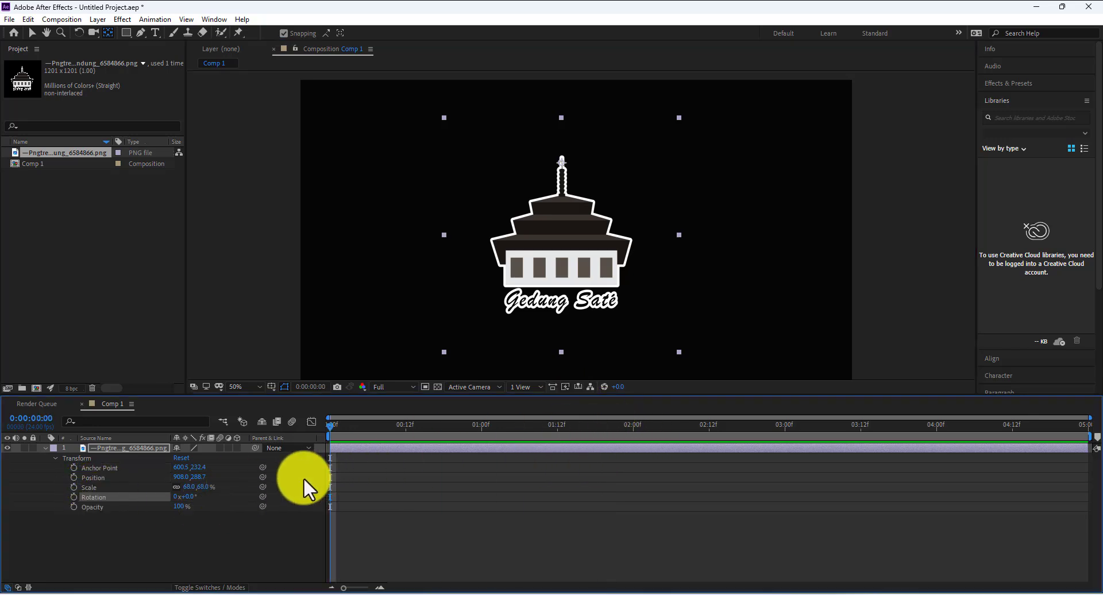
left_click(75, 496)
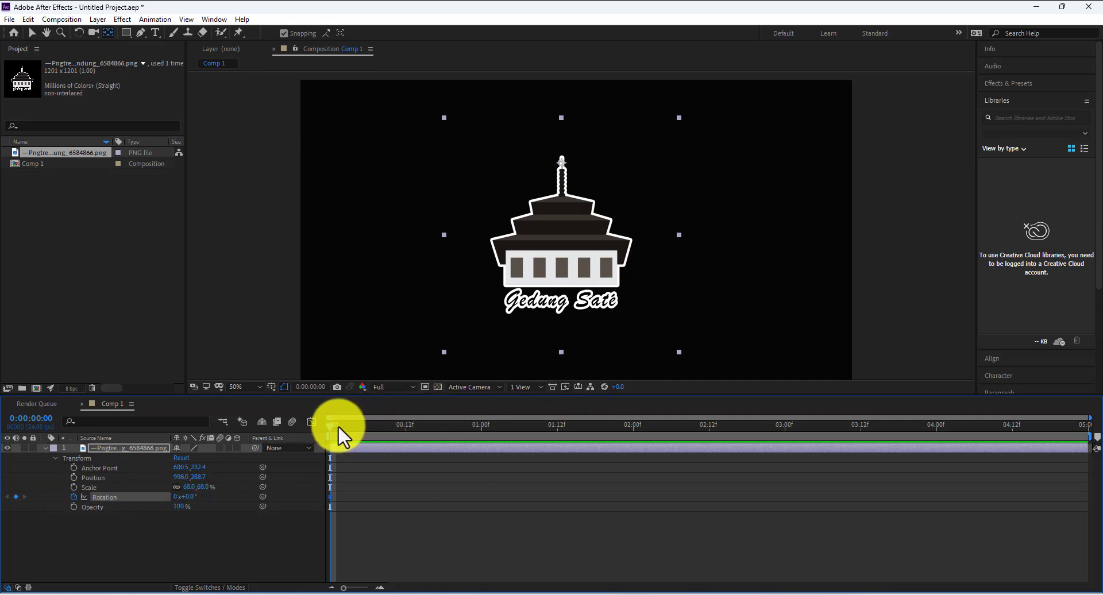
left_click_drag(338, 425, 481, 446)
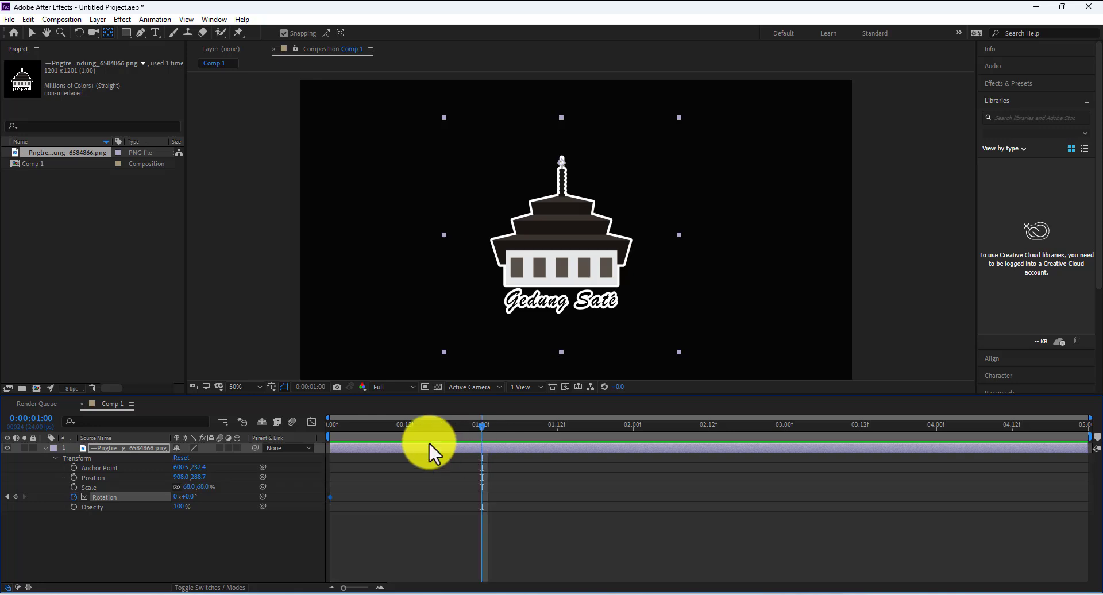
left_click_drag(193, 496, 447, 541)
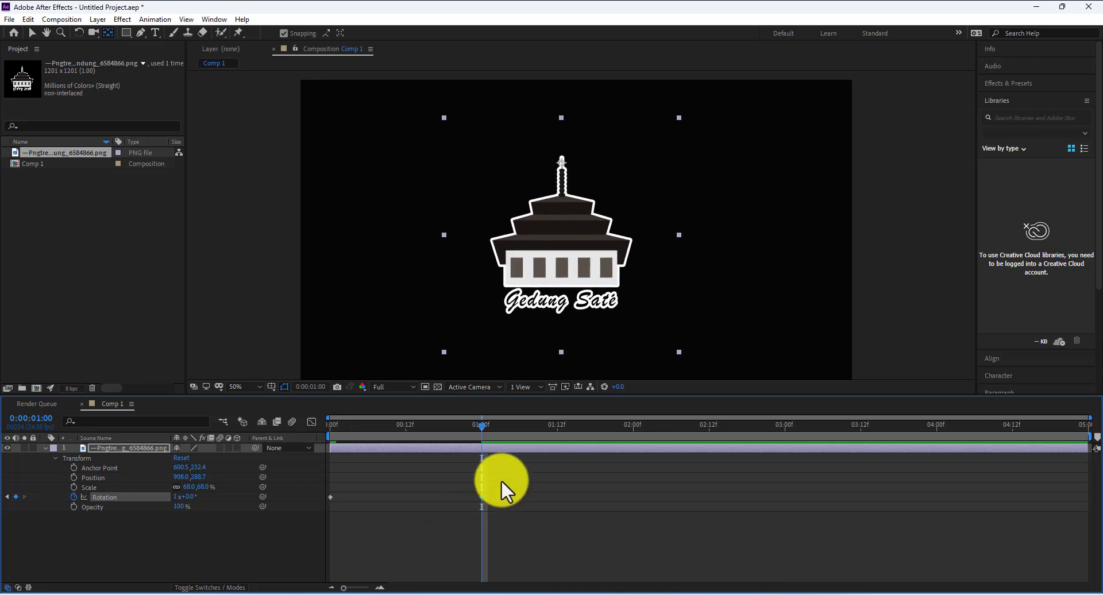
- Preview the logo's rotation around the tower-tip anchor point from 0:00:00:00
left_click_drag(482, 428, 306, 452)
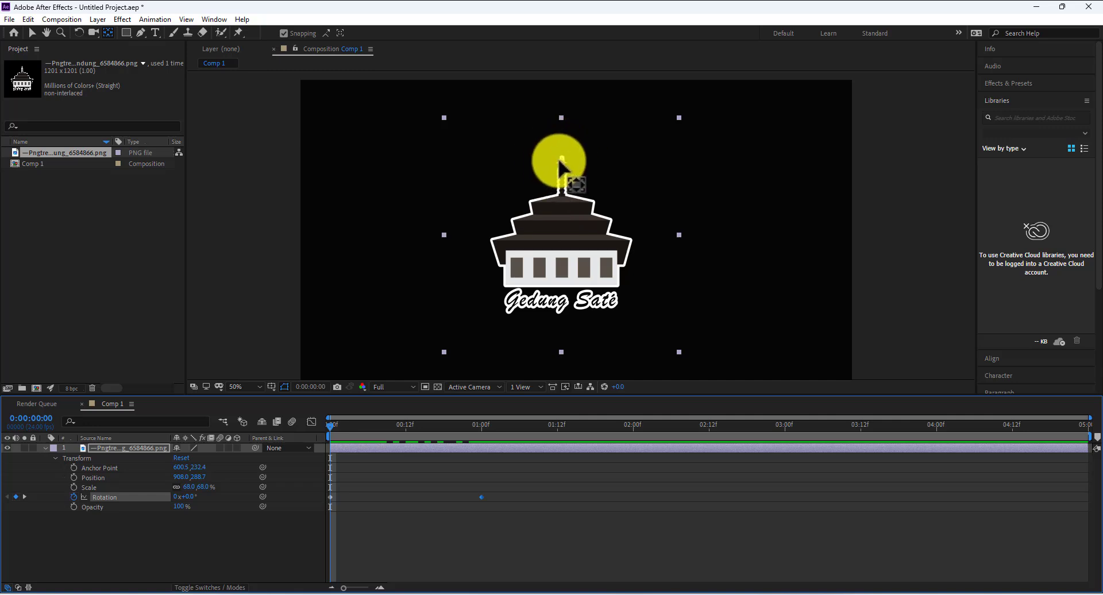
key("space")
key("space")
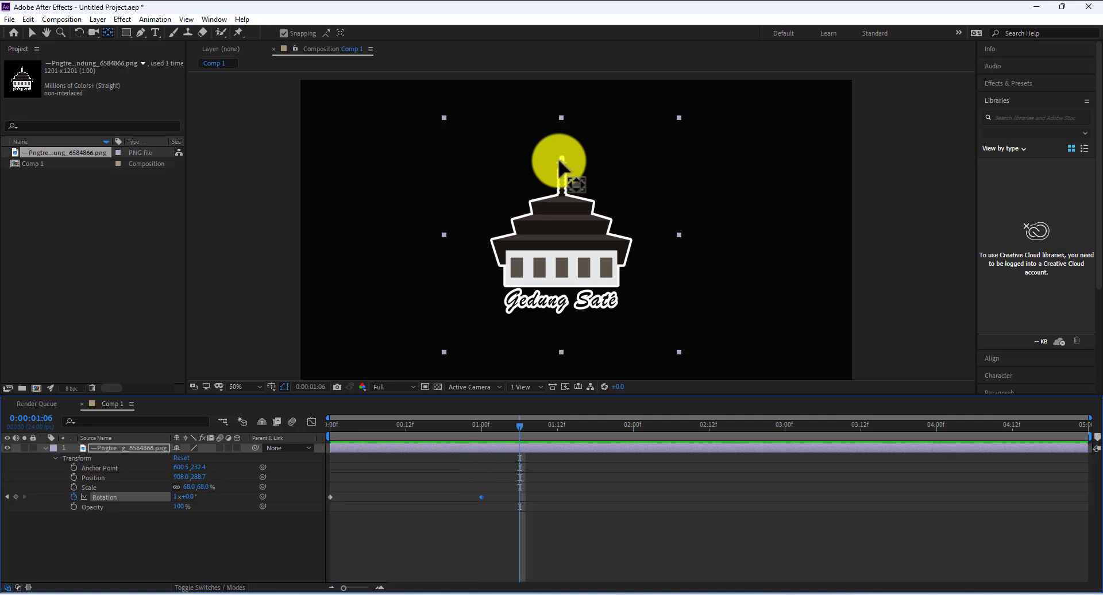
- Undo the Rotation keyframes made around the tower-tip anchor point
key("ctrl+z")
key("ctrl+z")
key("ctrl+z")
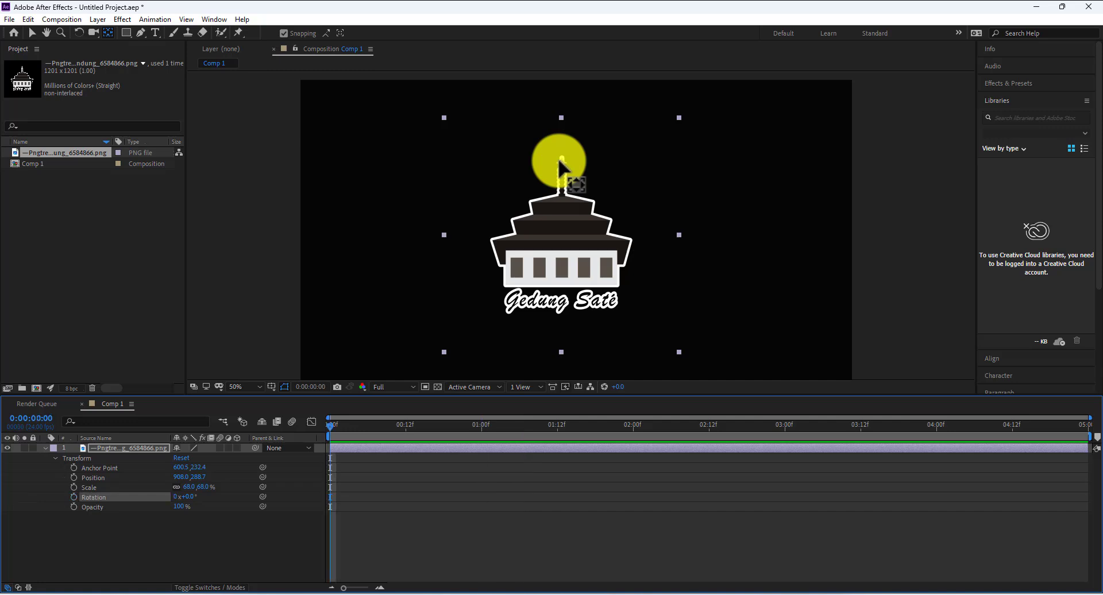
left_click(91, 475)
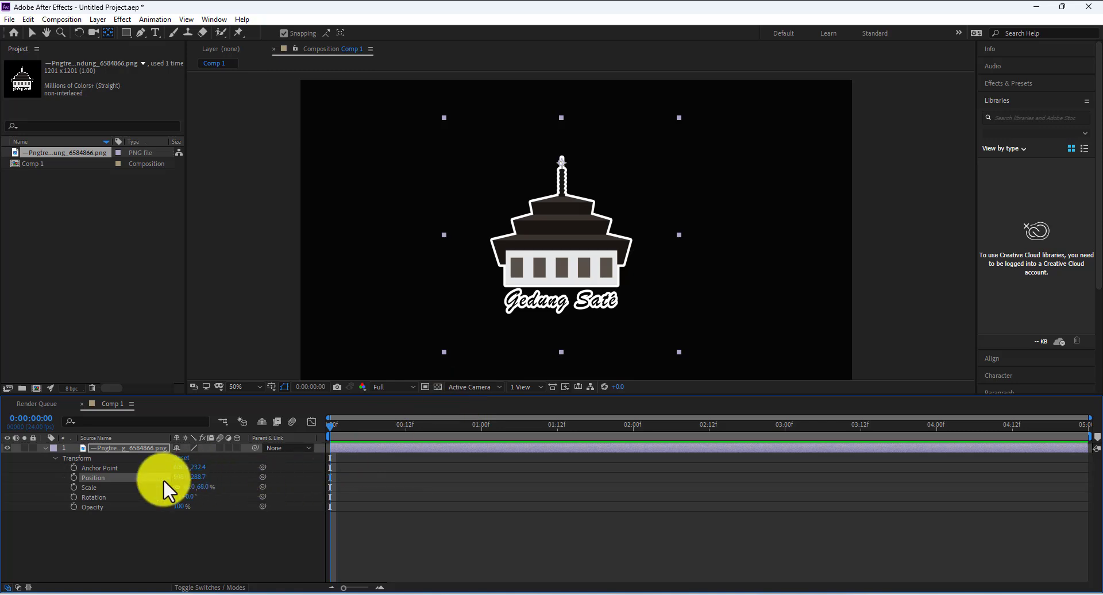
left_click(74, 477)
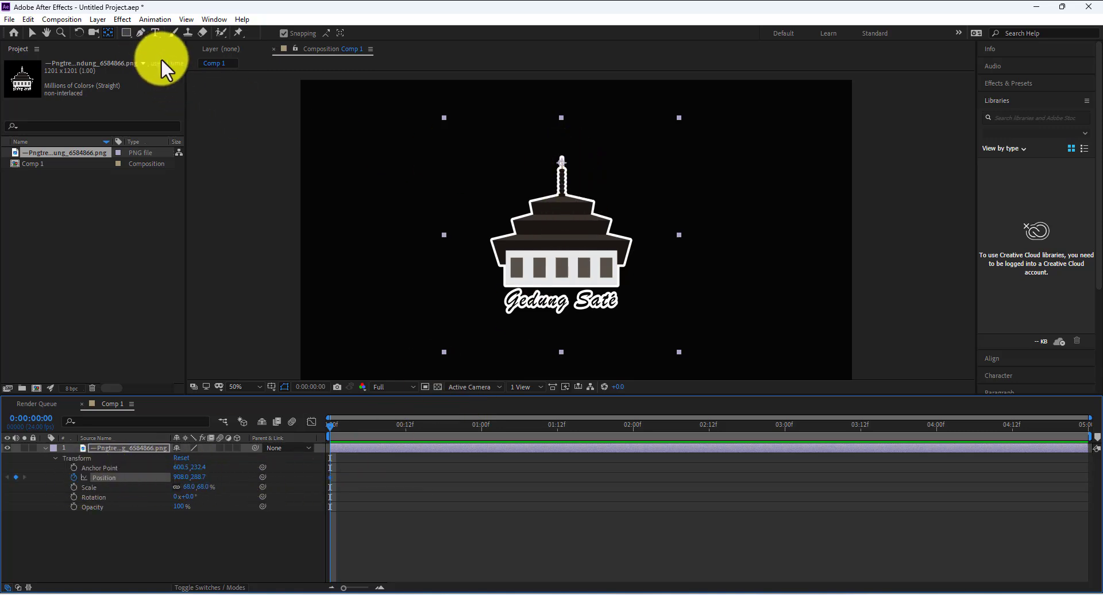
key("ctrl+z")
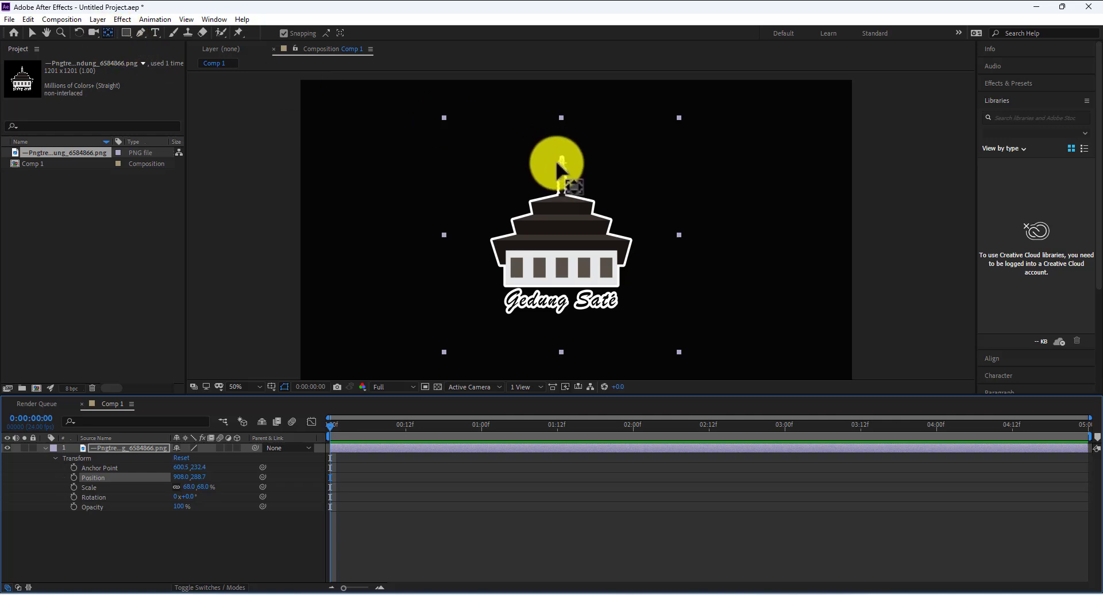
- Move the anchor point back to the logo's centre at 600.5, 600.5 and return to the Selection tool
left_click_drag(562, 167, 563, 241)
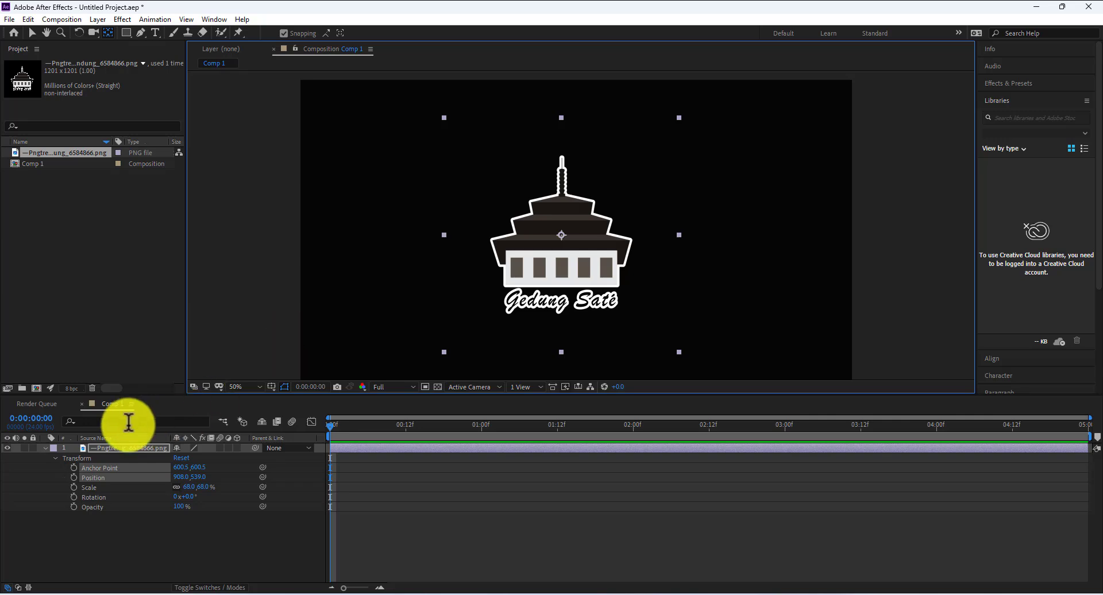
left_click(104, 470)
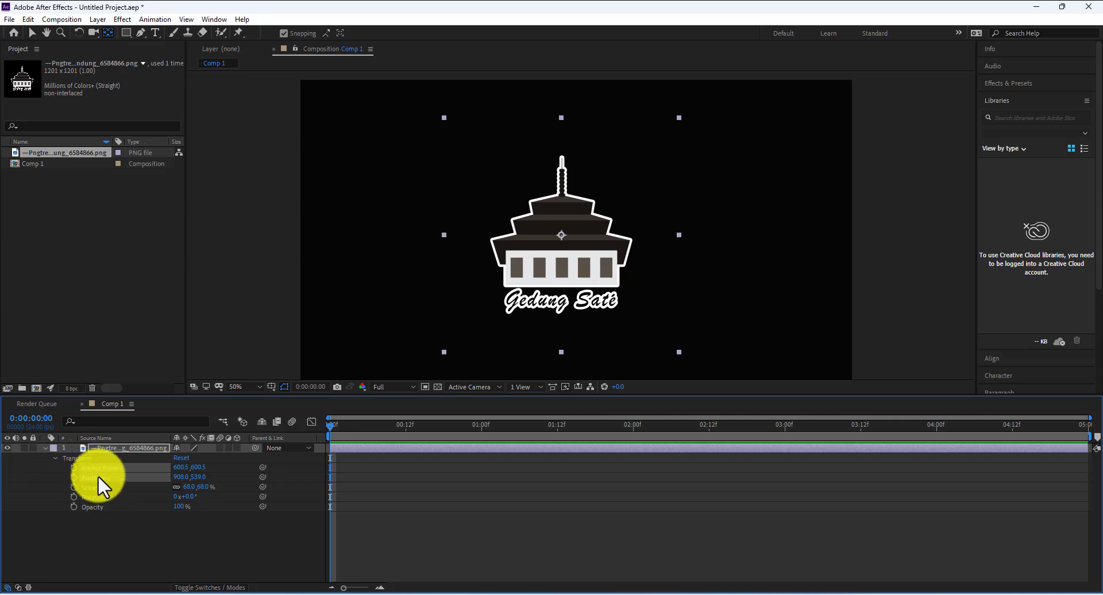
left_click(810, 189)
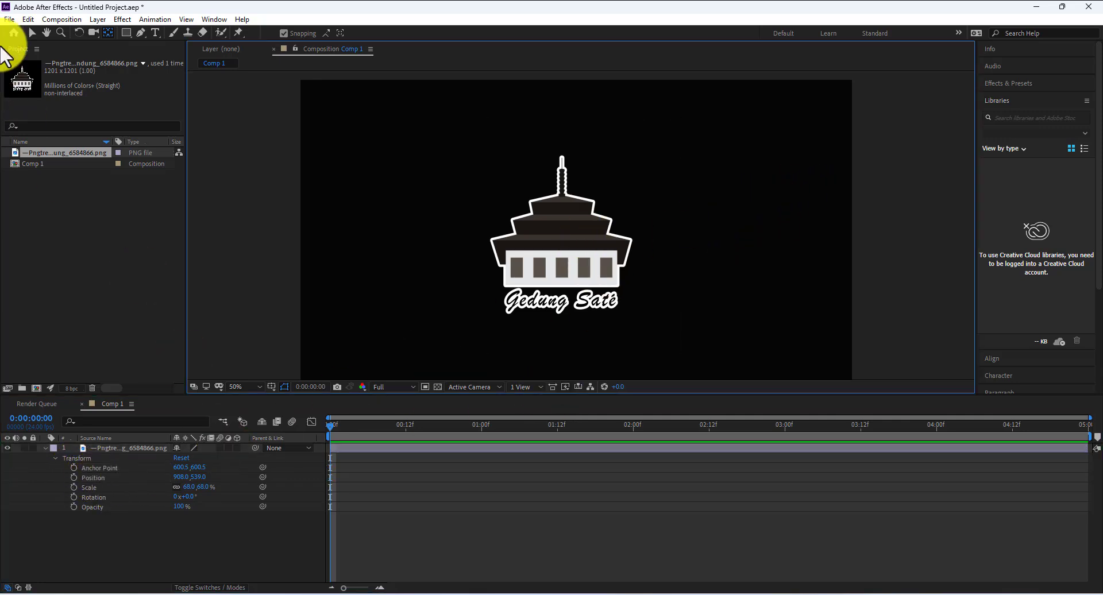
left_click(30, 32)
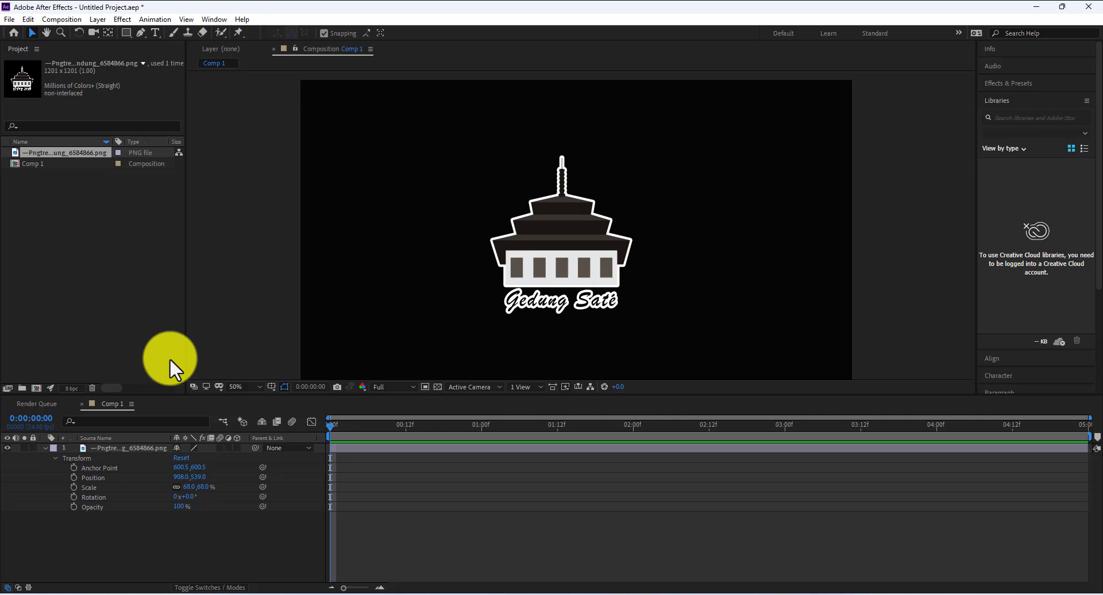
- Scale the logo down to about 28.7% and place it near the composition's upper edge at about 930, 173
left_click(97, 476)
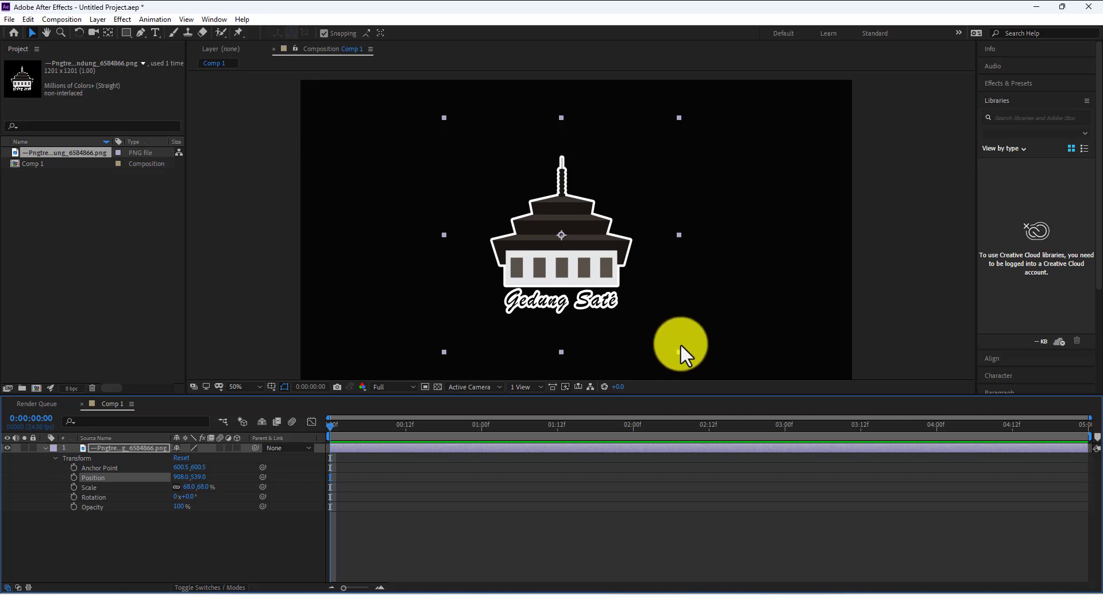
left_click_drag(680, 349, 586, 143)
left_click(678, 171)
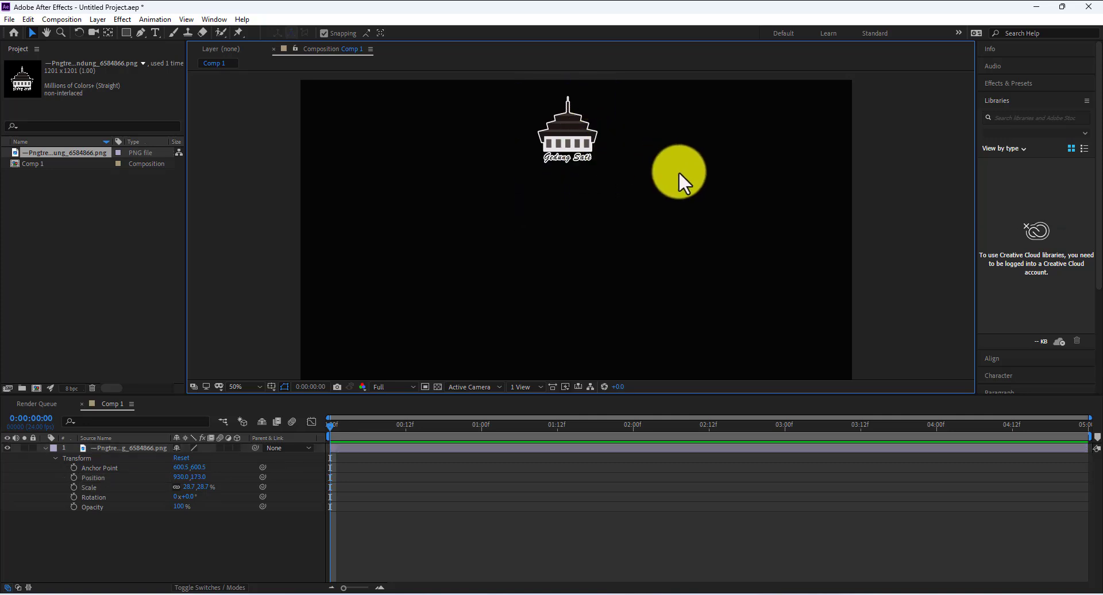
- Keyframe the logo's Position at 0:00:00:00, set it to about 930, 867 at 0:00:01:00, and return the playhead to the start
left_click(577, 141)
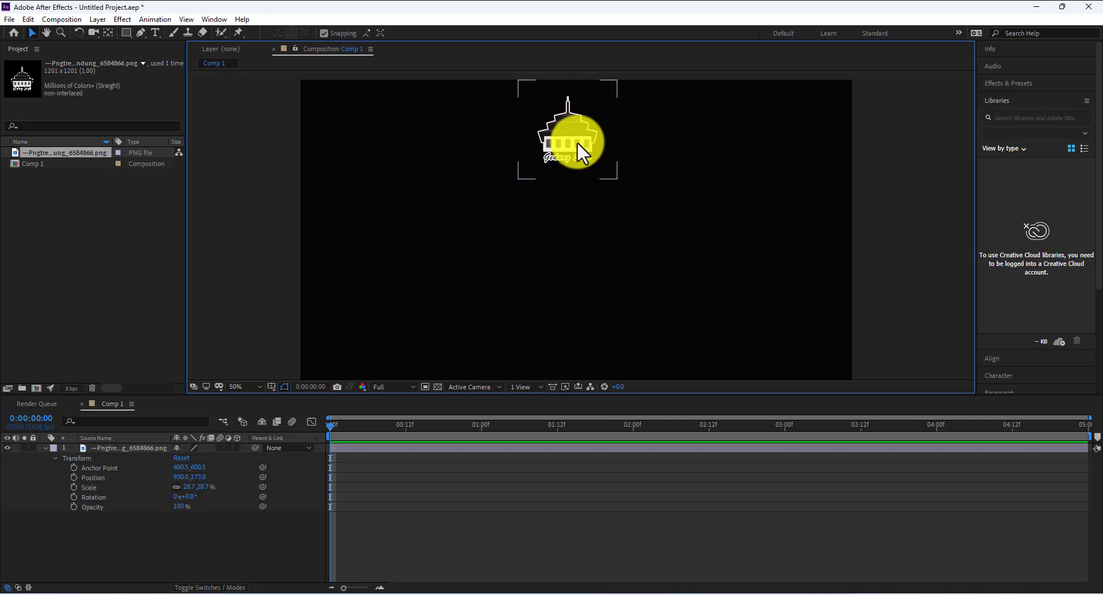
left_click(75, 478)
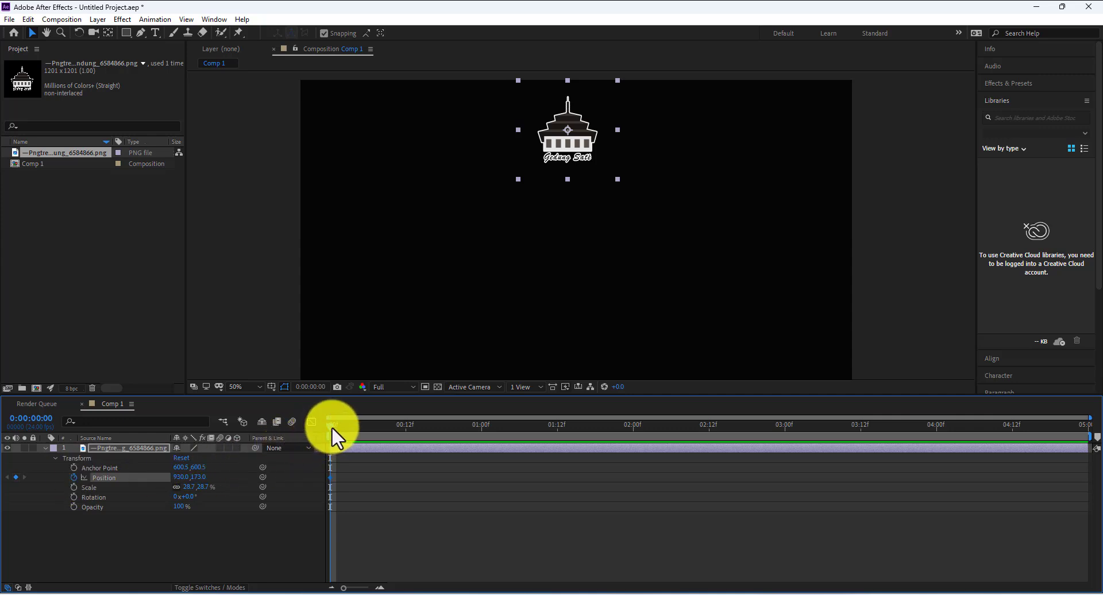
left_click_drag(333, 427, 485, 440)
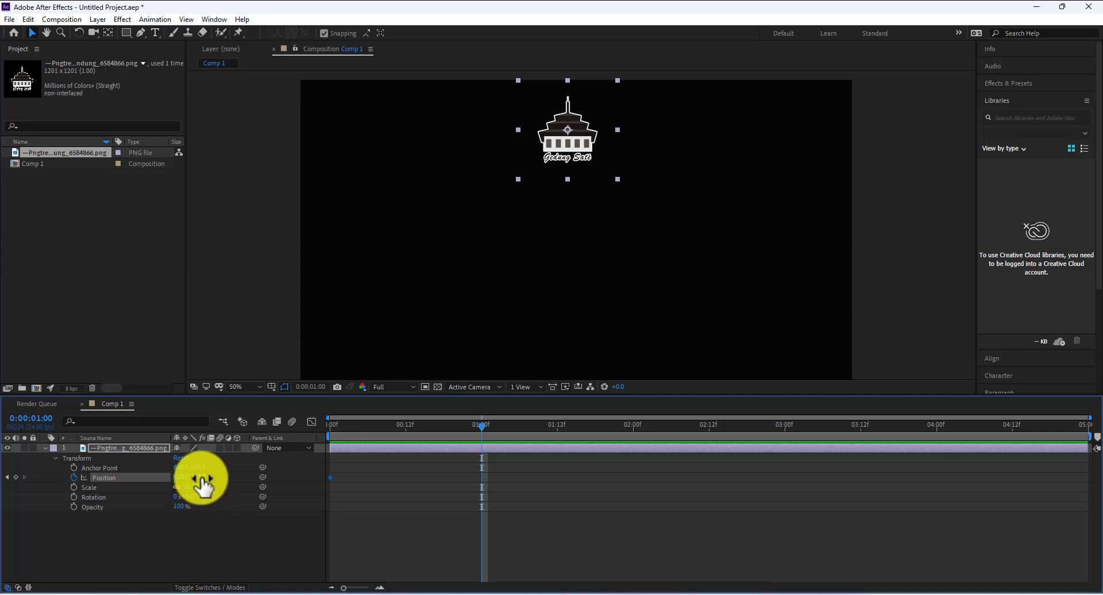
left_click_drag(197, 478, 560, 517)
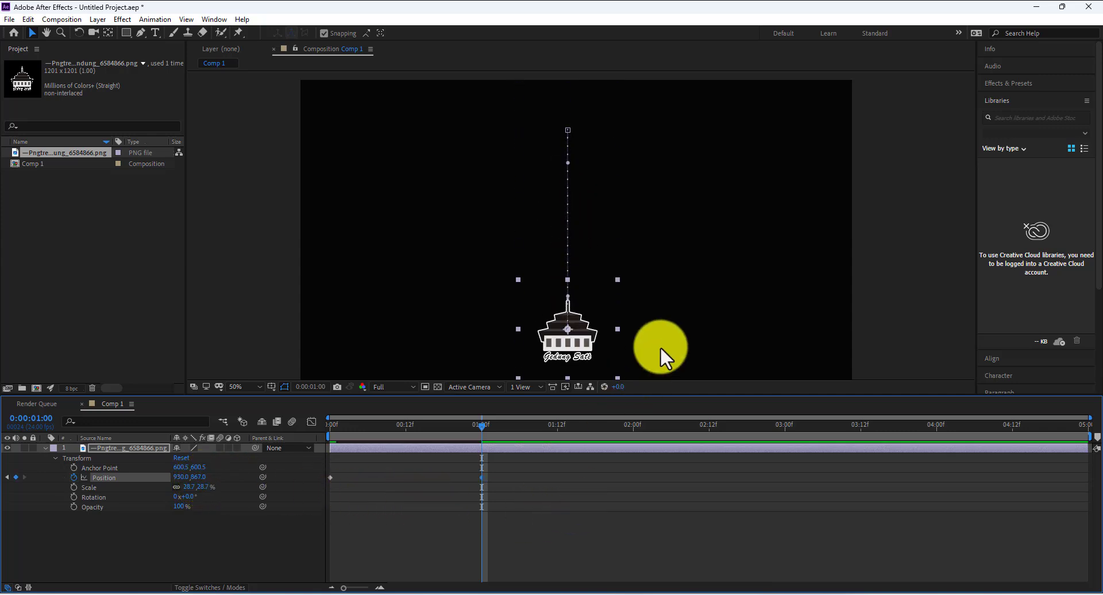
left_click(682, 319)
left_click(565, 322)
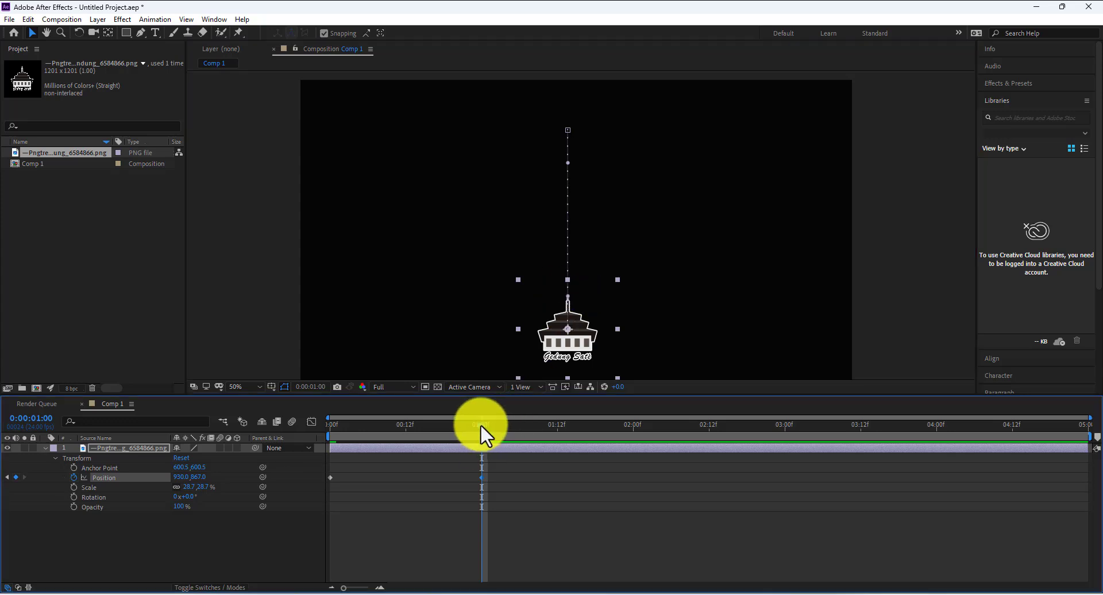
key("Home")
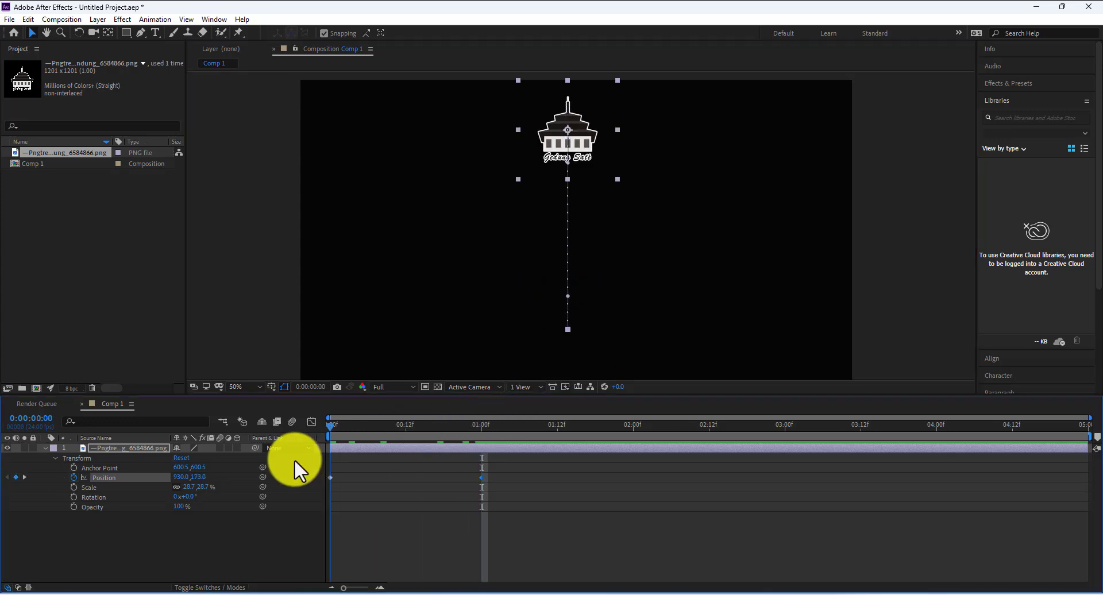
- Preview the logo's downward movement and return the playhead to 0:00:01:00
key("space")
key("space")
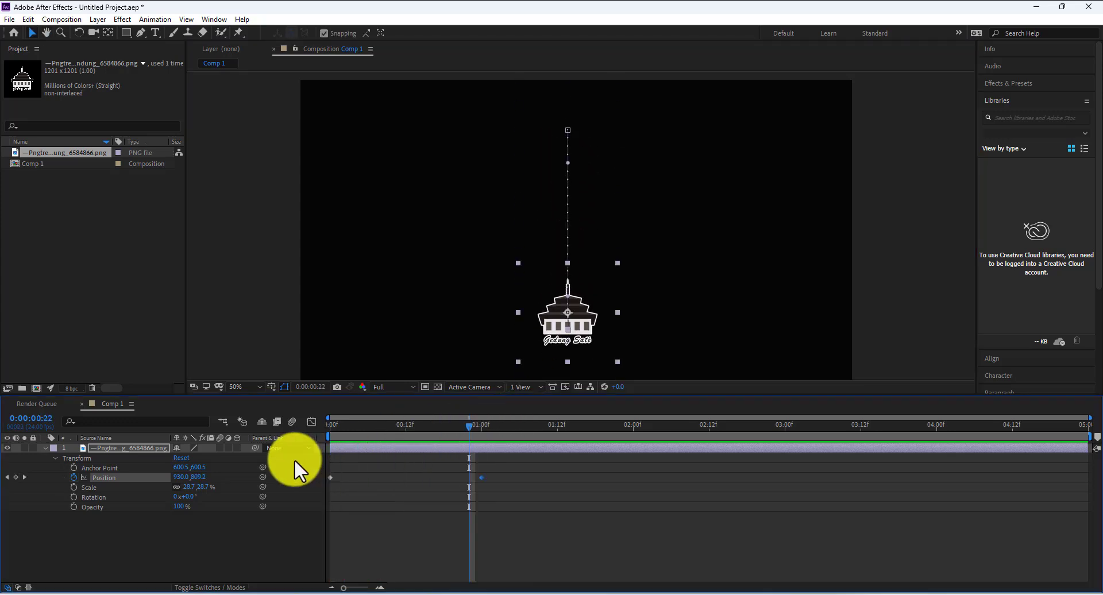
left_click_drag(520, 427, 481, 450)
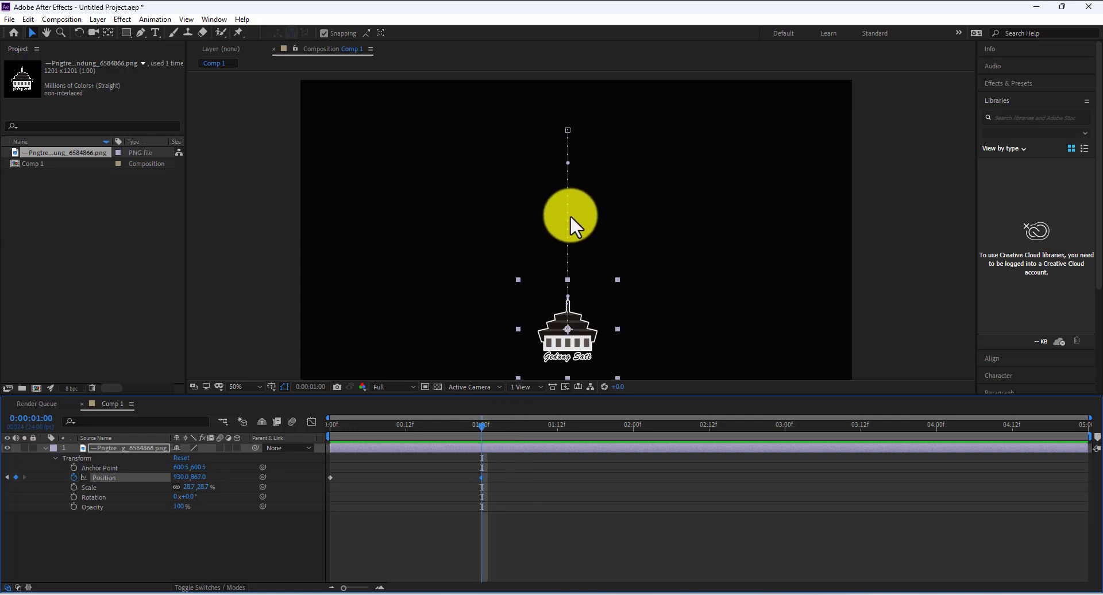
- Bend the logo's straight motion path into a curve by pulling the first Position keyframe's handle outward
left_click(570, 215)
left_click(566, 313)
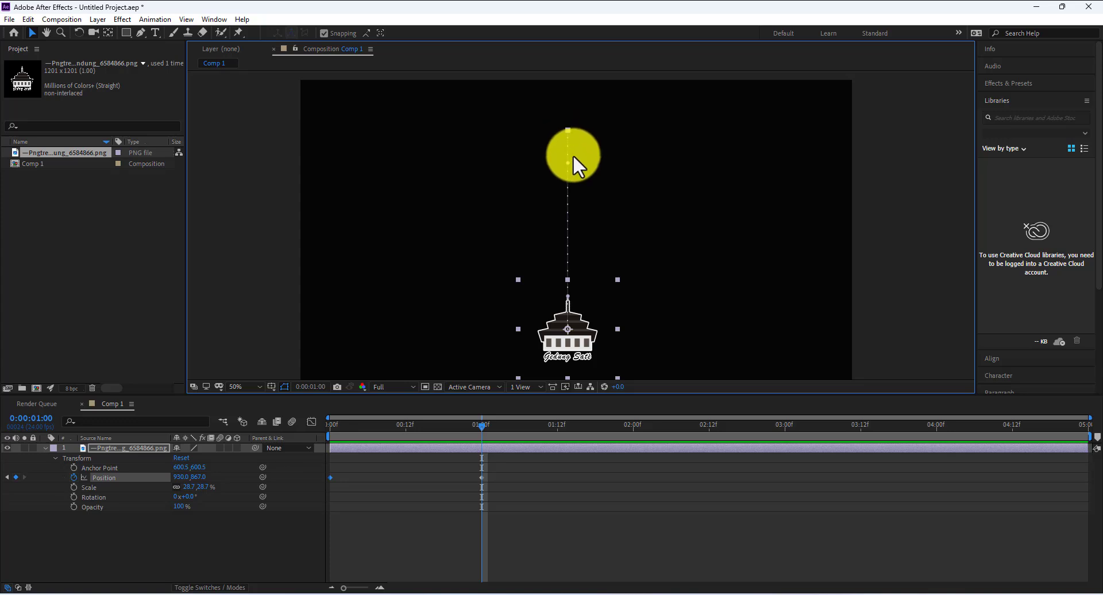
left_click_drag(568, 163, 454, 199)
right_click(521, 231)
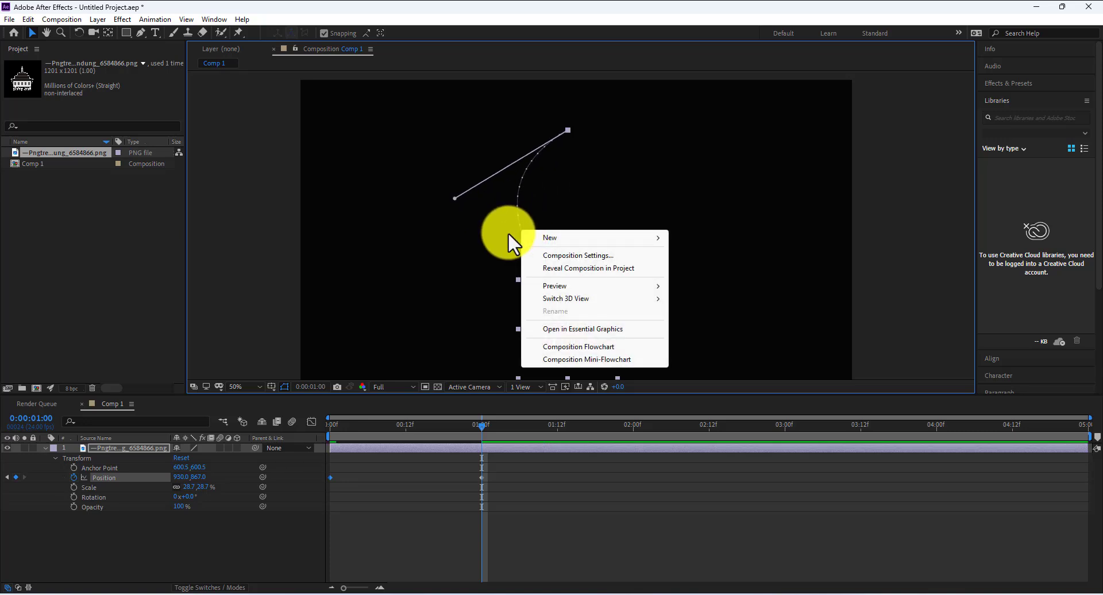
left_click(517, 219)
left_click(579, 322)
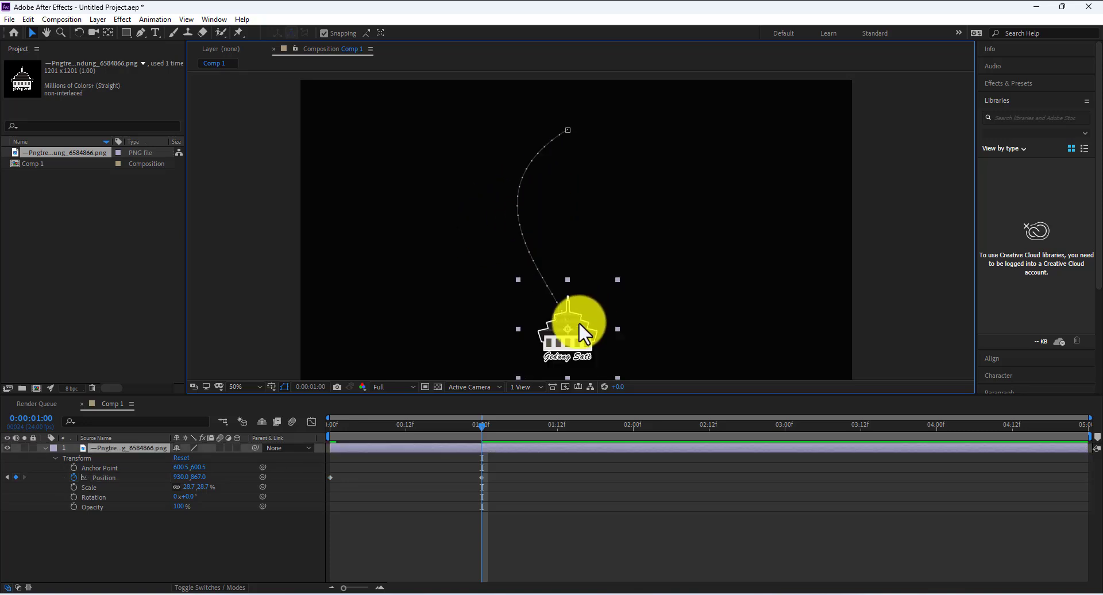
left_click(543, 275)
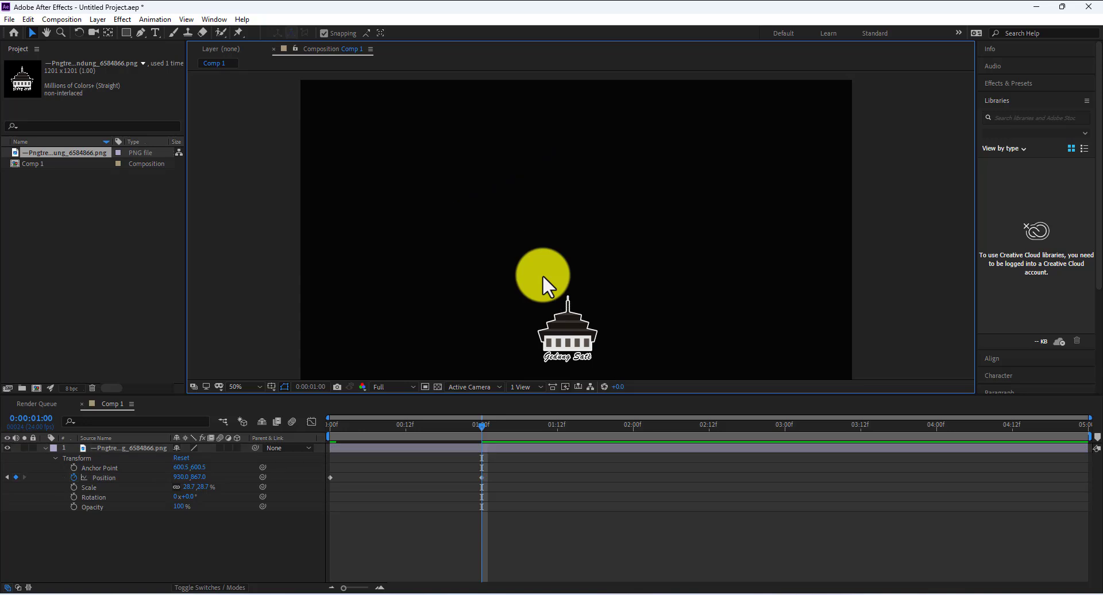
left_click(568, 325)
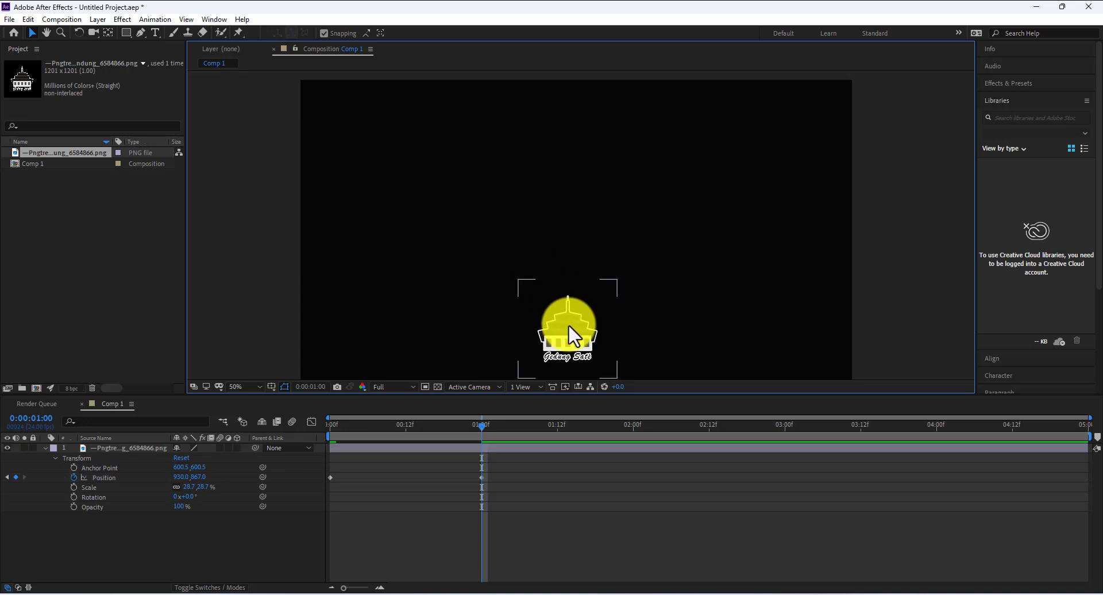
- Scrub the curved movement and play it back from 0:00:00:00
left_click(465, 428)
left_click(518, 227)
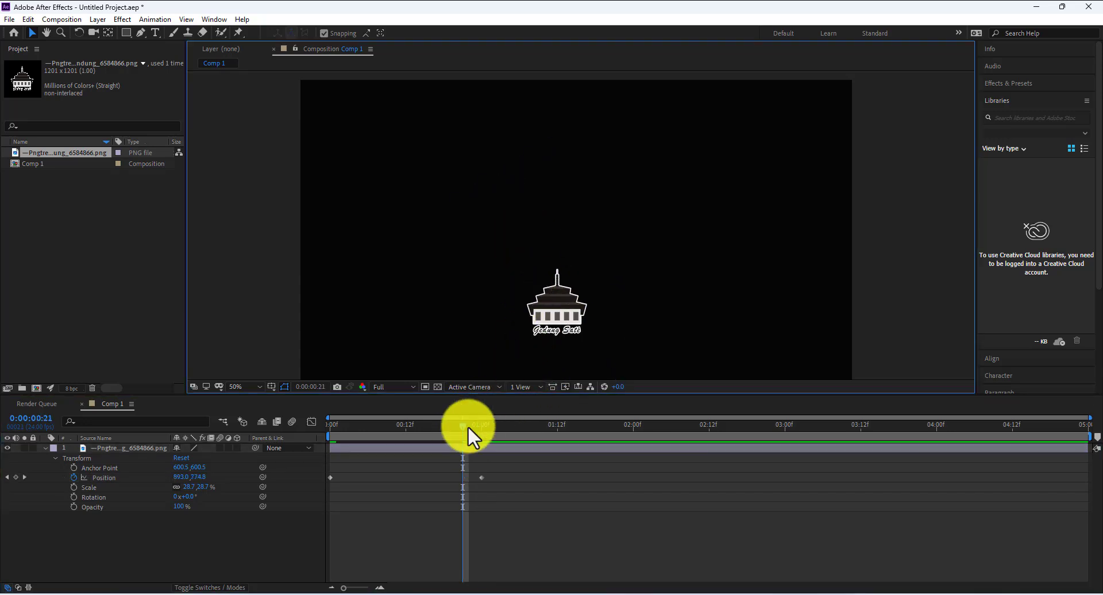
left_click_drag(467, 428, 306, 447)
key("space")
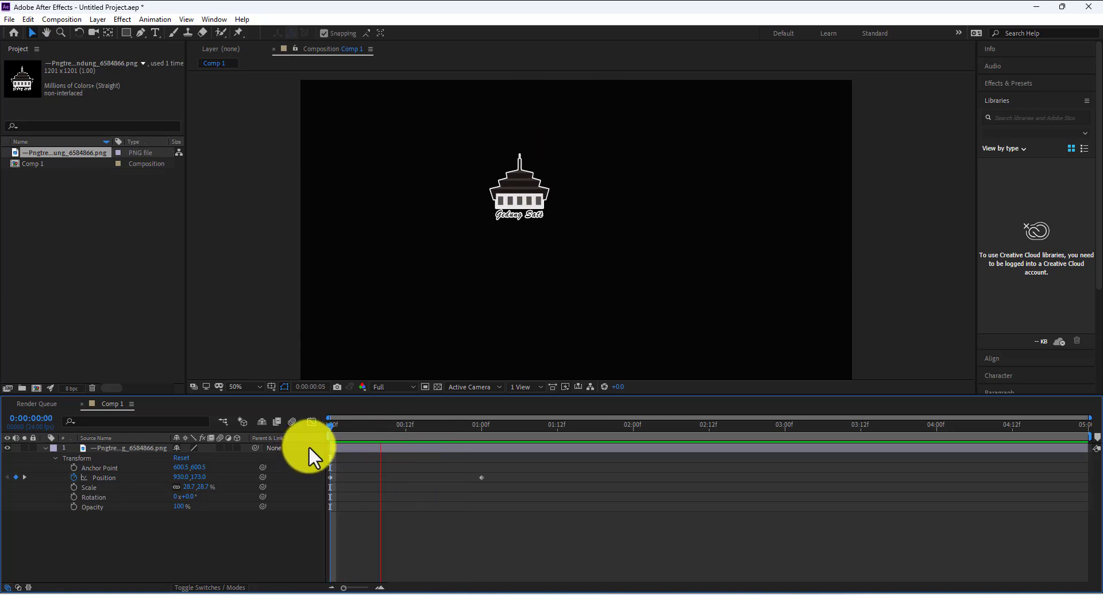
key("space")
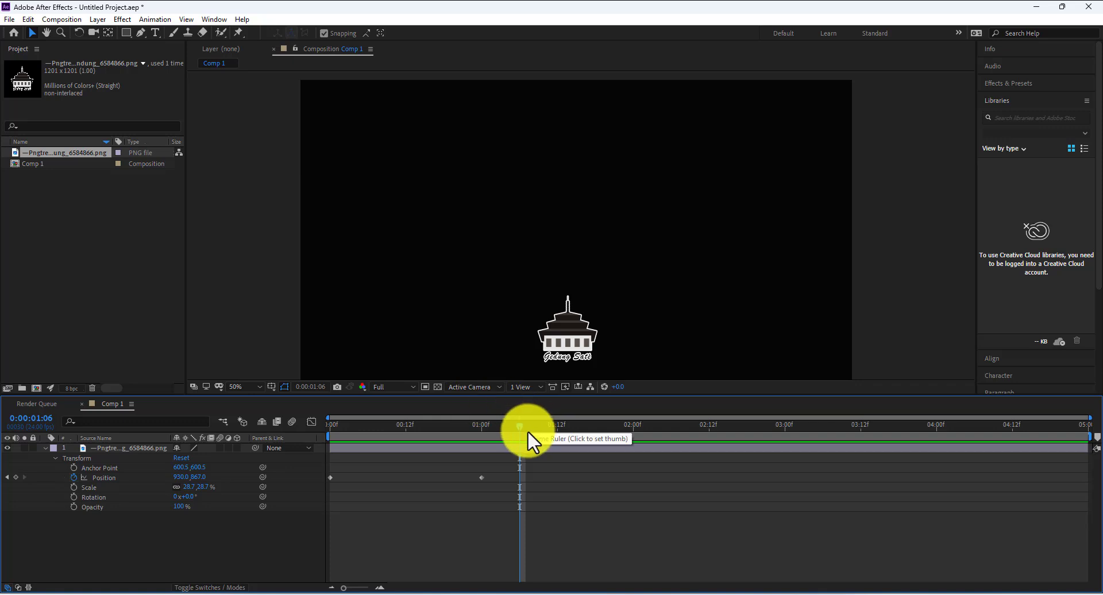
- Move the motion path's start point beyond the composition's upper-right corner and pull both path handles into an S-curve
left_click_drag(519, 429, 481, 445)
left_click(538, 340)
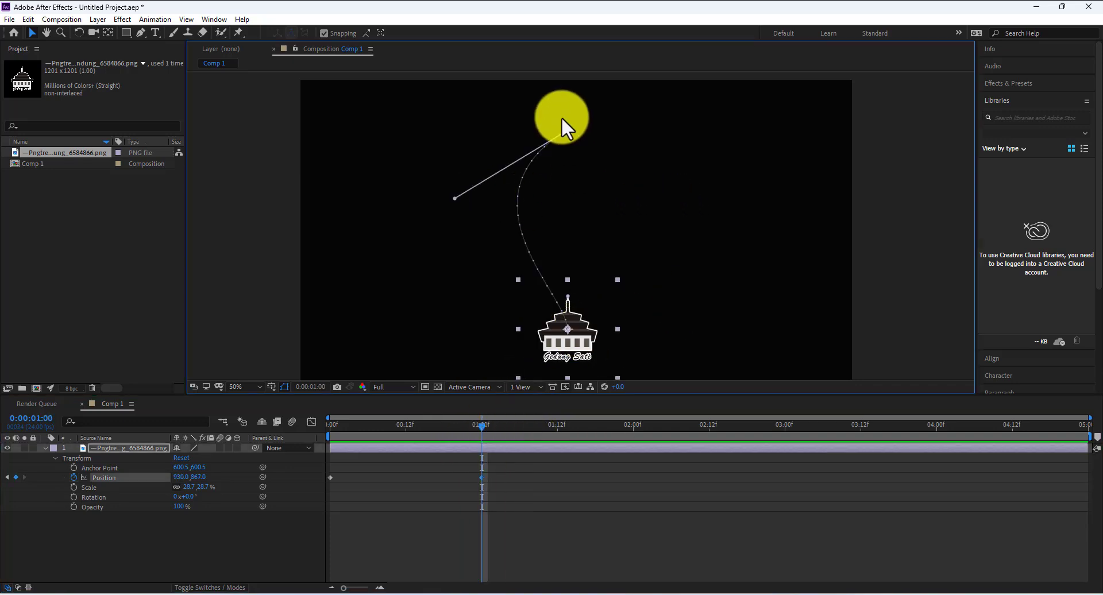
left_click_drag(568, 126, 951, 50)
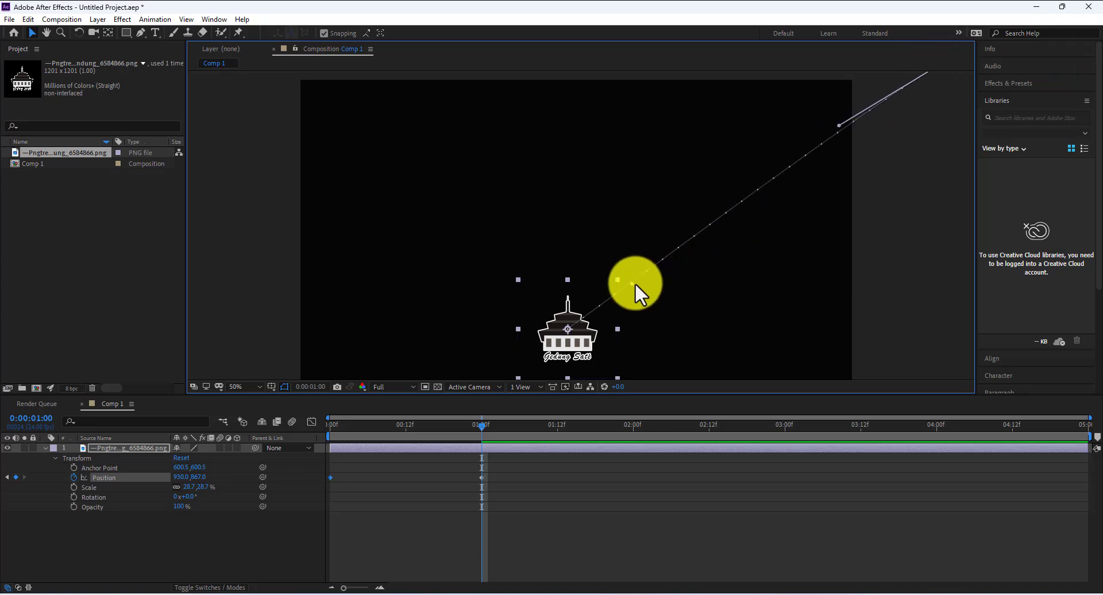
left_click_drag(632, 282, 872, 282)
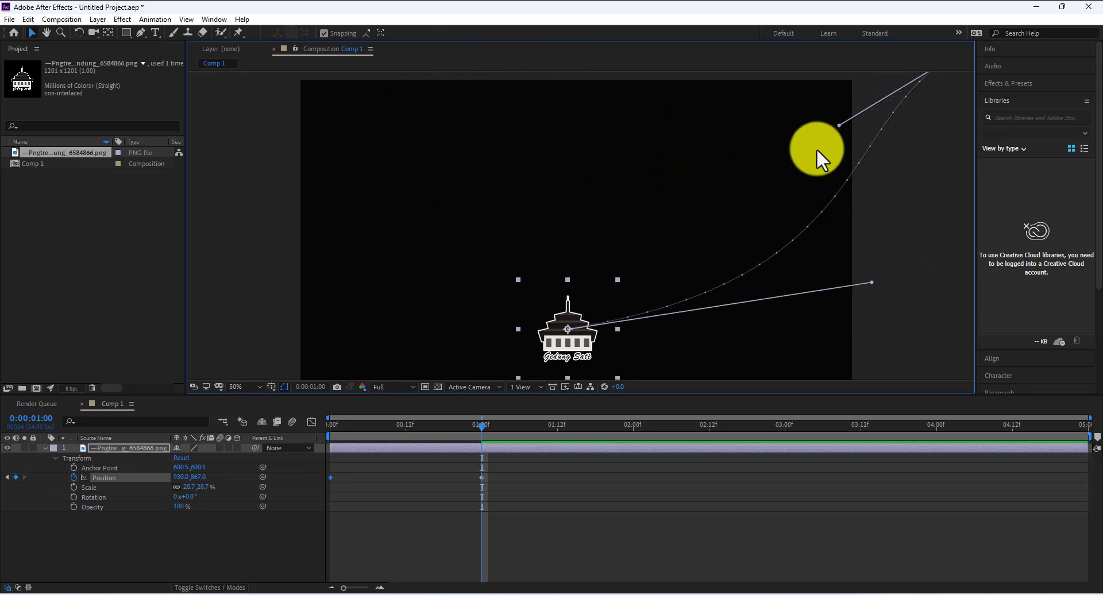
left_click_drag(838, 126, 555, 141)
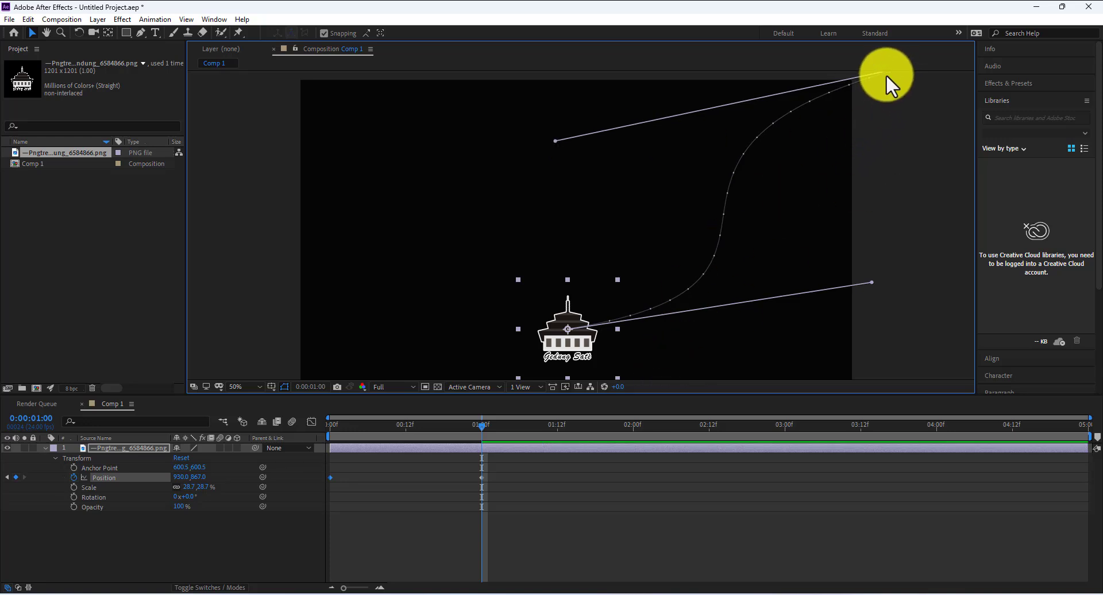
- Move the path's start point out to about 3068, -289 and its end to 290, 915, extending both handles into a wider S-curve
key("period")
key("comma")
key("comma")
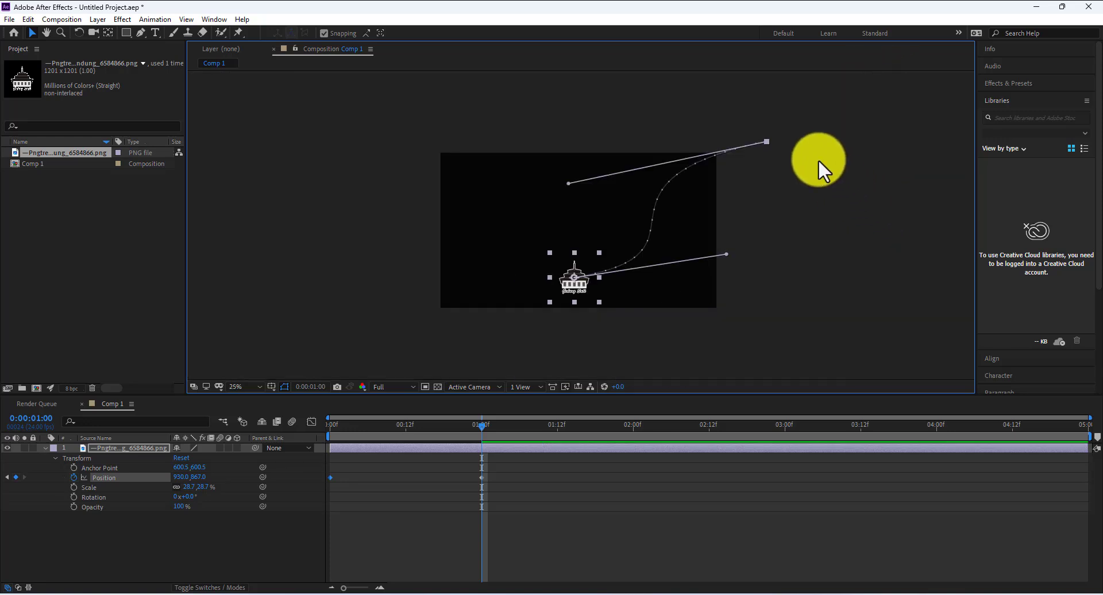
left_click_drag(767, 140, 882, 111)
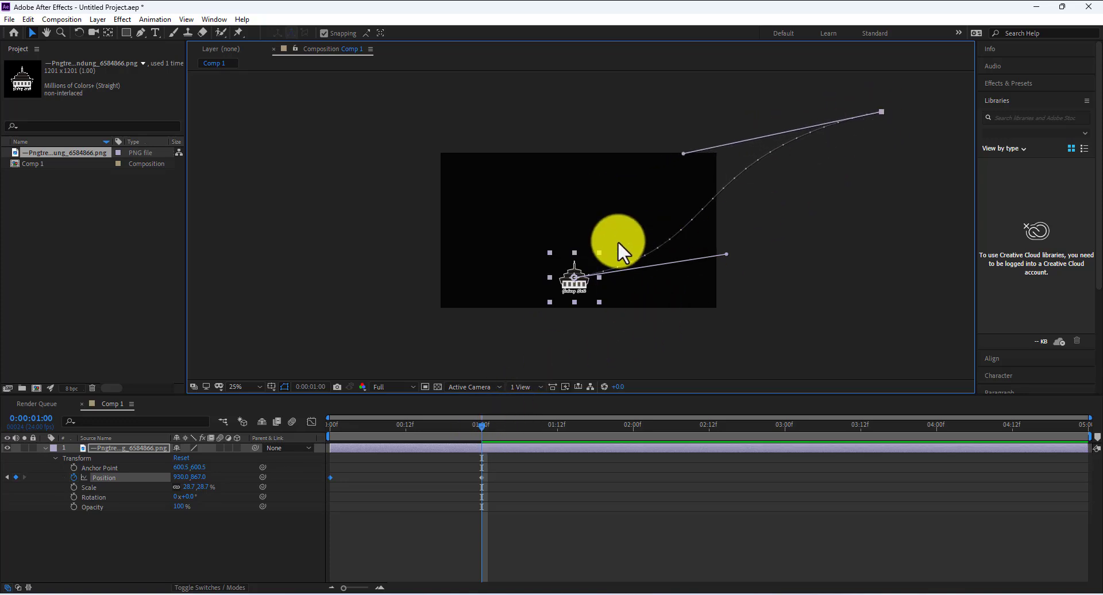
left_click_drag(568, 280, 475, 281)
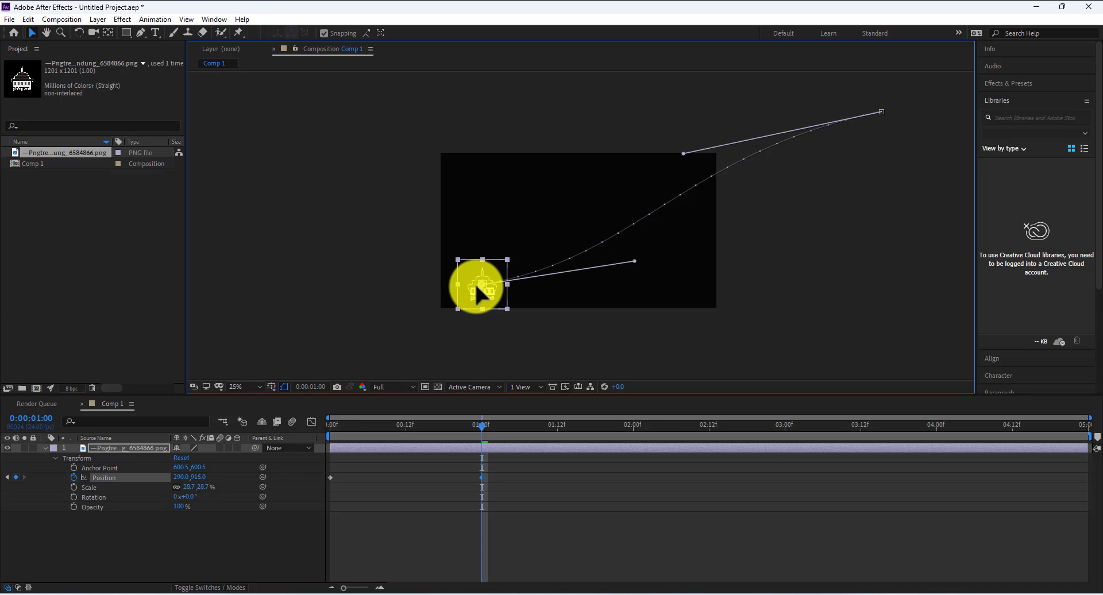
left_click_drag(635, 262, 779, 298)
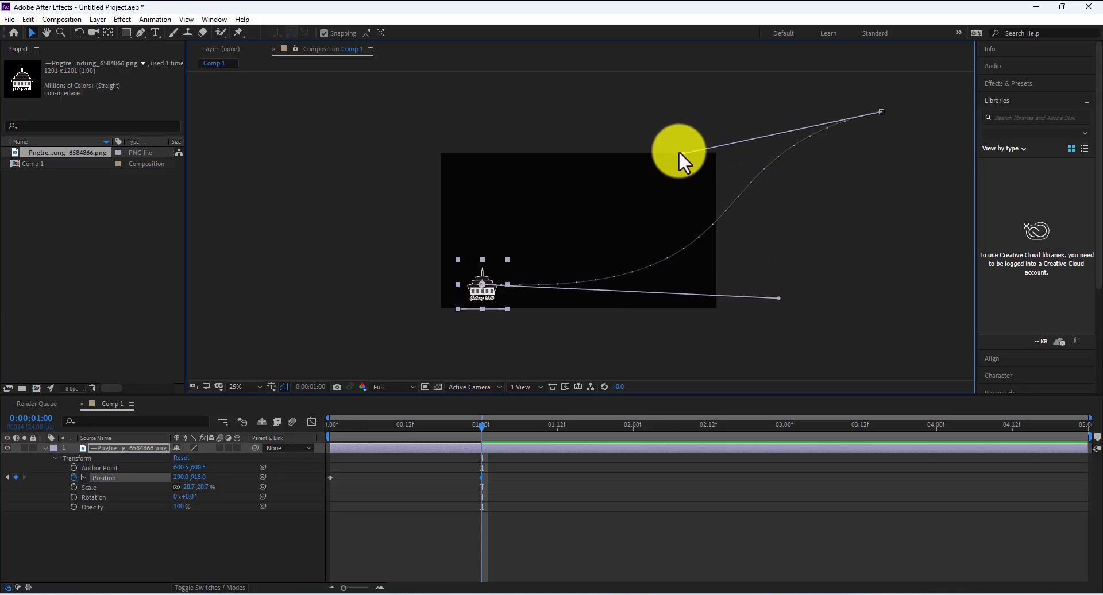
left_click_drag(680, 153, 475, 170)
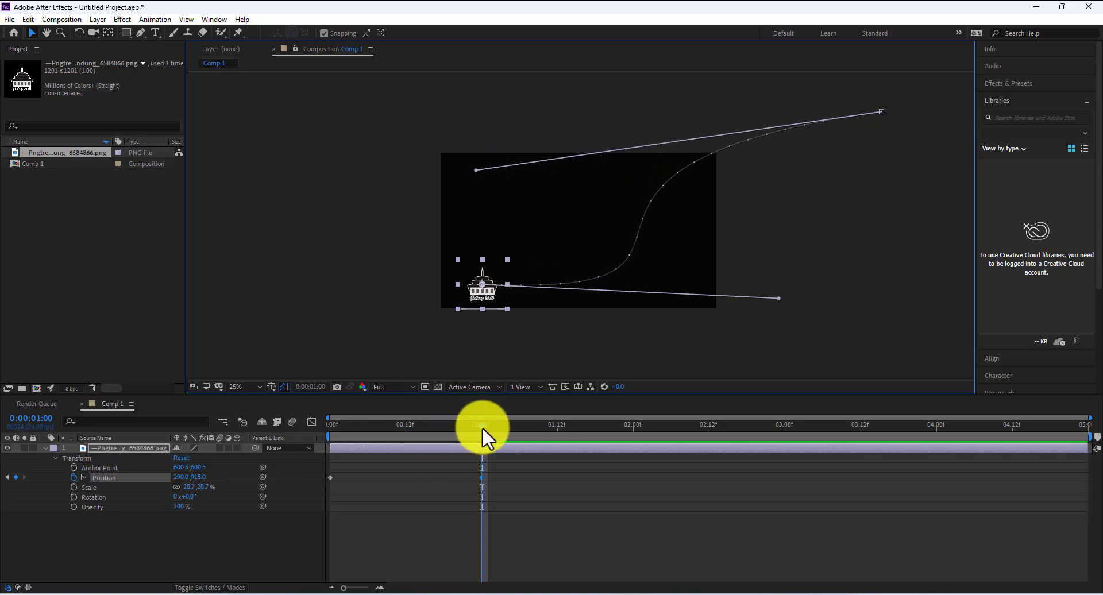
- Play back the logo's S-curve entrance from 0:00:00:00
left_click_drag(481, 427, 237, 459)
key("space")
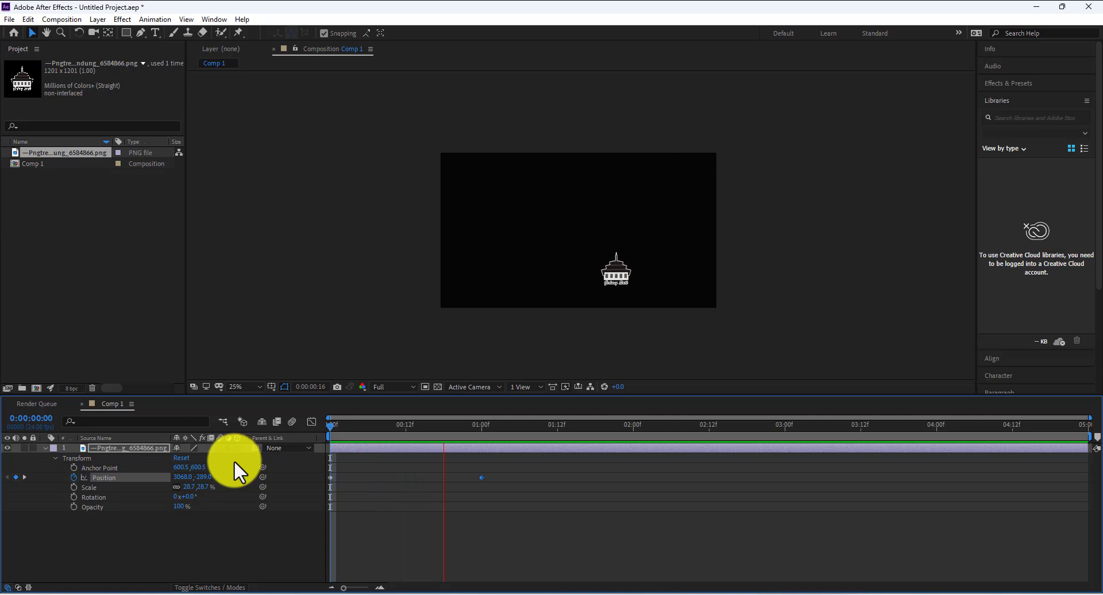
key("space")
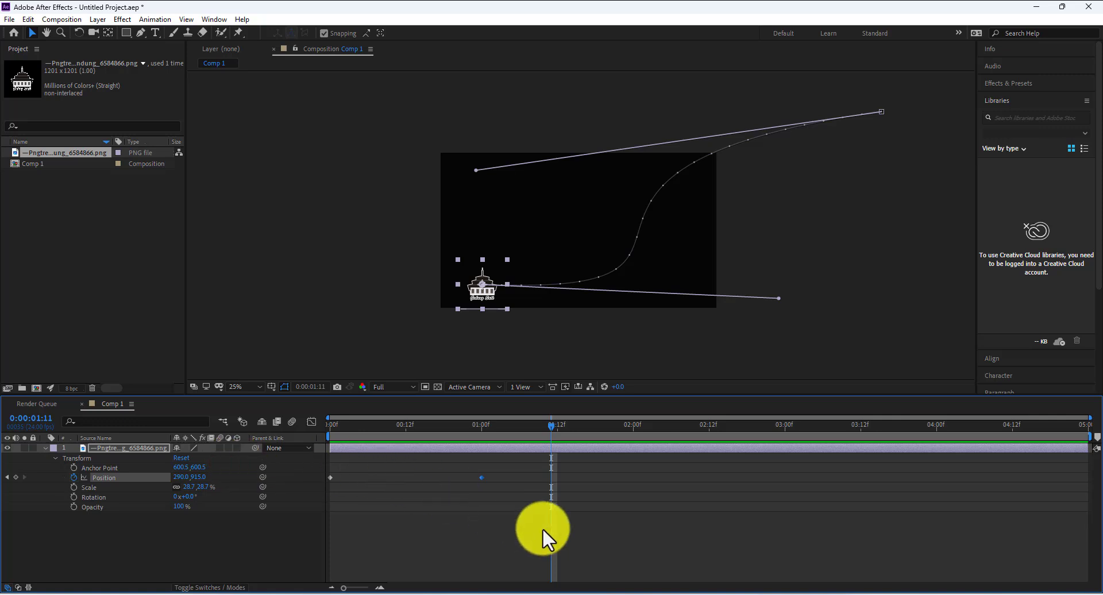
- Undo all motion path edits back to the straight vertical path
key("ctrl+z")
key("ctrl+z")
key("ctrl+z")
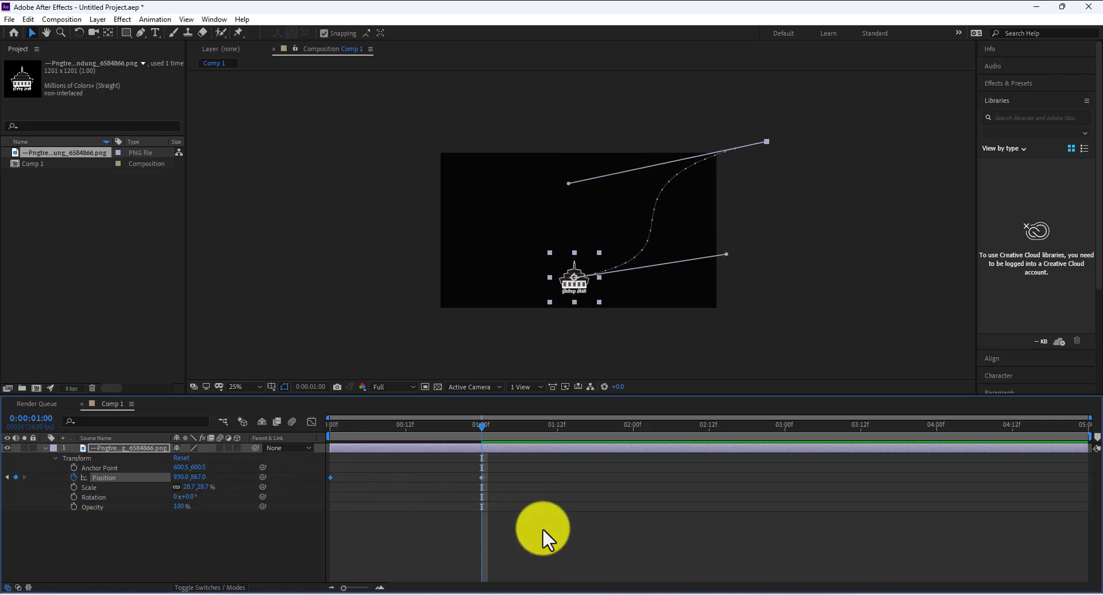
key("ctrl+z")
key("ctrl+z")
key("ctrl+z")
key("ctrl+z")
key("ctrl+z")
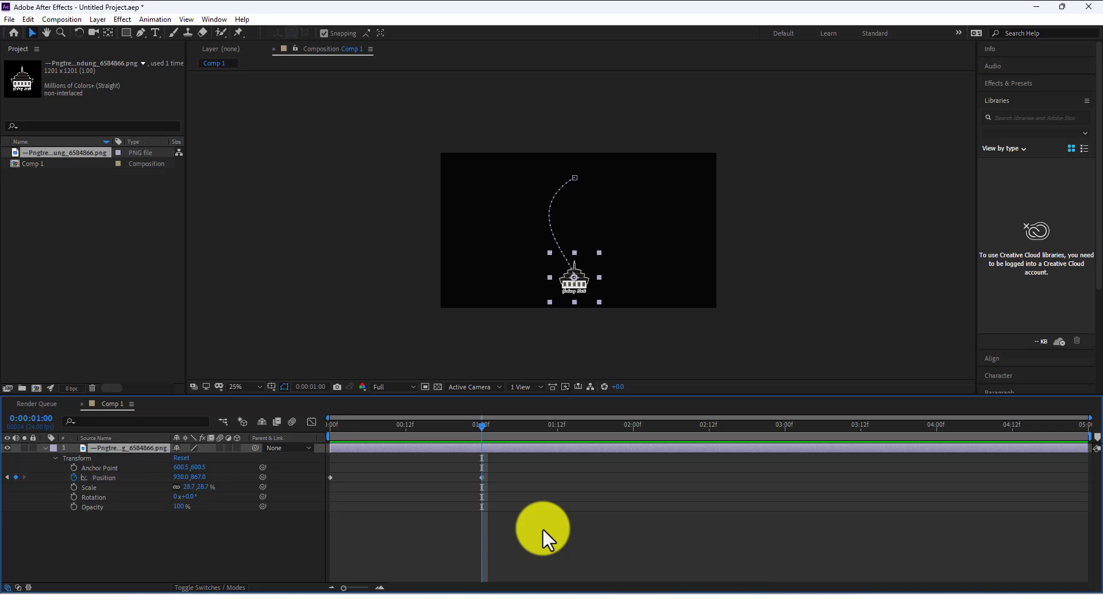
key("ctrl+z")
key("ctrl+z")
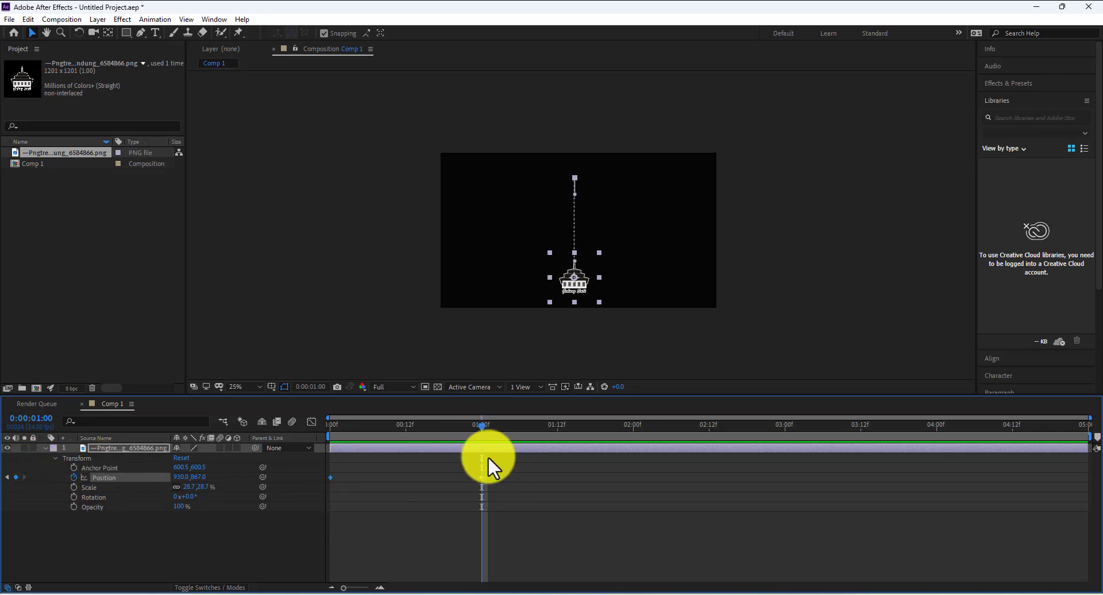
- At 0:00:00:00, set the logo's Anchor Point to 600.5, 1900.5 so the logo sits above the composition
scroll(494, 498, "up", 1)
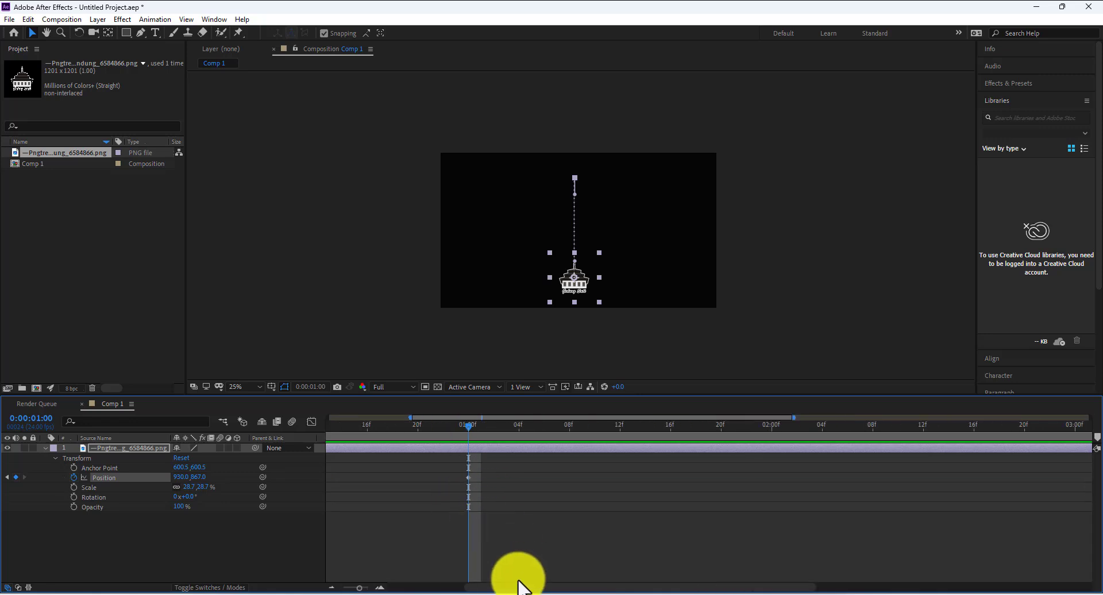
left_click_drag(522, 586, 401, 586)
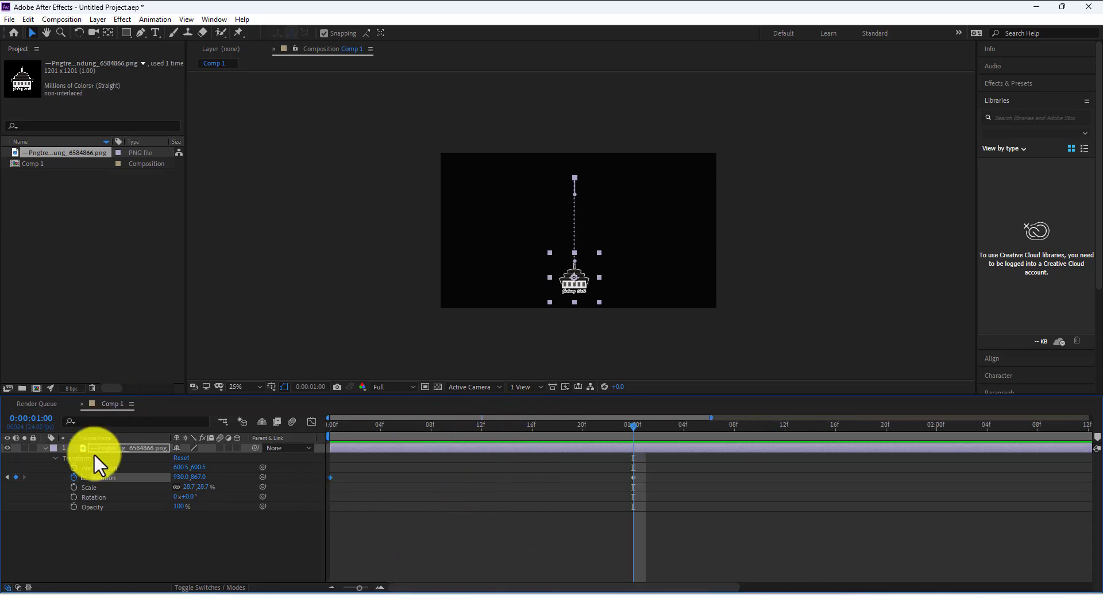
left_click(92, 468)
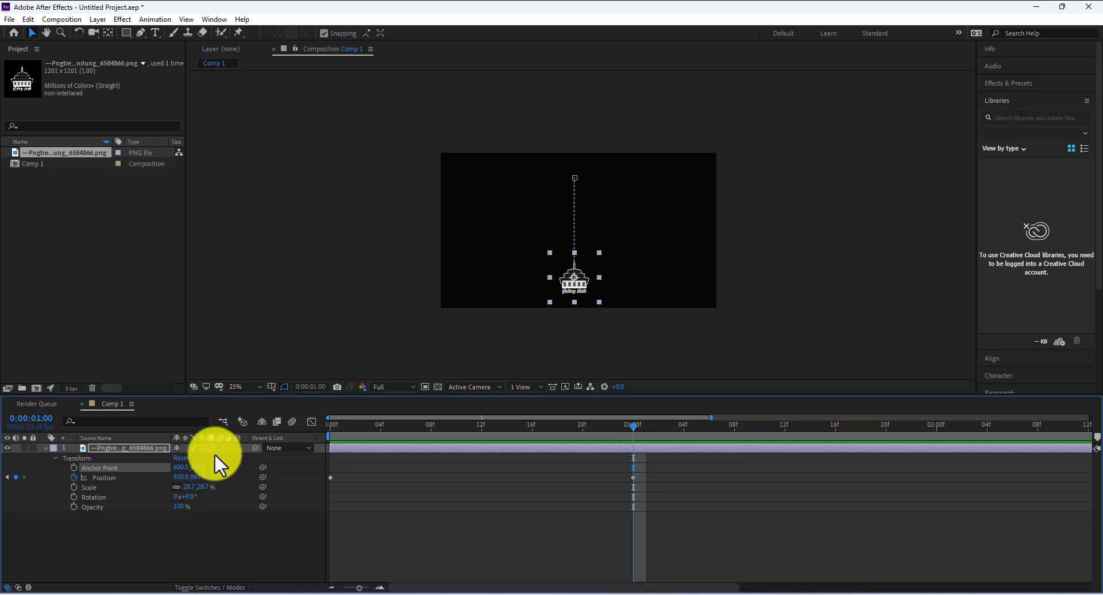
left_click_drag(199, 467, 7, 490)
left_click_drag(632, 426, 127, 443)
left_click_drag(196, 467, 1097, 391)
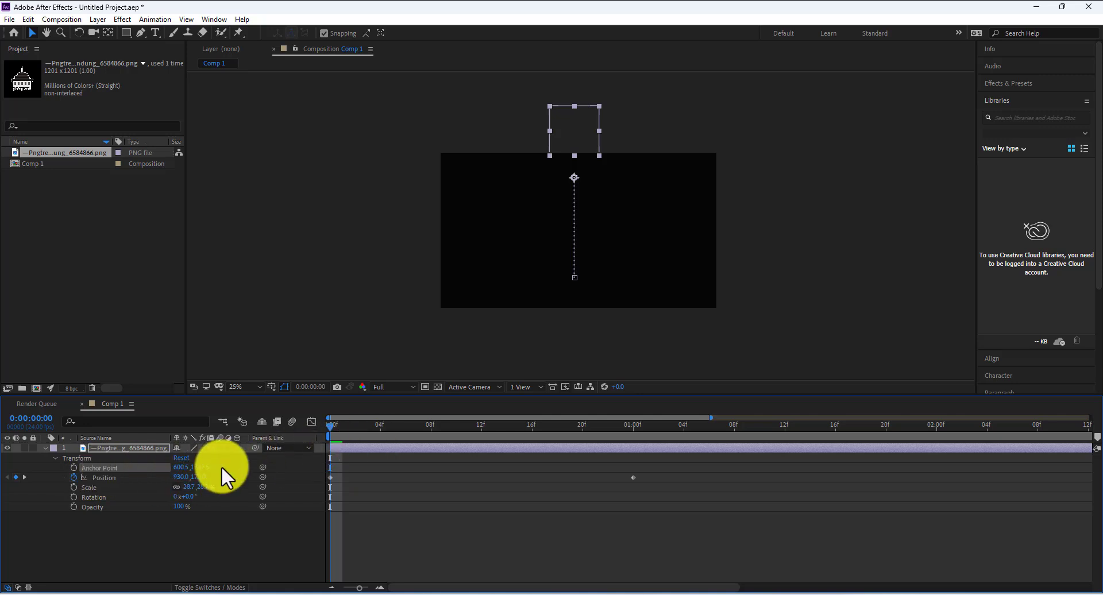
left_click_drag(192, 467, 222, 498)
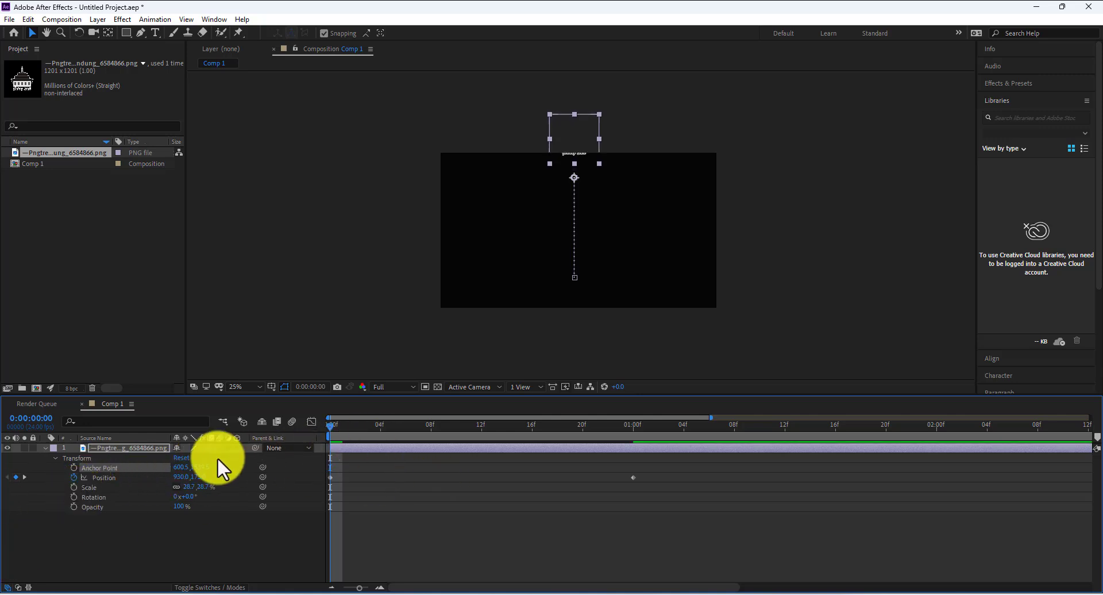
left_click_drag(218, 458, 127, 450)
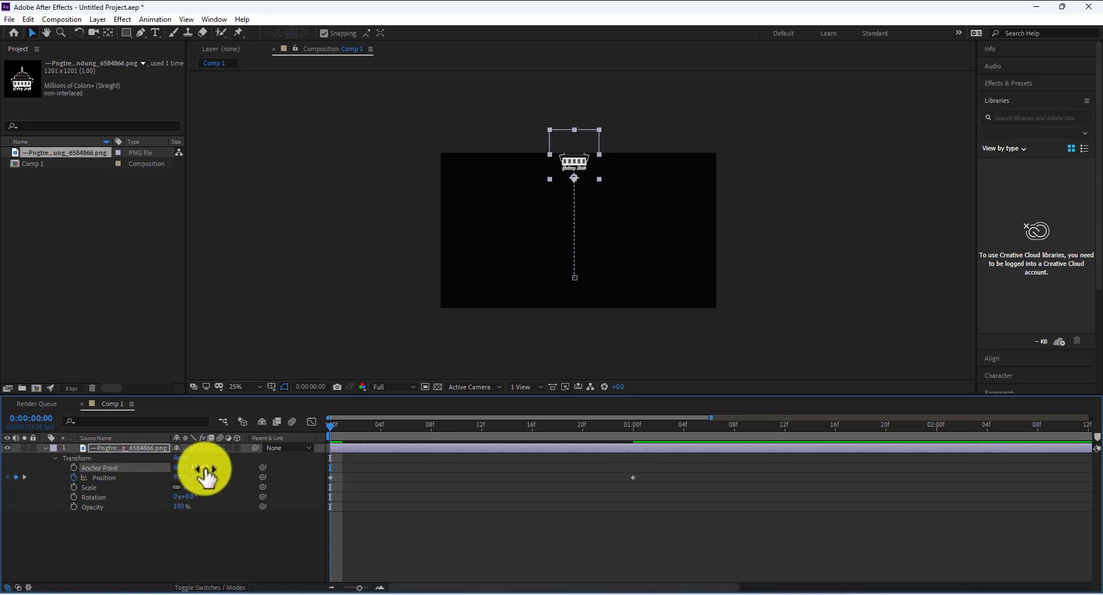
left_click_drag(205, 474, 579, 516)
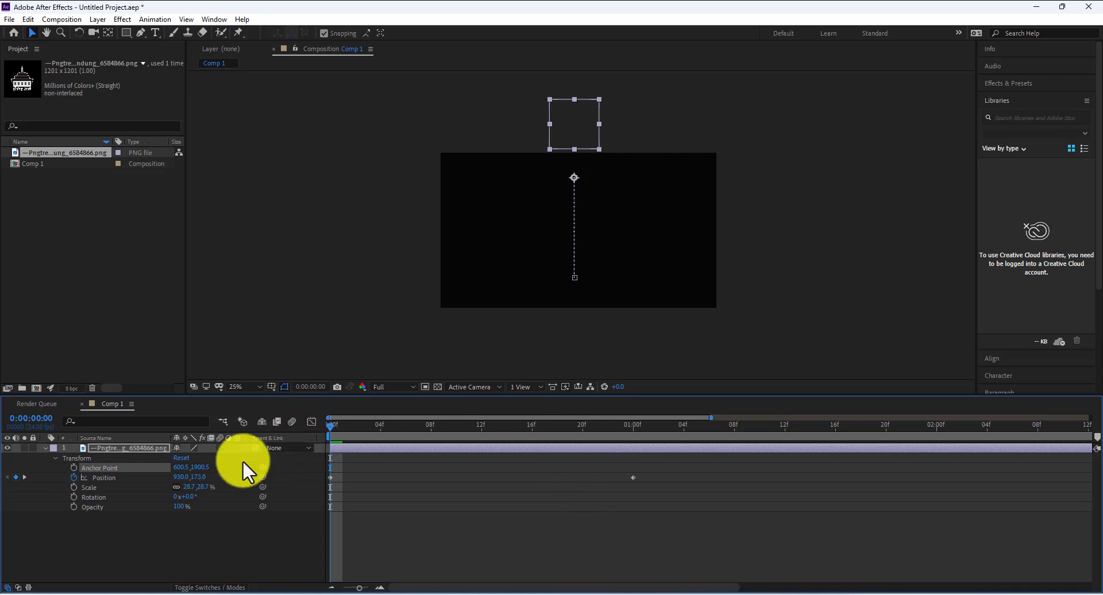
- Keyframe the logo's Anchor Point at 0:00:00:00, and set it to 600.5, 665.5 at 0:00:01:00
left_click(73, 468)
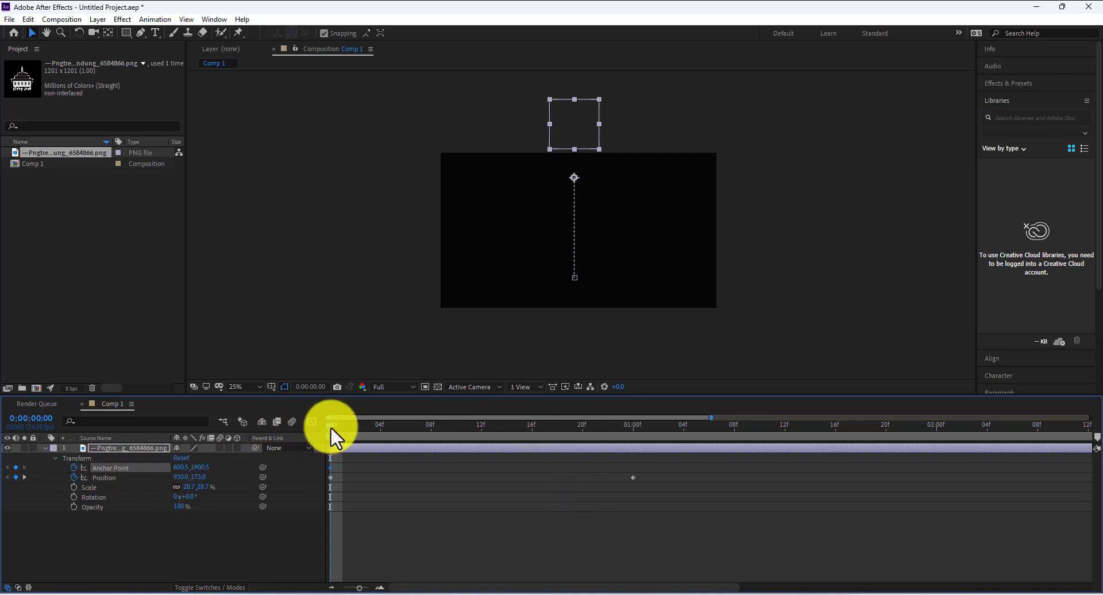
left_click_drag(330, 426, 632, 475)
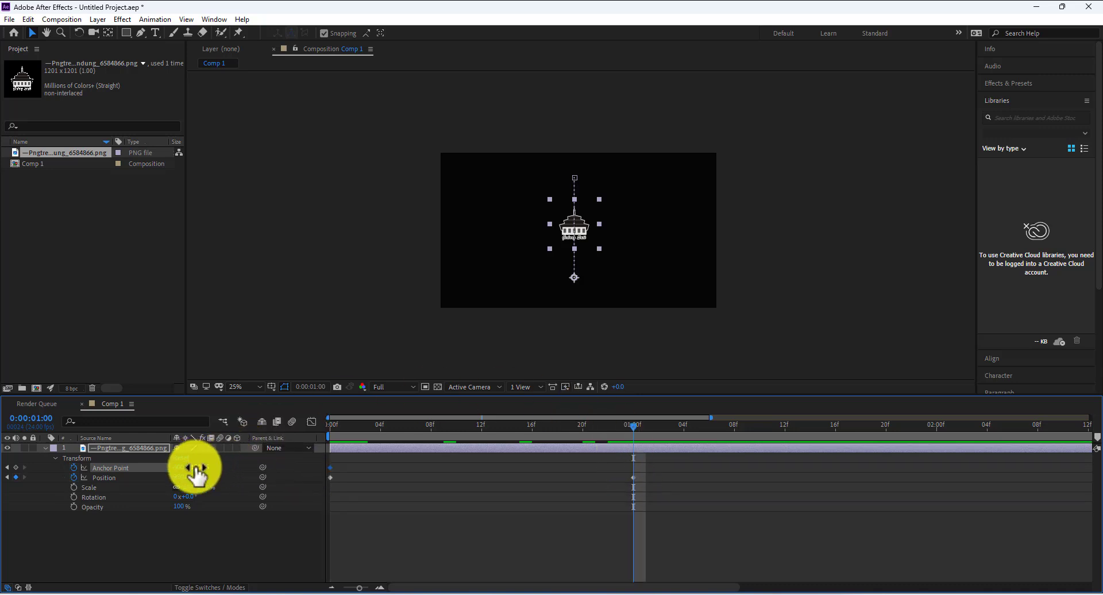
left_click_drag(197, 474, 174, 510)
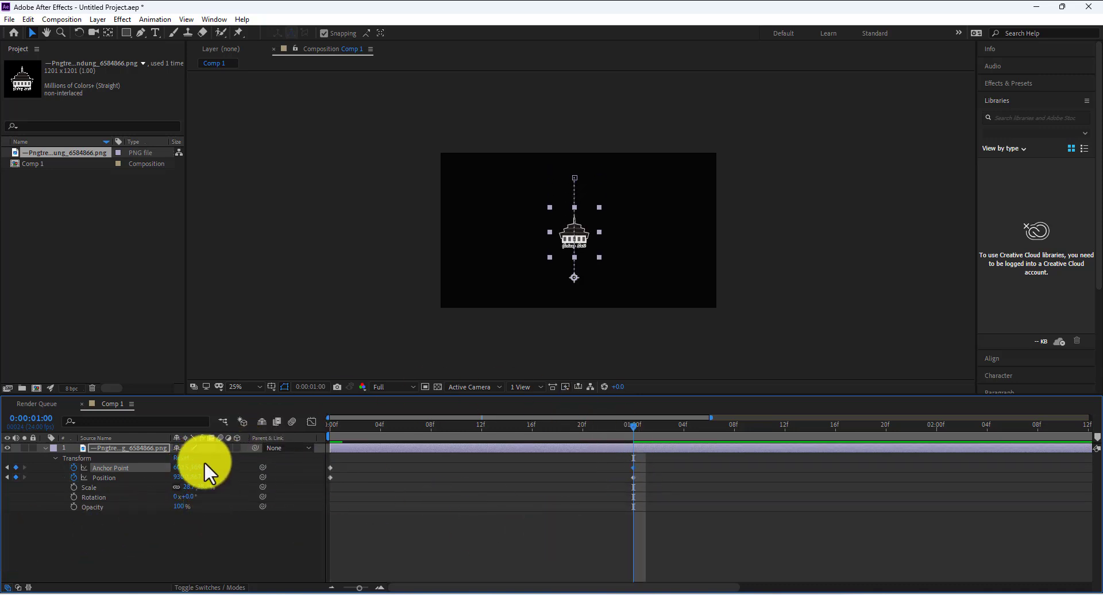
mouse_move(204, 465)
left_mouse_down()
mouse_move(123, 459)
mouse_move(38, 482)
left_mouse_up()
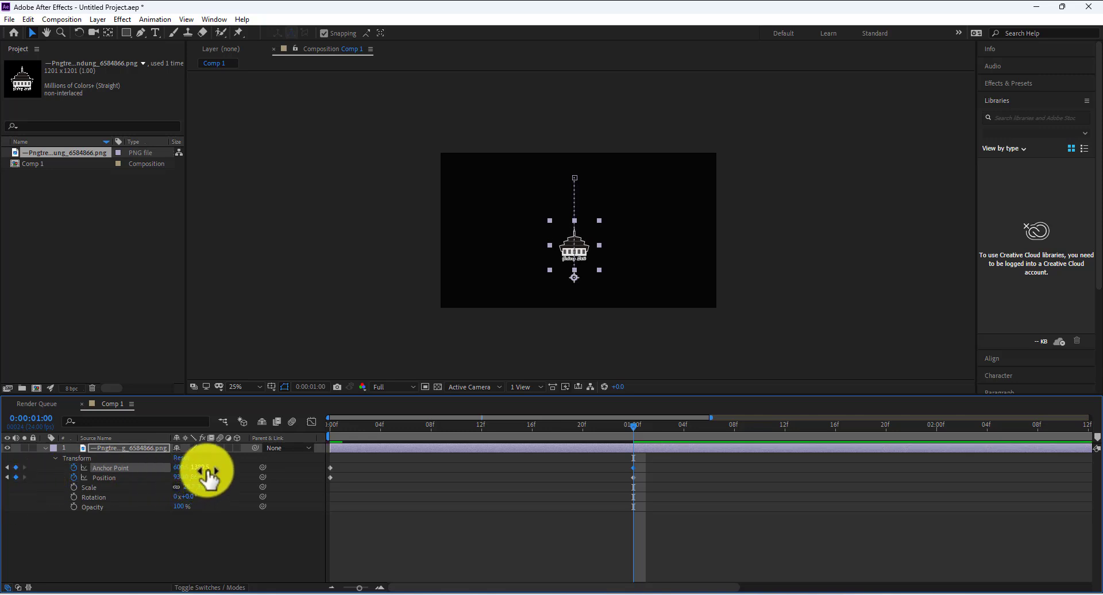
left_click_drag(210, 477, 21, 502)
mouse_move(188, 473)
left_mouse_down()
mouse_move(209, 475)
mouse_move(19, 484)
left_mouse_up()
left_click_drag(203, 473, 113, 481)
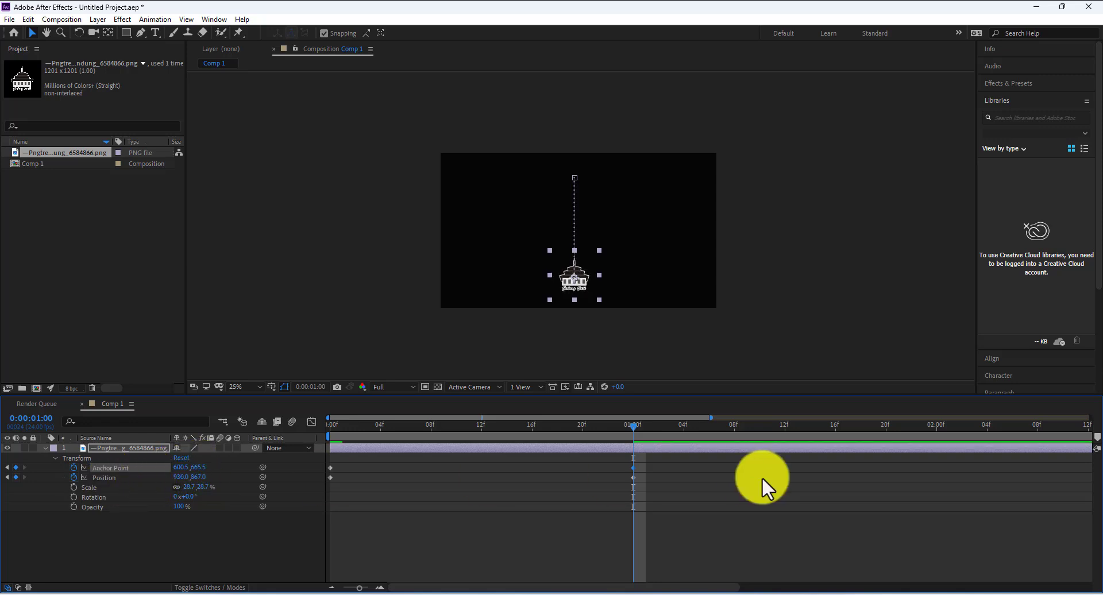
- Play back the logo's combined Position and Anchor Point animation from the start of the composition
key("Home")
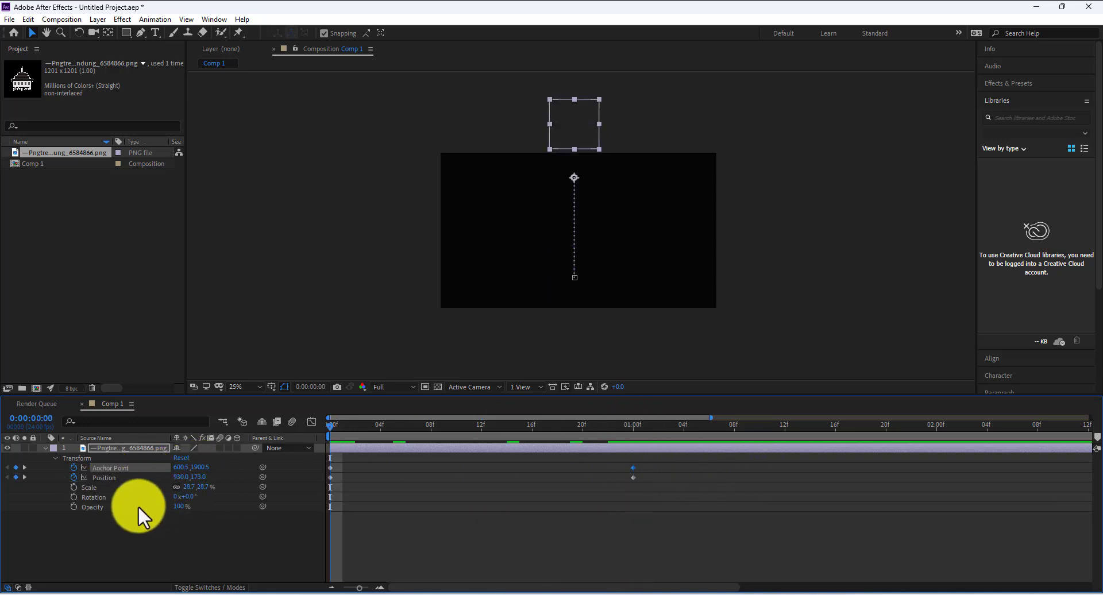
key("space")
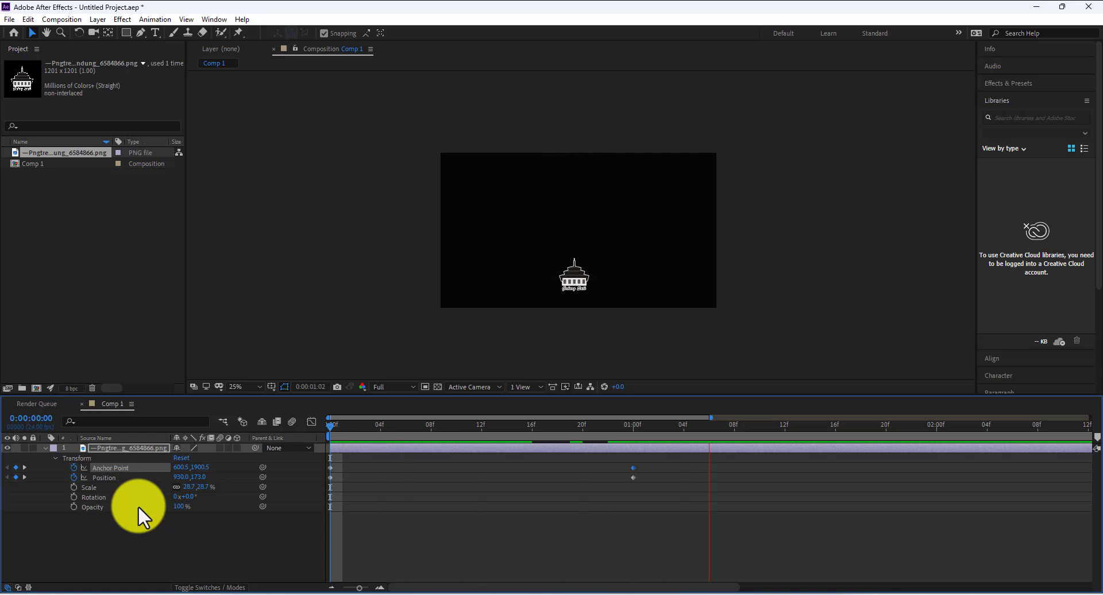
key("space")
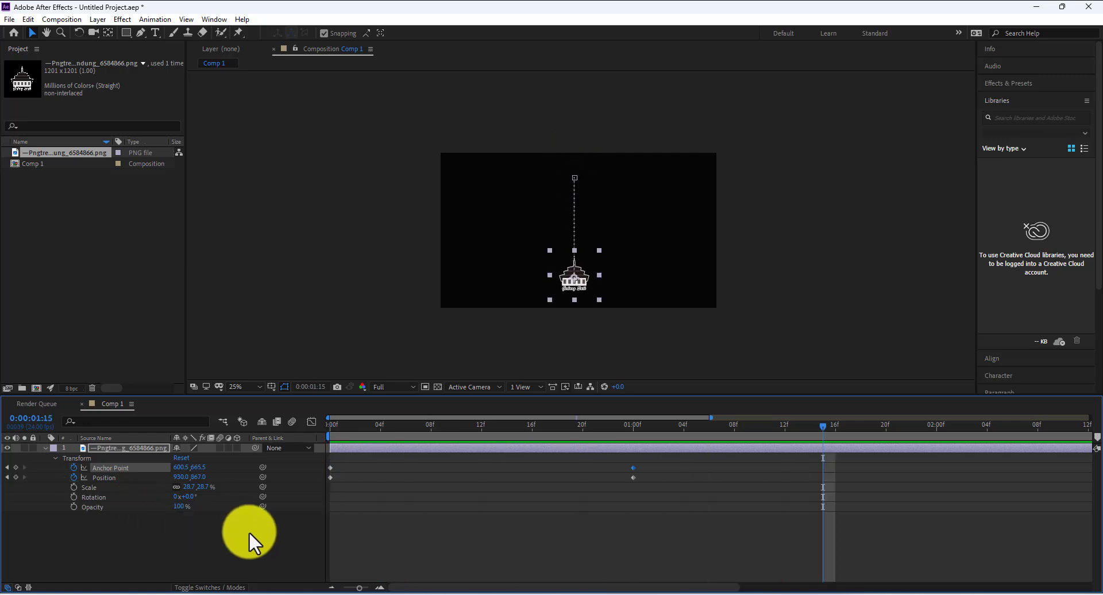
- Clear the Anchor Point keyframes and create a new one at 0:00:00:00 with the value -263.5, 665.5
left_click(74, 468)
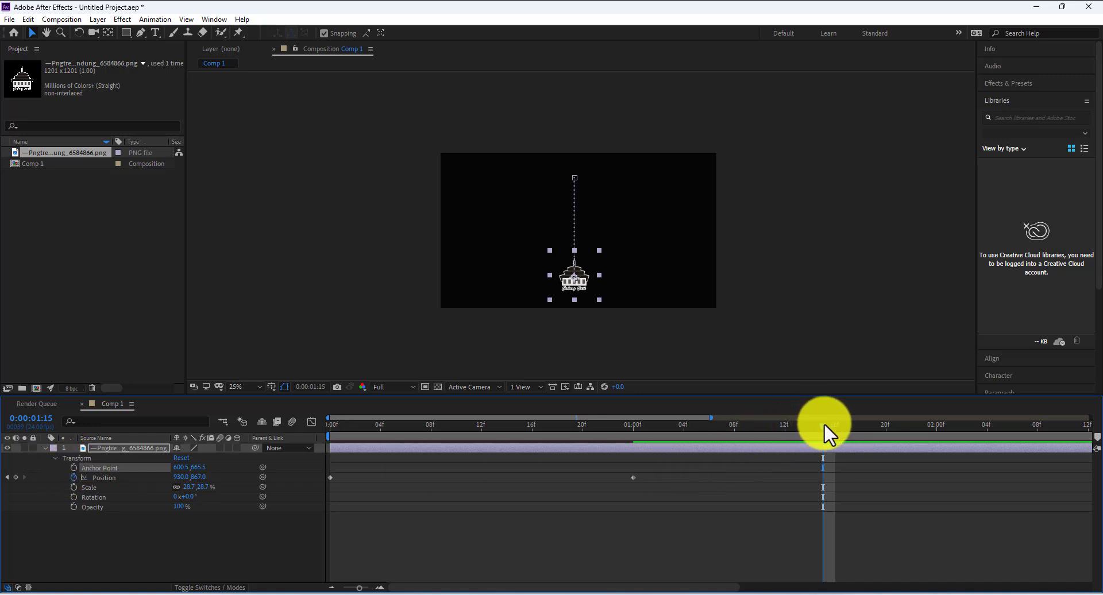
left_click_drag(826, 436, 69, 433)
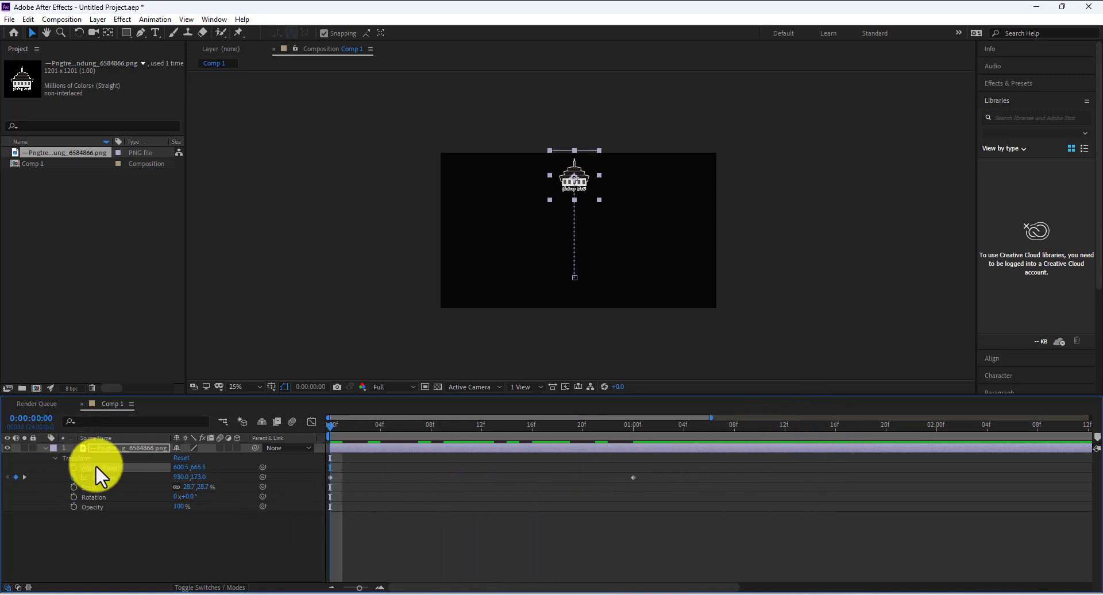
left_click(74, 467)
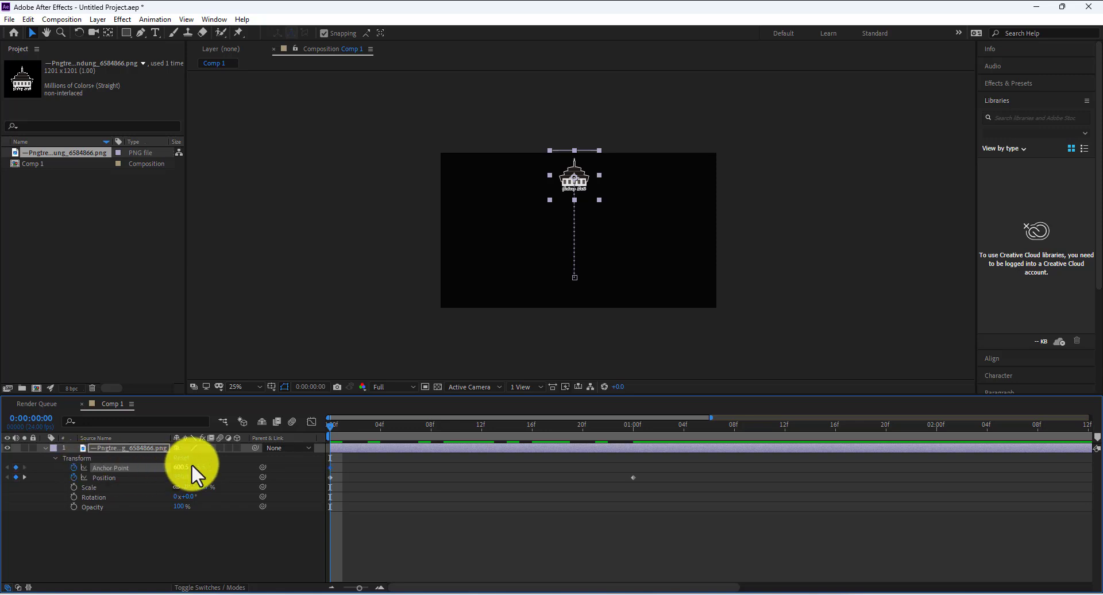
left_click_drag(182, 470, 5, 474)
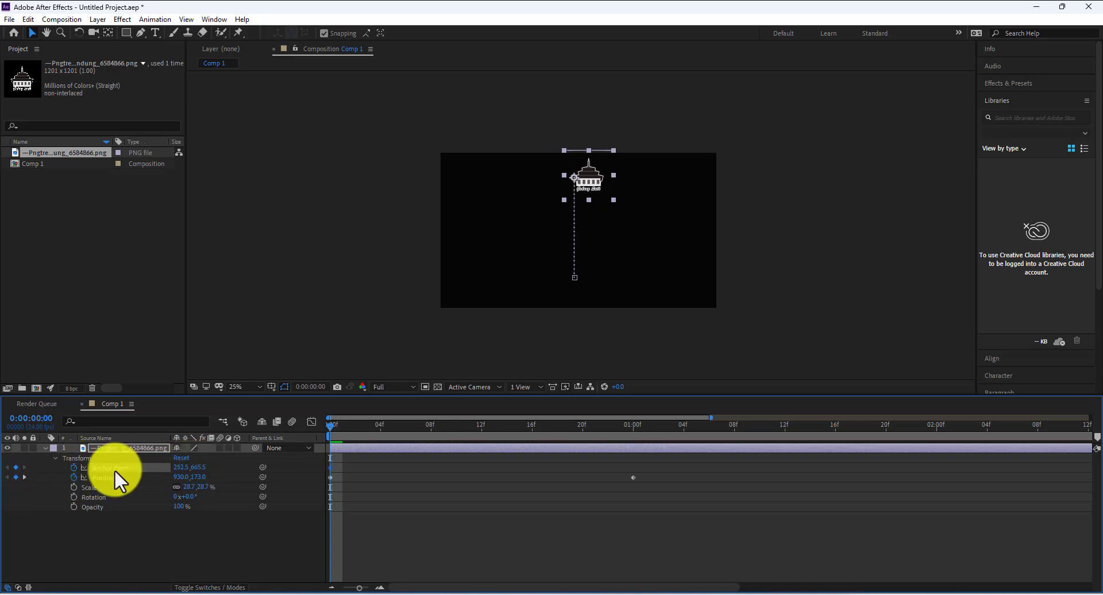
left_click_drag(198, 475, 7, 474)
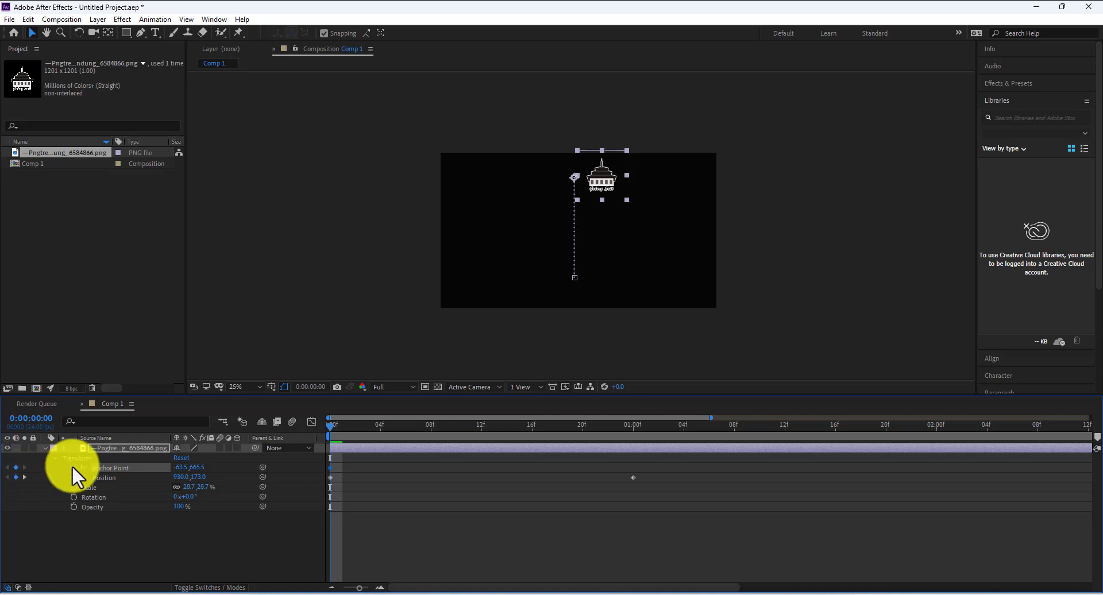
left_click_drag(181, 465, 87, 483)
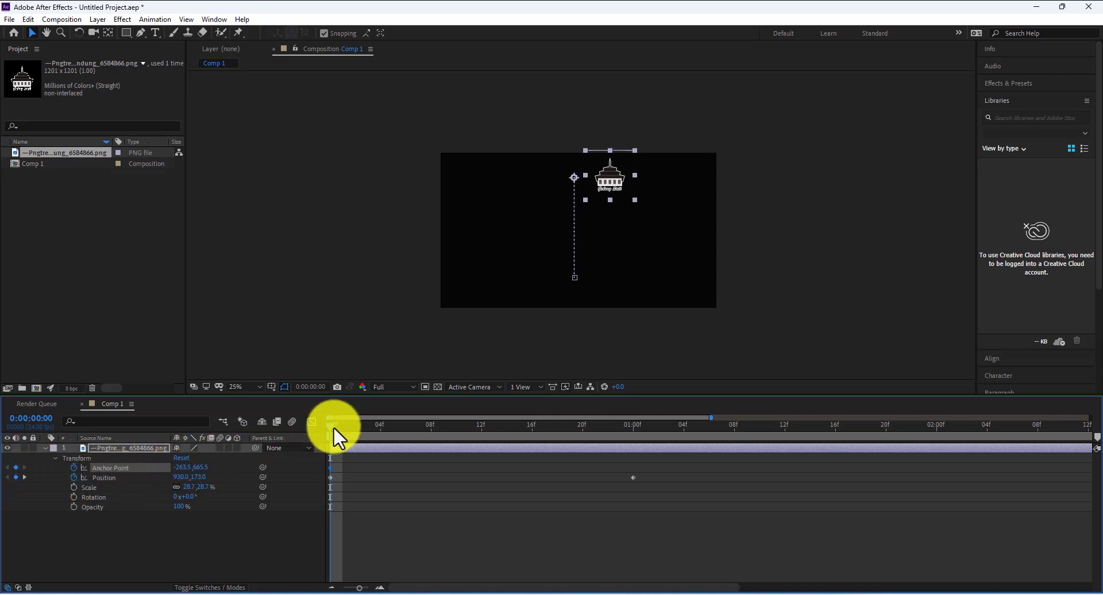
- At 0:00:01:00, set the logo's Anchor Point to 558.5, 665.5
left_click_drag(333, 427, 635, 472)
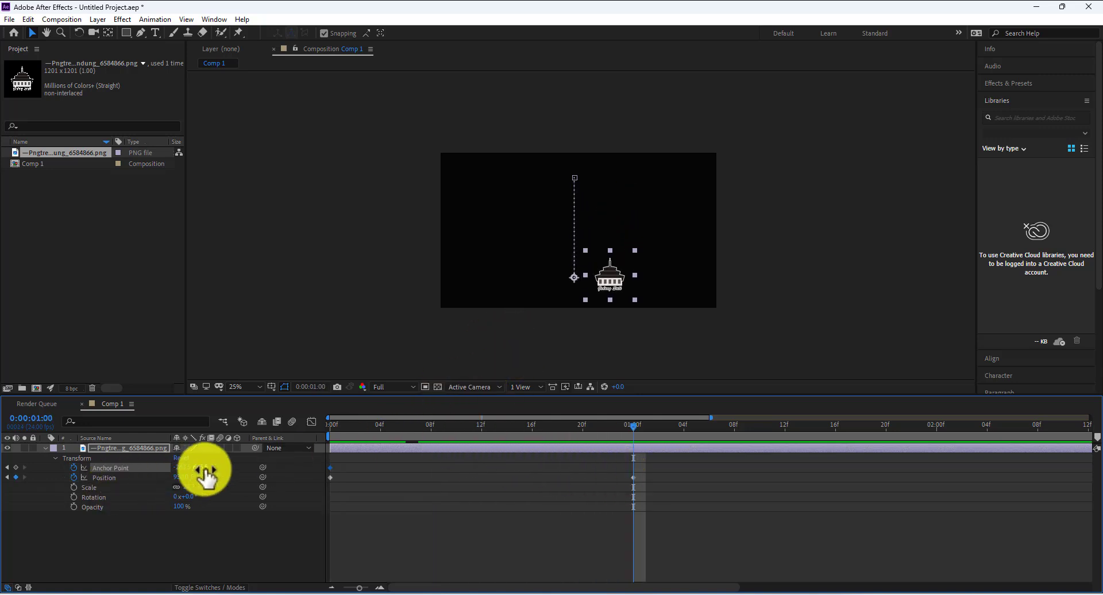
left_click_drag(208, 474, 308, 507)
key("ctrl+z")
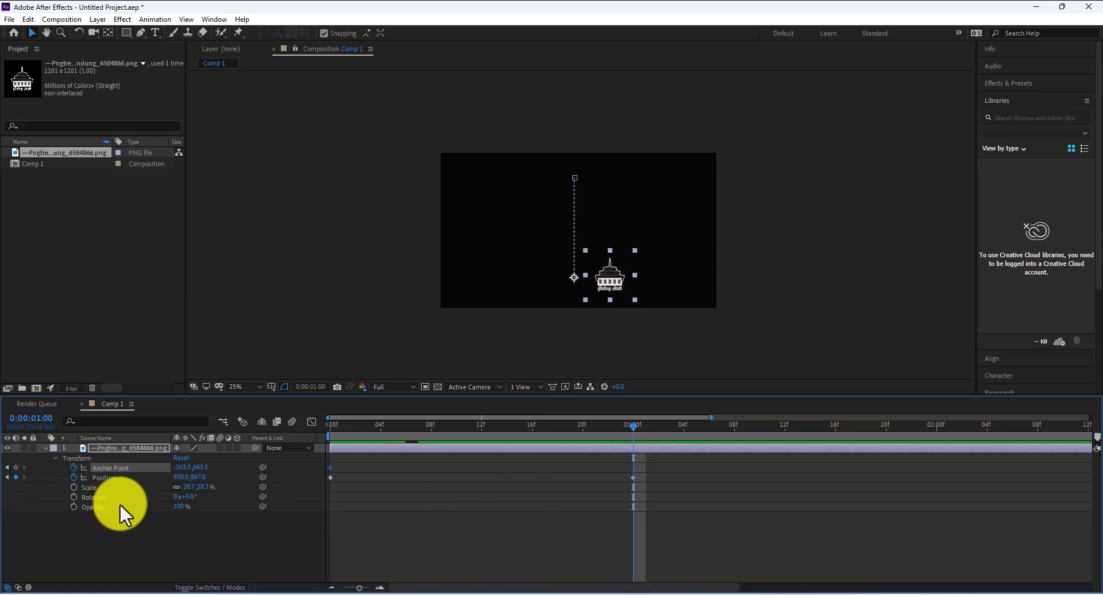
left_click_drag(179, 471, 737, 556)
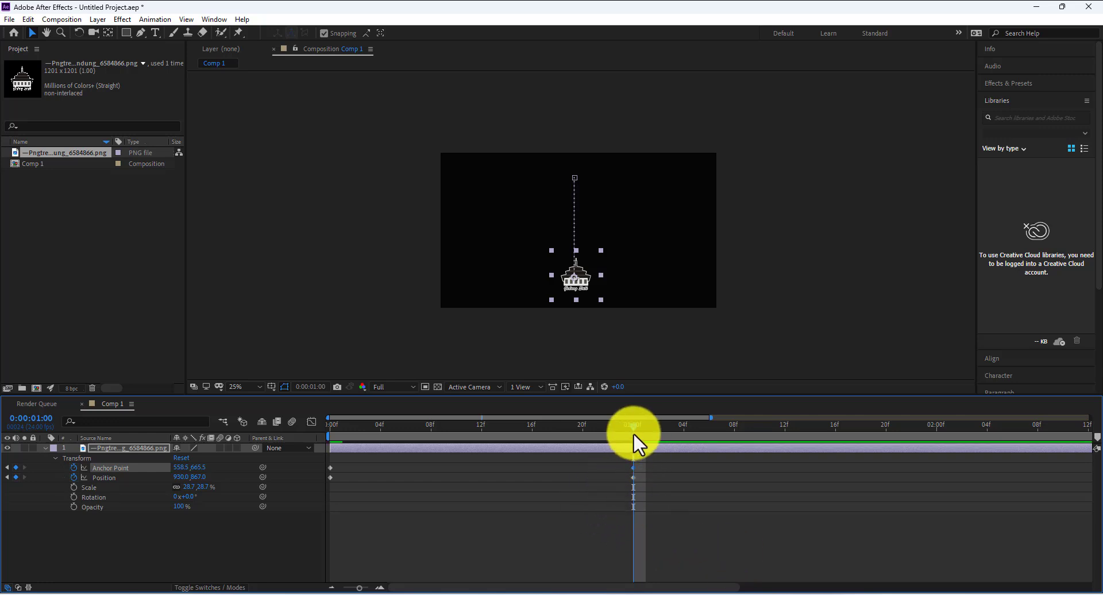
- Play back the logo's diagonal movement twice from 0:00:00:00
left_click_drag(633, 433, 20, 493)
key("space")
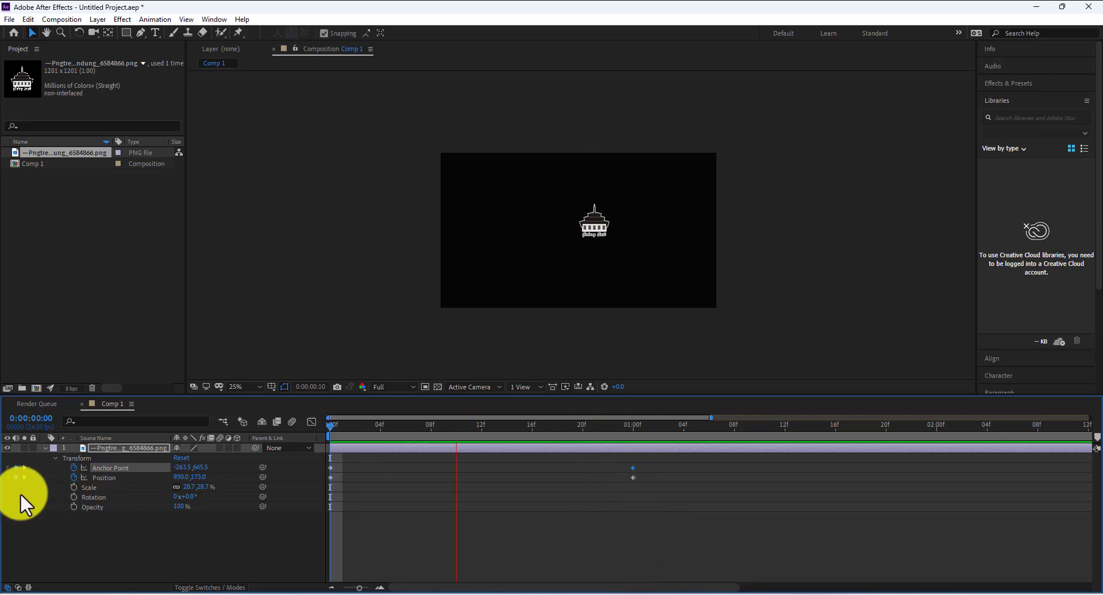
key("space")
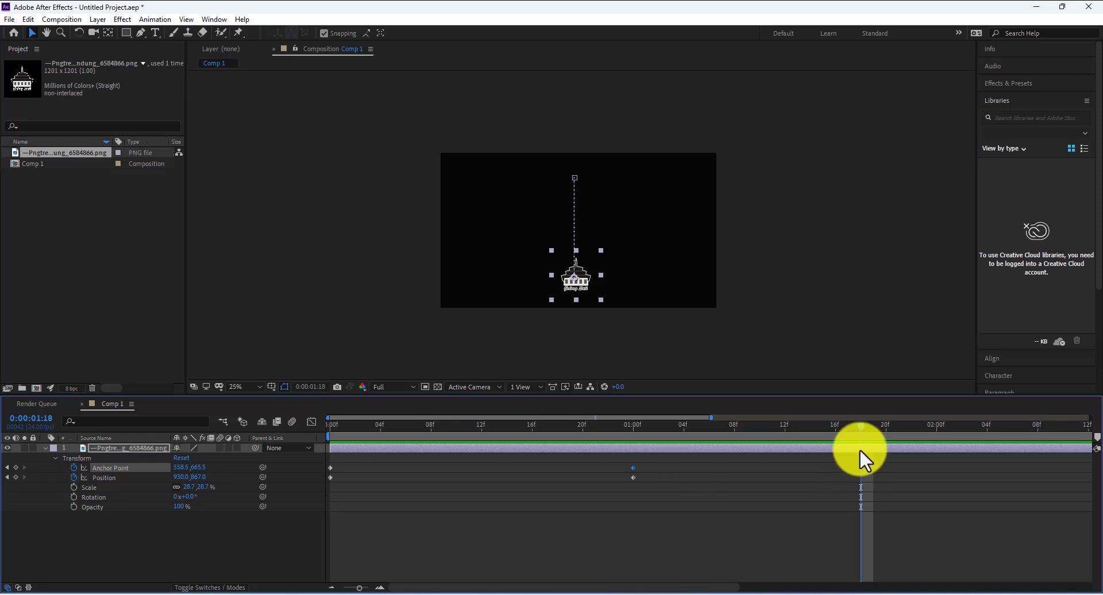
key("Home")
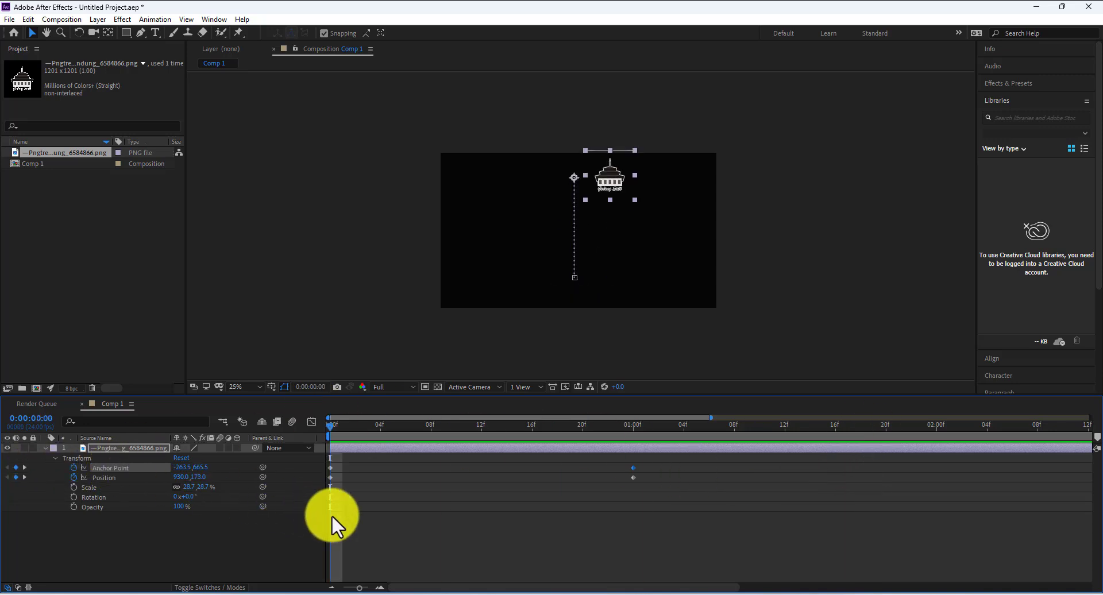
key("space")
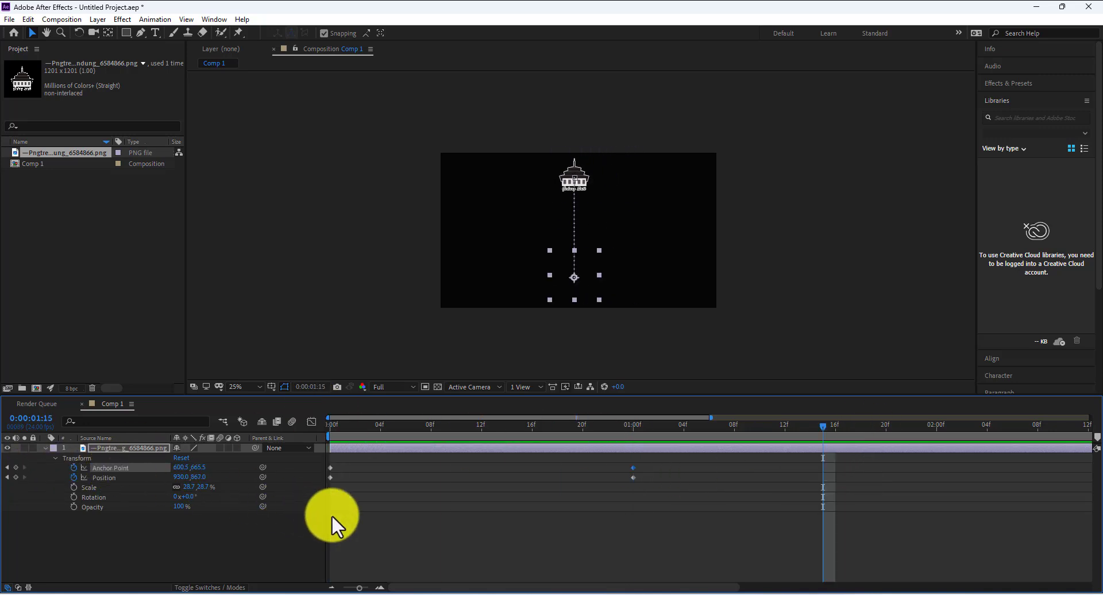
- Undo the recent Anchor Point edits back to the 600.5, 1698.5 keyframe at 0:00:01:00
key("ctrl+z")
key("ctrl+z")
key("ctrl+z")
key("ctrl+z")
key("ctrl+z")
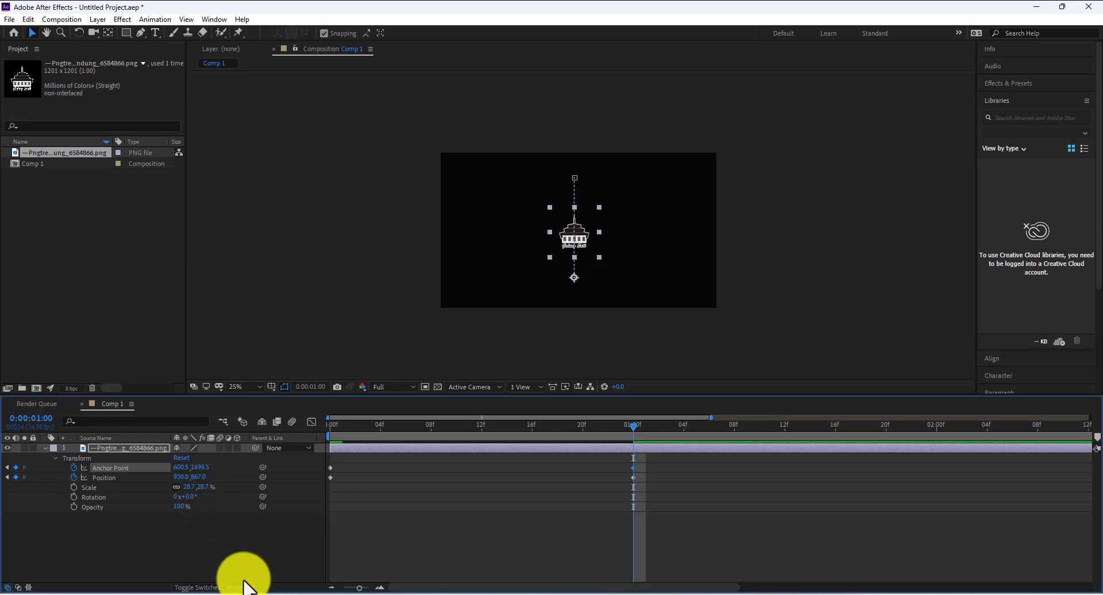
- Delete the animated logo layer and add a fresh copy of the PNG logo to Comp 1
left_click(51, 190)
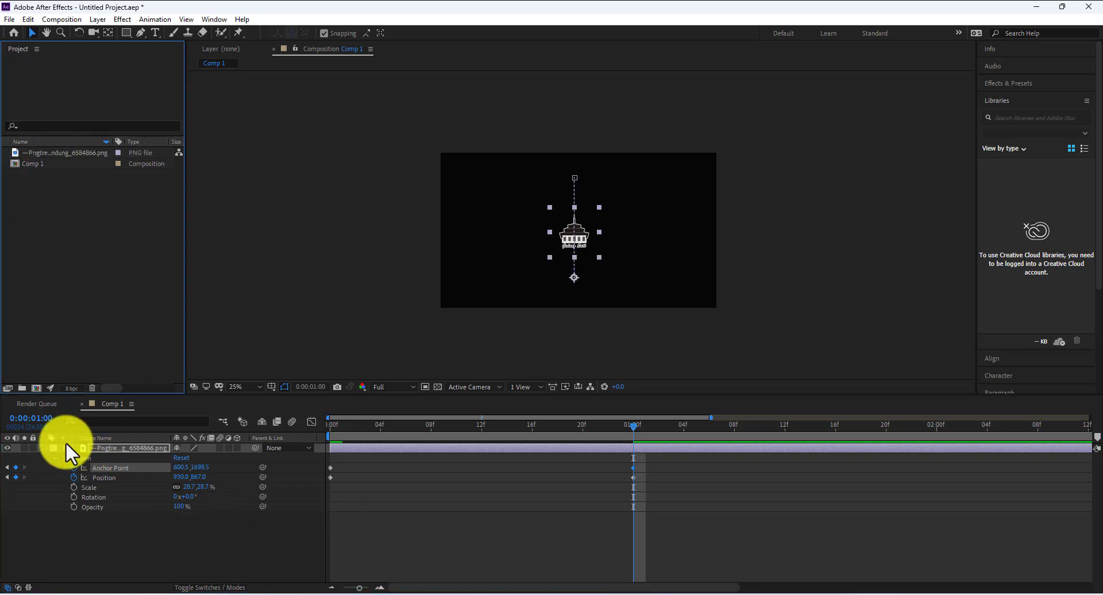
left_click(110, 449)
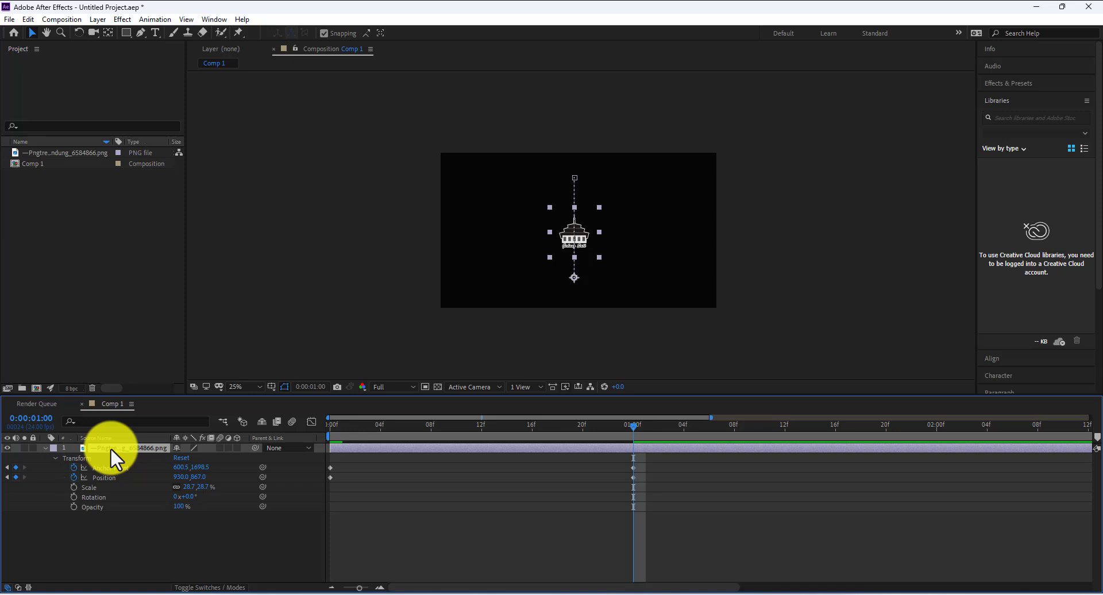
key("Delete")
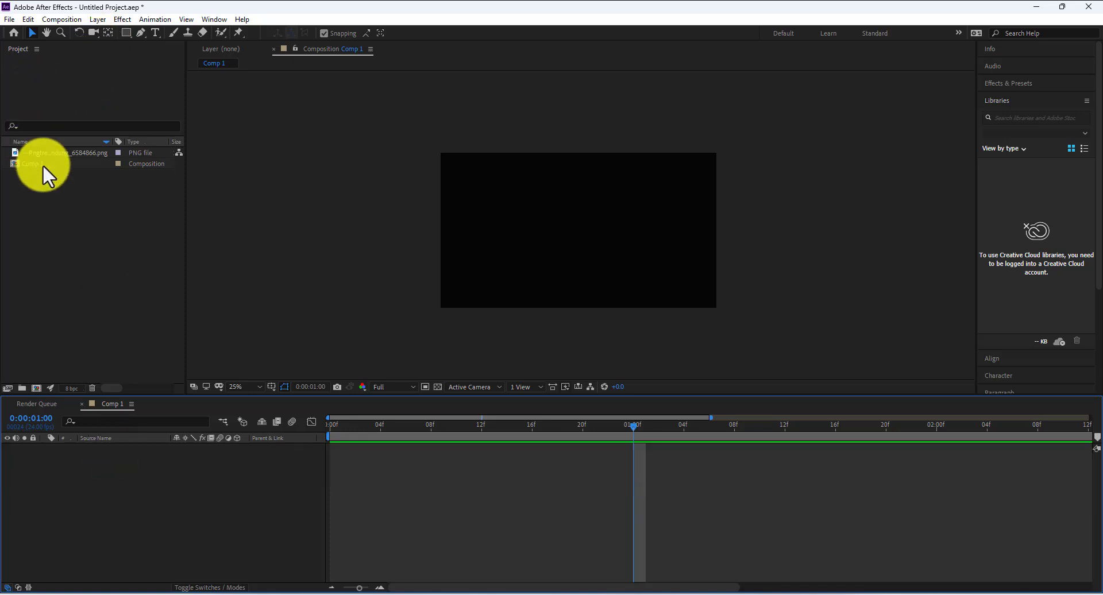
left_click_drag(60, 157, 60, 480)
scroll(570, 279, "up", 4)
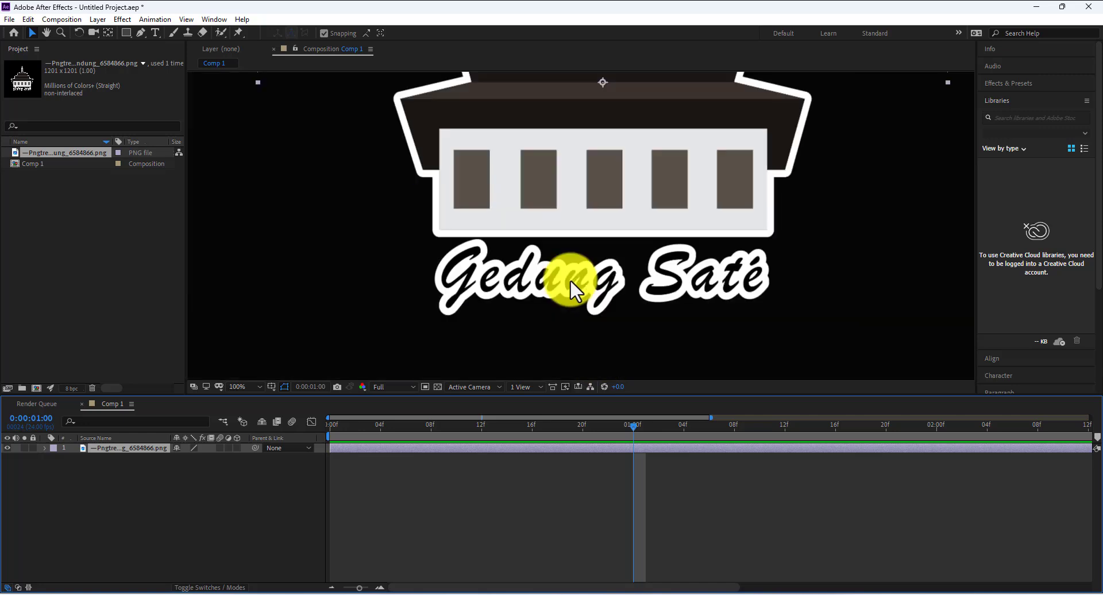
scroll(570, 279, "down", 4)
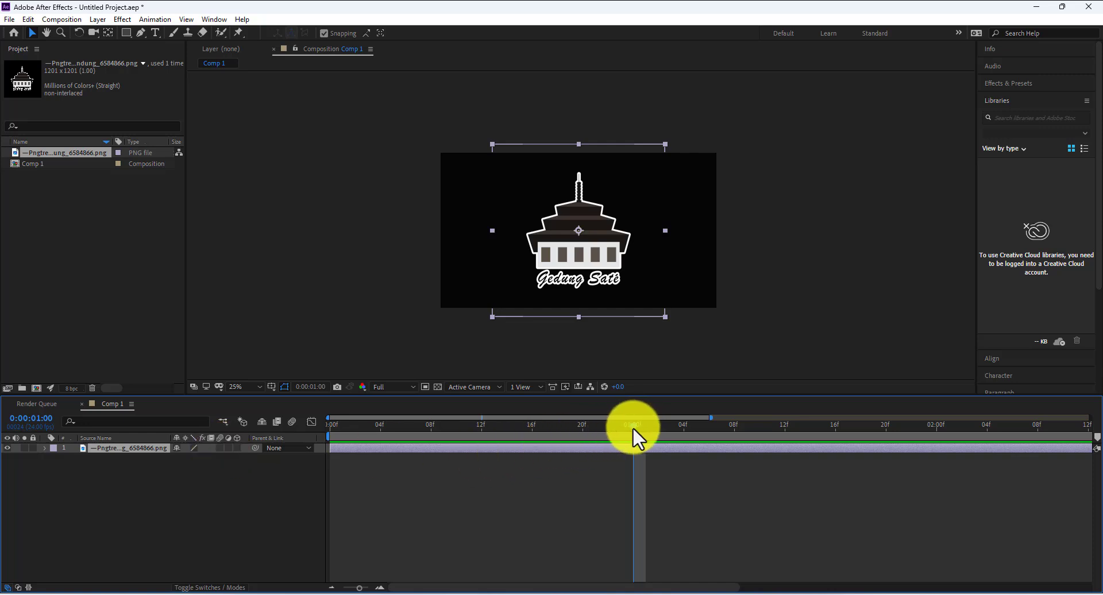
- At 0:00:00:00, reduce the new logo layer's Scale to 41%
left_click_drag(633, 426, 253, 470)
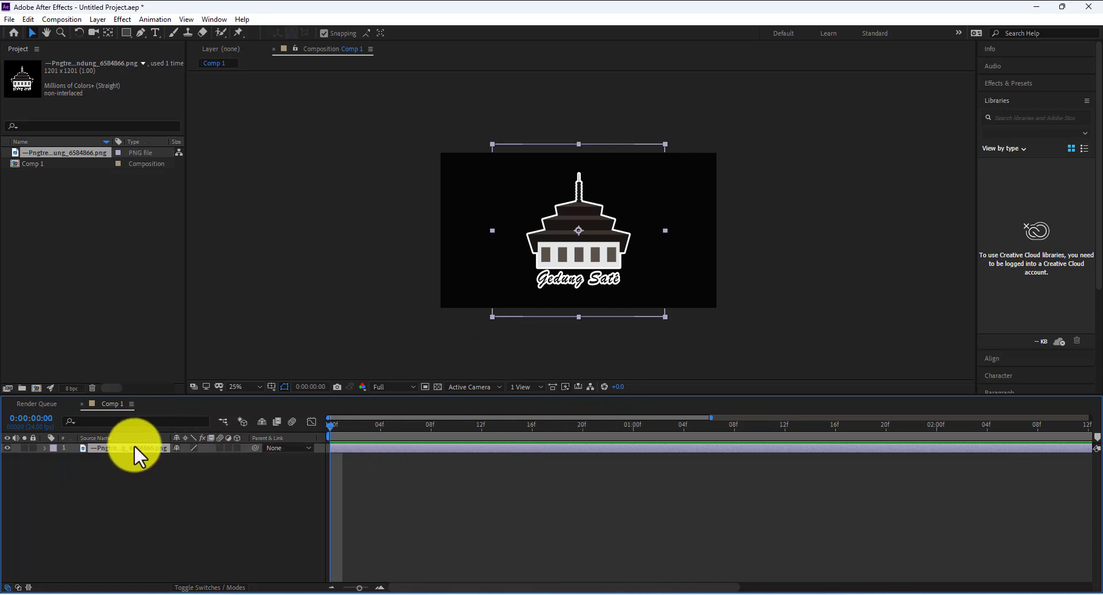
key("s")
left_click_drag(209, 458, 194, 475)
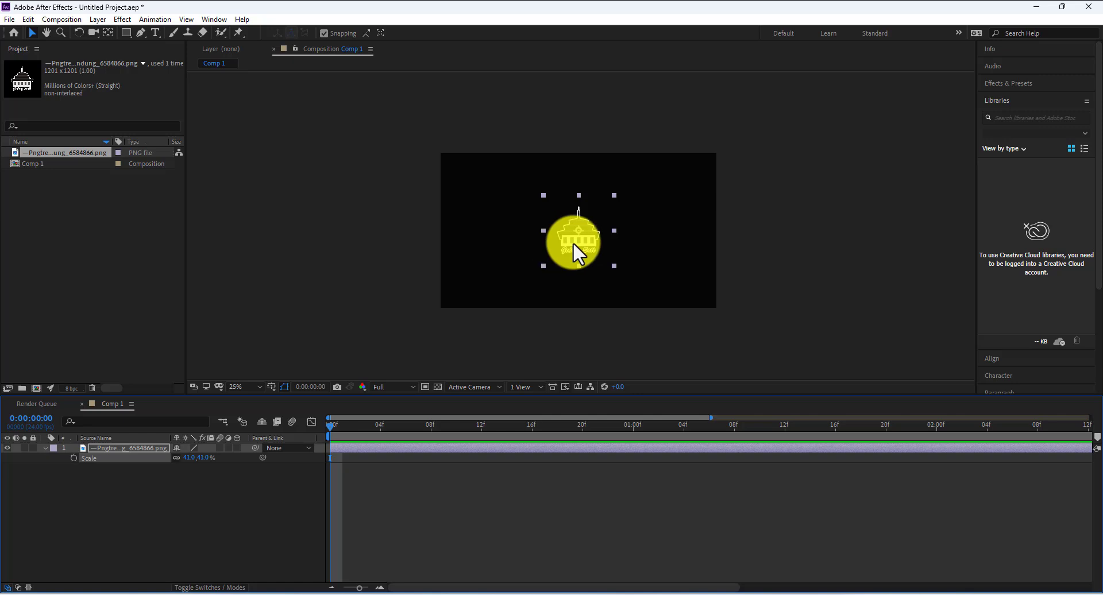
- Move the logo to 180, 552 near the composition's left edge and add a Position keyframe at 0:00:00:00
left_click_drag(573, 242, 463, 237)
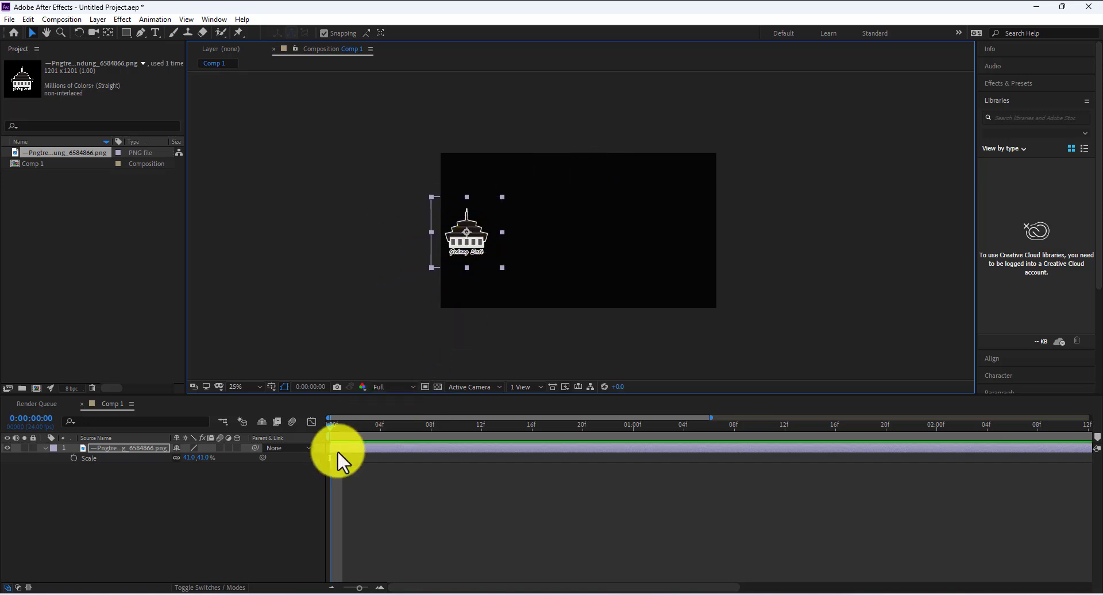
key("p")
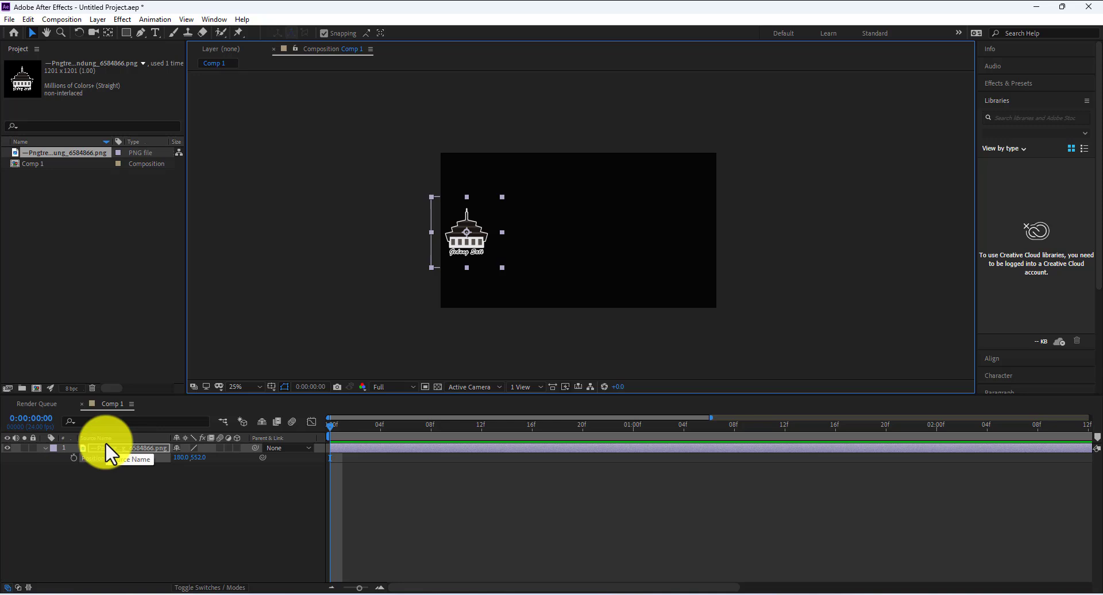
left_click(75, 458)
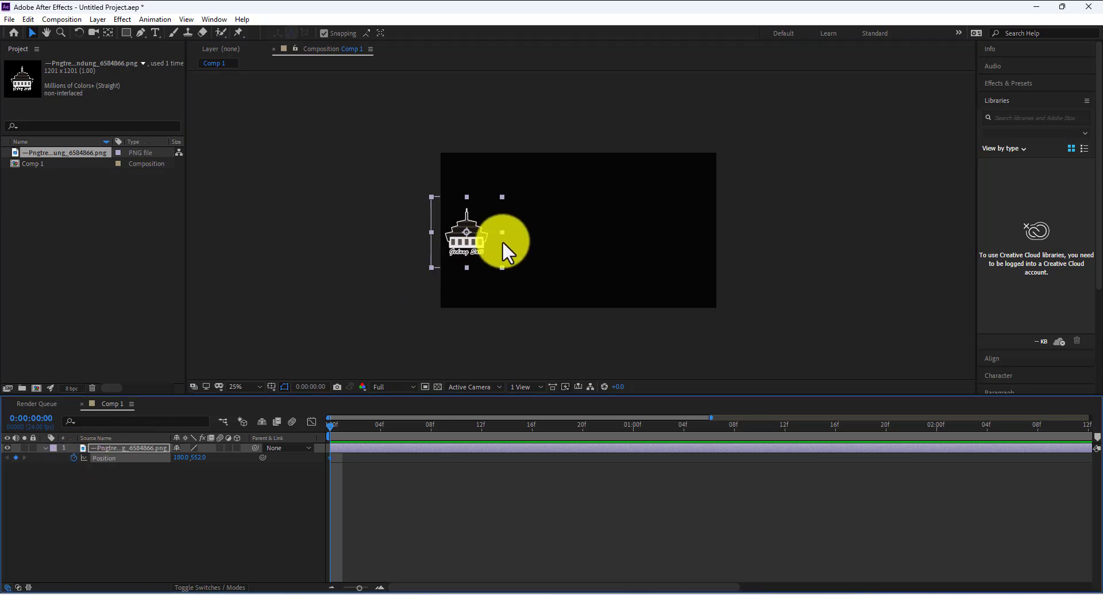
left_click_drag(179, 458, 193, 476)
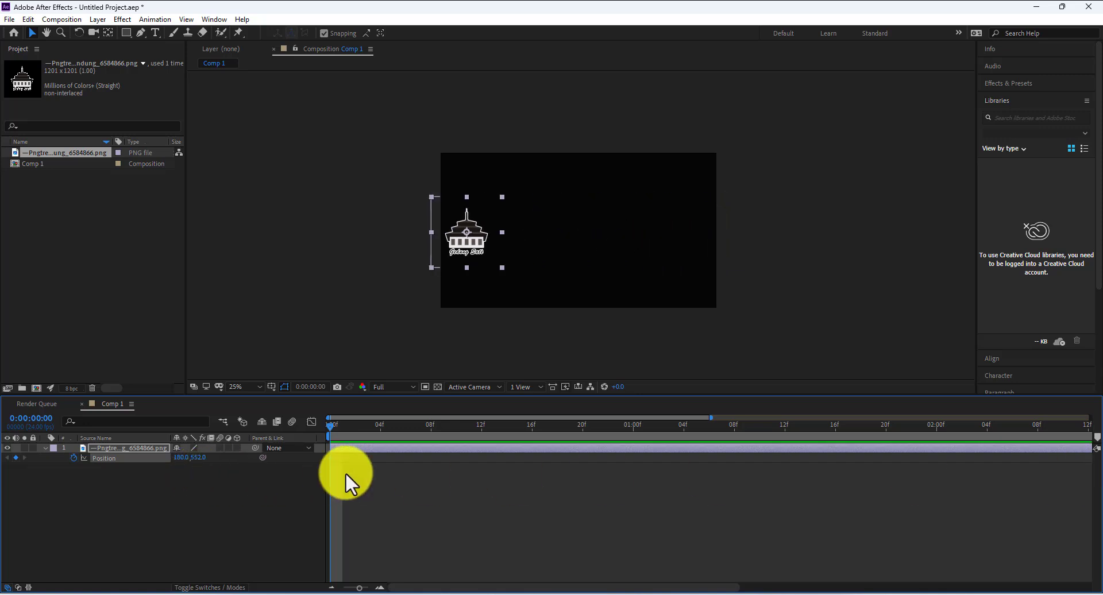
- At 0:00:01:00, move the logo horizontally to the composition's right edge with a second Position keyframe, and return to 0:00:00:00
left_click_drag(336, 425, 637, 463)
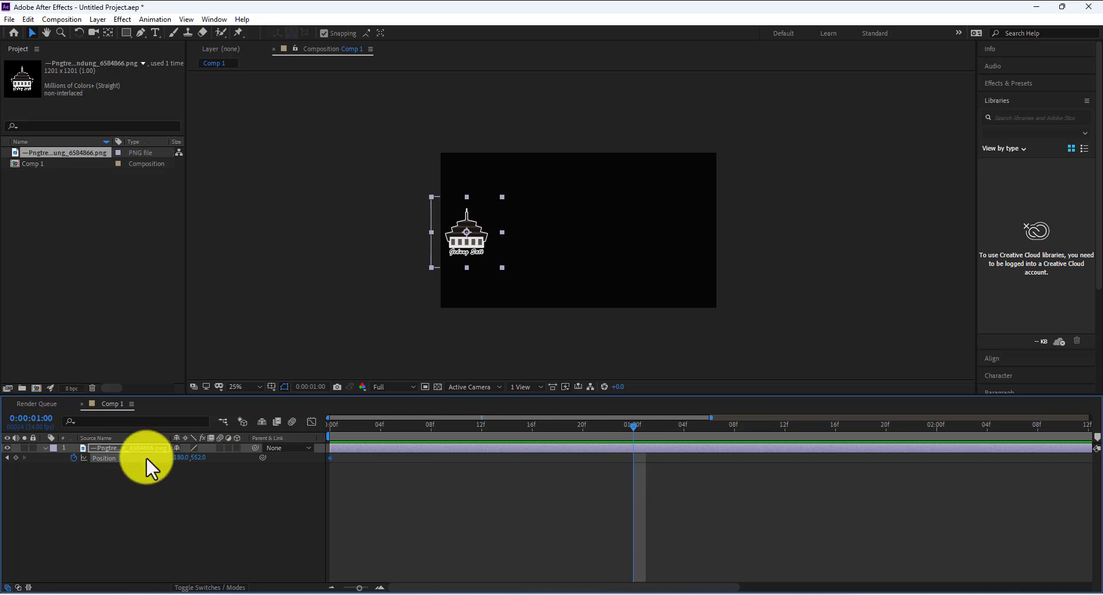
left_click_drag(181, 458, 1088, 476)
key("Home")
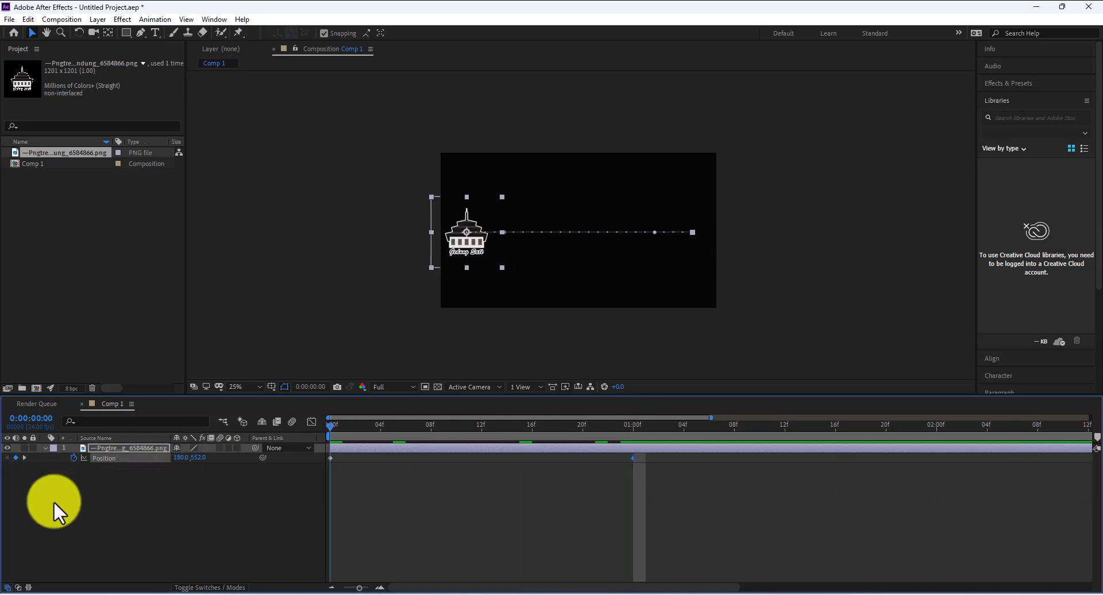
- Preview the logo's horizontal Position animation twice in a closer composition view, returning to 0:00:00:00 after each playback
left_click(54, 501)
key("space")
left_click(119, 449)
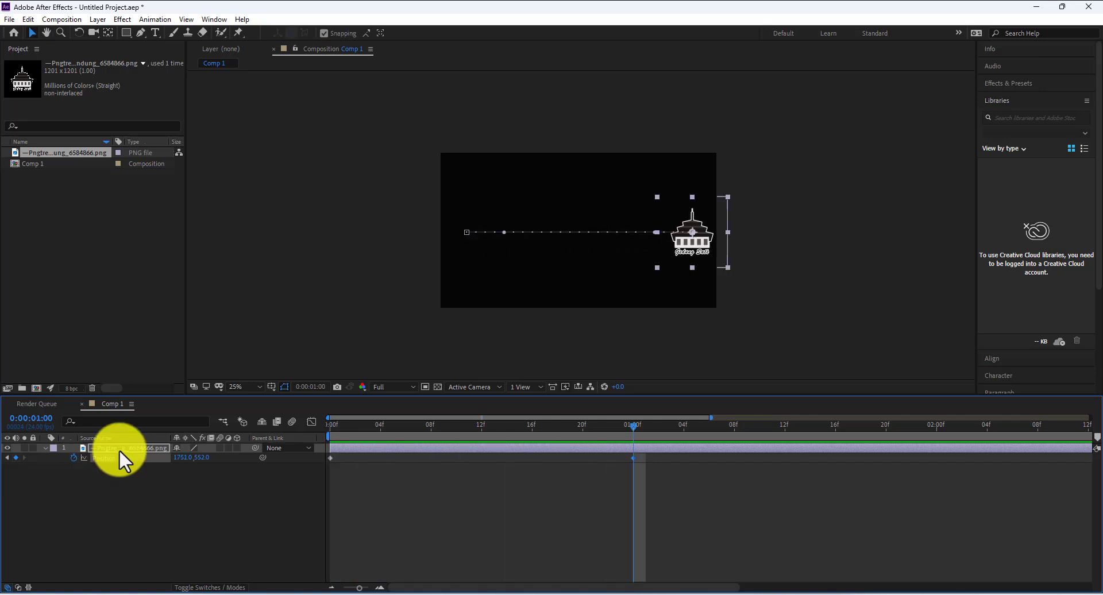
scroll(586, 238, "up", 2)
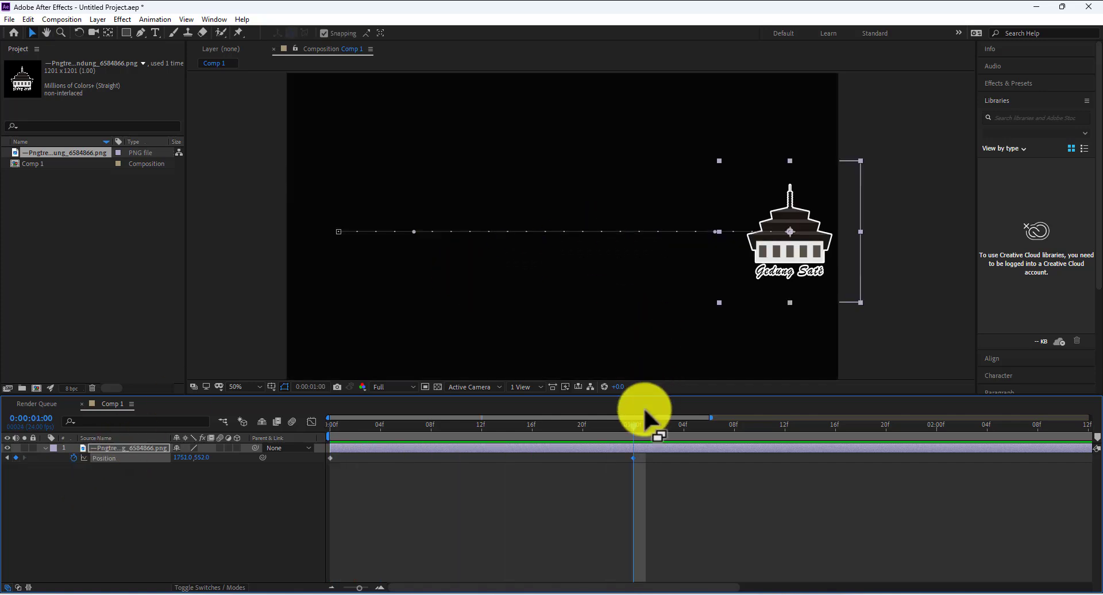
left_click_drag(636, 426, 135, 498)
left_click(135, 498)
key("space")
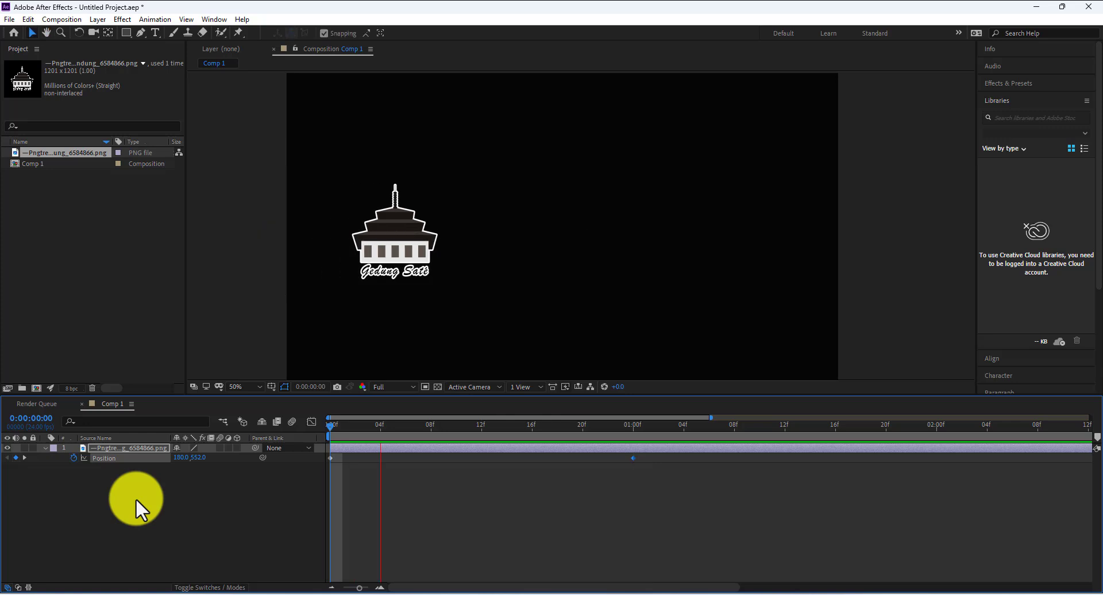
key("space")
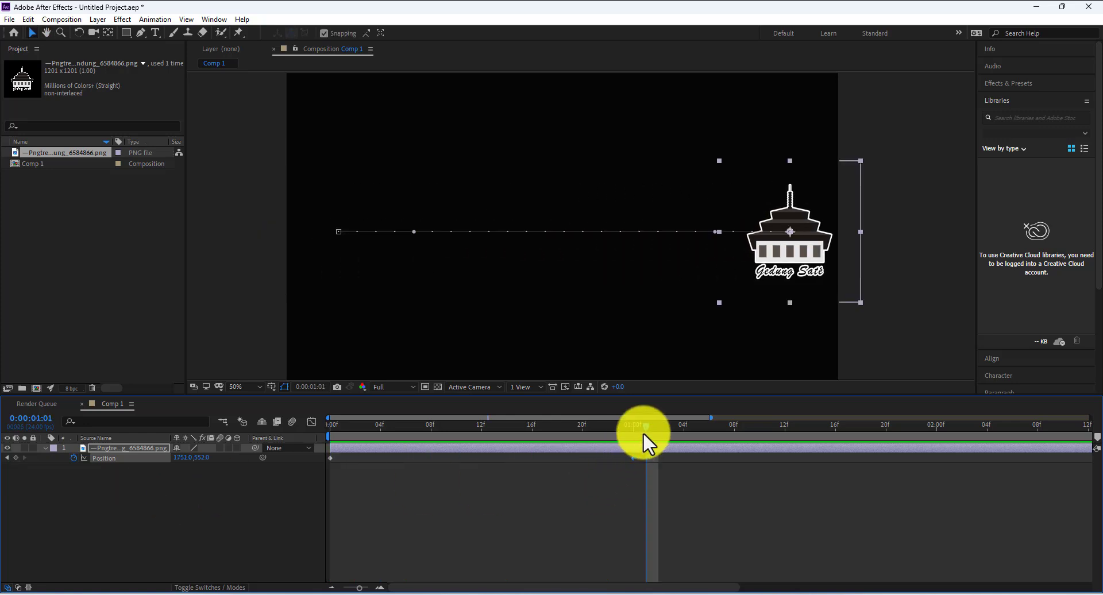
left_click_drag(643, 432, 49, 445)
- Select both Position keyframes of the logo layer and apply Easy Ease to them
left_click_drag(663, 461, 318, 478)
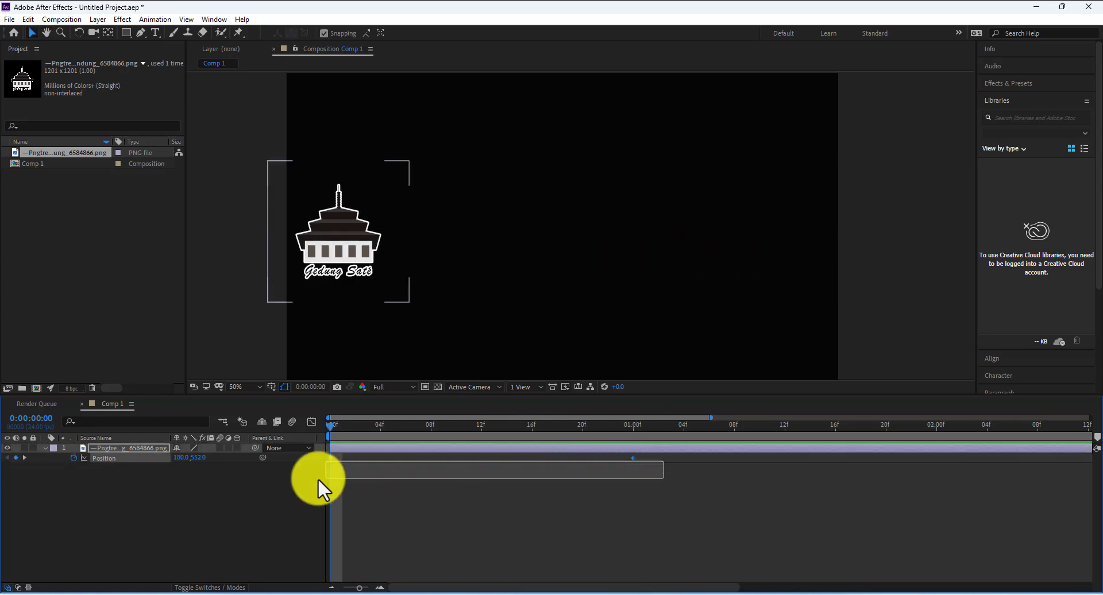
left_click(301, 457)
left_click_drag(332, 428, 632, 479)
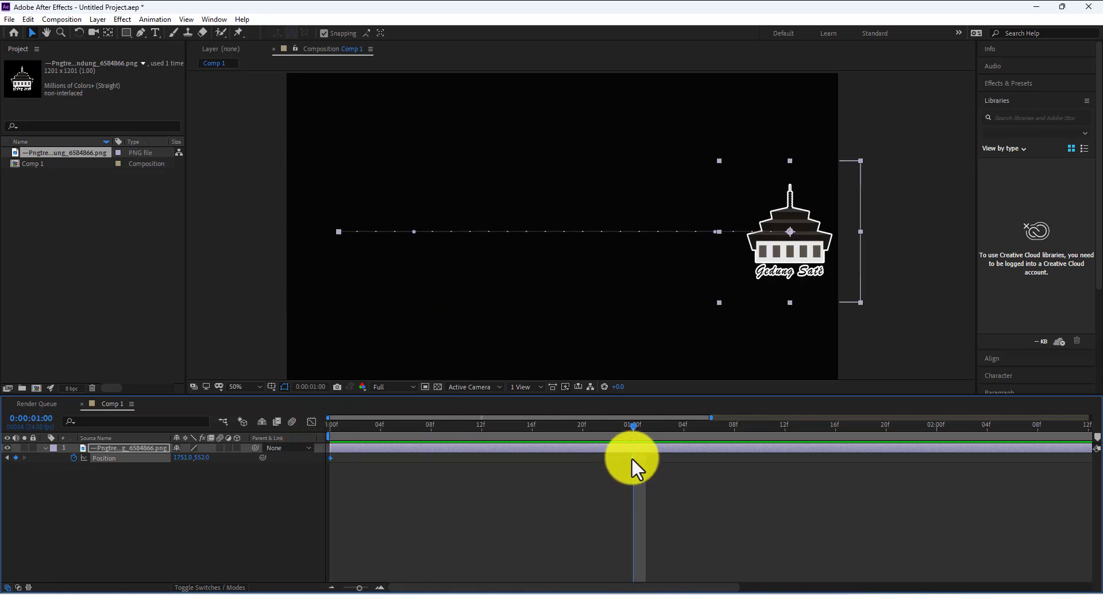
right_click(632, 458)
mouse_move(725, 447)
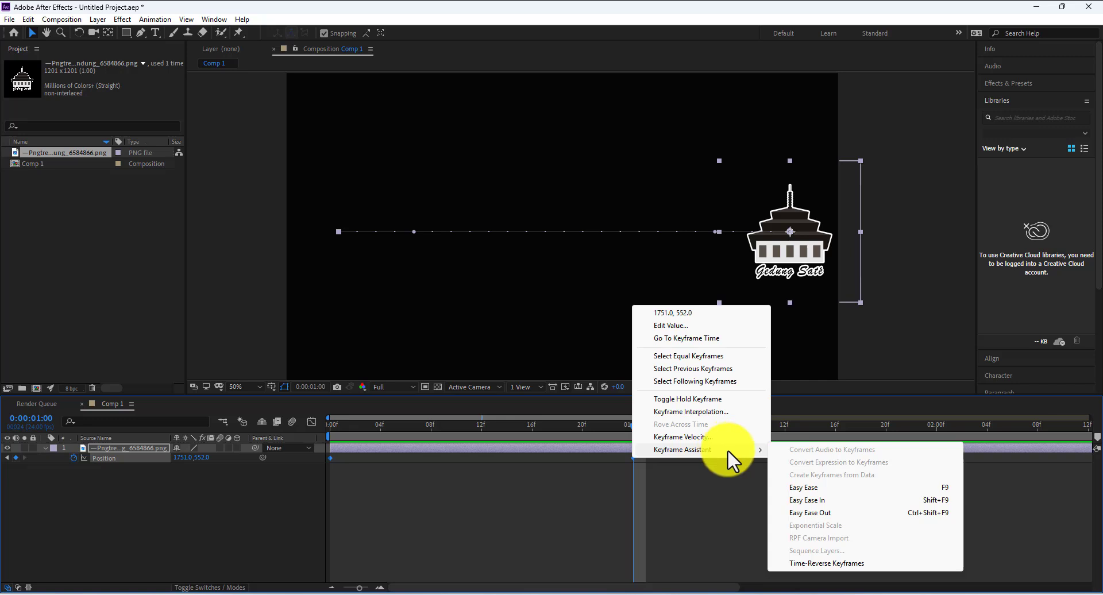
left_click(808, 487)
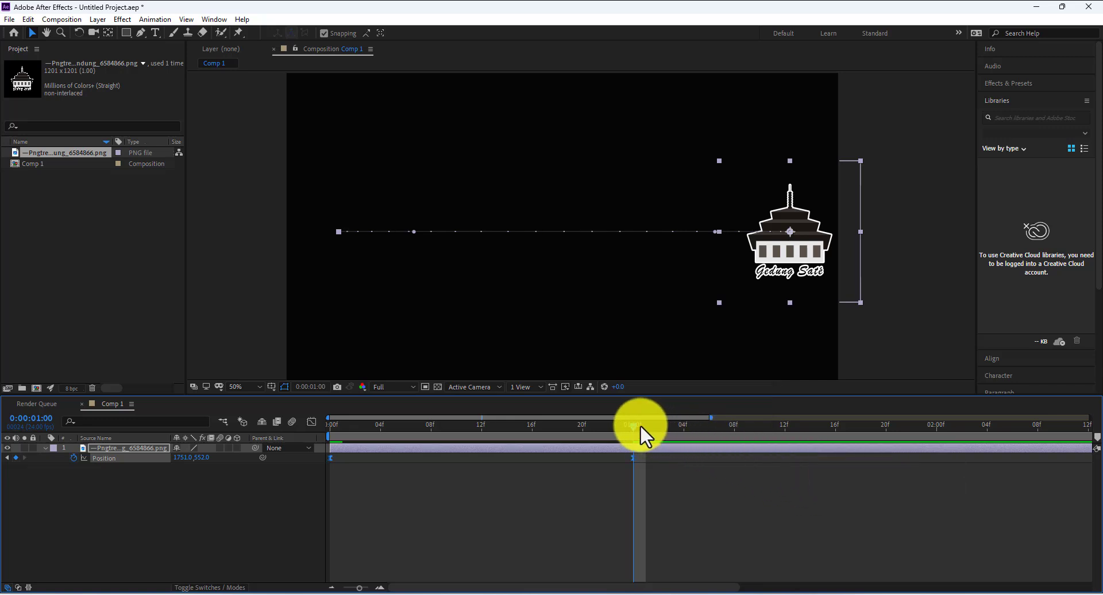
- Preview the eased logo movement from 0:00:00:00, stop it and return to the start of the composition
key("Home")
key("space")
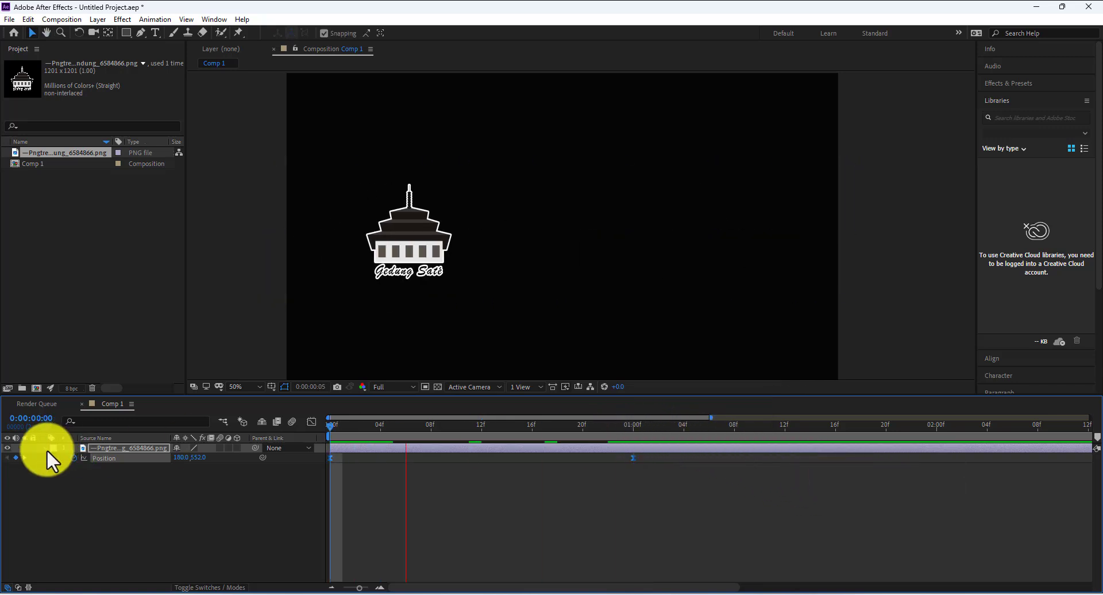
key("space")
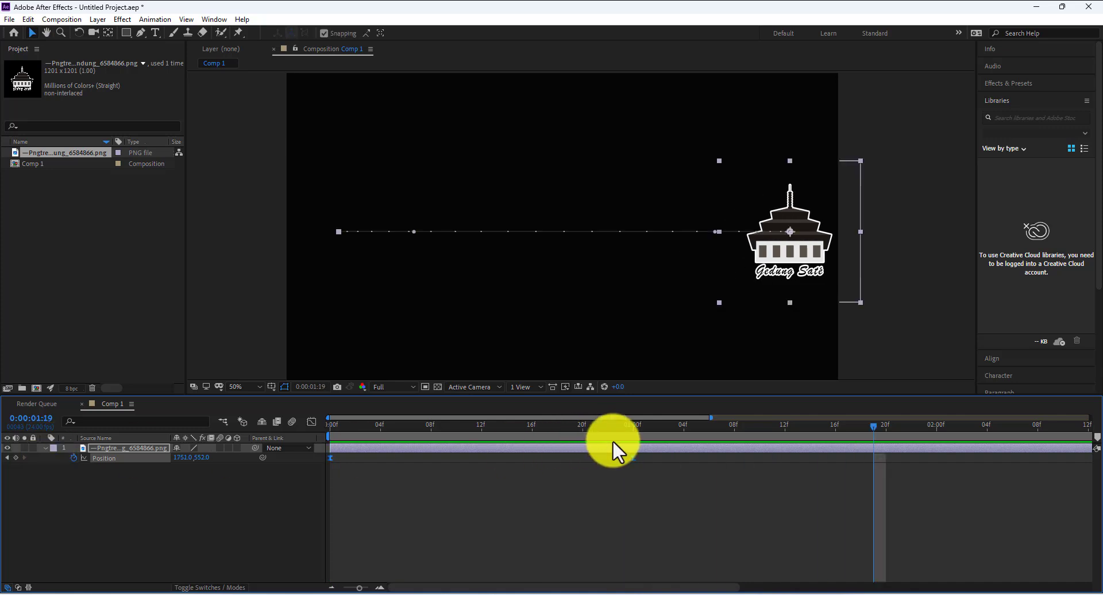
left_click_drag(872, 430, 322, 456)
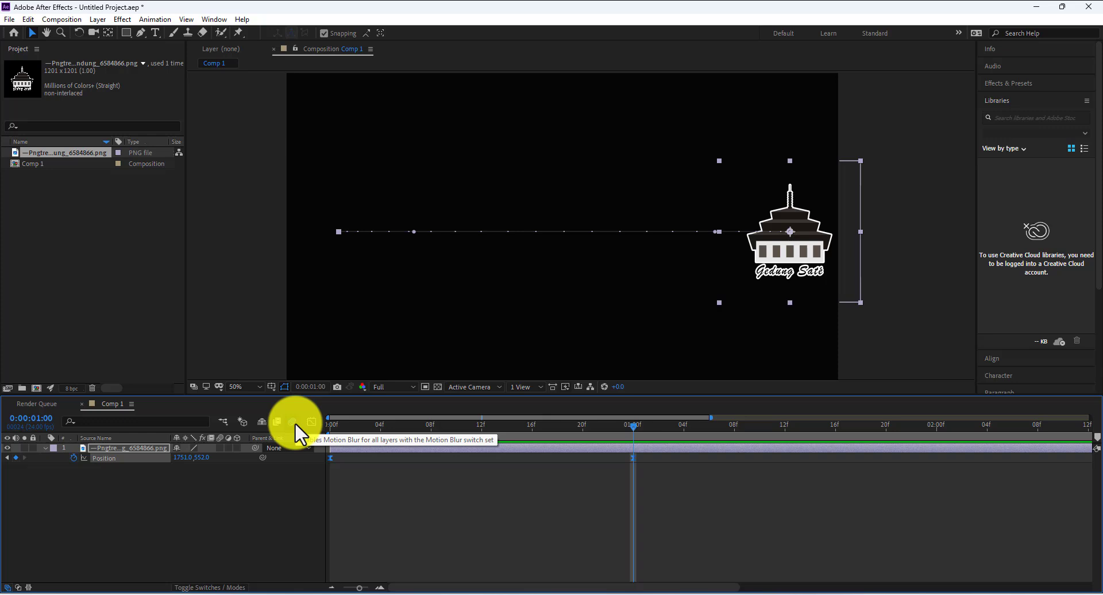
- Enable the composition-wide Motion Blur option for Comp 1 and preview the logo's movement from 0:00:00:00
left_click(295, 424)
left_click_drag(633, 438, 329, 476)
key("space")
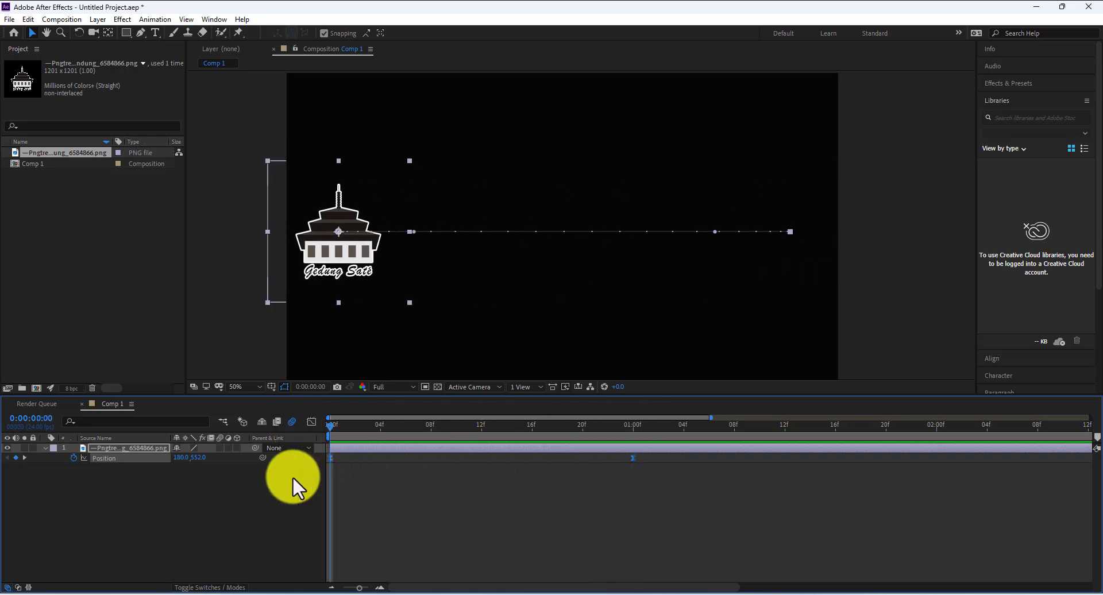
key("space")
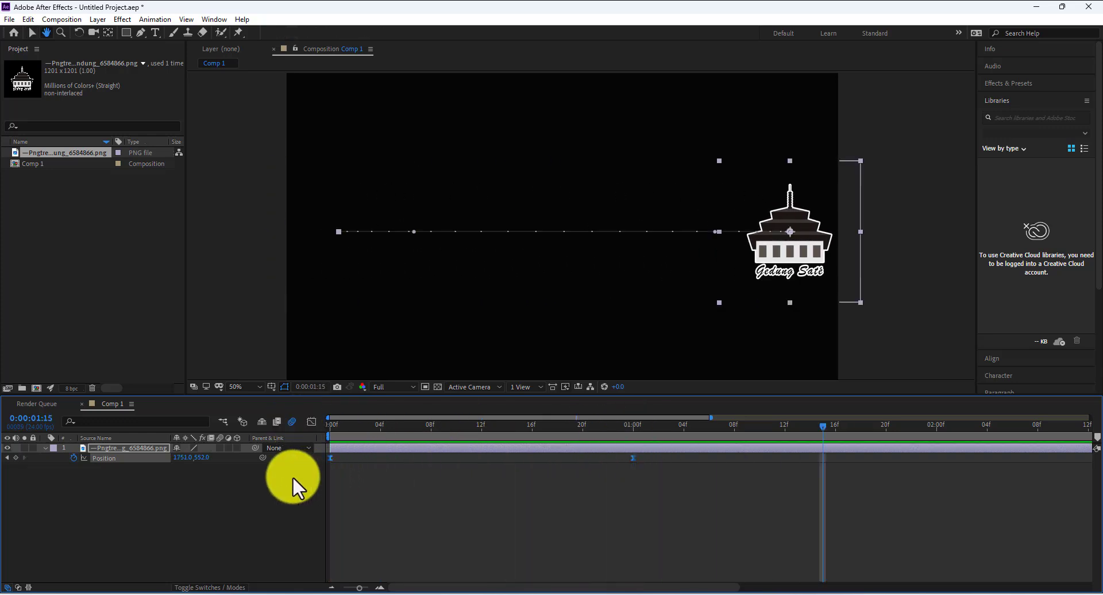
- Replay the logo animation repeatedly from 0:00:00:00 to check its motion blur, ending with the playhead back at the start
key("space")
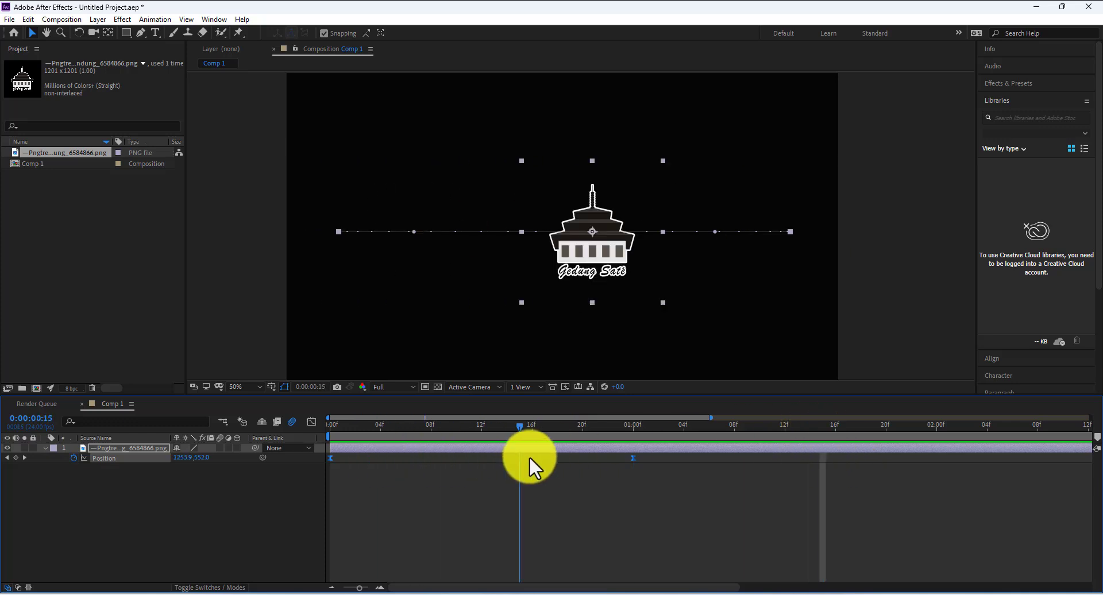
key("space")
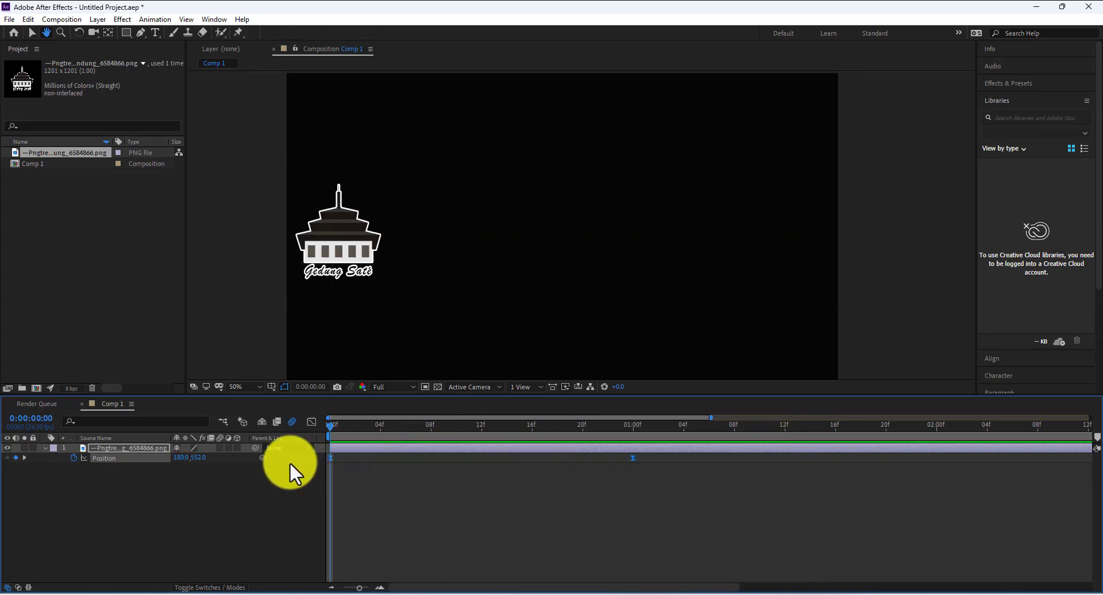
key("space")
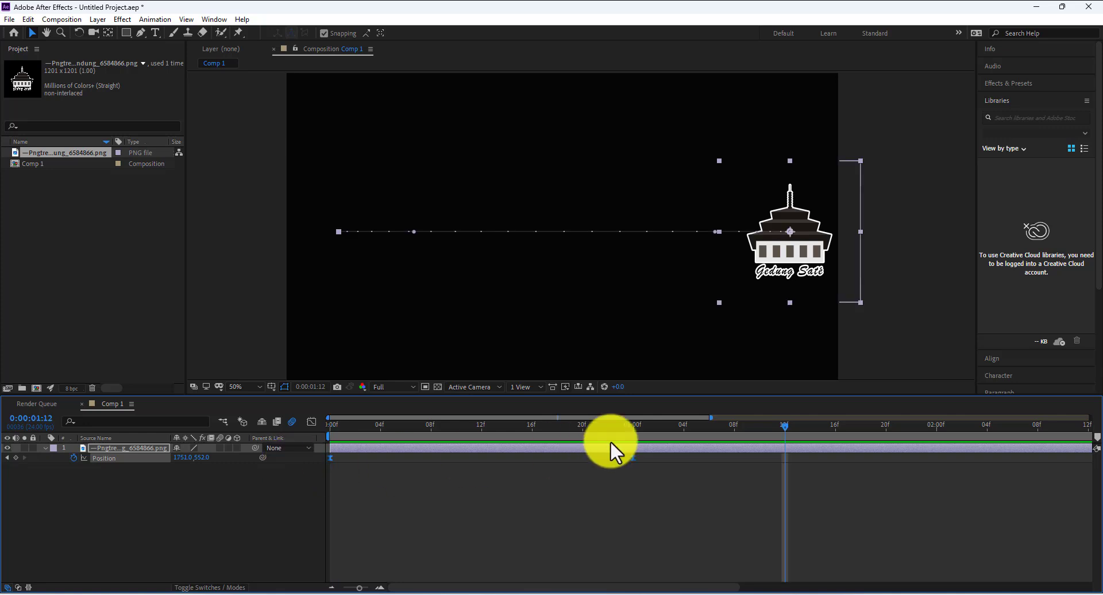
left_click_drag(782, 426, 269, 446)
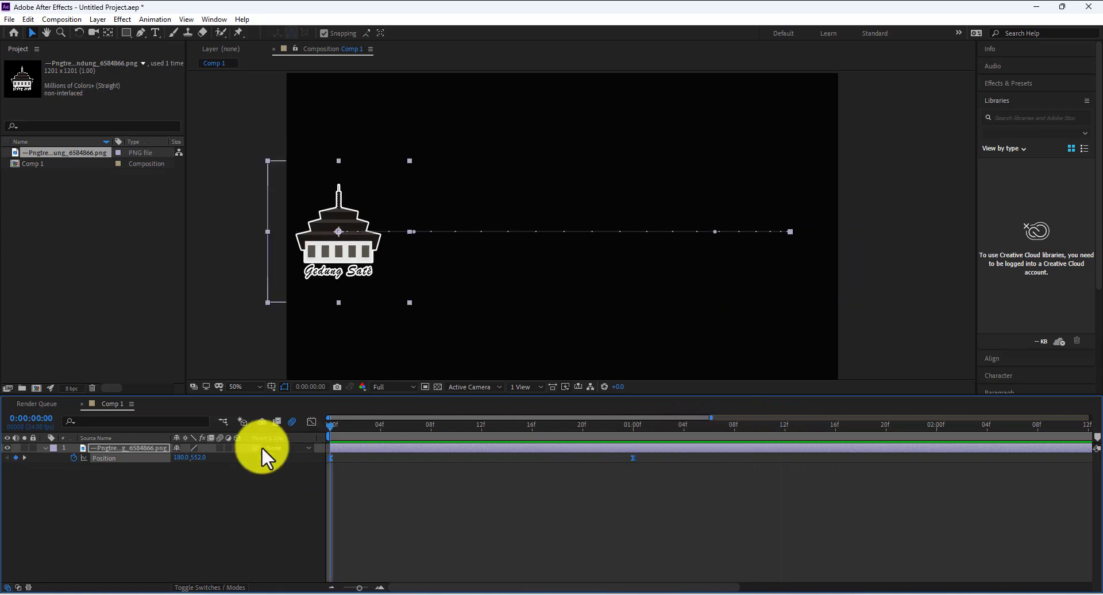
key("space")
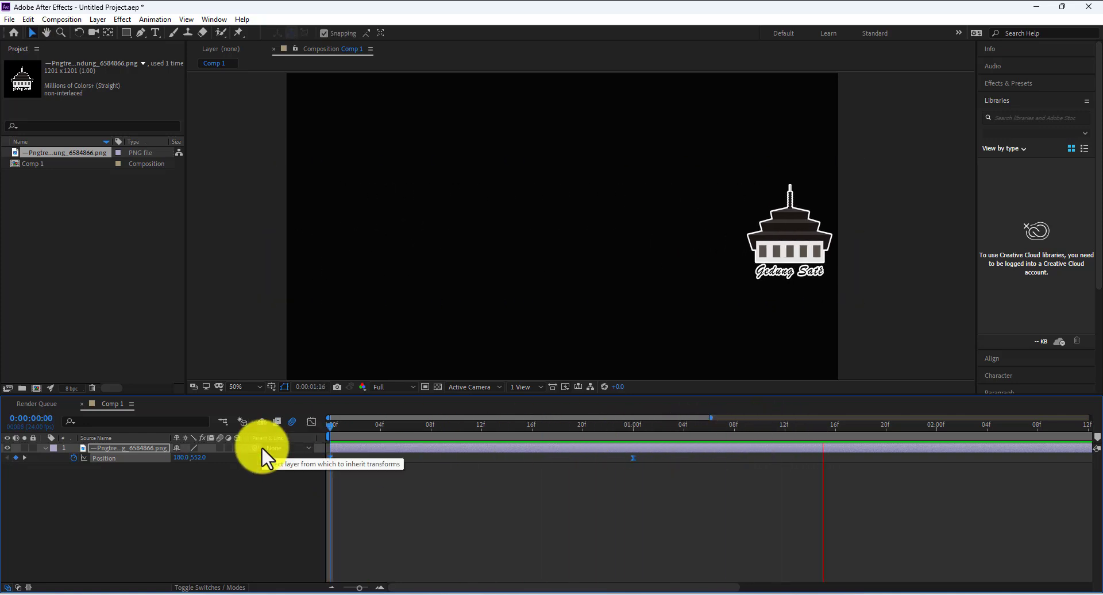
key("space")
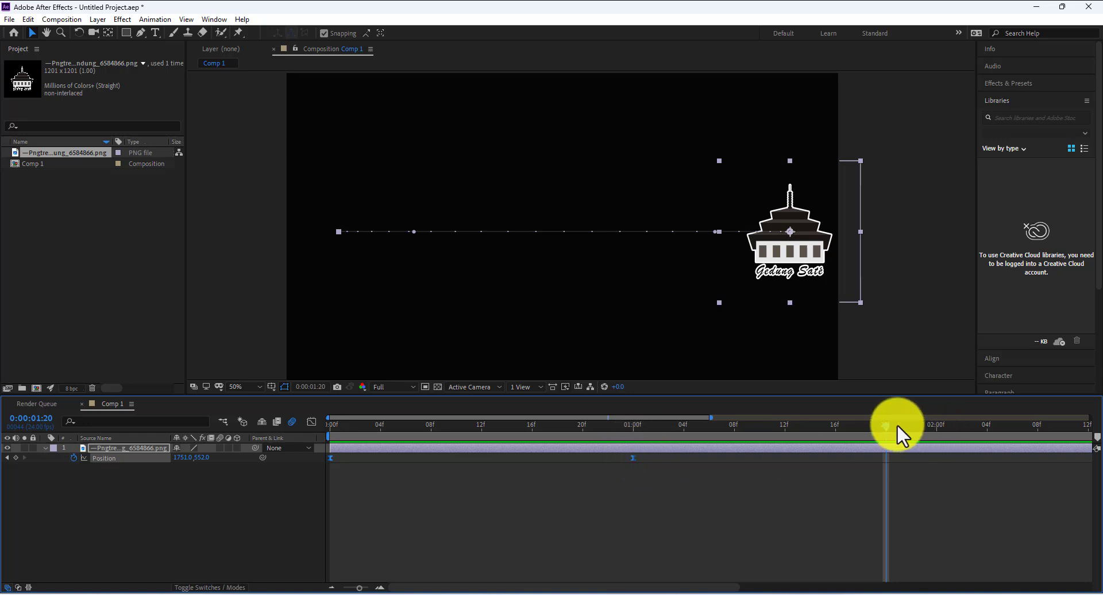
left_click_drag(882, 428, 291, 504)
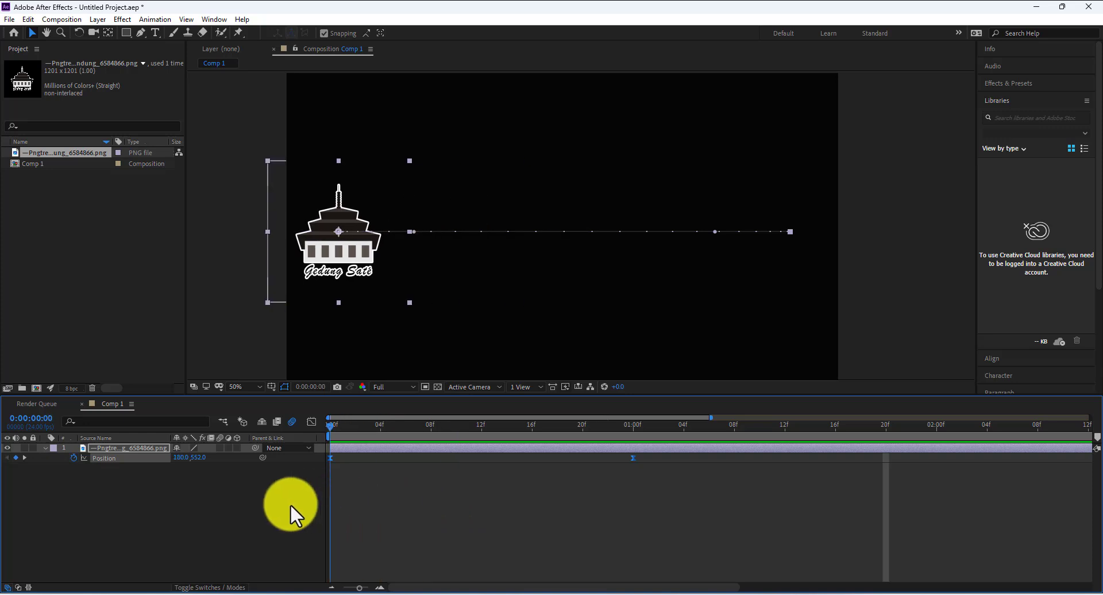